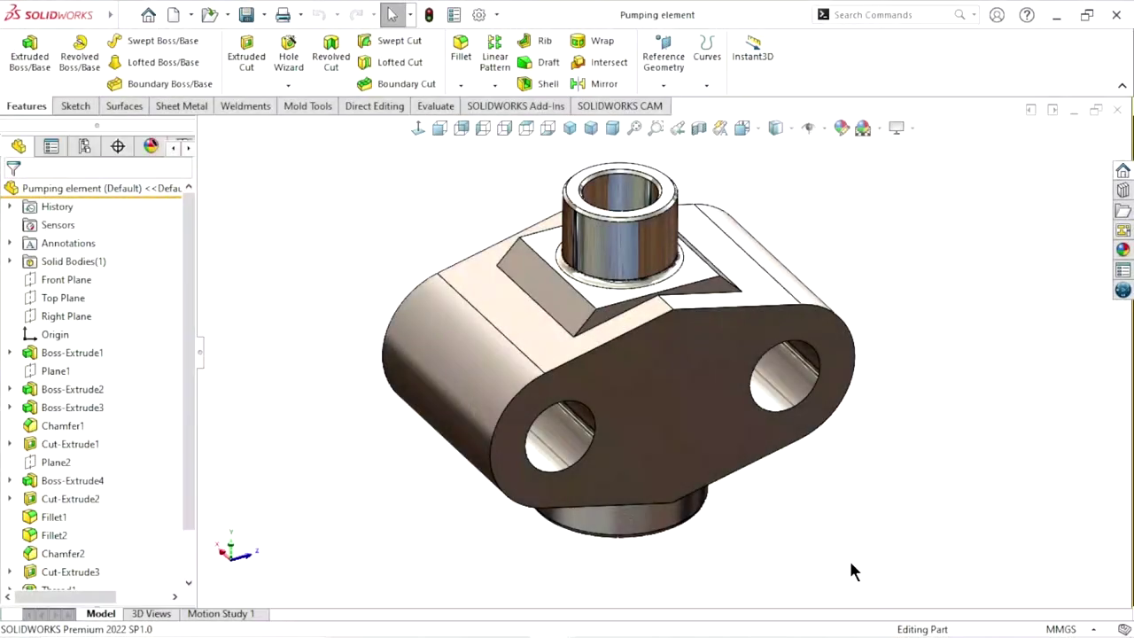
Step: Inspect the Pumping element's hex end and oval flange, then minimize SOLIDWORKS to show Plunger.pdf
mouse_move(872, 512)
middle_down()
mouse_move(800, 461)
mouse_move(788, 470)
mouse_move(726, 345)
mouse_move(725, 407)
mouse_move(664, 463)
mouse_move(647, 387)
mouse_move(683, 387)
mouse_move(658, 459)
middle_up()
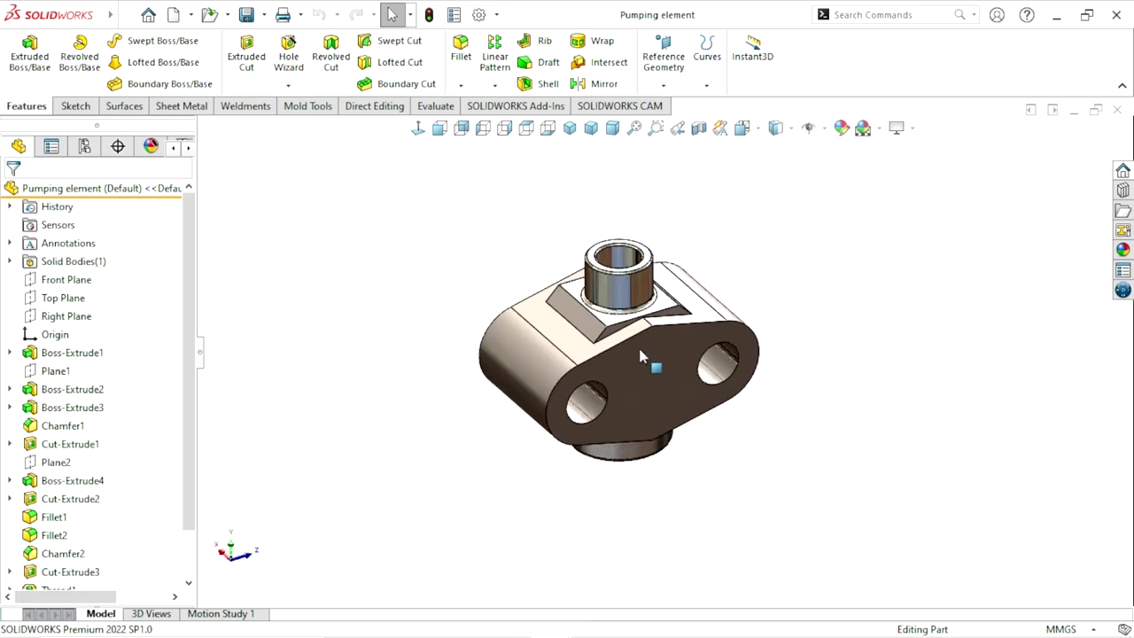
scroll(638, 345, down, 2)
mouse_move(866, 419)
middle_down()
mouse_move(789, 397)
mouse_move(678, 430)
mouse_move(671, 418)
middle_up()
scroll(658, 363, up, 2)
mouse_move(658, 365)
middle_down()
mouse_move(728, 407)
mouse_move(696, 455)
mouse_move(658, 362)
mouse_move(735, 432)
mouse_move(736, 448)
mouse_move(683, 463)
mouse_move(679, 374)
mouse_move(678, 405)
mouse_move(712, 461)
middle_up()
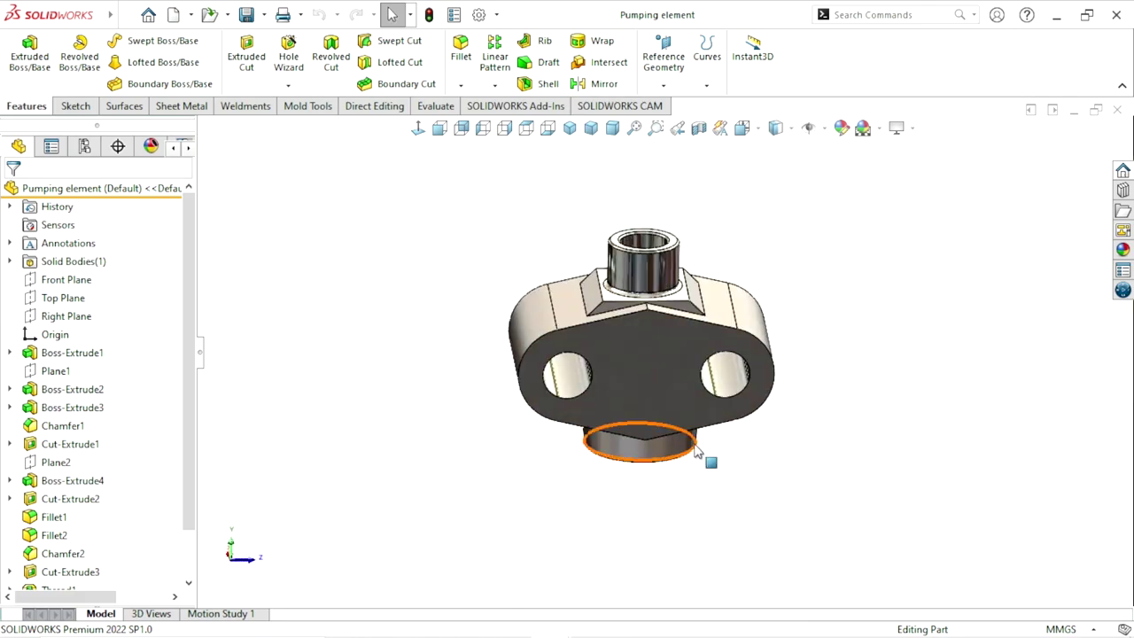
scroll(663, 346, up, 3)
scroll(782, 438, down, 4)
mouse_move(782, 437)
middle_down()
mouse_move(795, 390)
mouse_move(667, 387)
middle_up()
scroll(762, 394, up, 3)
scroll(734, 397, down, 4)
scroll(797, 398, up, 2)
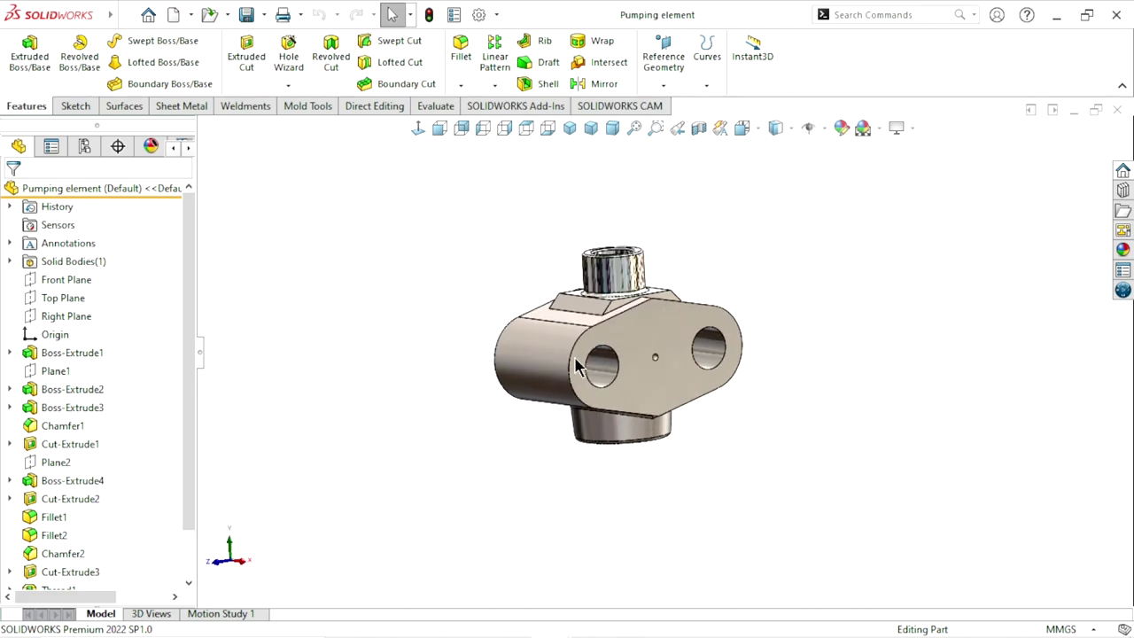
scroll(797, 399, down, 3)
scroll(759, 341, up, 3)
scroll(757, 341, down, 3)
mouse_move(757, 340)
middle_down()
mouse_move(858, 420)
mouse_move(812, 458)
mouse_move(646, 405)
mouse_move(664, 390)
mouse_move(679, 397)
middle_up()
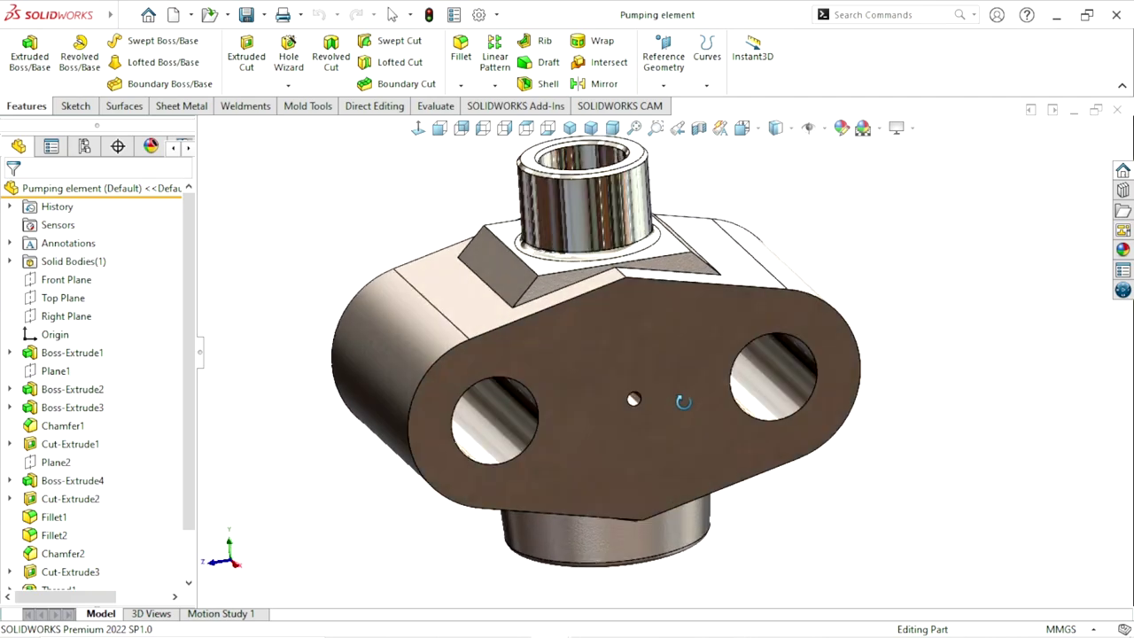
scroll(663, 412, up, 3)
scroll(671, 380, down, 3)
scroll(810, 438, up, 2)
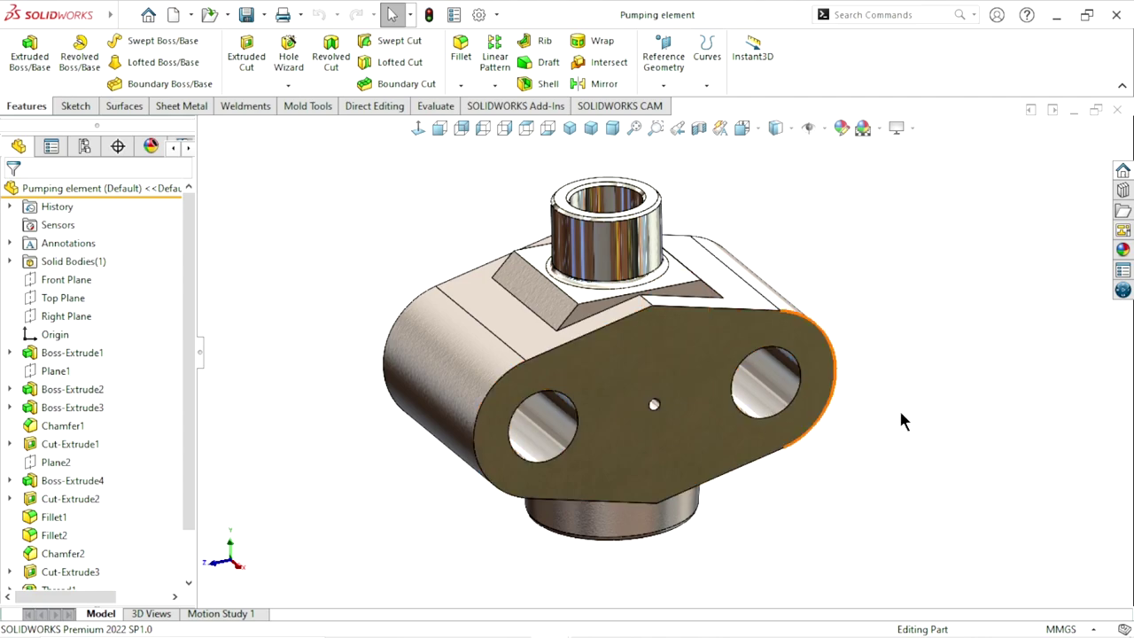
click(1056, 15)
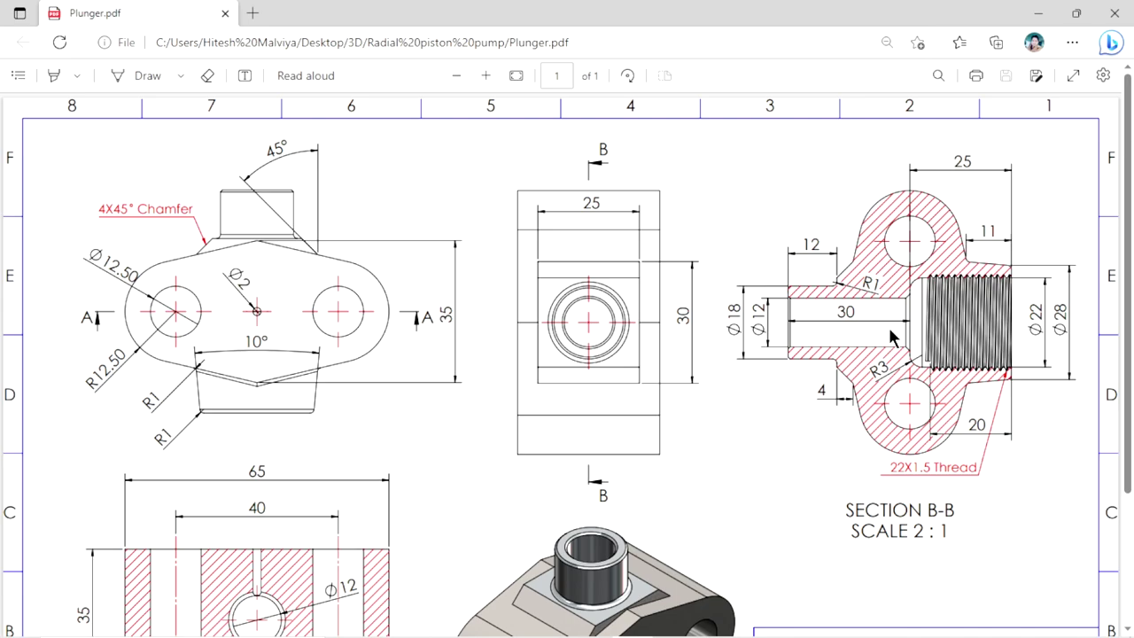
scroll(569, 396, down, 1)
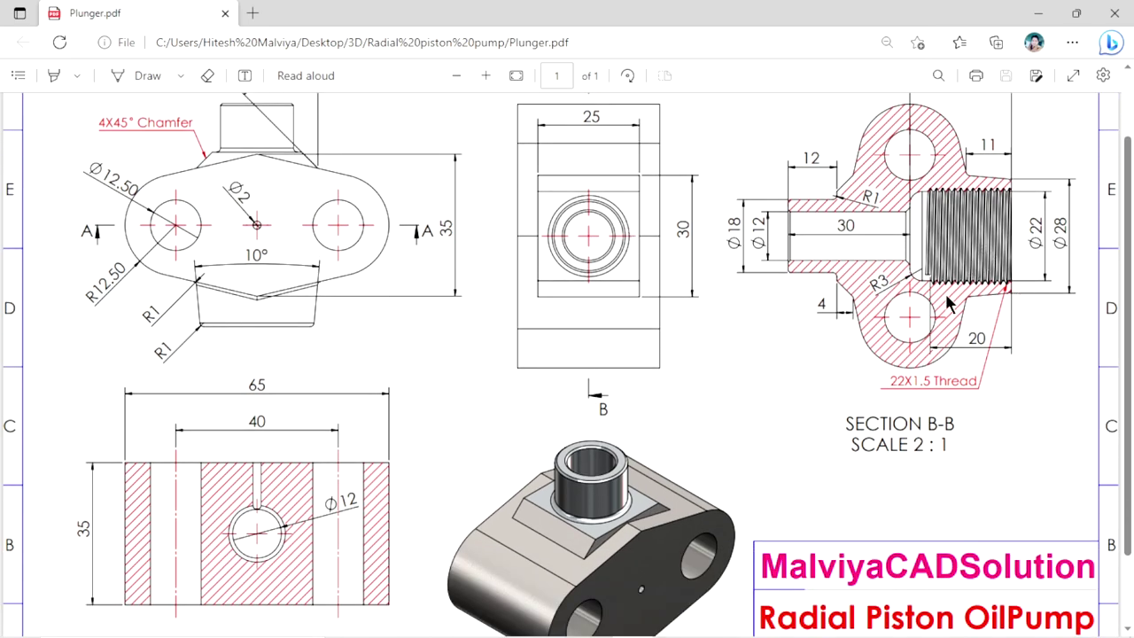
scroll(762, 373, down, 1)
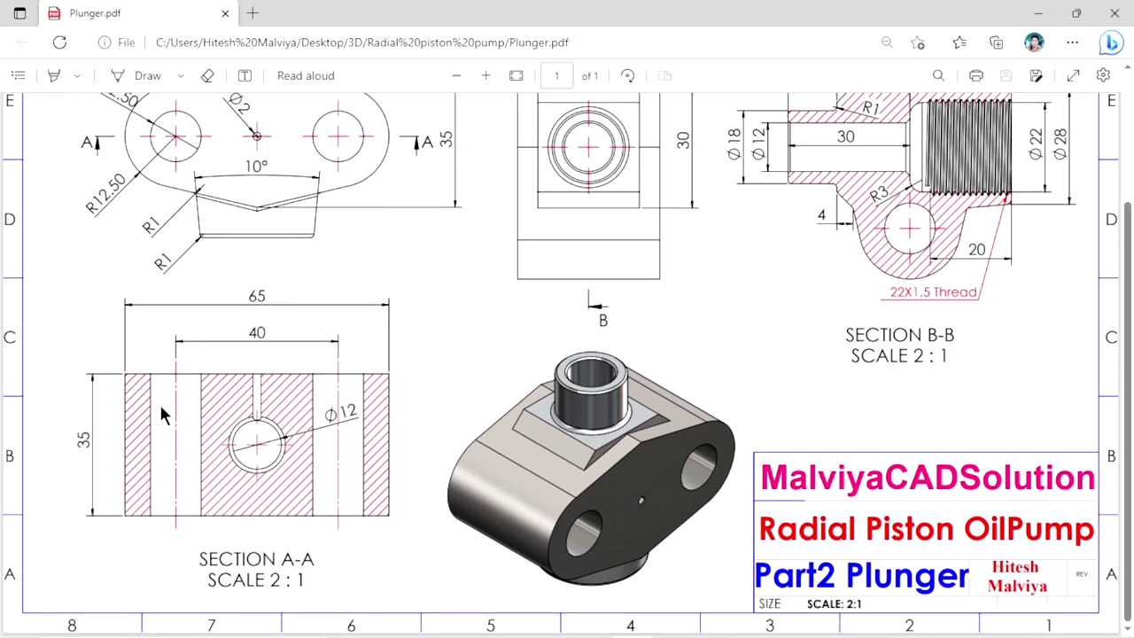
scroll(305, 429, up, 2)
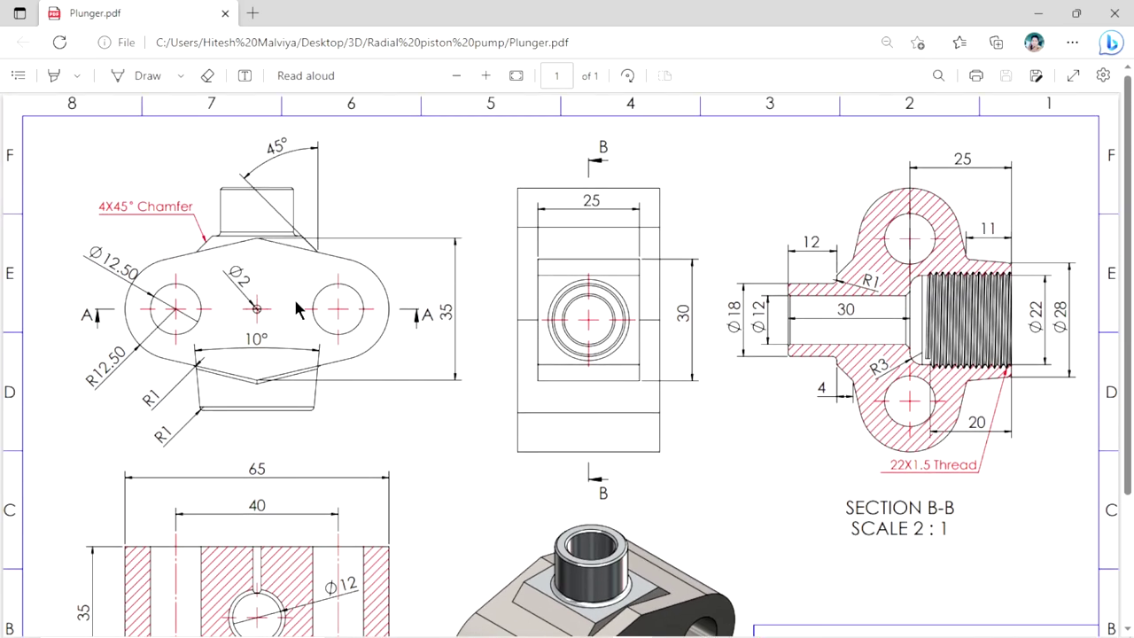
scroll(593, 322, down, 1)
scroll(598, 318, down, 1)
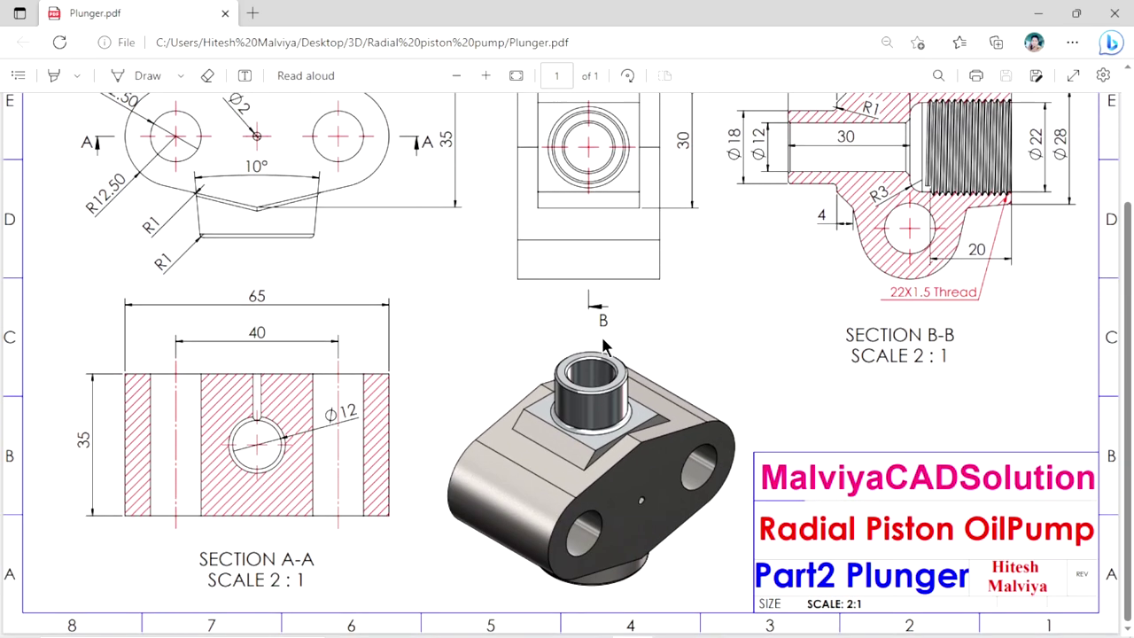
scroll(624, 368, up, 2)
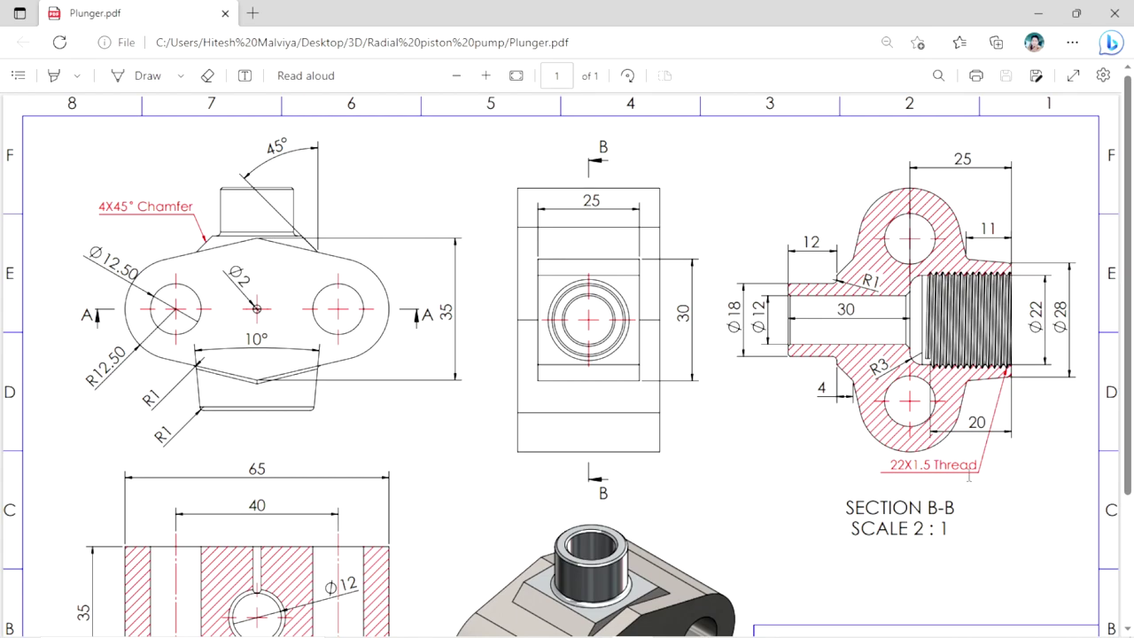
scroll(944, 460, up, 1)
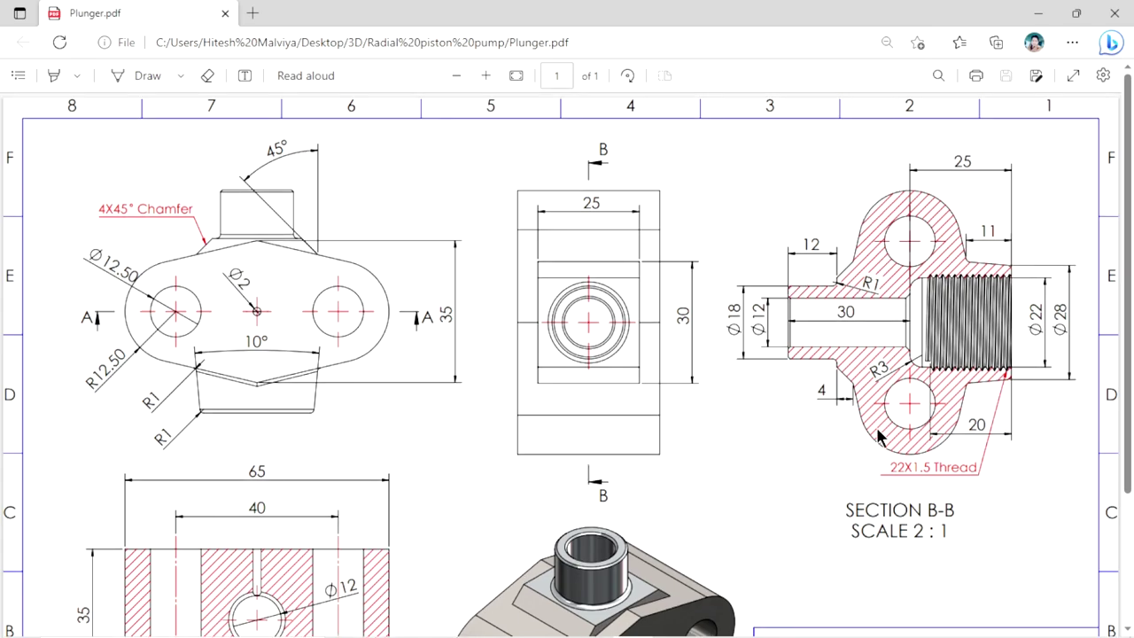
scroll(974, 447, down, 2)
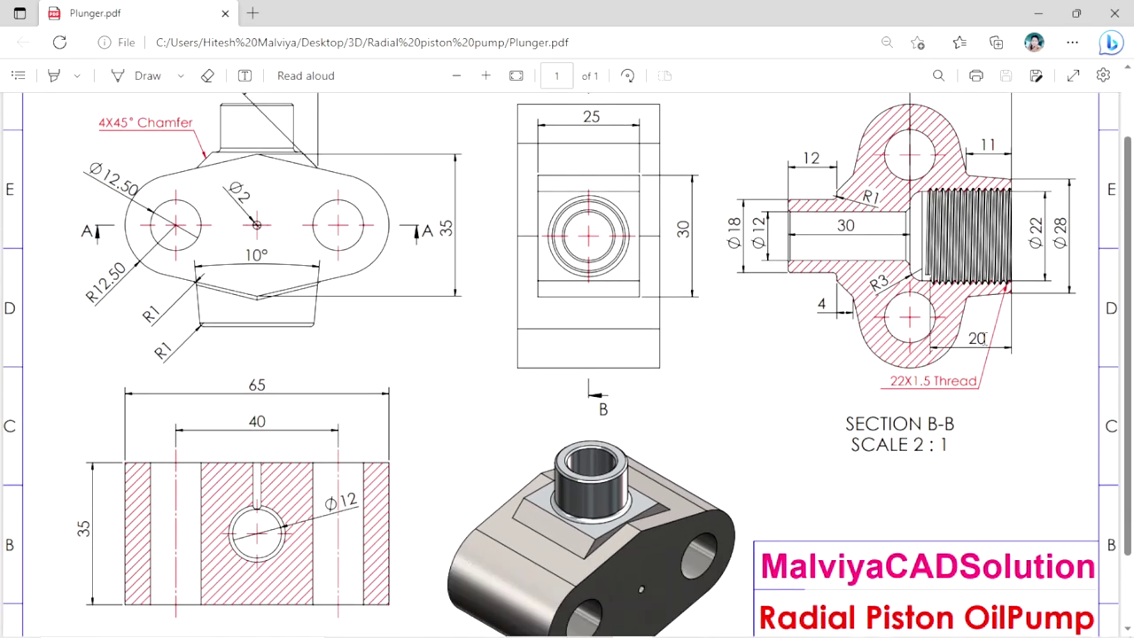
scroll(868, 393, up, 2)
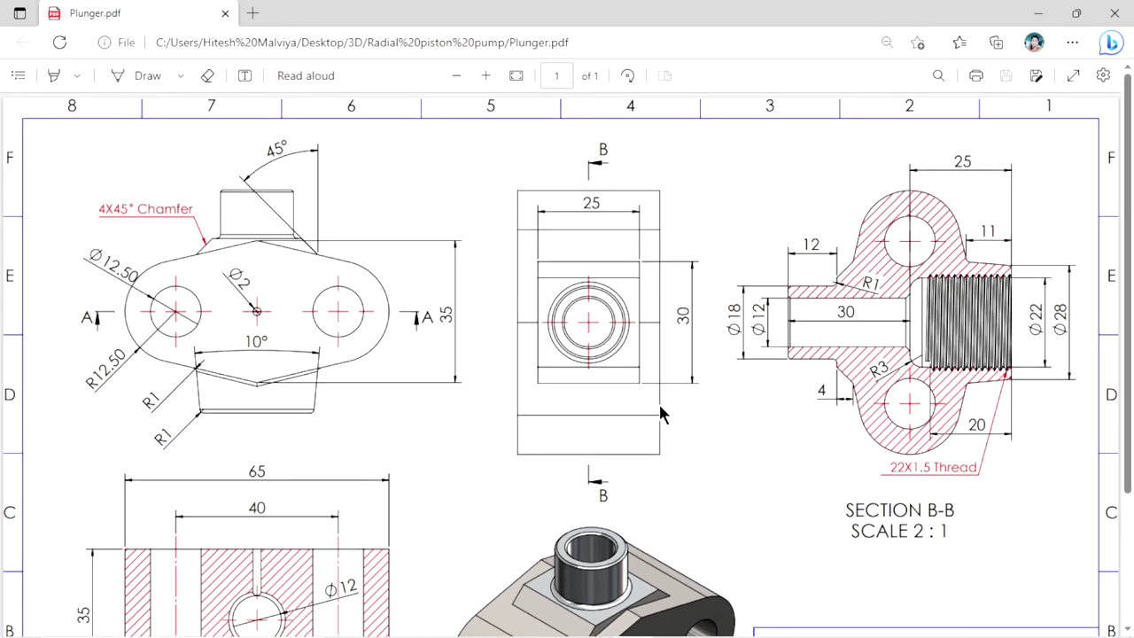
scroll(704, 395, down, 2)
scroll(673, 399, down, 2)
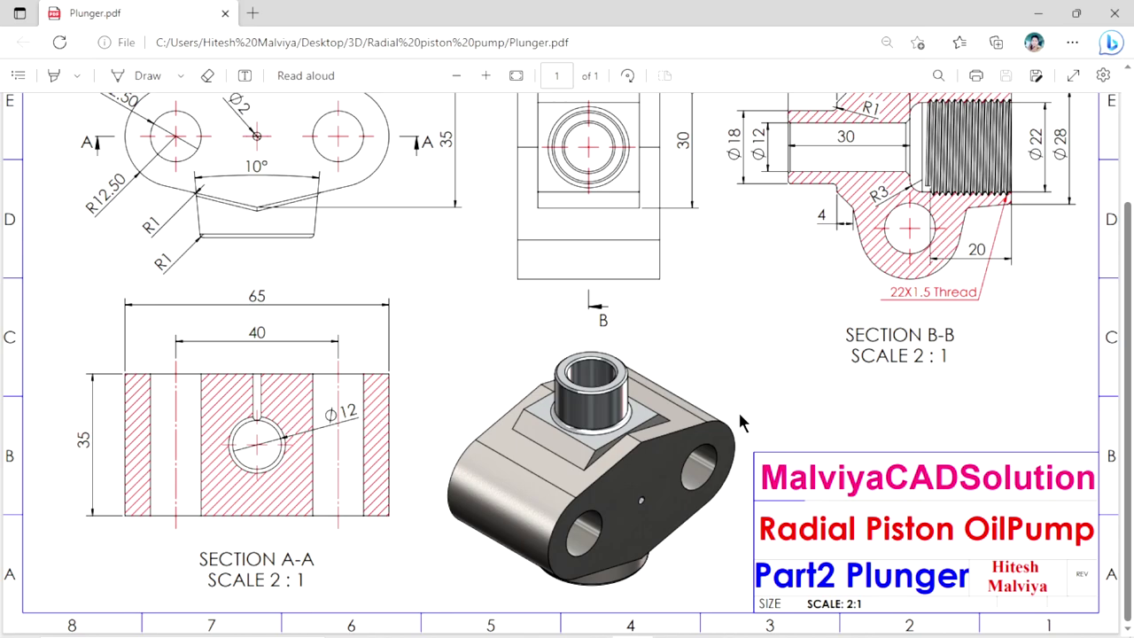
scroll(743, 416, up, 2)
scroll(797, 394, up, 2)
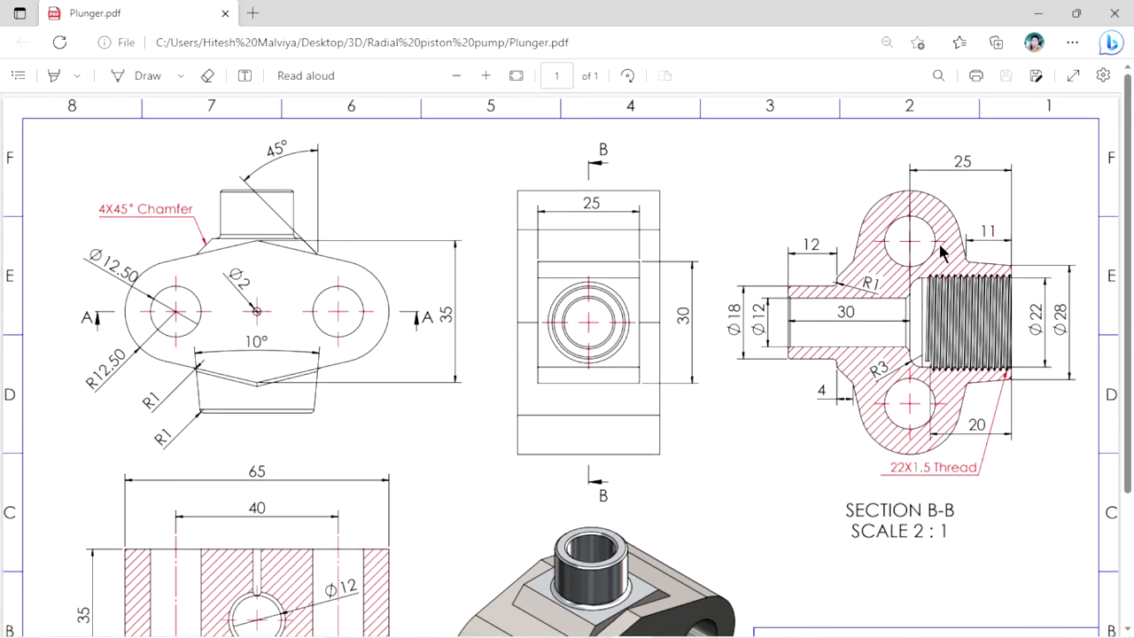
Step: Return to the new part and start a sketch on the Right Plane
click(1038, 13)
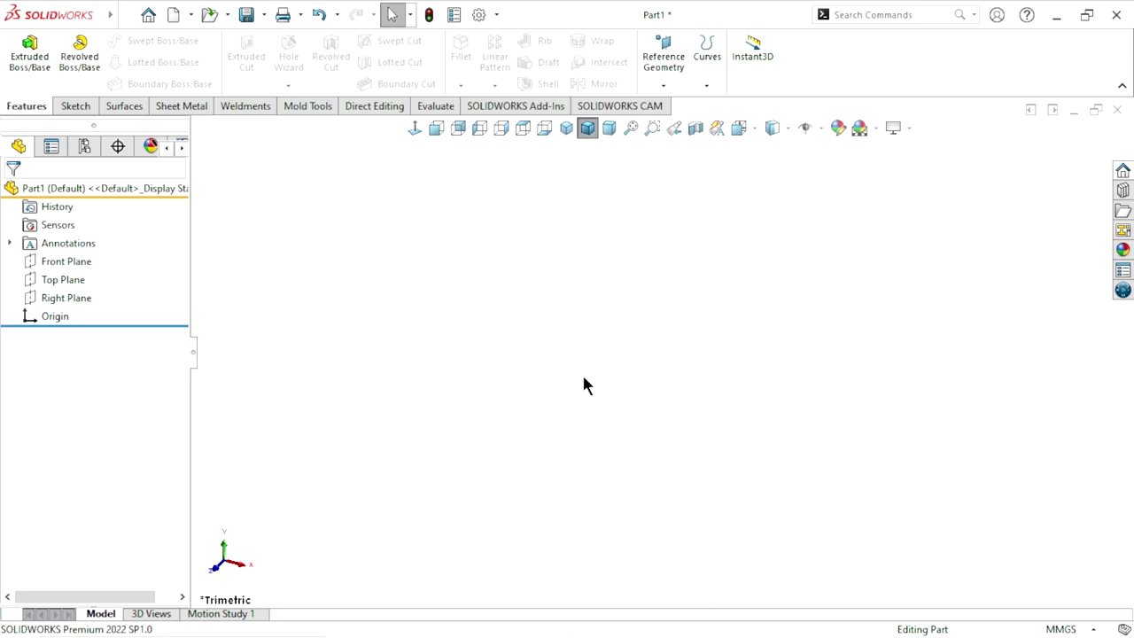
click(73, 297)
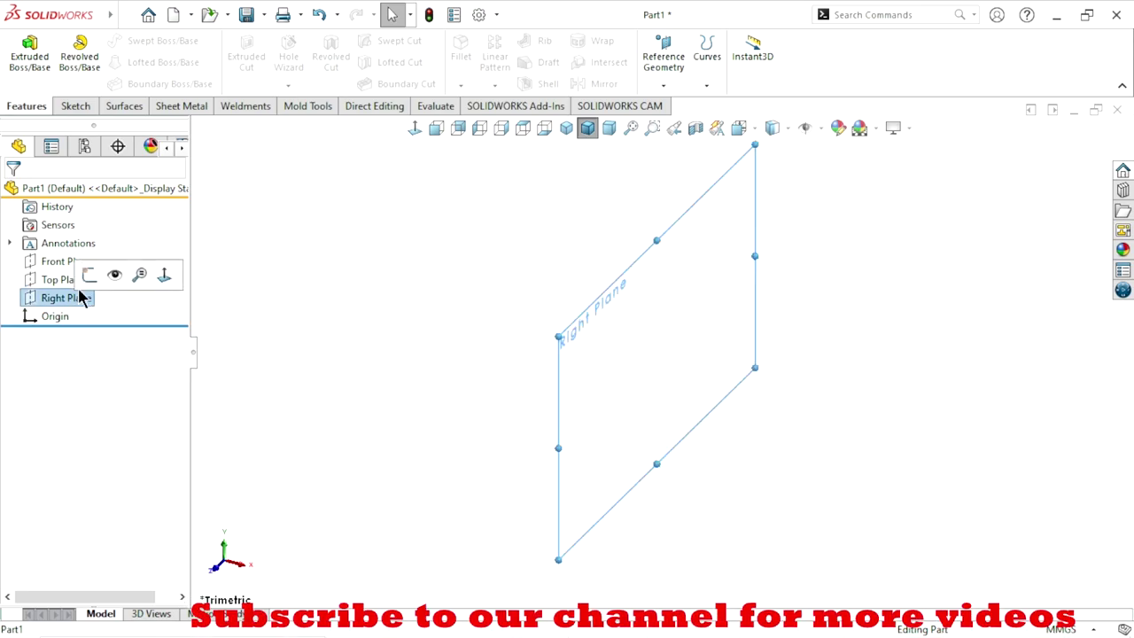
click(89, 276)
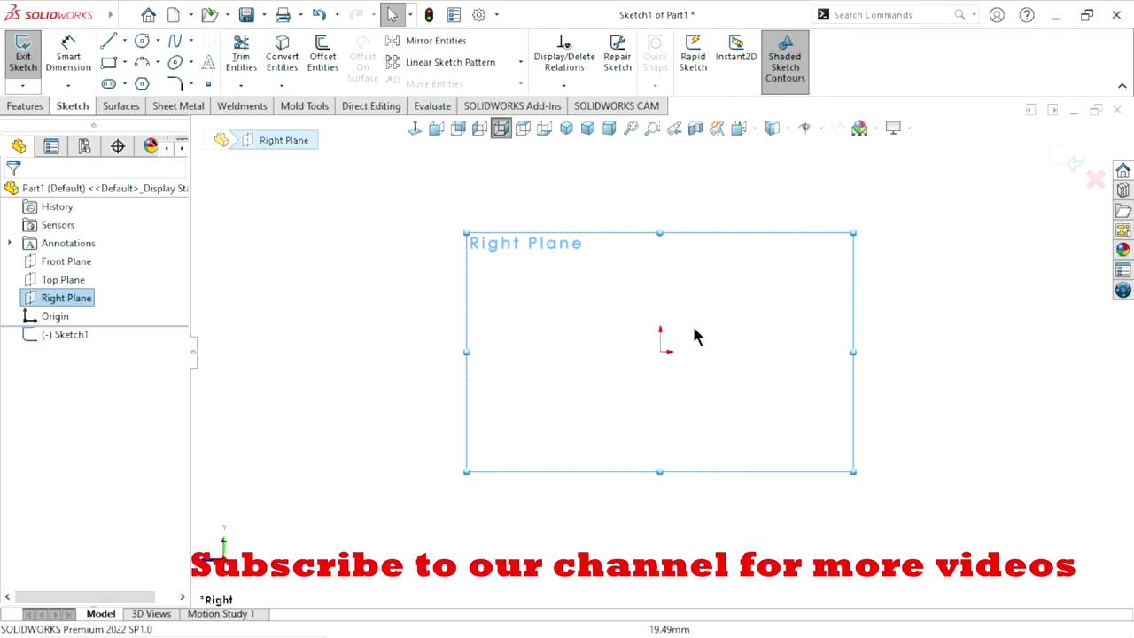
Step: Draw a horizontal midpoint centerline centred on the origin
click(125, 42)
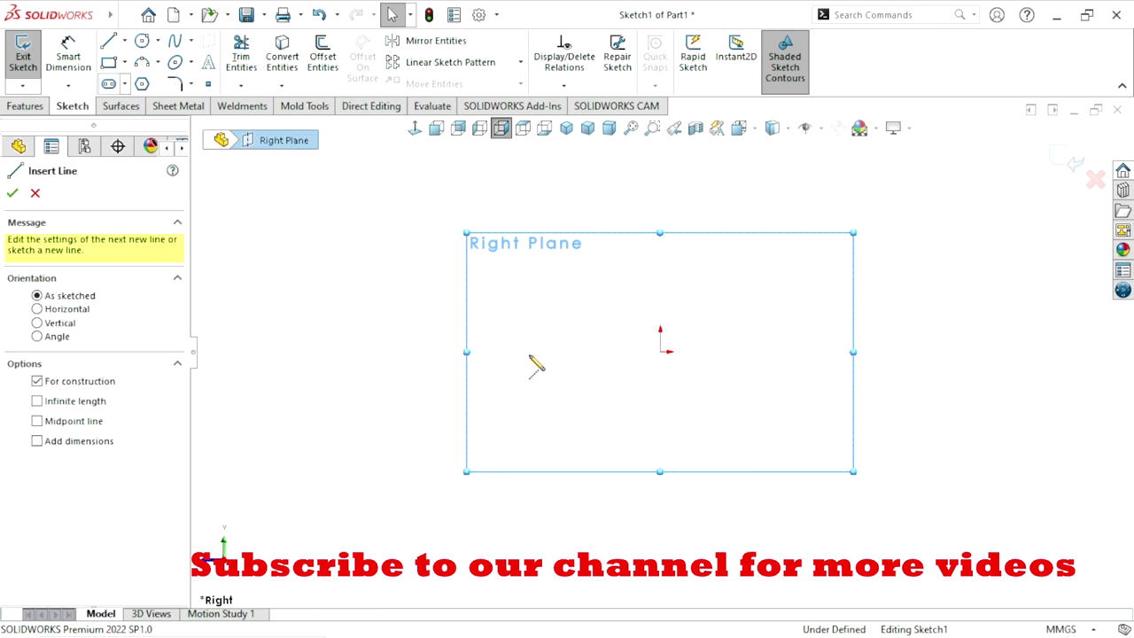
click(37, 422)
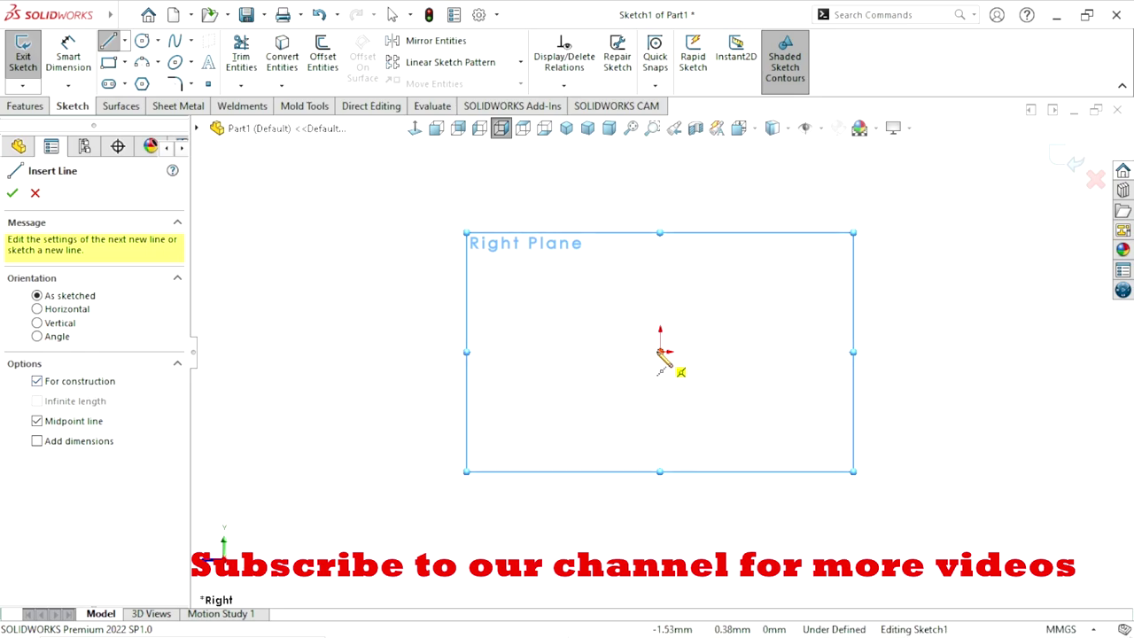
click(659, 353)
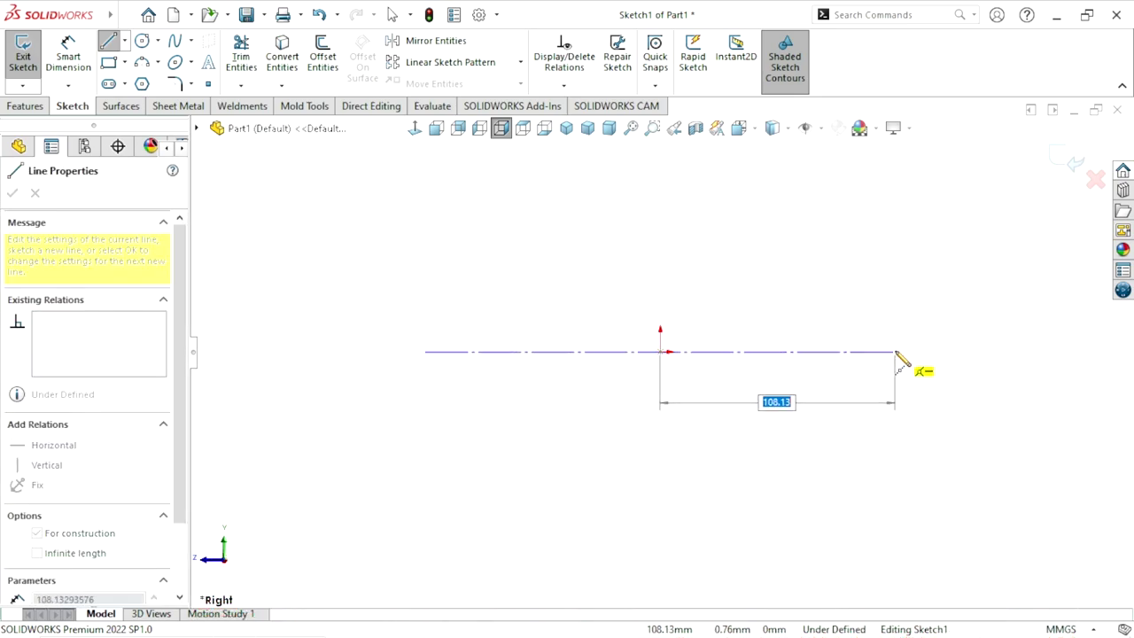
click(895, 352)
right_click(898, 356)
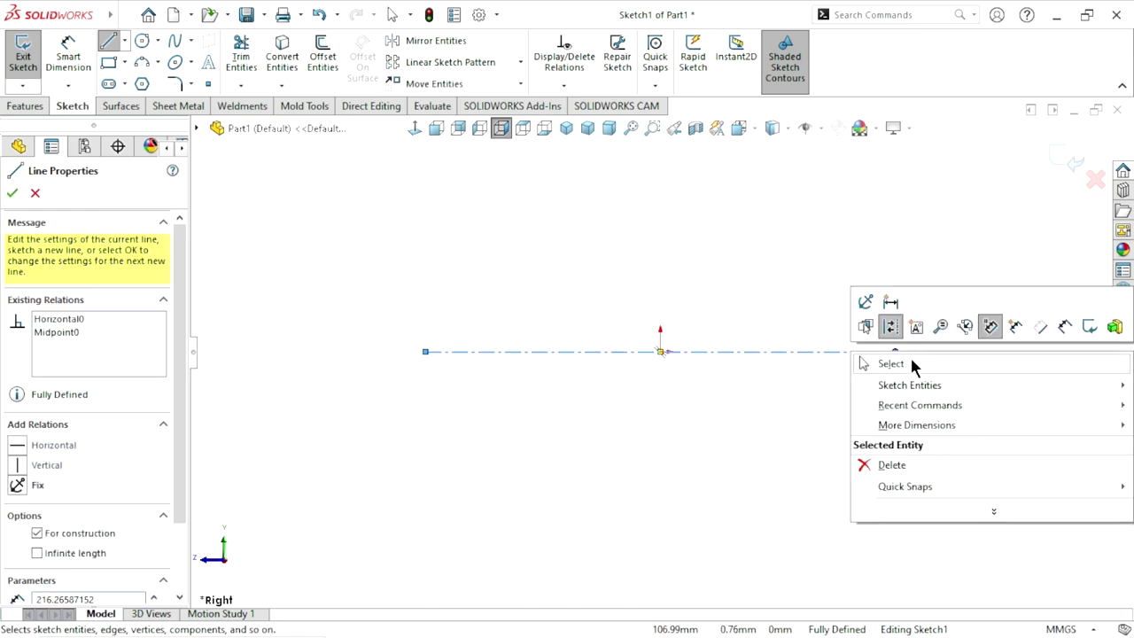
click(913, 365)
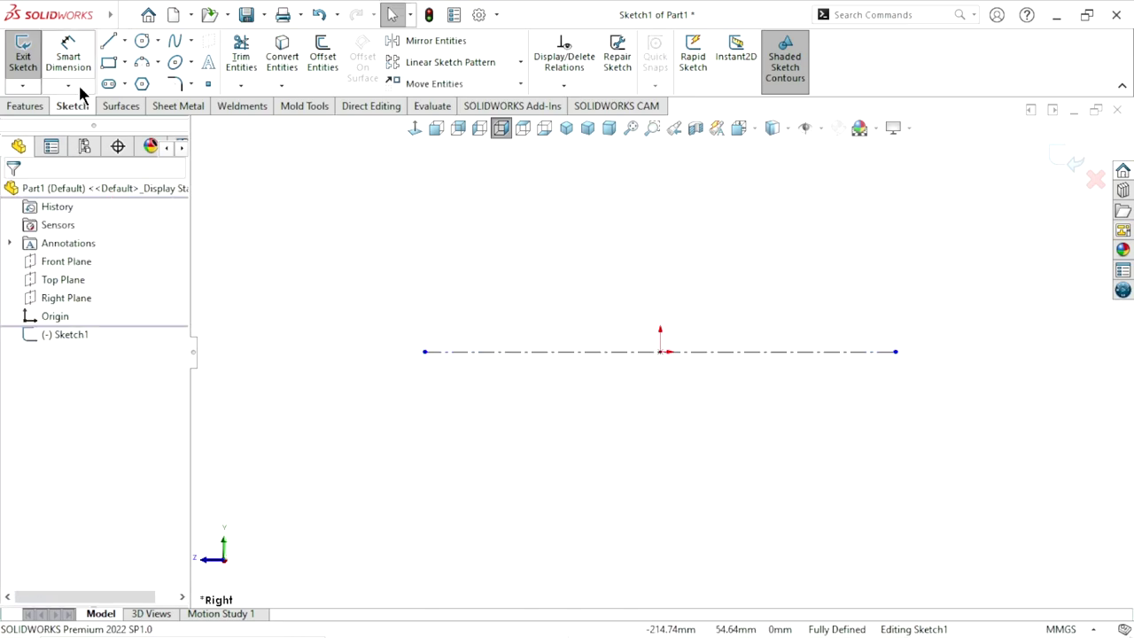
Step: Draw a vertical midpoint centerline centred on the origin
click(124, 40)
click(124, 78)
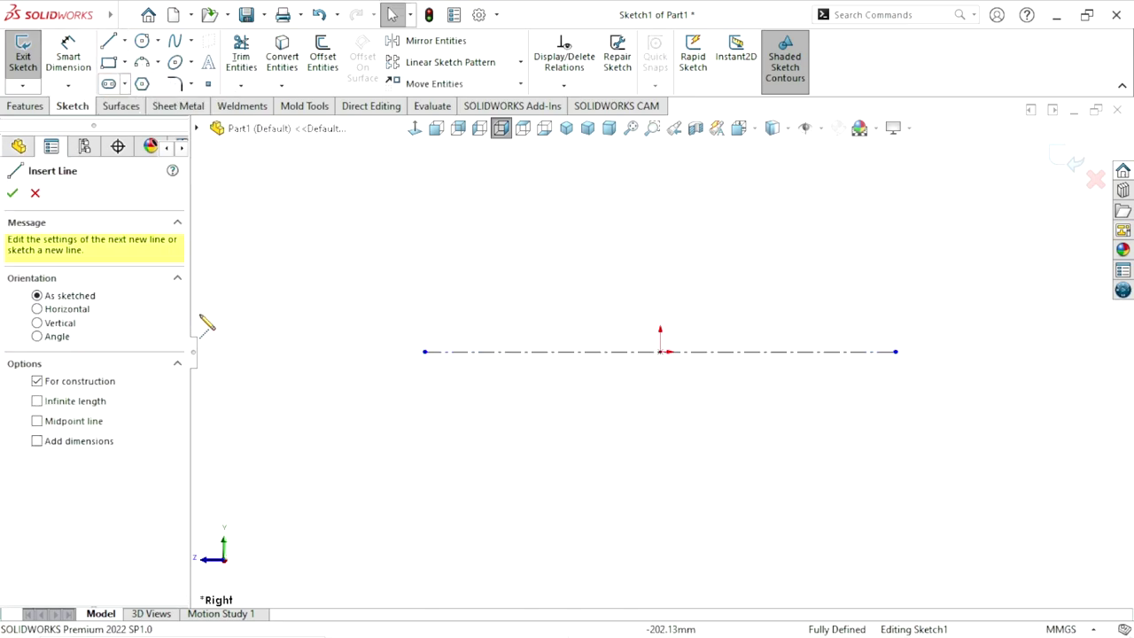
click(44, 422)
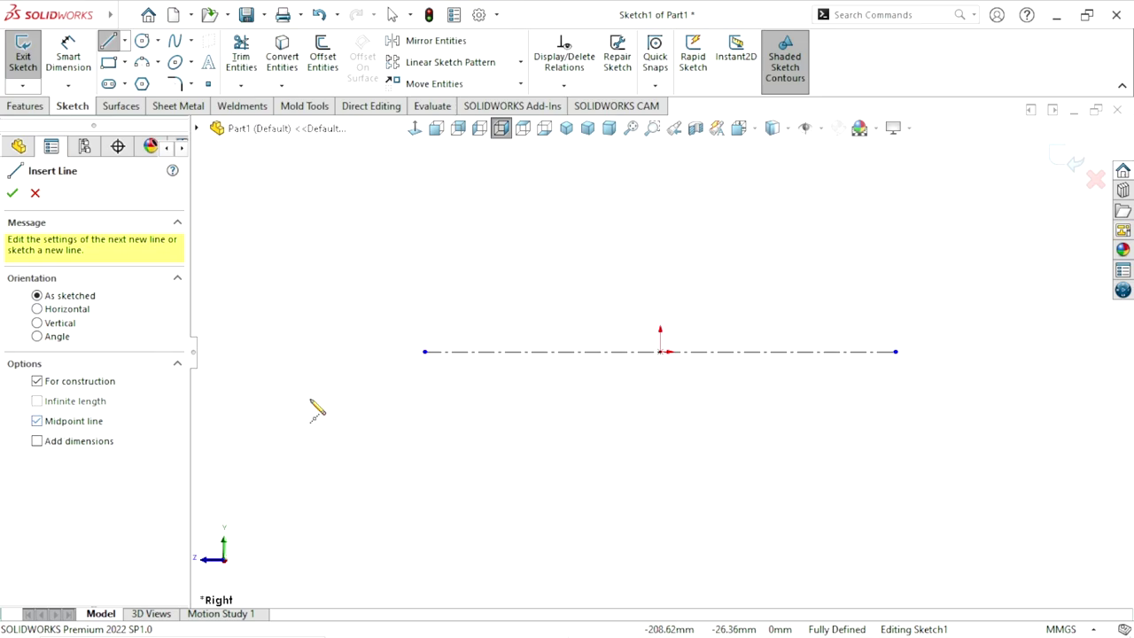
click(660, 351)
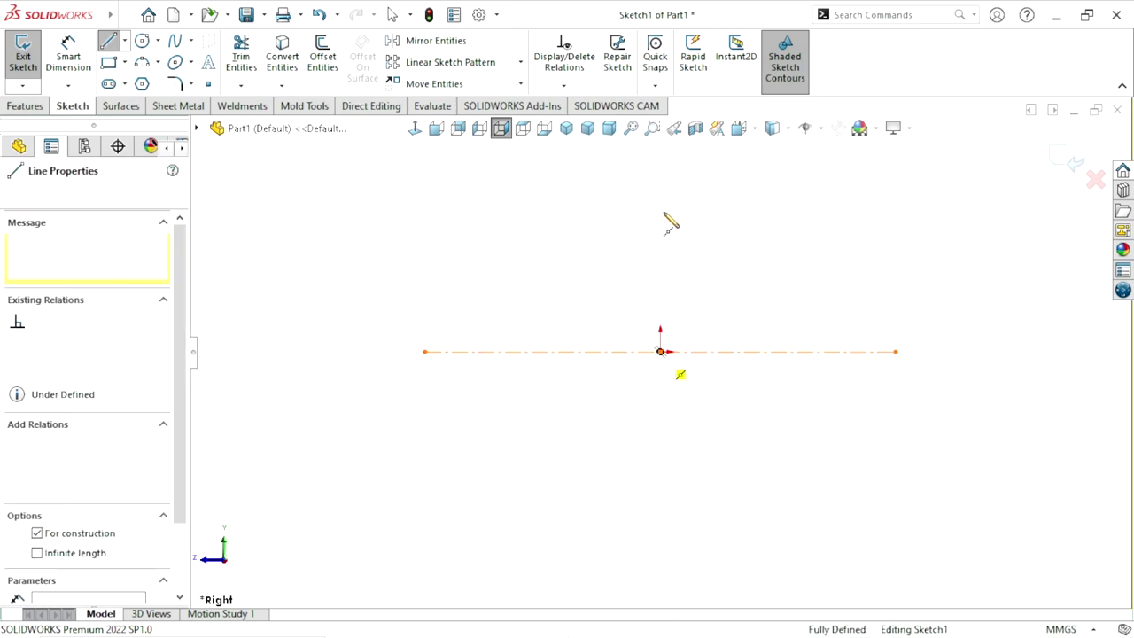
click(660, 163)
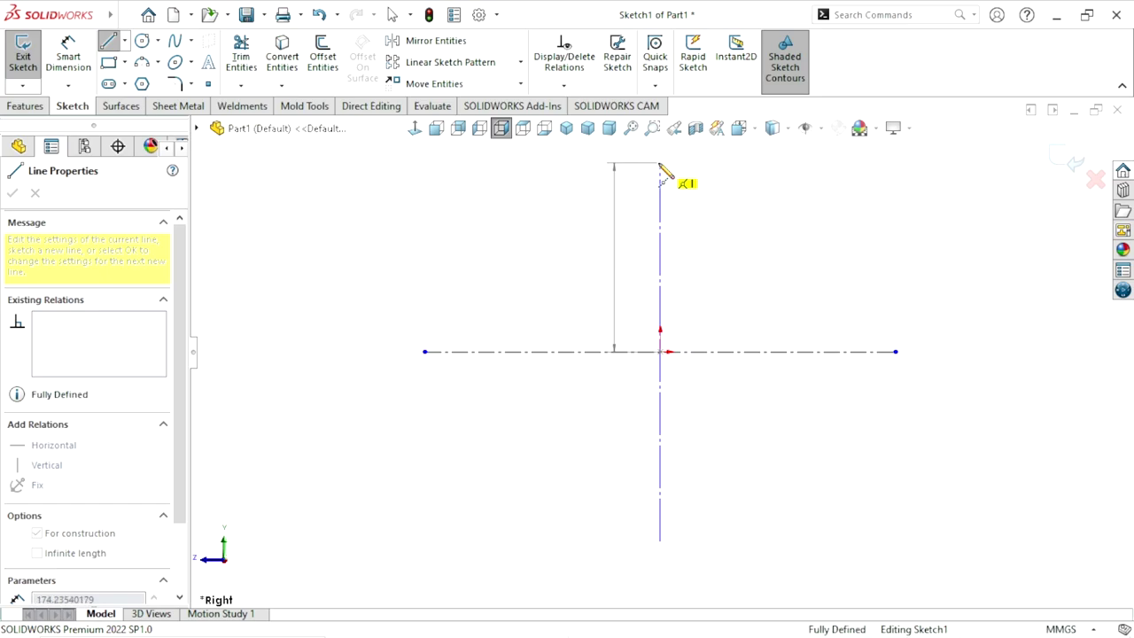
right_click(714, 213)
click(752, 223)
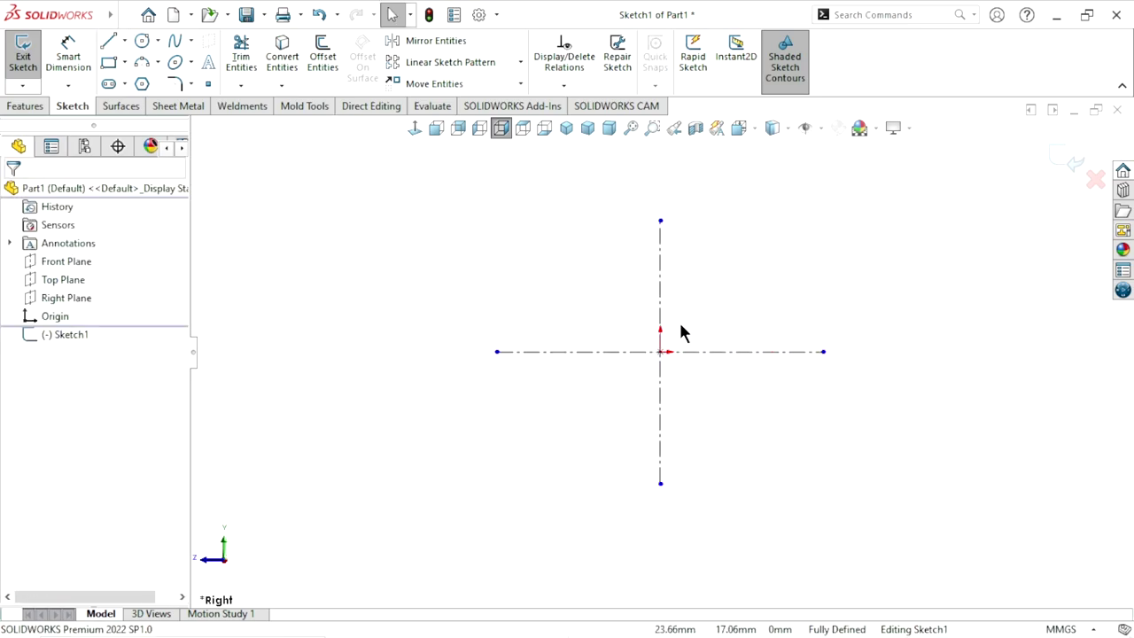
Step: Dimension the vertical centerline 35 mm and the horizontal centerline 40 mm
click(70, 60)
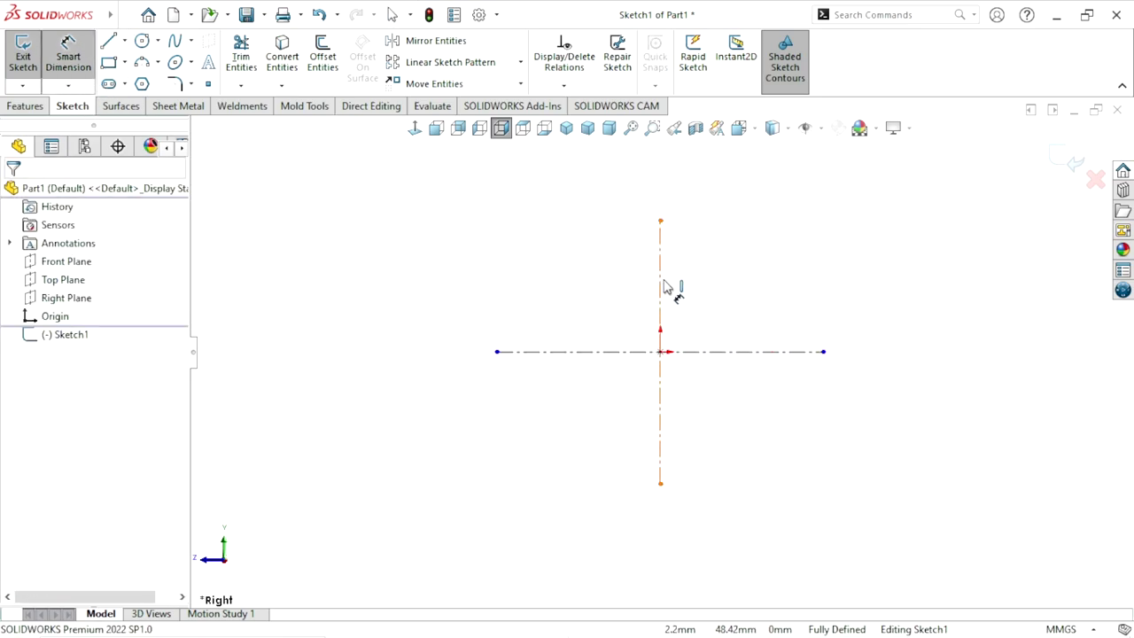
click(662, 285)
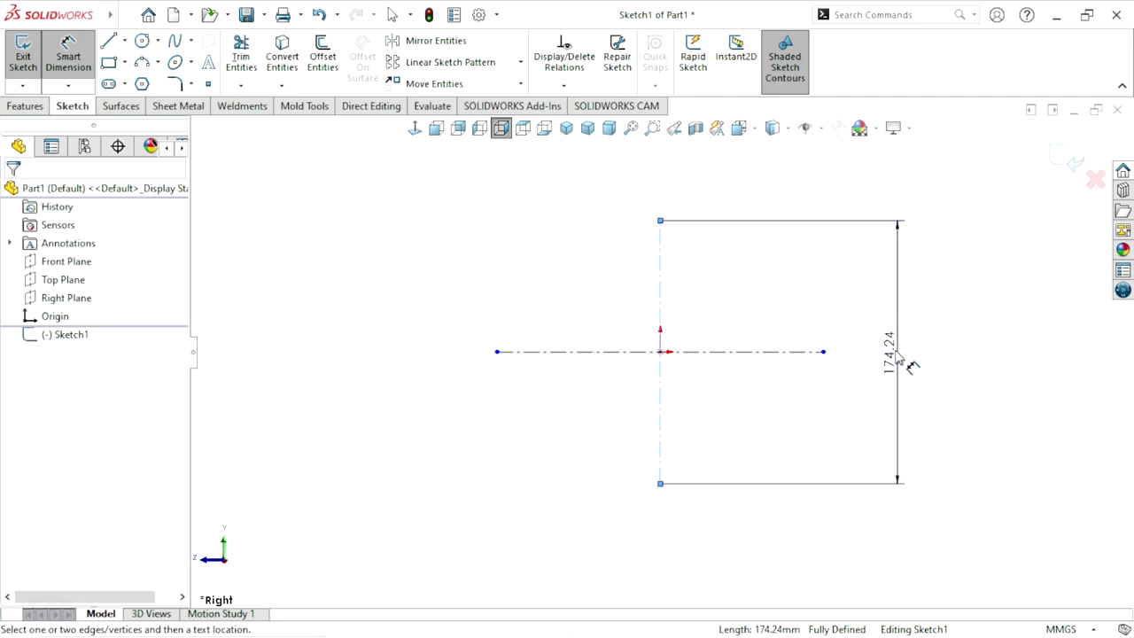
click(895, 354)
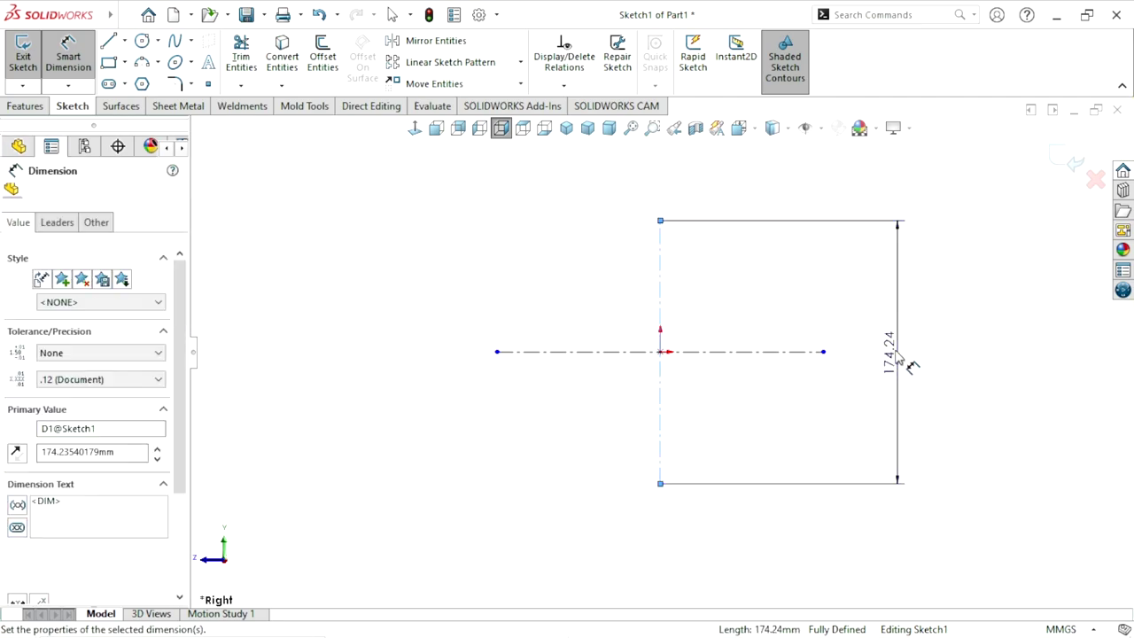
text(35)
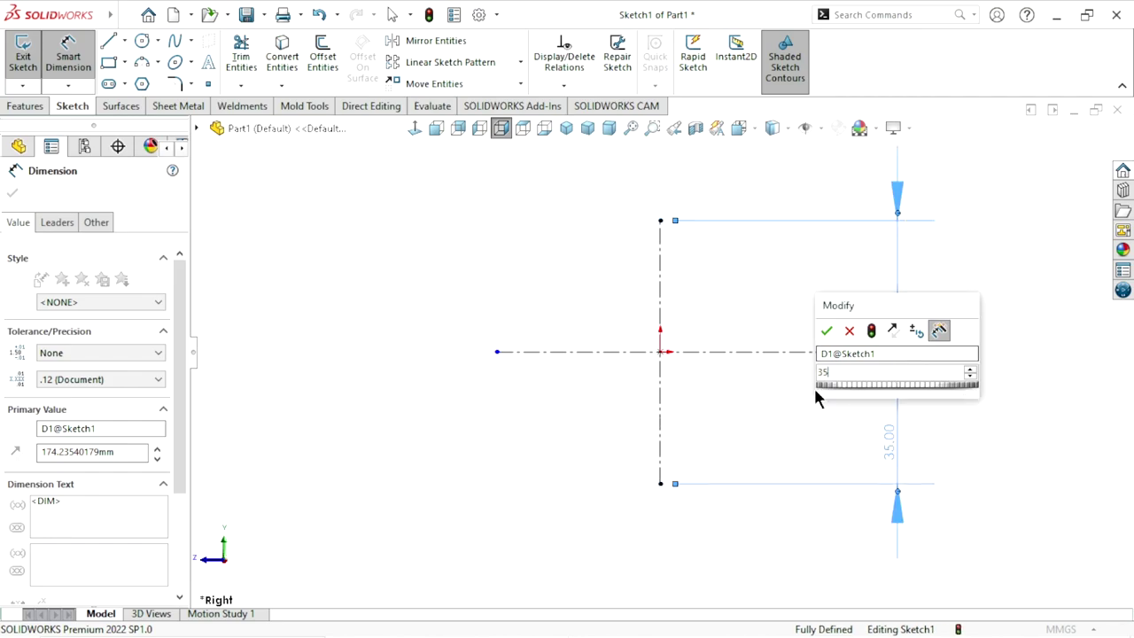
key(Return)
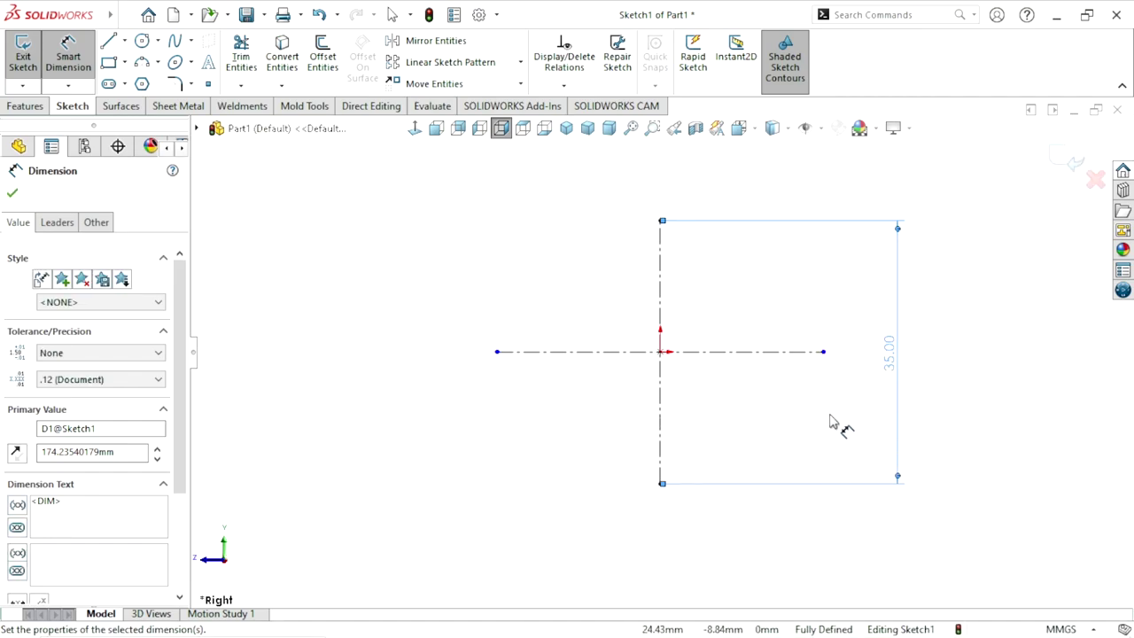
click(630, 351)
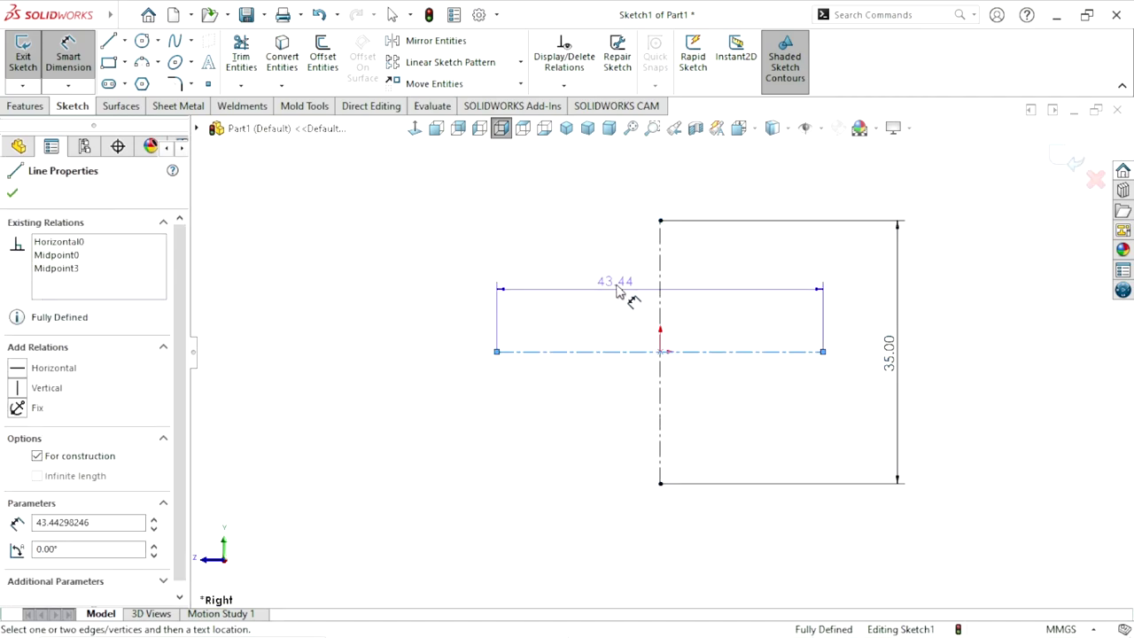
click(662, 183)
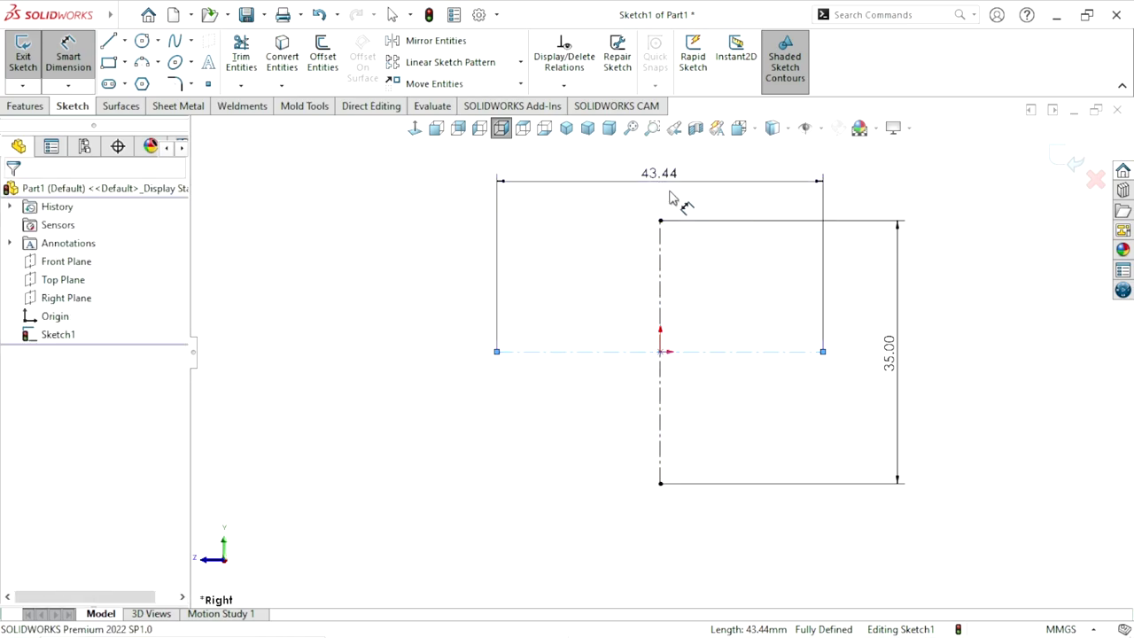
text(40)
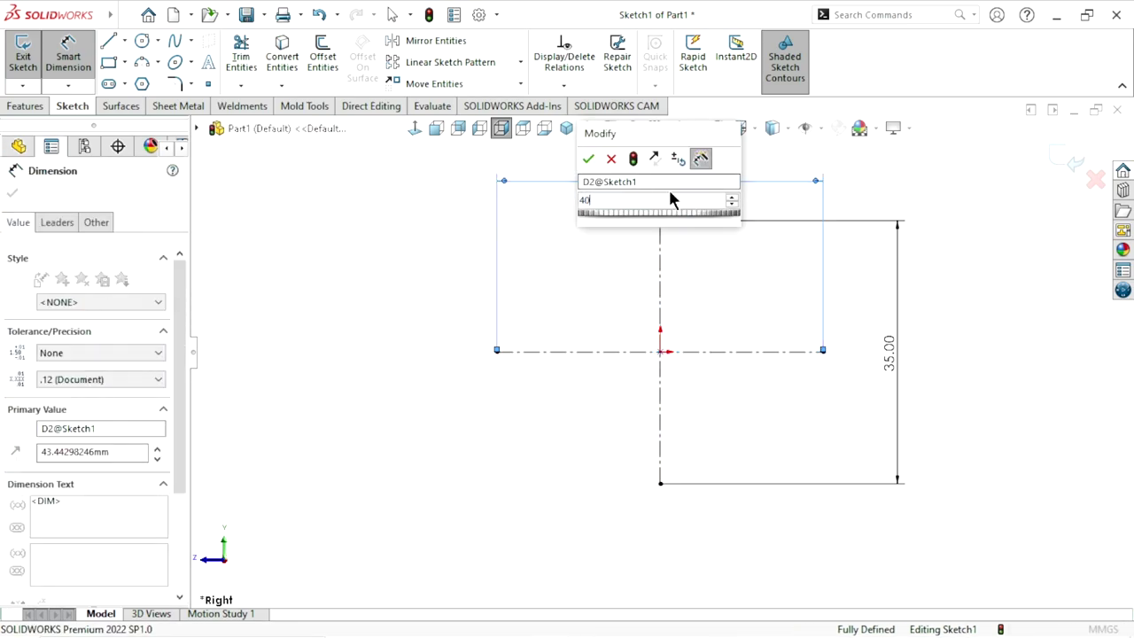
key(Return)
scroll(709, 337, up, 2)
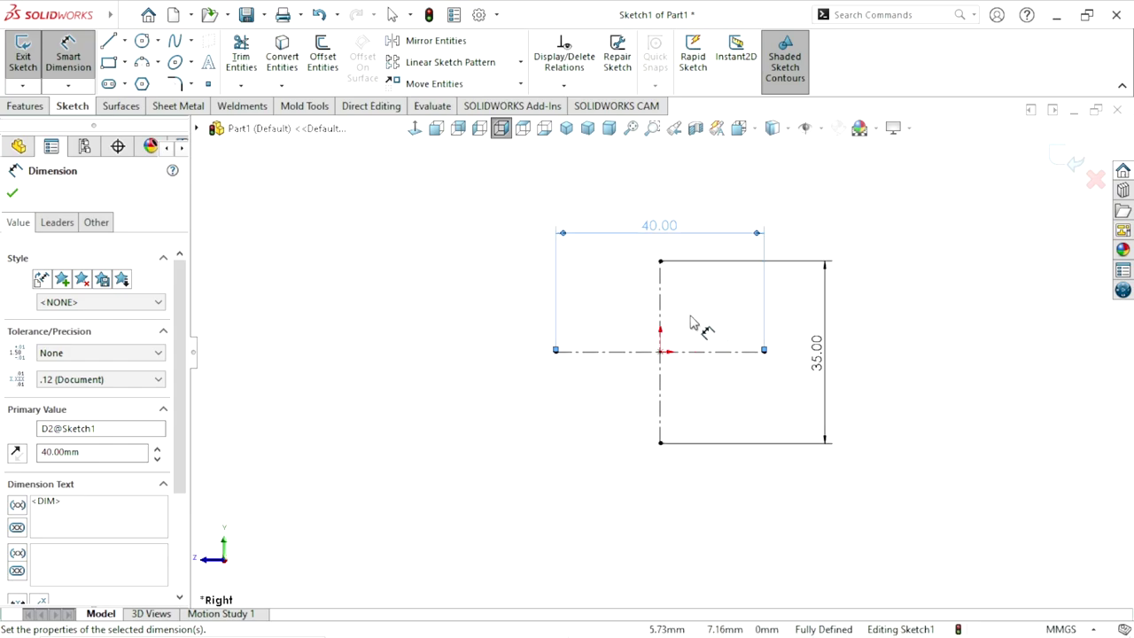
scroll(691, 321, down, 2)
click(12, 193)
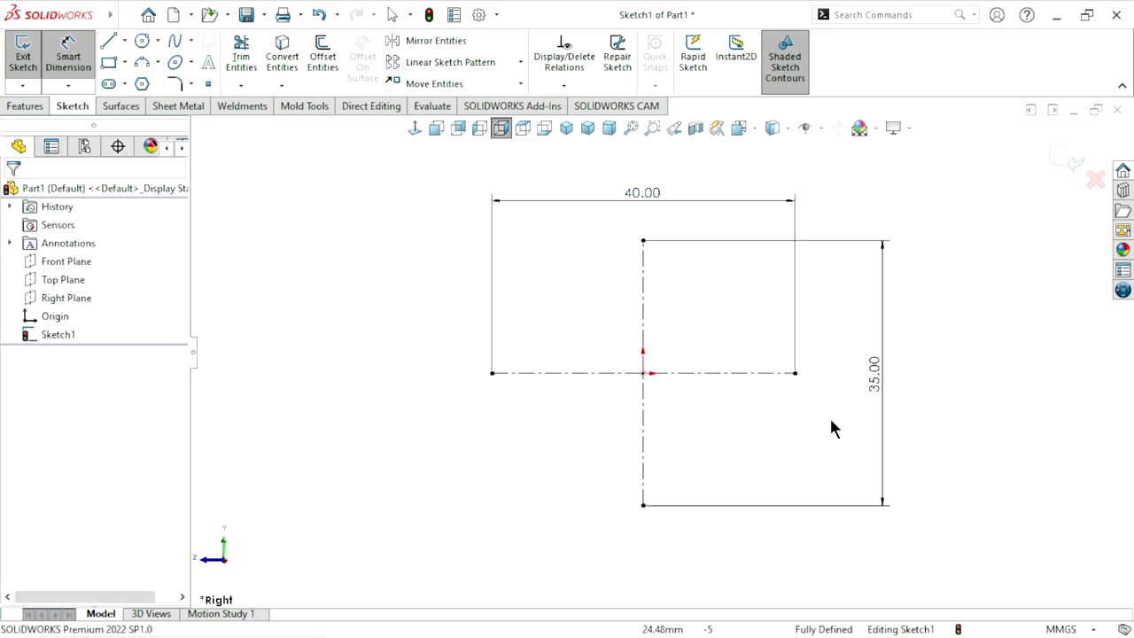
key(Escape)
scroll(704, 381, up, 2)
scroll(715, 352, down, 1)
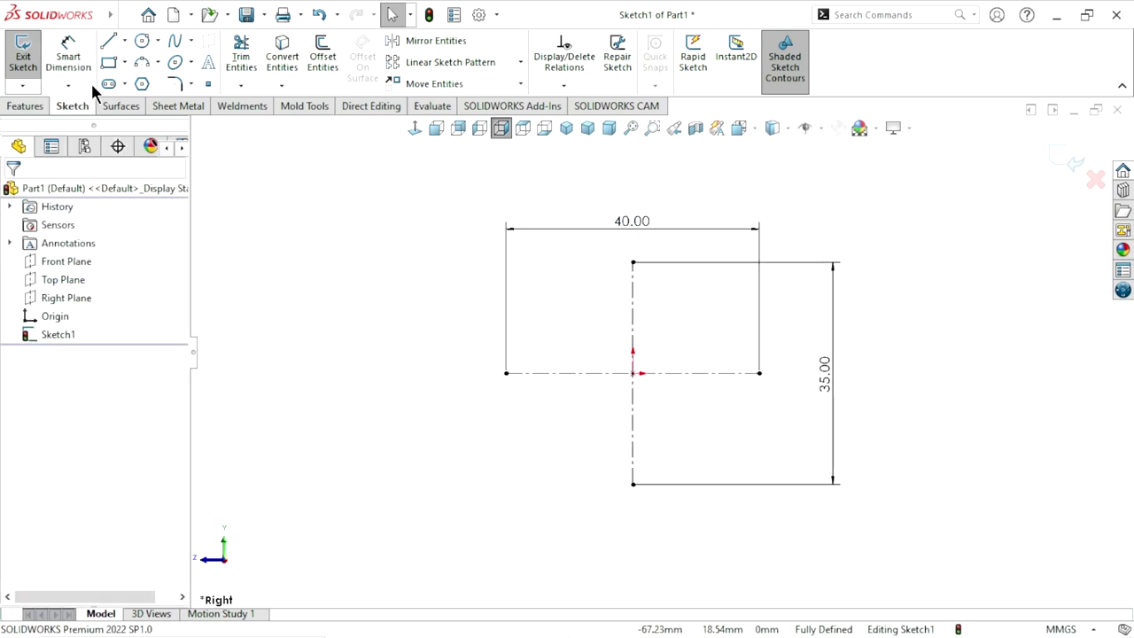
Step: Draw an outer circle and a smaller concentric inner circle at both centerline ends
click(506, 373)
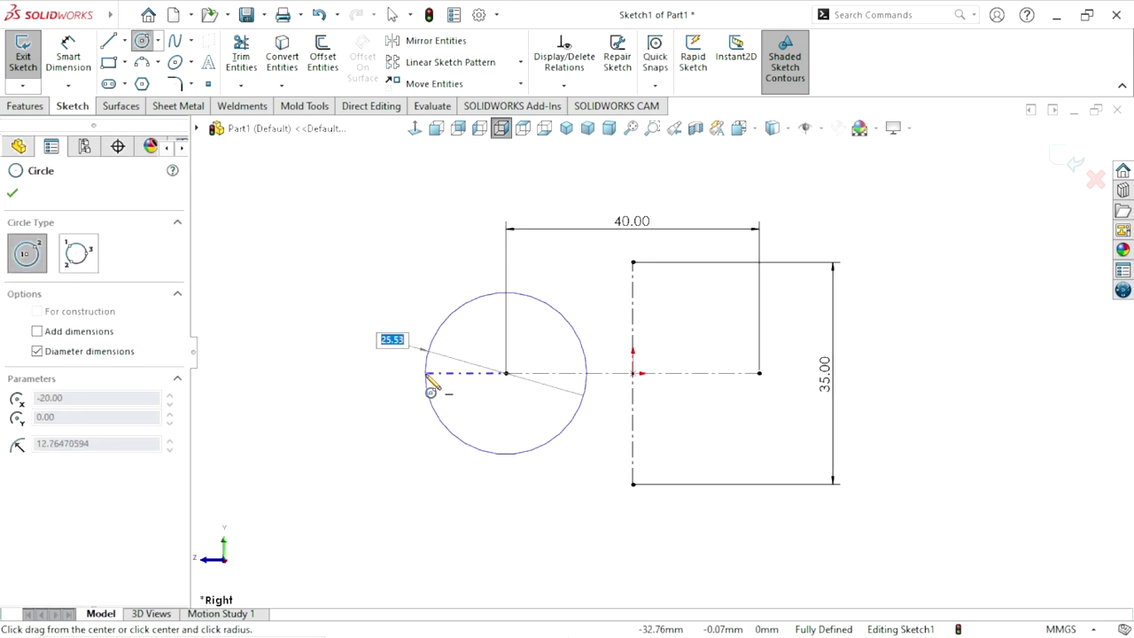
click(427, 379)
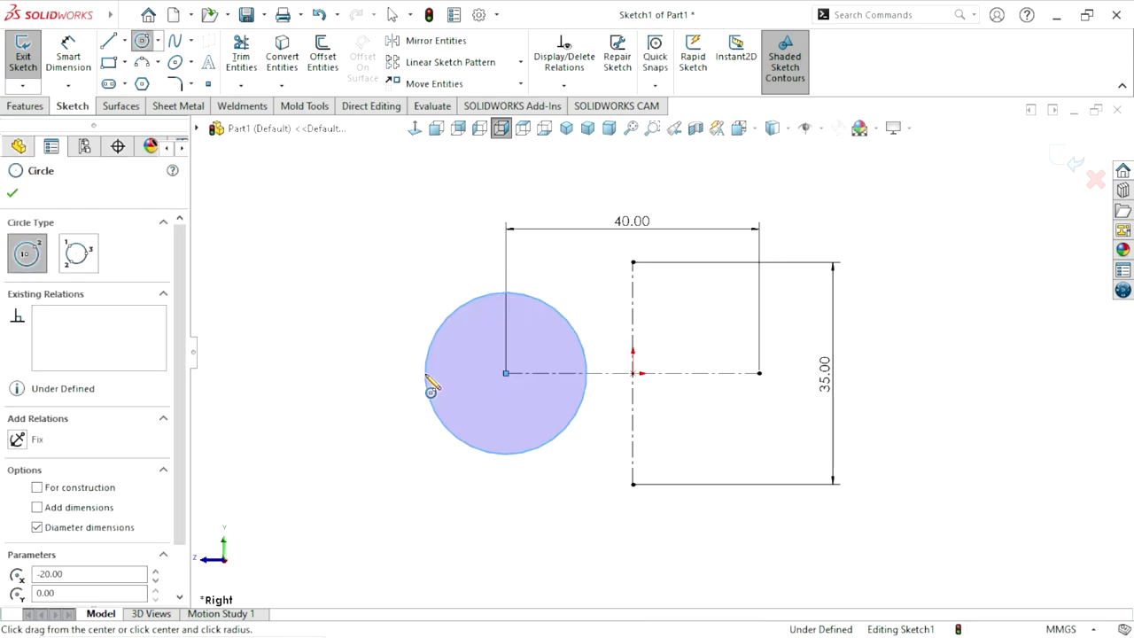
click(759, 373)
click(839, 348)
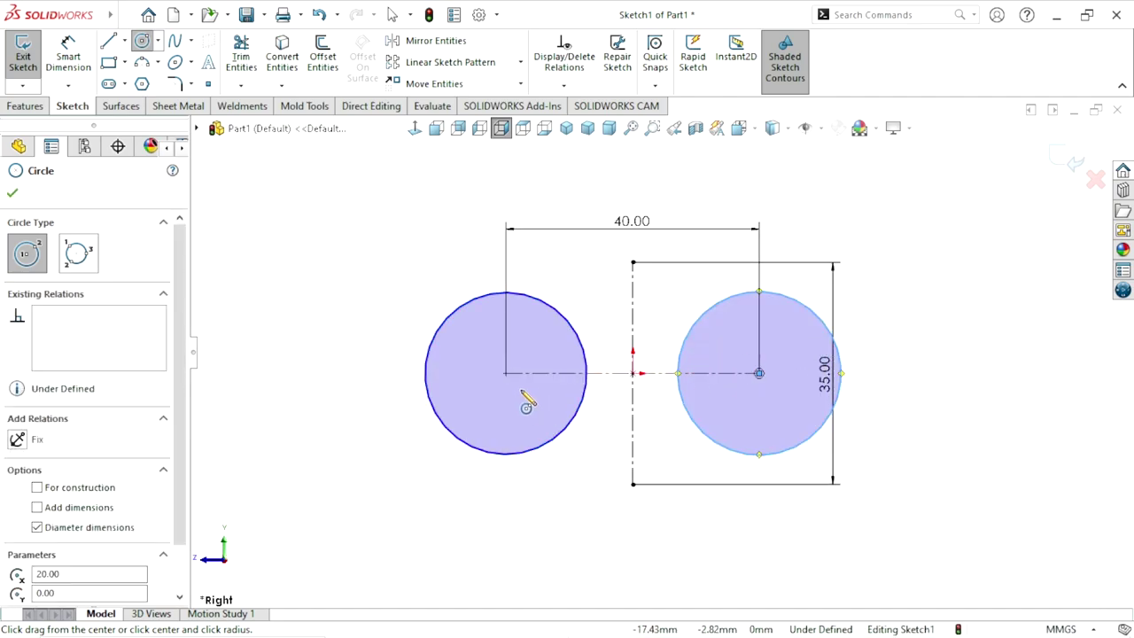
click(505, 373)
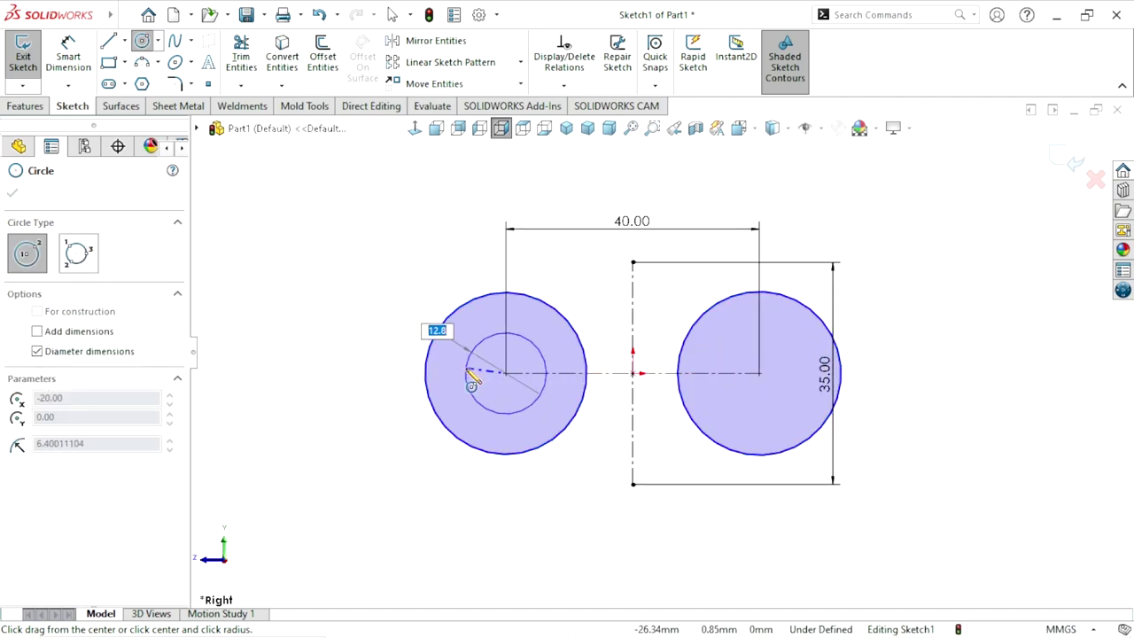
click(465, 372)
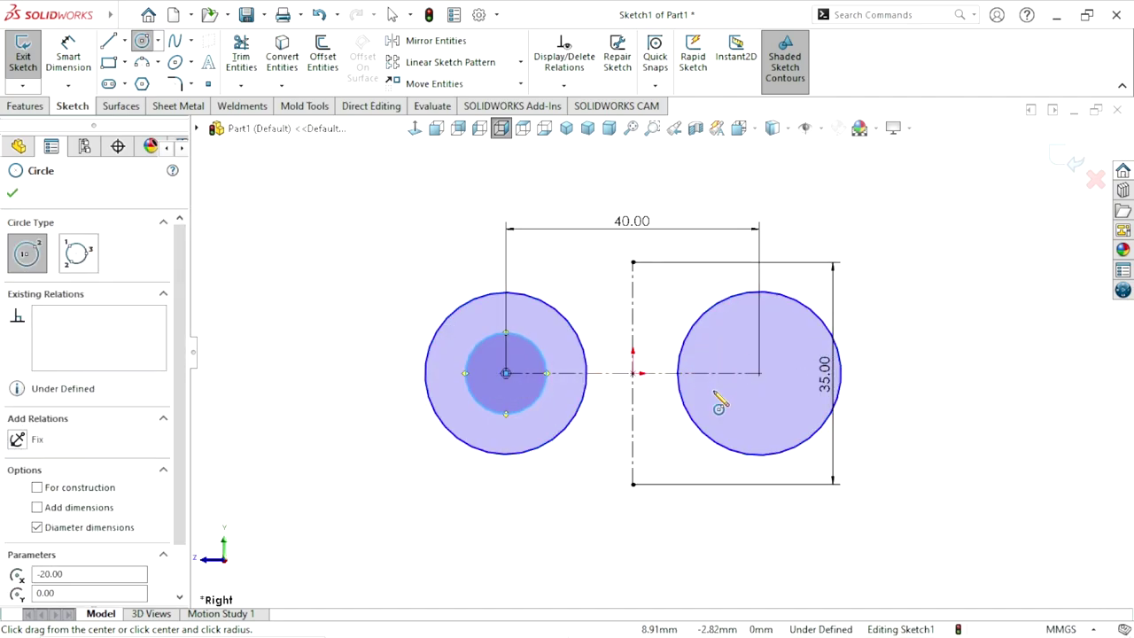
click(759, 373)
click(800, 373)
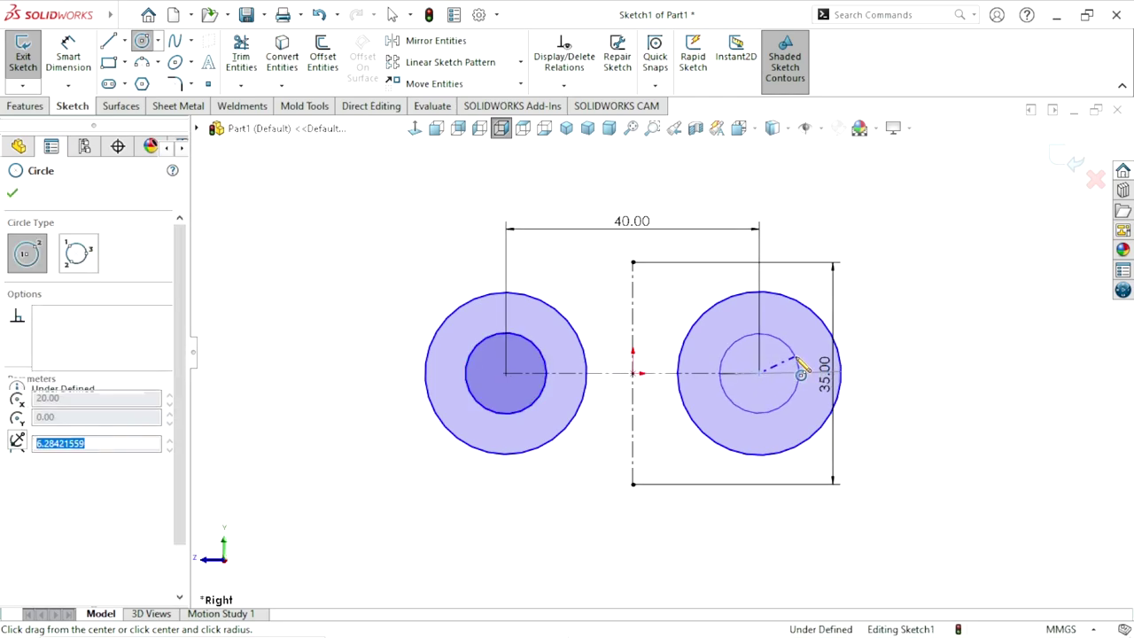
click(15, 193)
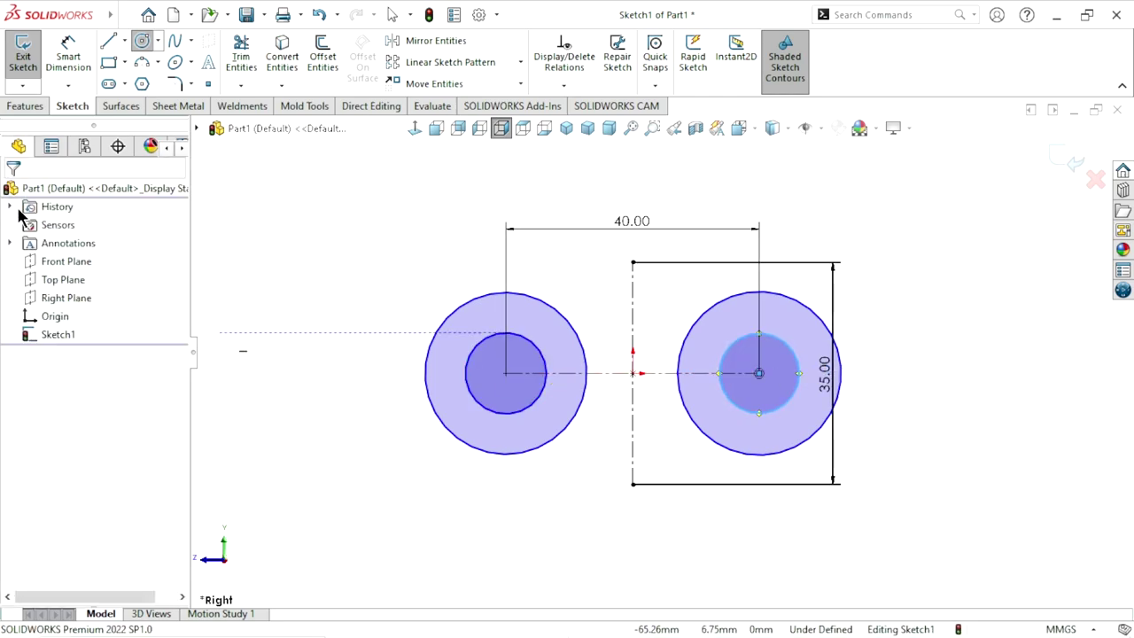
Step: Add an Equal relation between the left and right outer circles
click(443, 328)
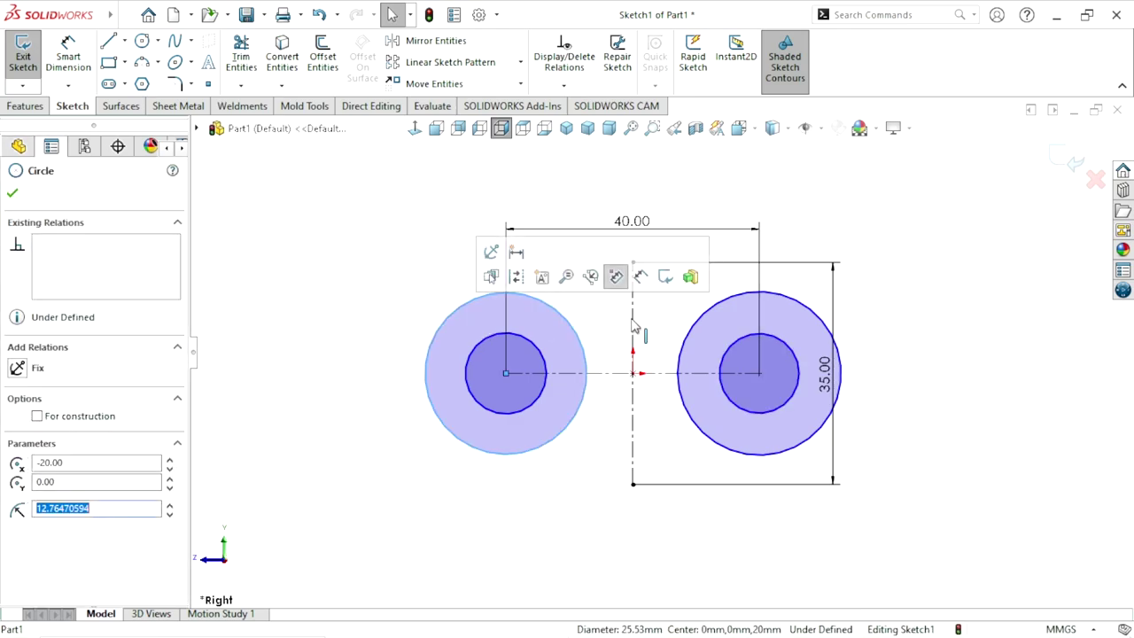
click(708, 319)
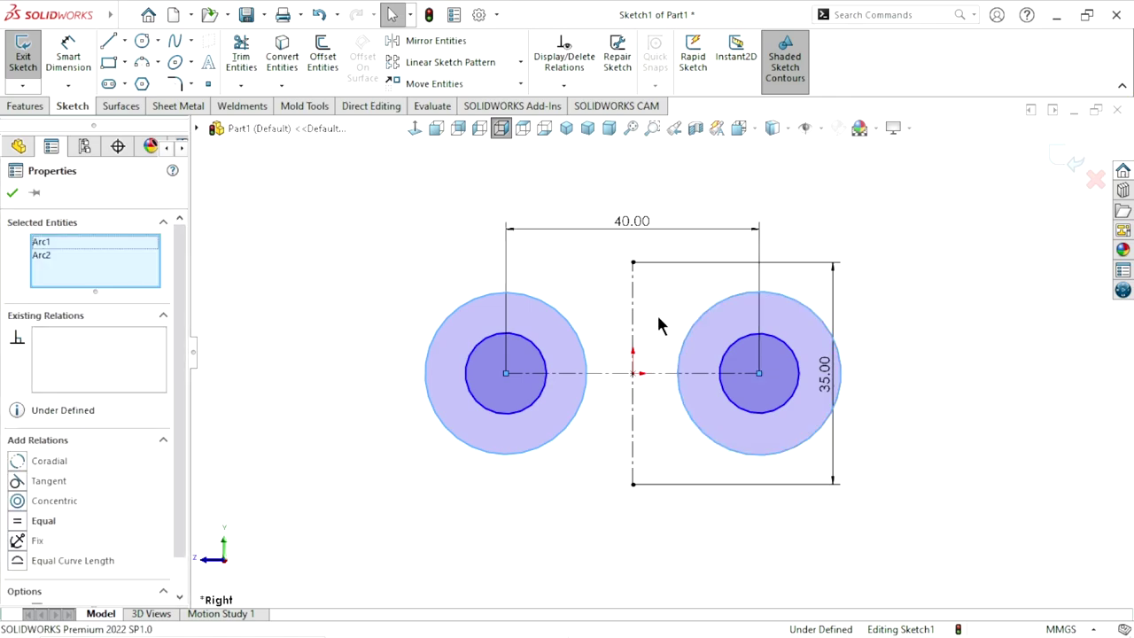
click(20, 521)
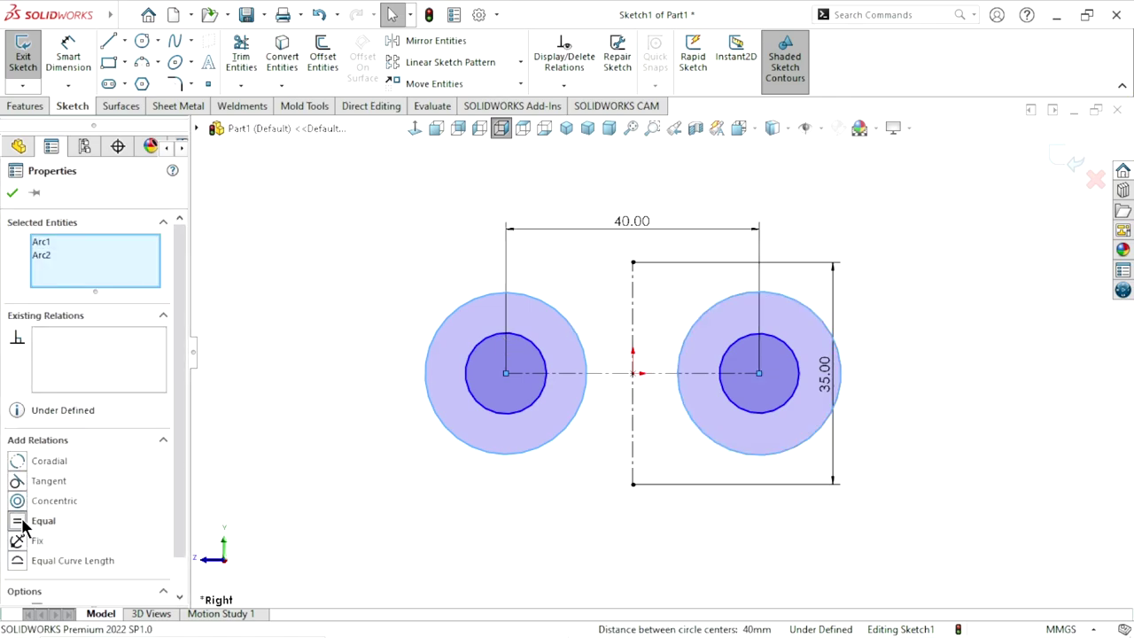
click(12, 192)
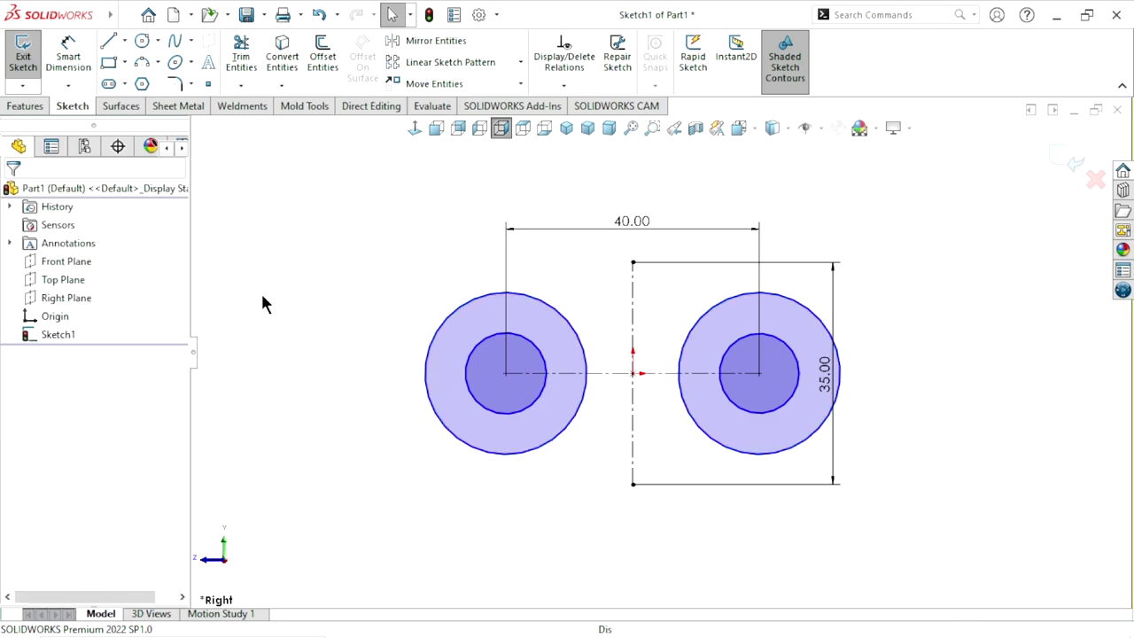
Step: Add an Equal relation between the left and right inner circles
click(493, 342)
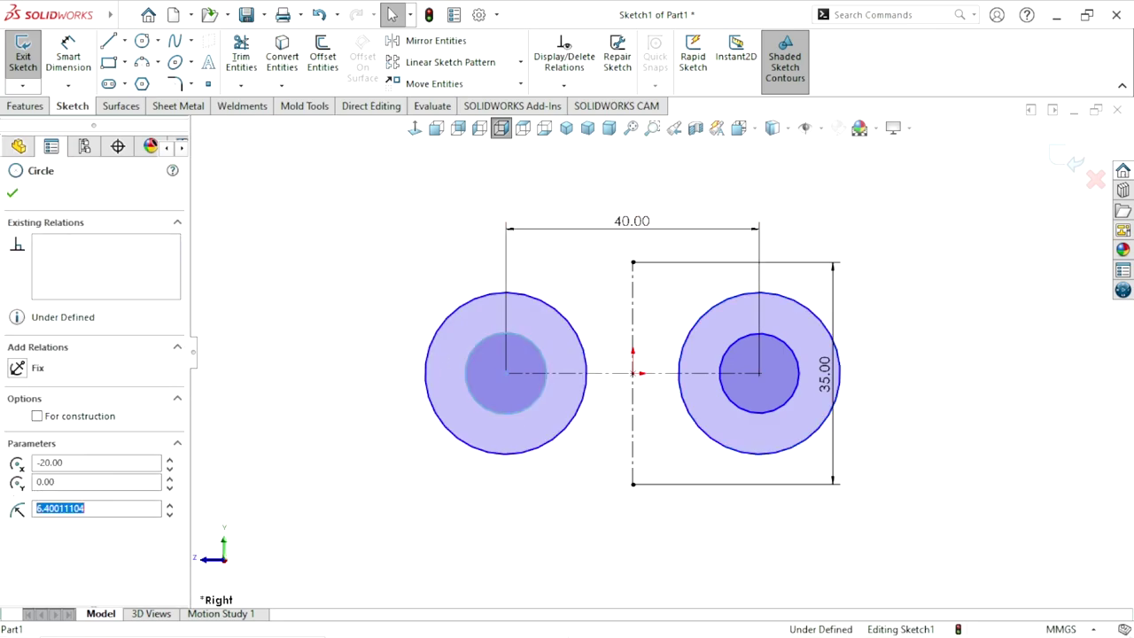
click(742, 338)
ctrl+click(742, 339)
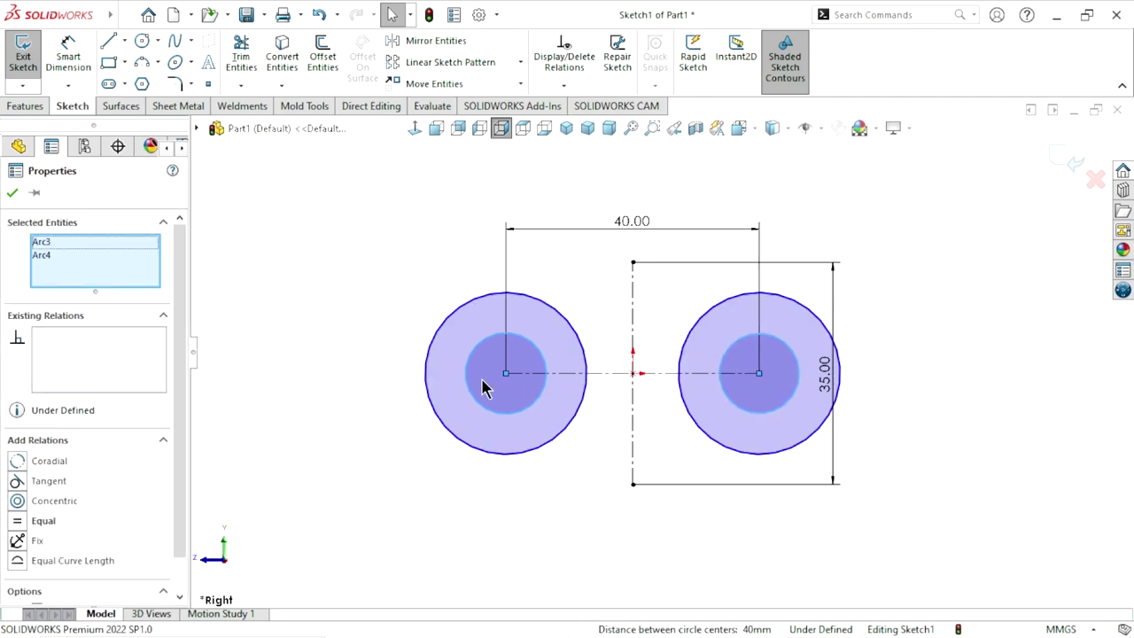
click(20, 522)
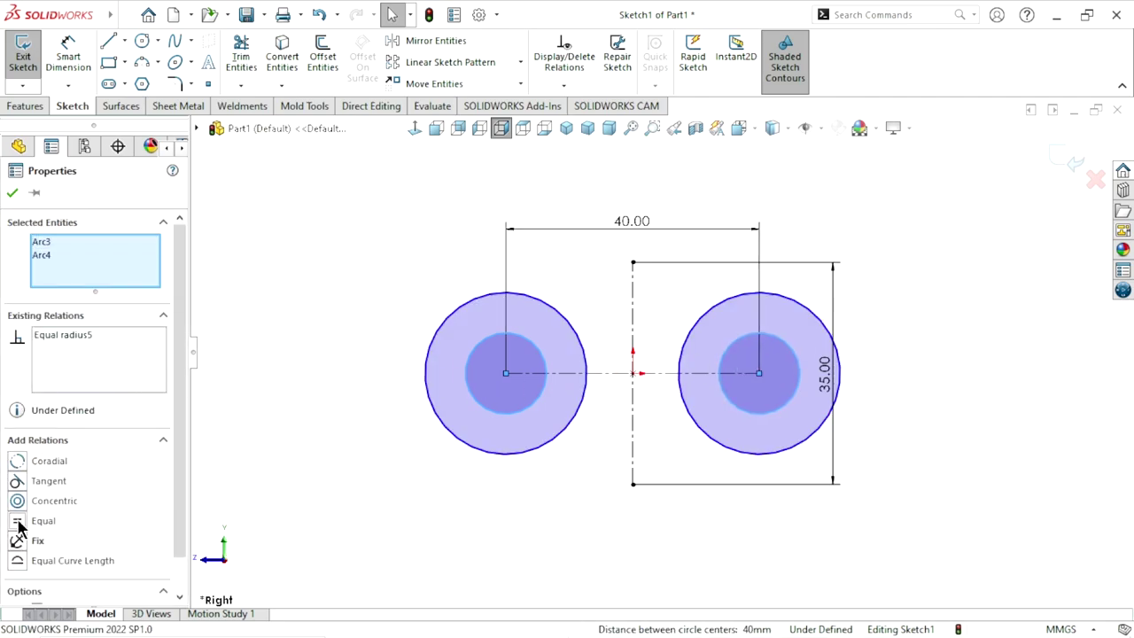
click(13, 193)
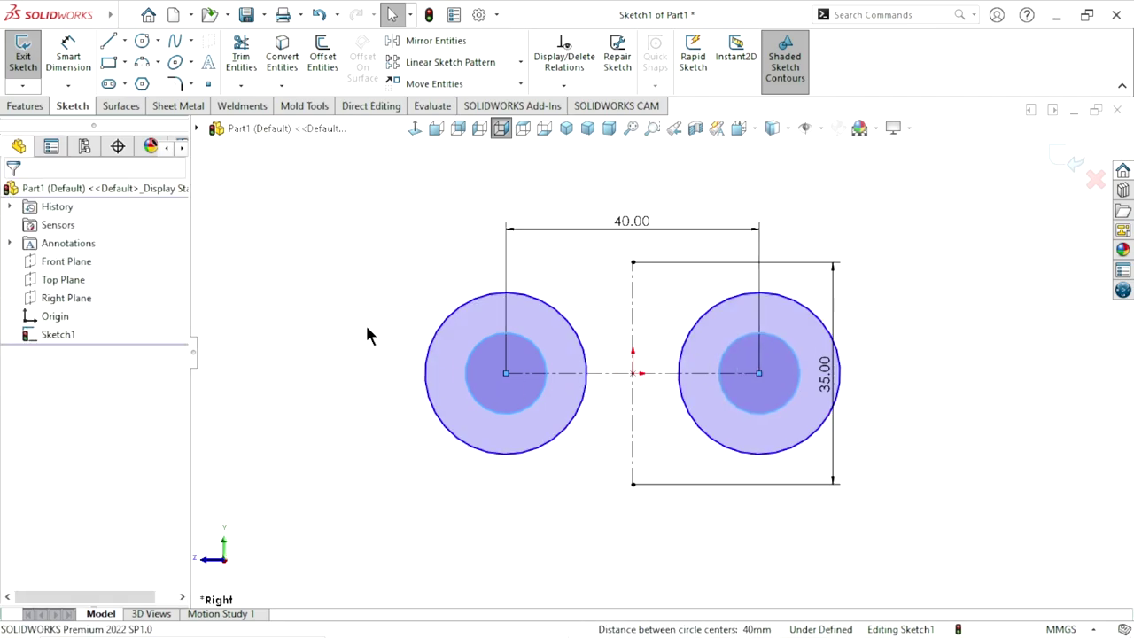
Step: Dimension the left outer circle Ø25 and place the dimension below it
click(88, 64)
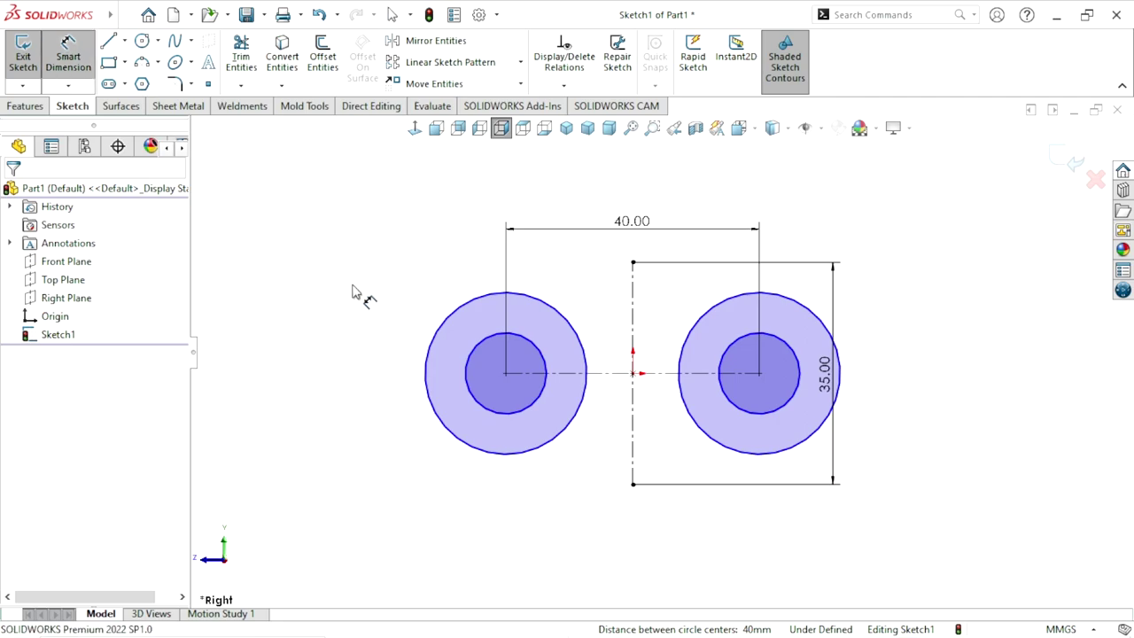
click(547, 306)
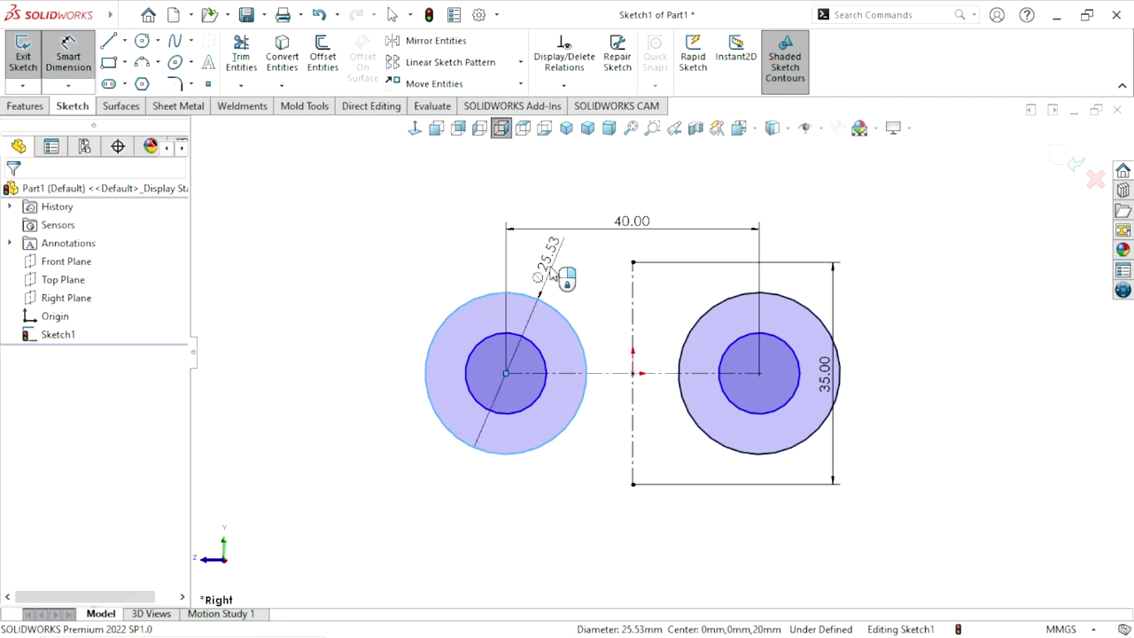
click(551, 273)
text(25)
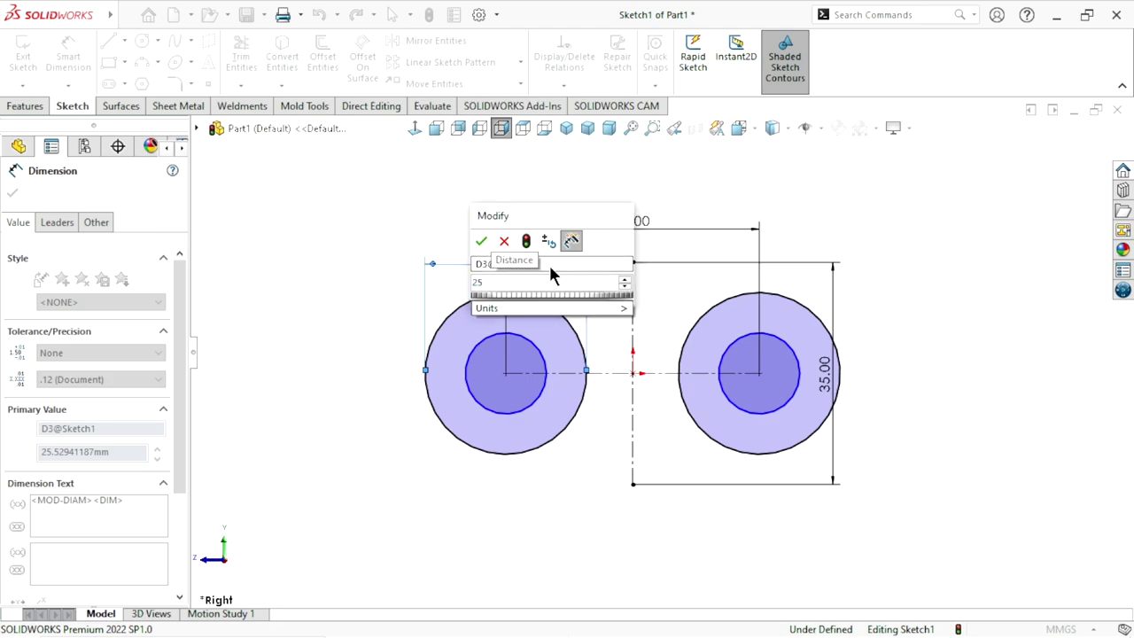
key(Return)
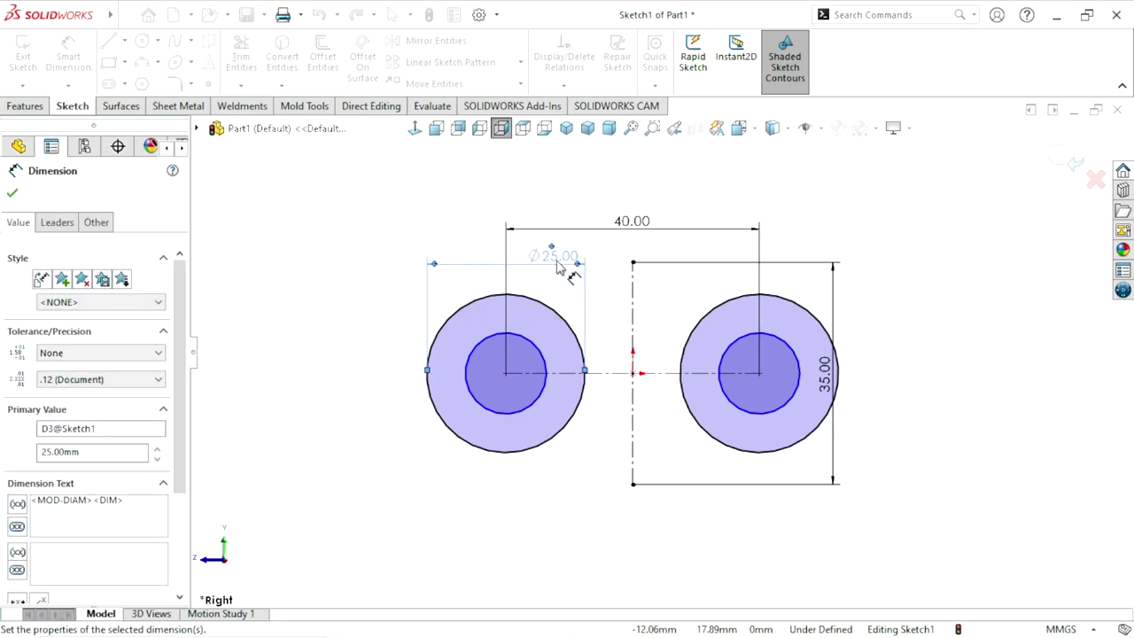
drag(558, 268, 484, 502)
click(526, 489)
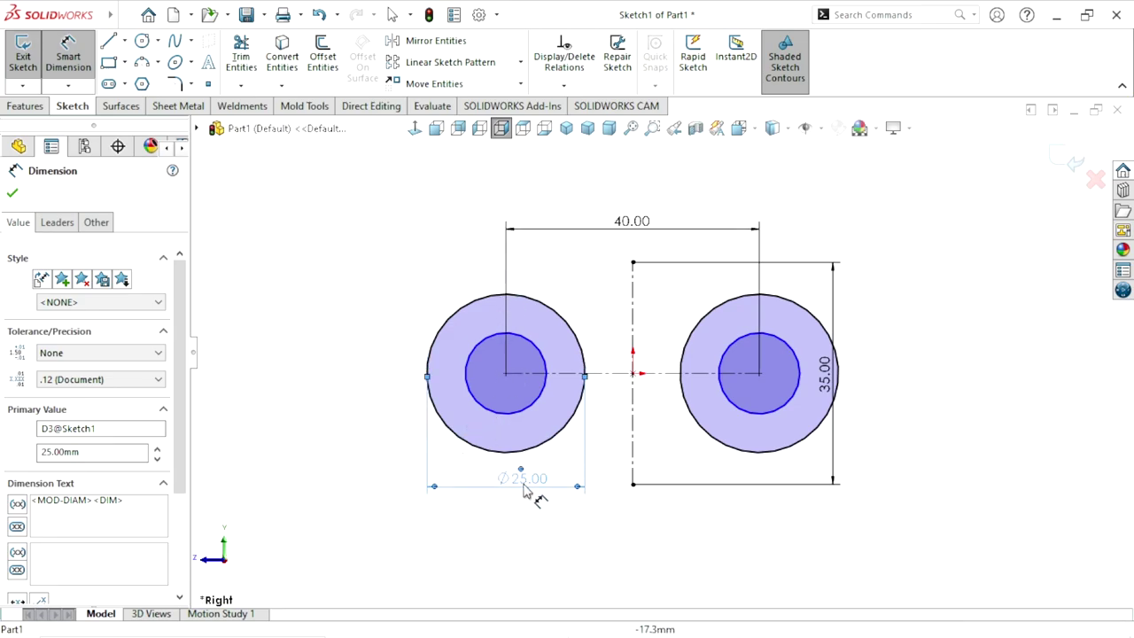
Step: Dimension the left inner circle Ø12.50 and drag the 35.00 dimension to the right
click(479, 345)
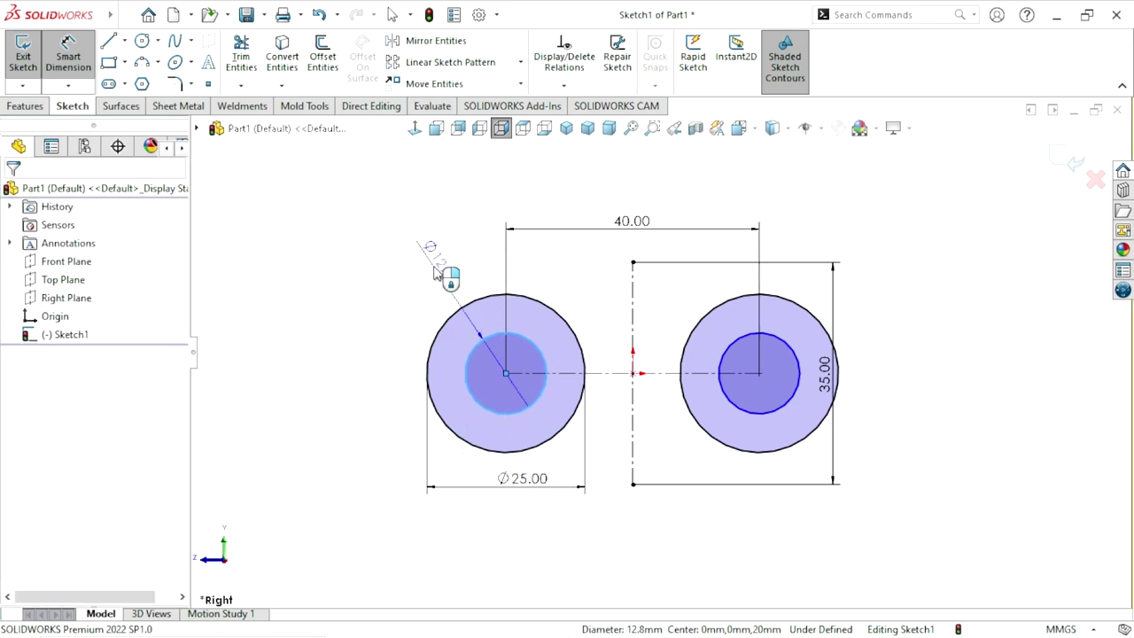
click(434, 271)
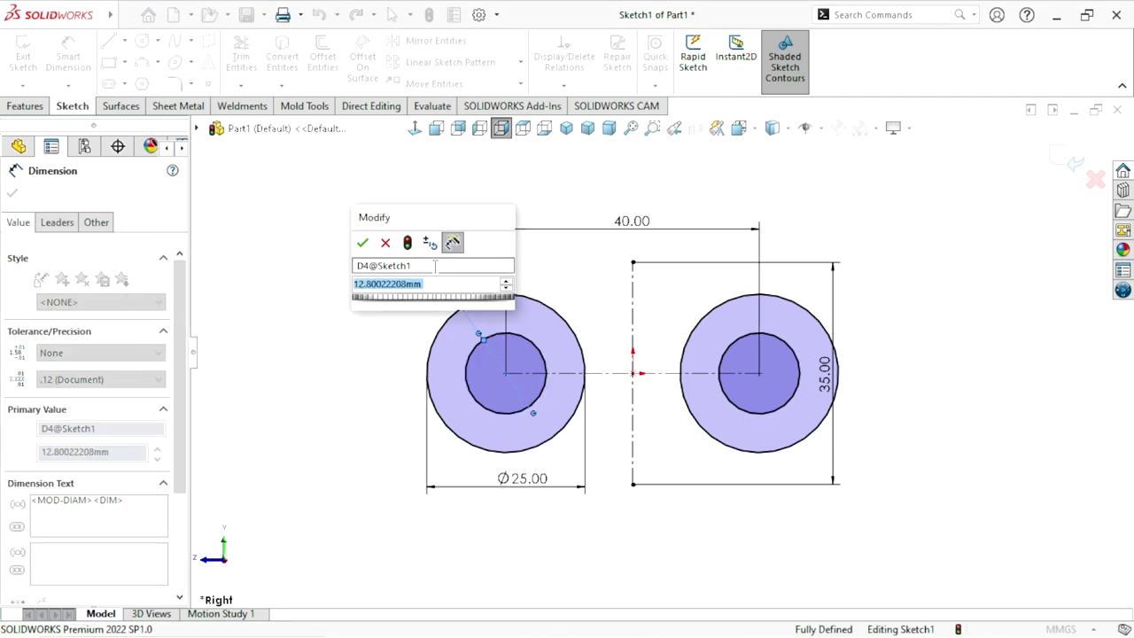
text(12.8)
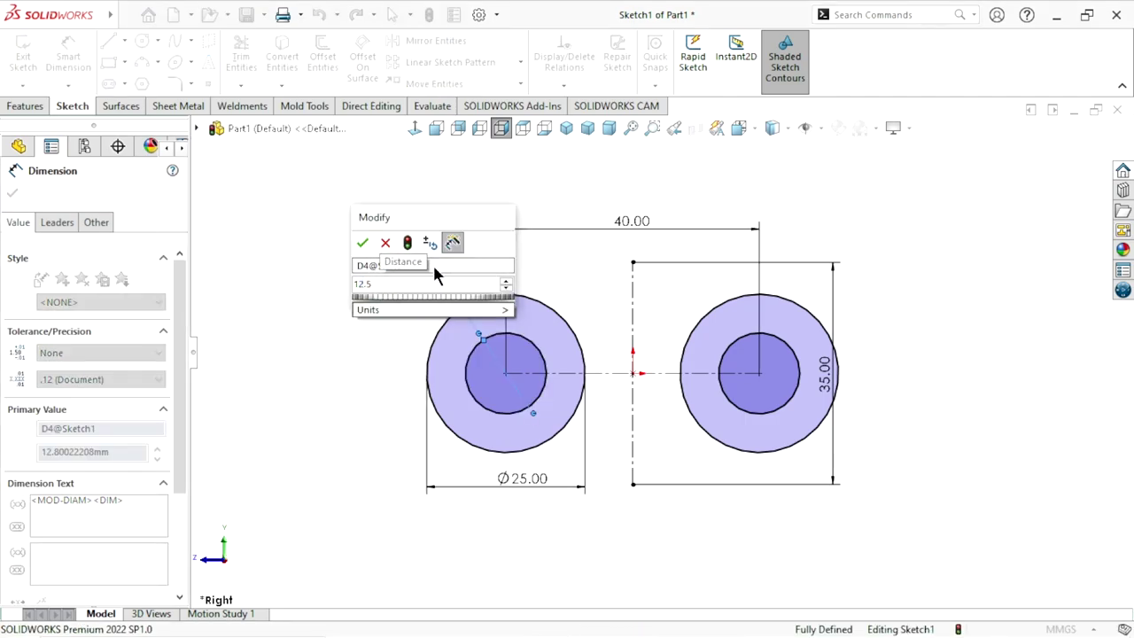
key(Return)
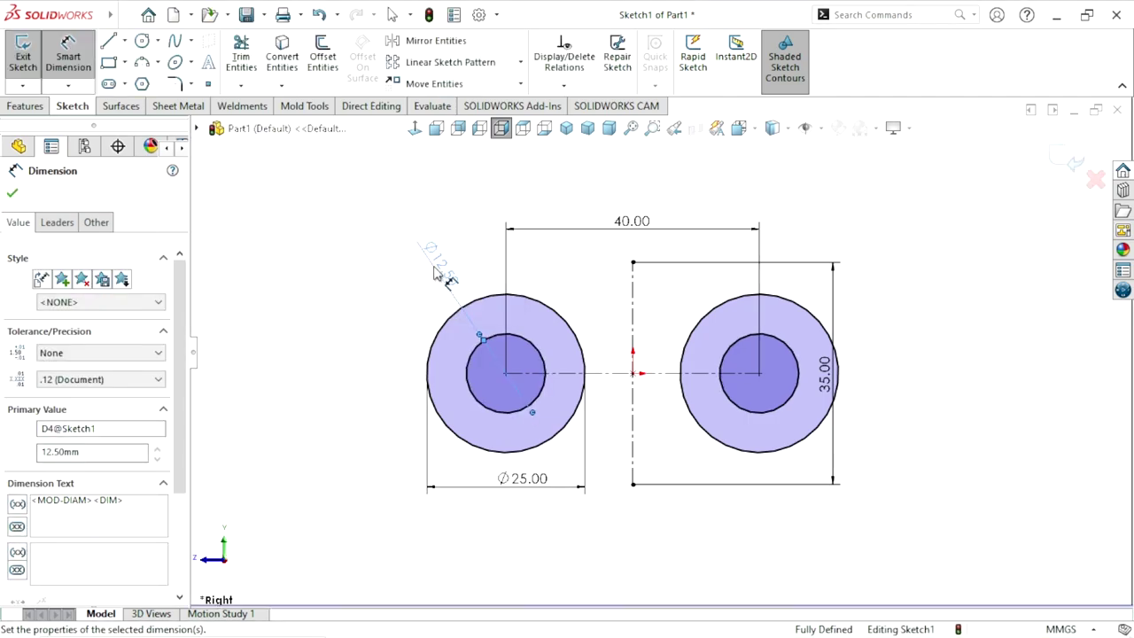
click(12, 195)
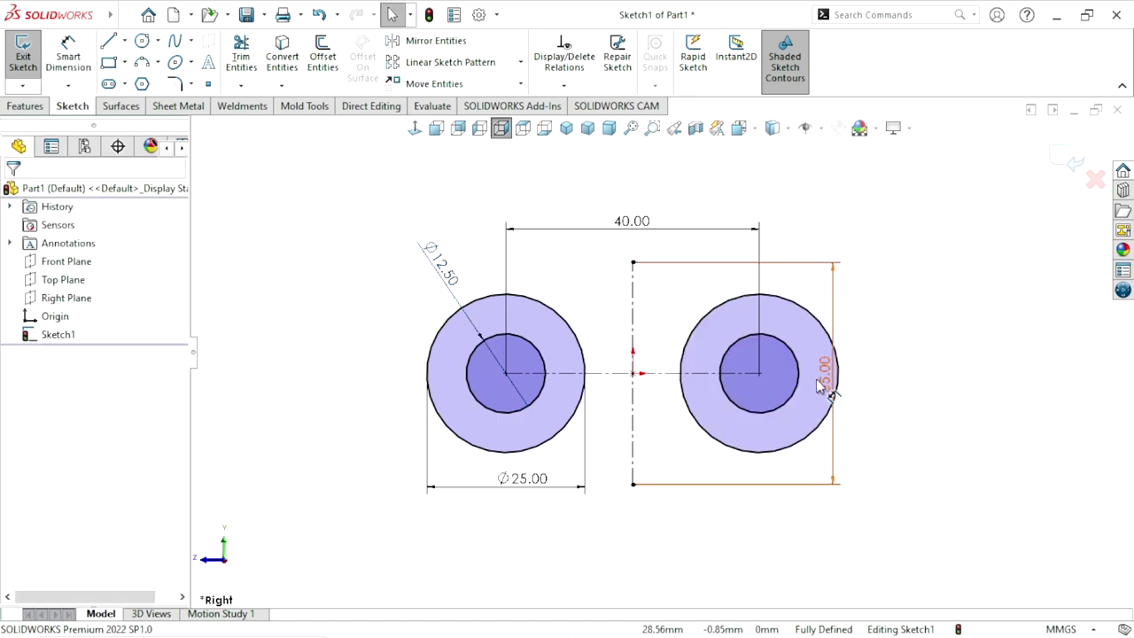
drag(824, 372, 960, 380)
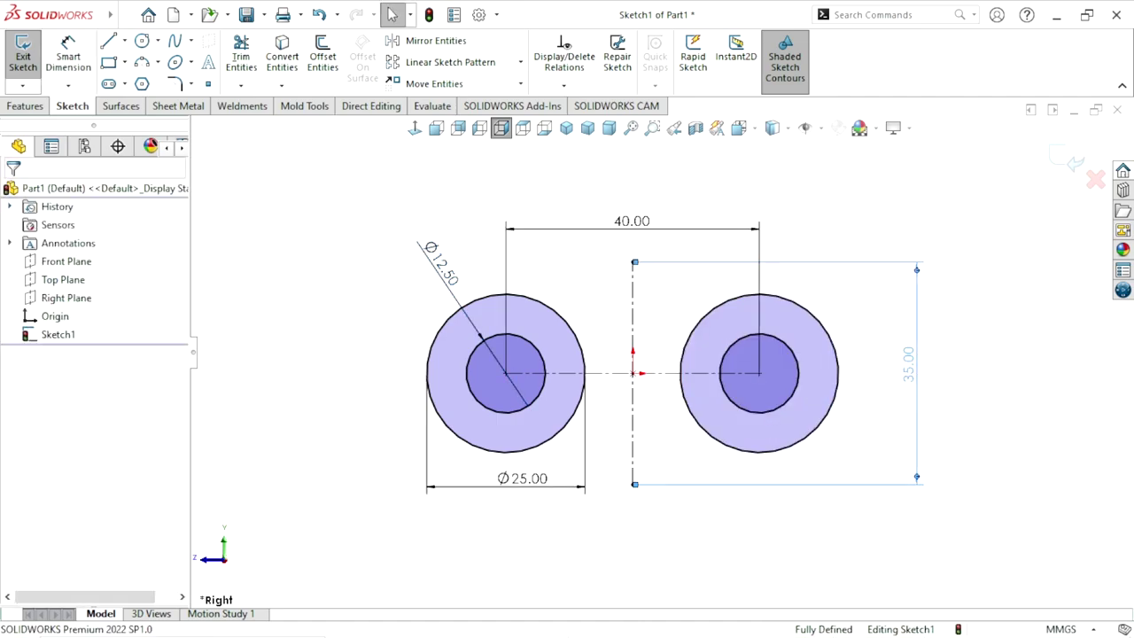
click(709, 490)
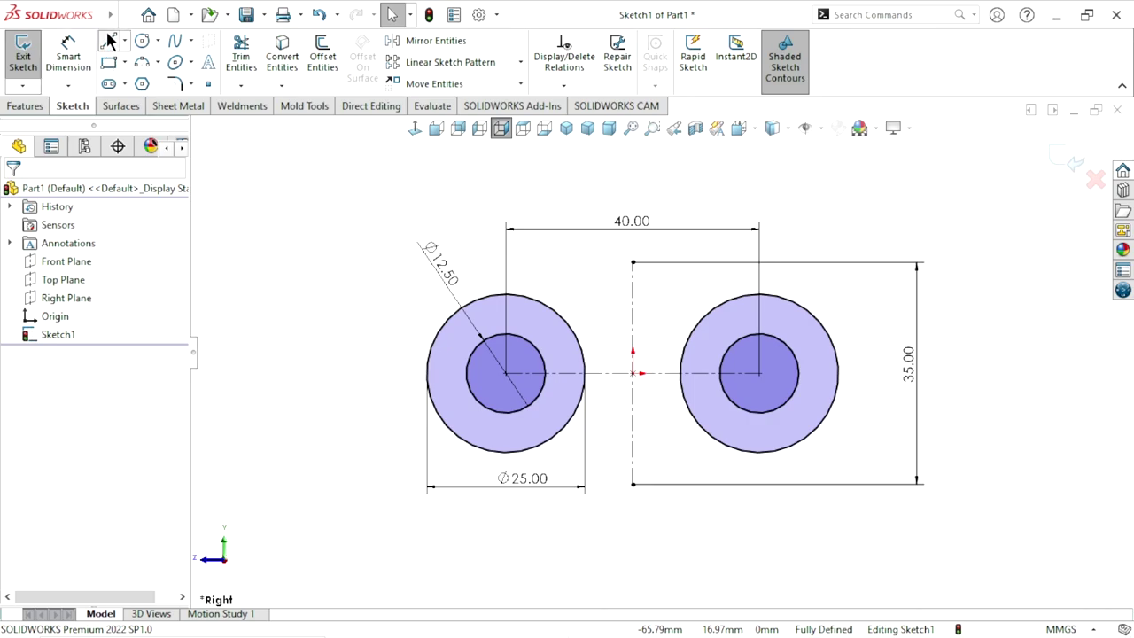
Step: Draw two slanted lines from the left circle's top to the right circle's top
key(l)
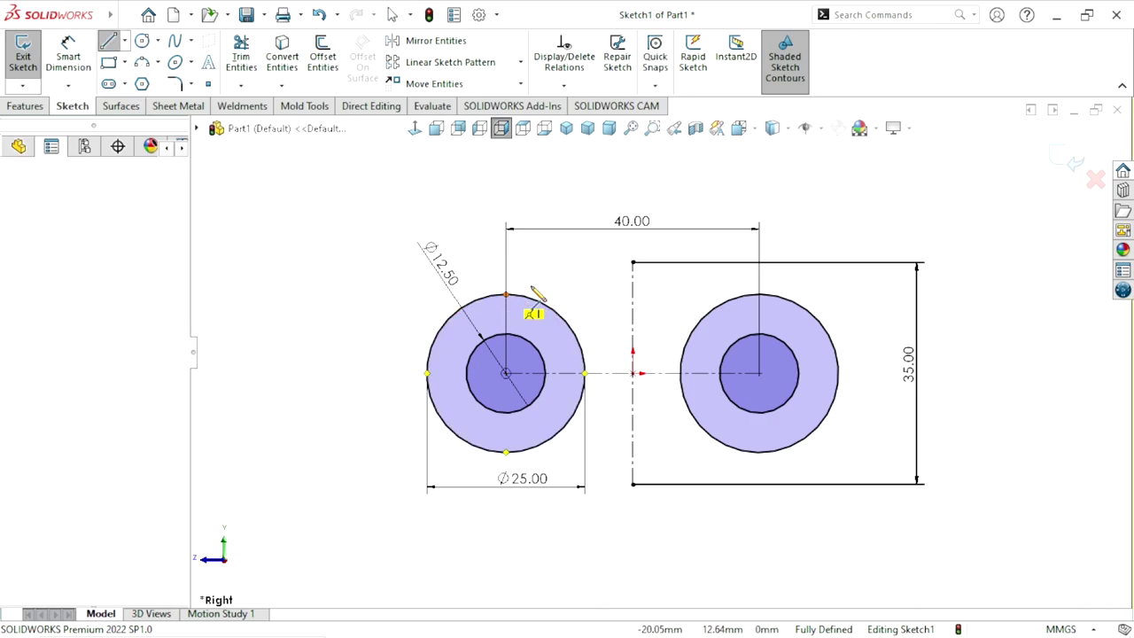
click(505, 294)
click(633, 262)
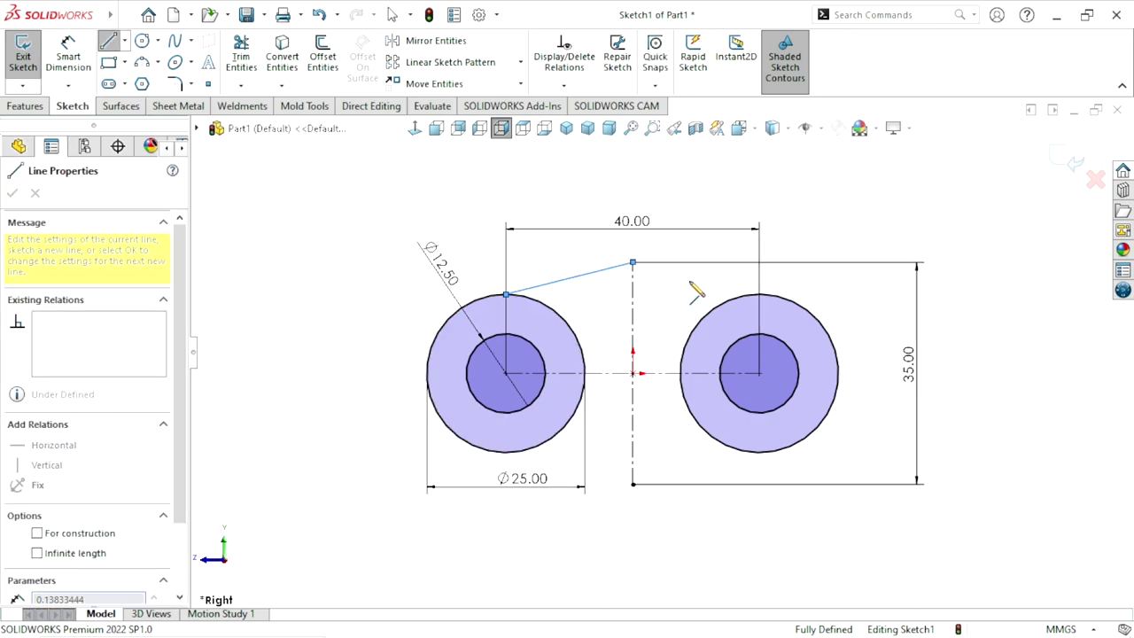
click(759, 294)
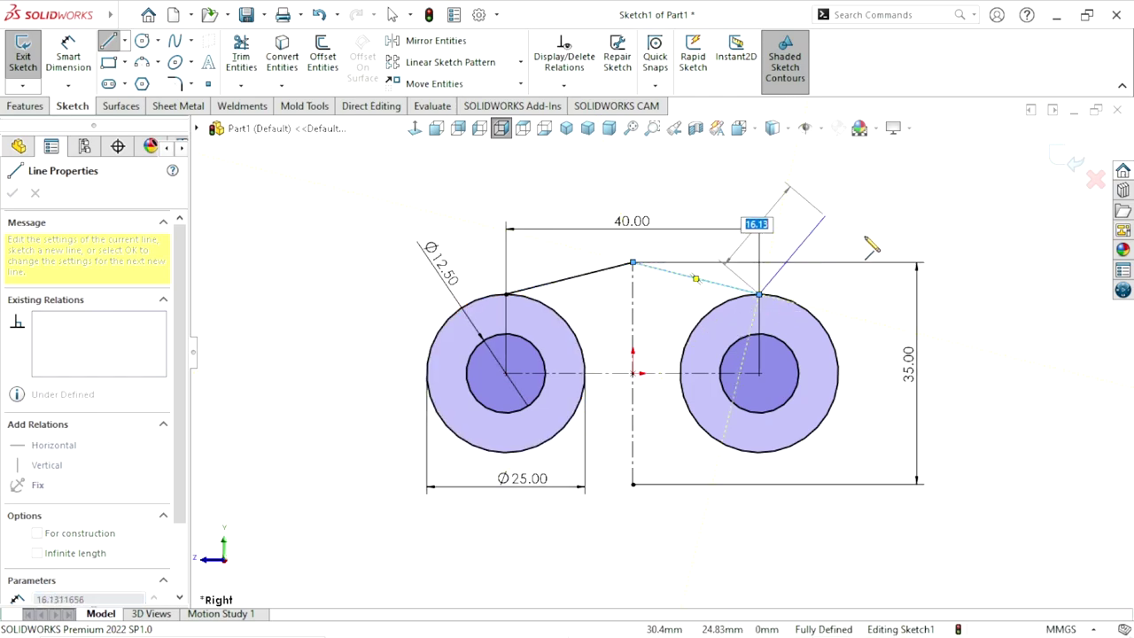
key(Escape)
Step: Mirror the two slanted lines about the horizontal centreline
click(435, 41)
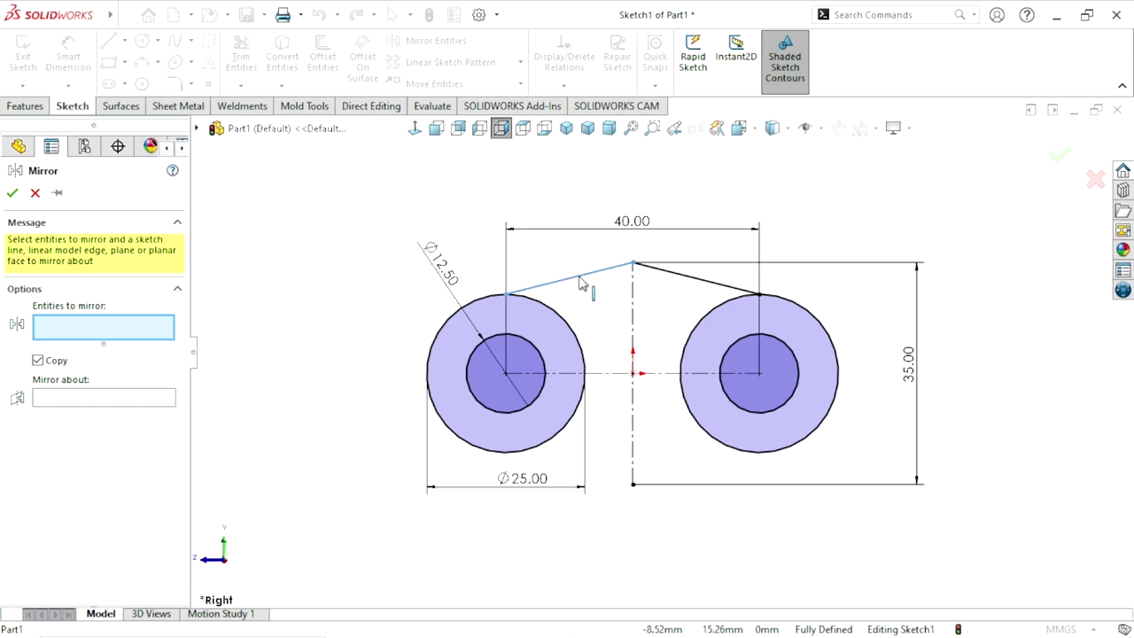
click(581, 281)
click(699, 284)
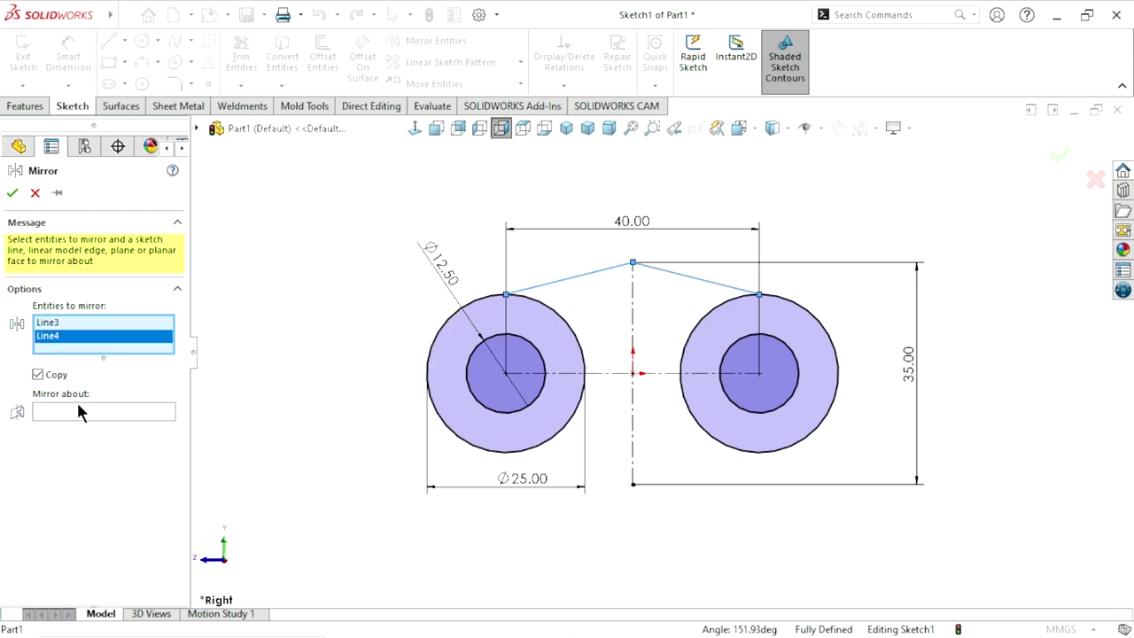
click(129, 411)
click(600, 375)
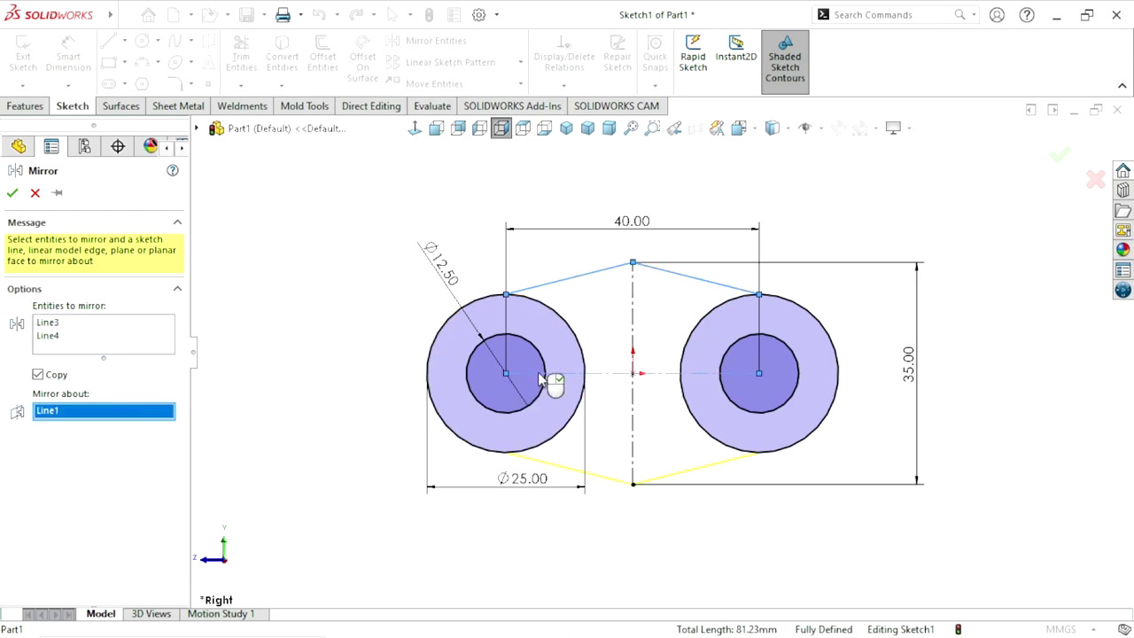
key(Return)
scroll(682, 381, up, 1)
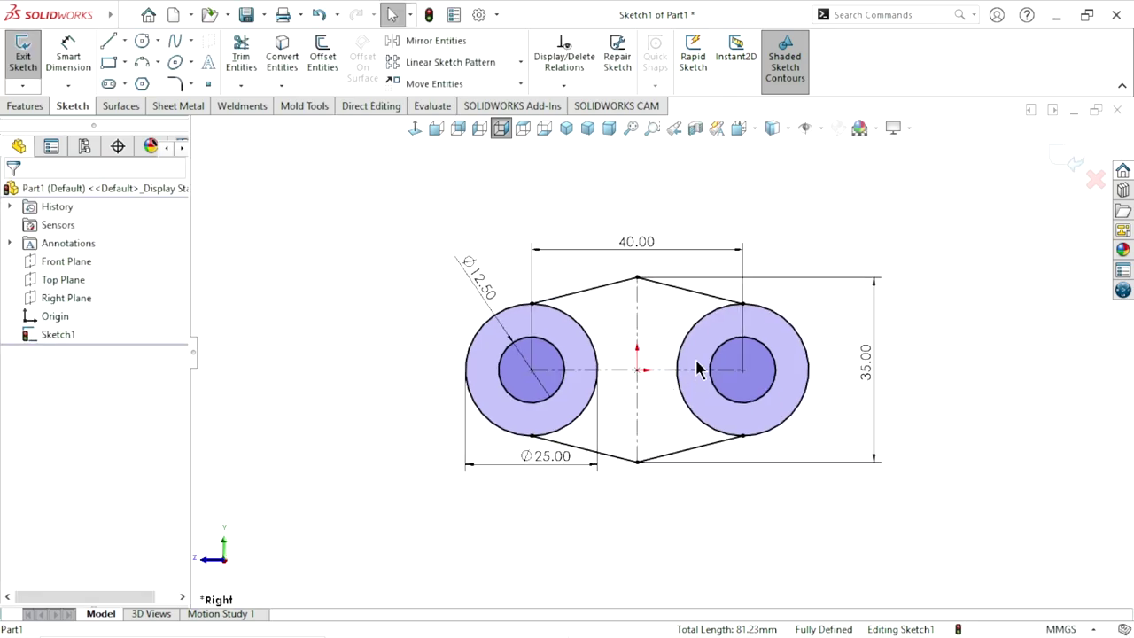
scroll(695, 368, down, 2)
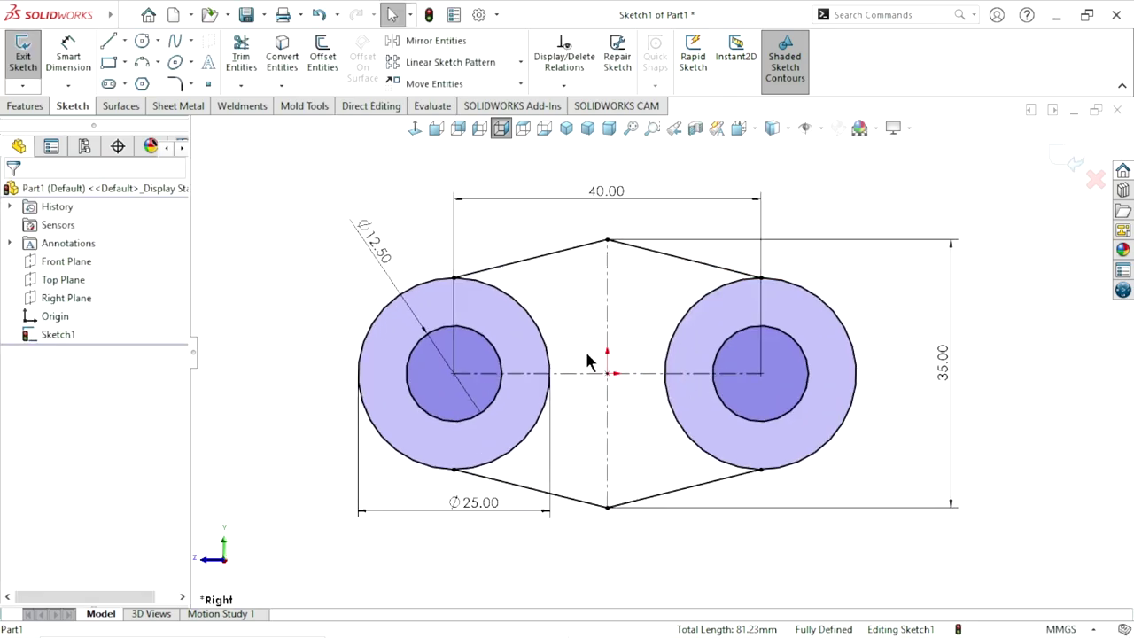
Step: Power-trim the inner arcs of both outer circles into one closed outline
click(241, 56)
drag(554, 277, 506, 303)
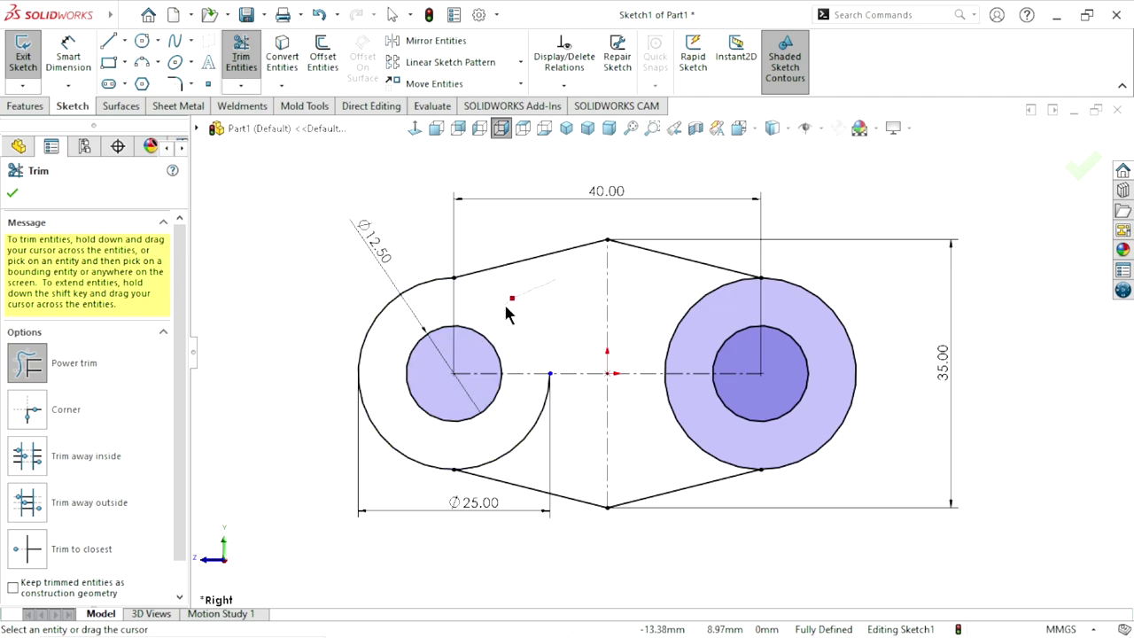
drag(652, 315, 713, 322)
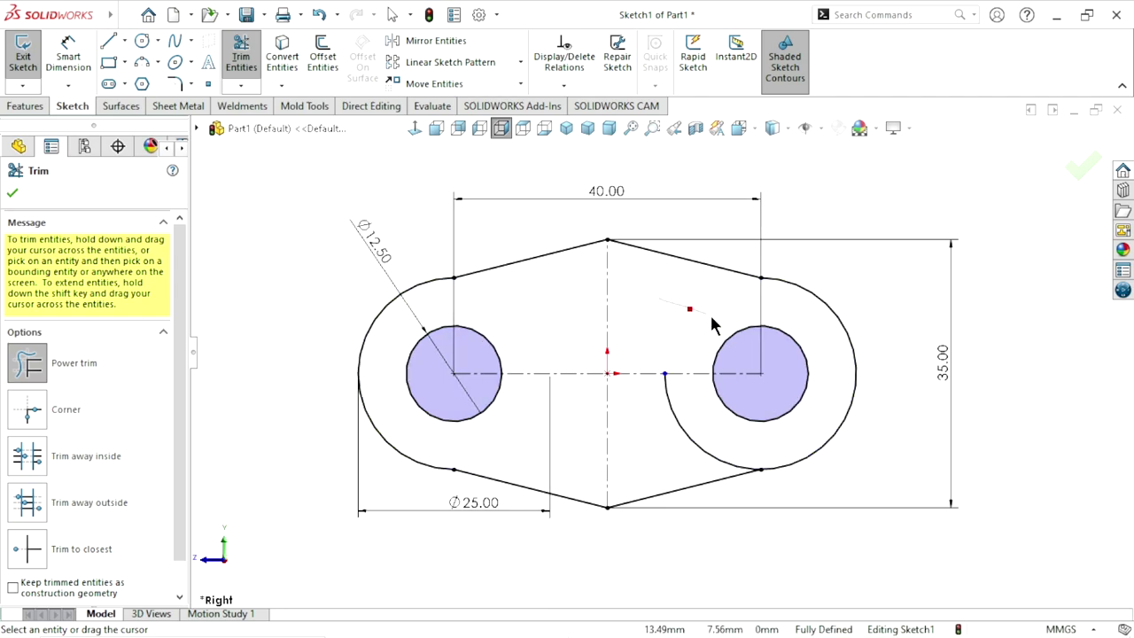
drag(675, 403, 663, 430)
key(f)
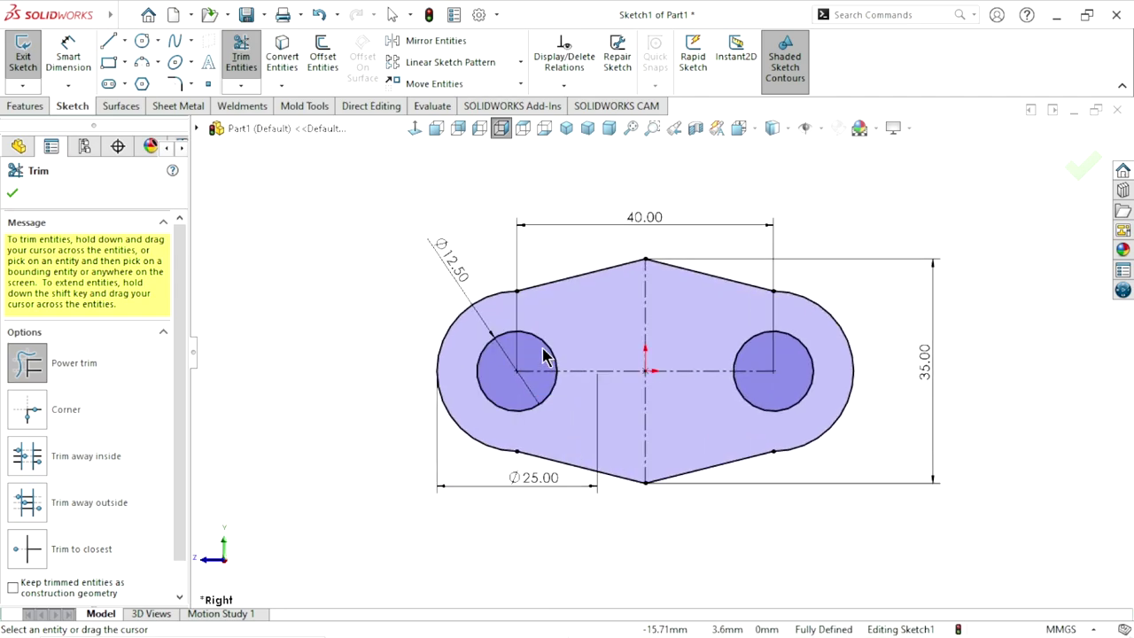
click(13, 195)
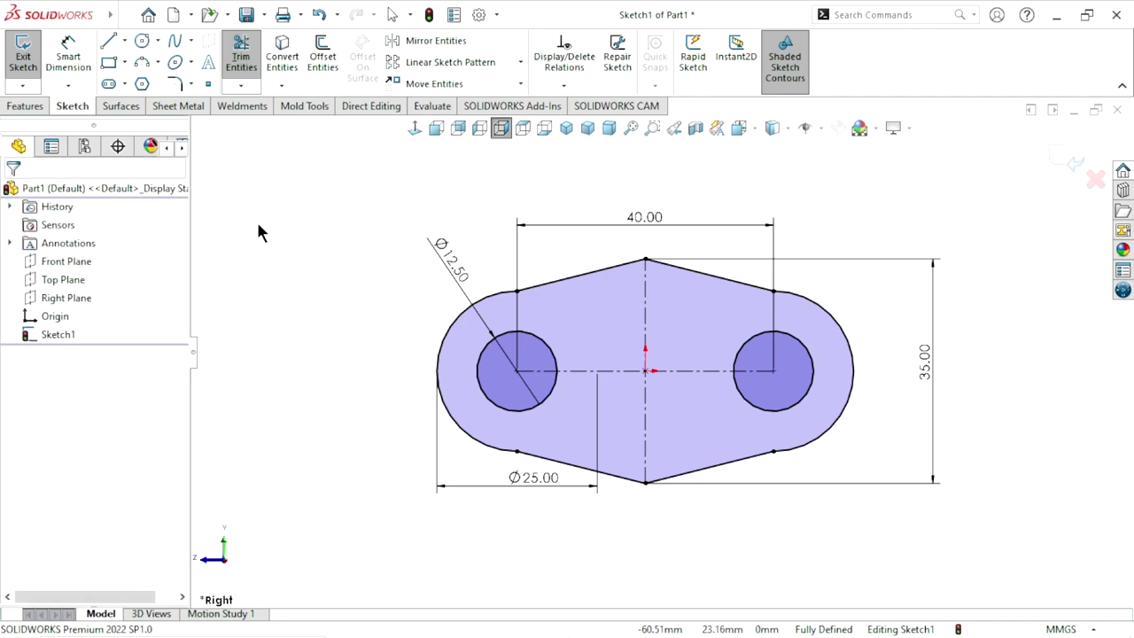
Step: Make the upper-left and upper-right arcs tangent to their lines, deleting conflicting relations
click(517, 291)
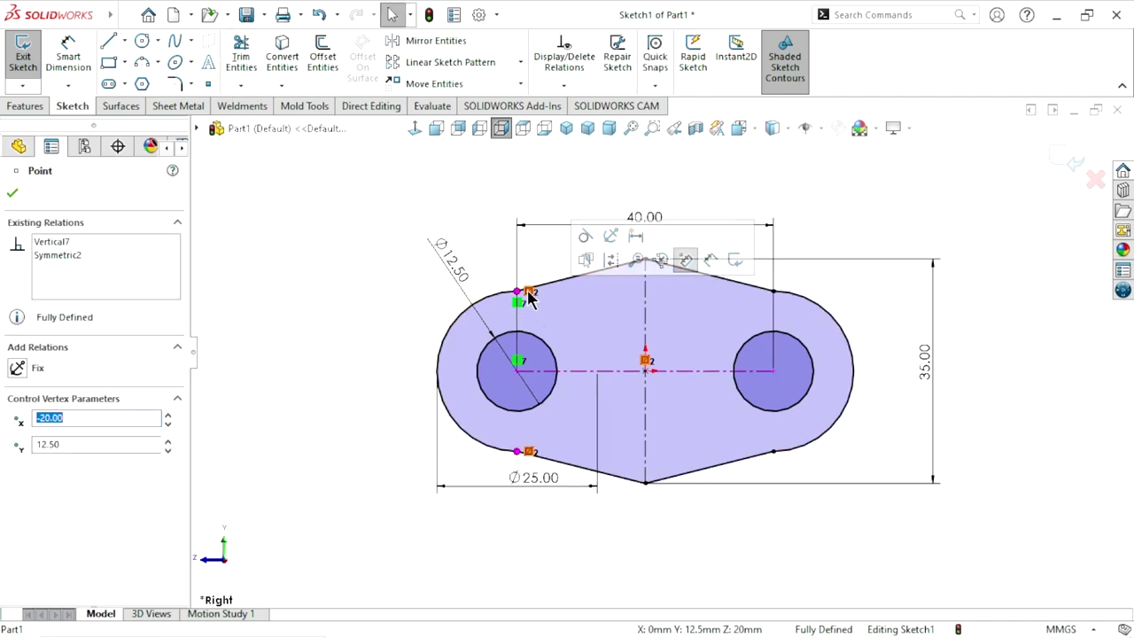
key(Escape)
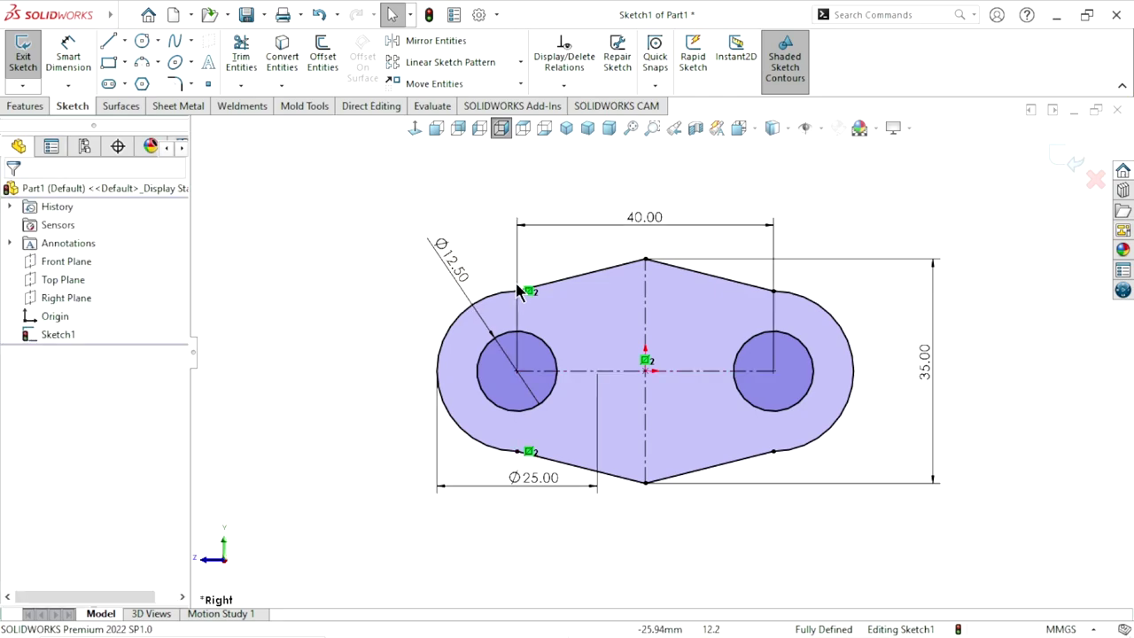
click(519, 293)
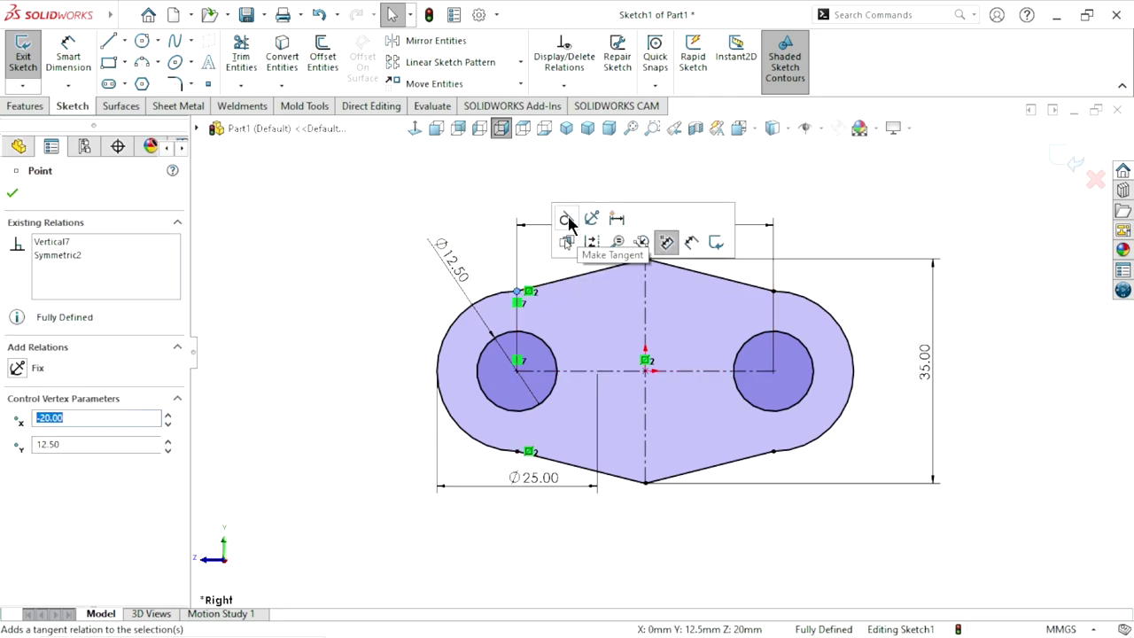
click(569, 224)
right_click(122, 245)
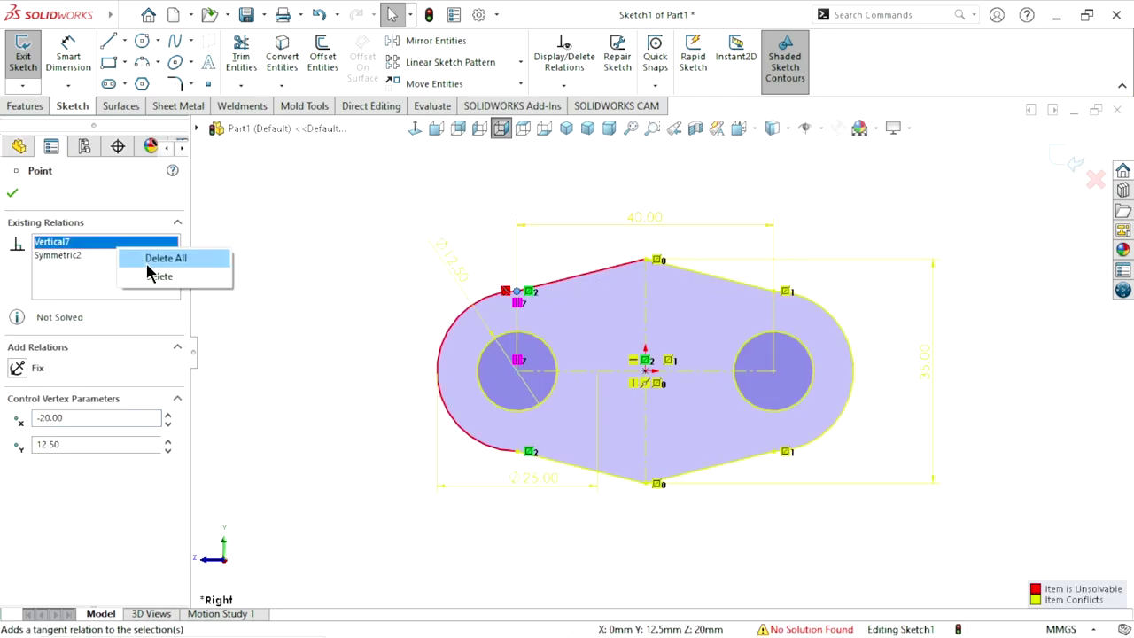
click(152, 270)
scroll(476, 399, up, 1)
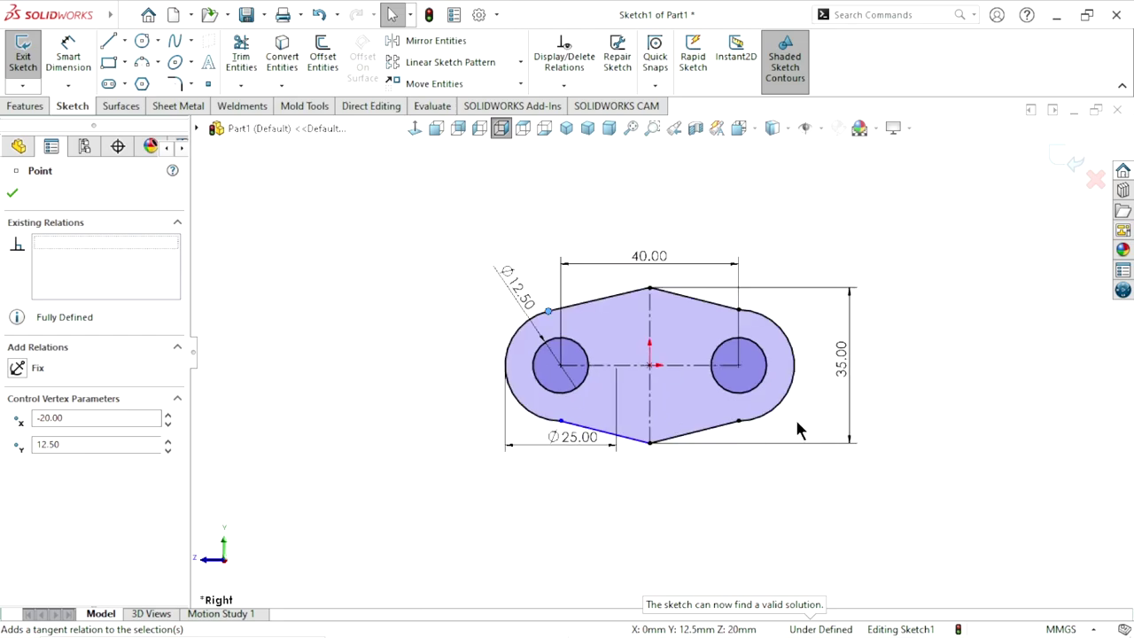
ctrl+middle_drag(800, 425, 741, 375)
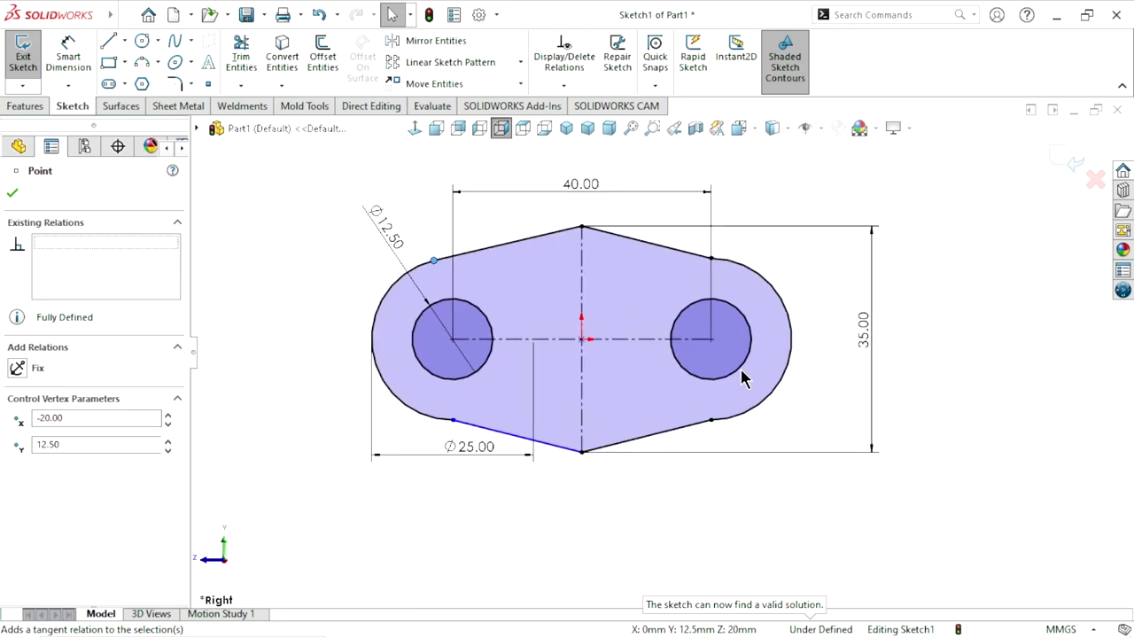
click(711, 258)
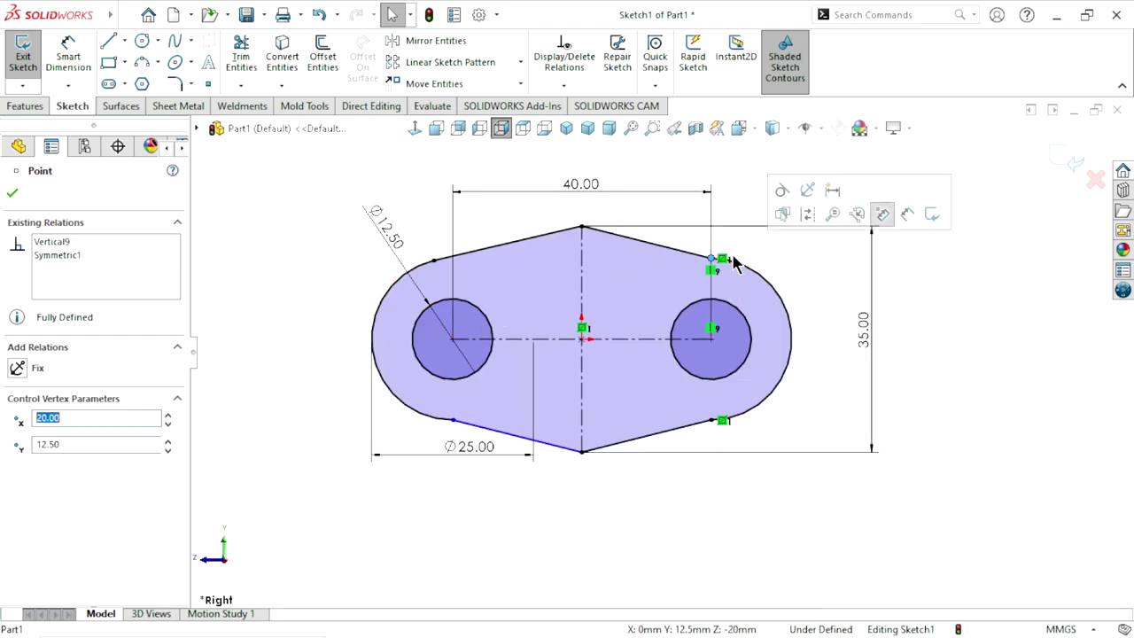
click(791, 197)
right_click(93, 248)
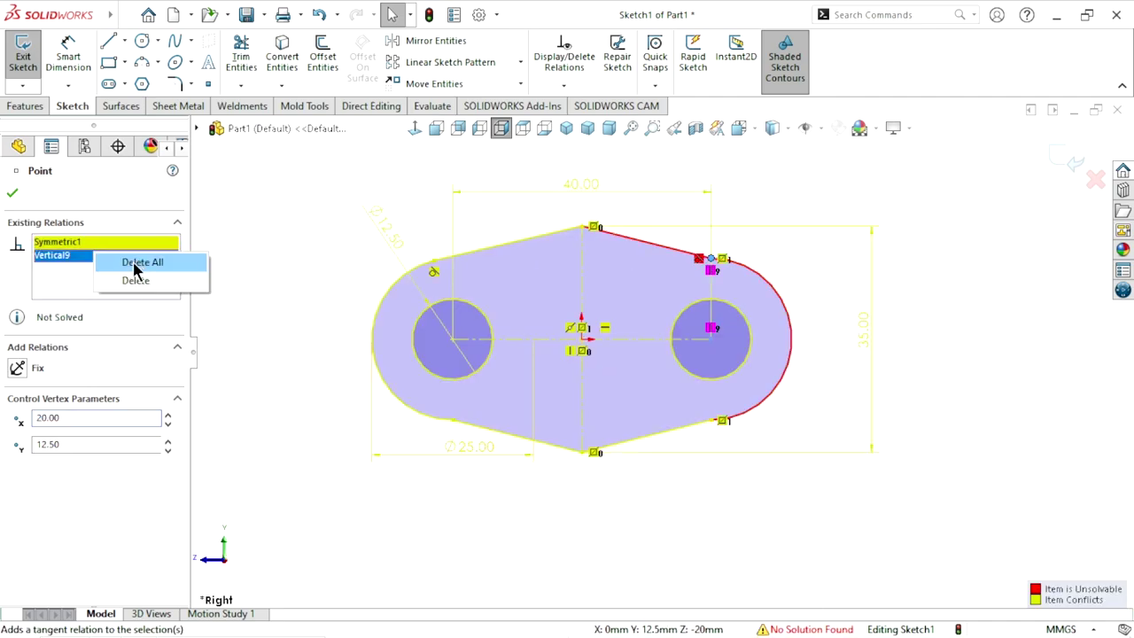
click(132, 261)
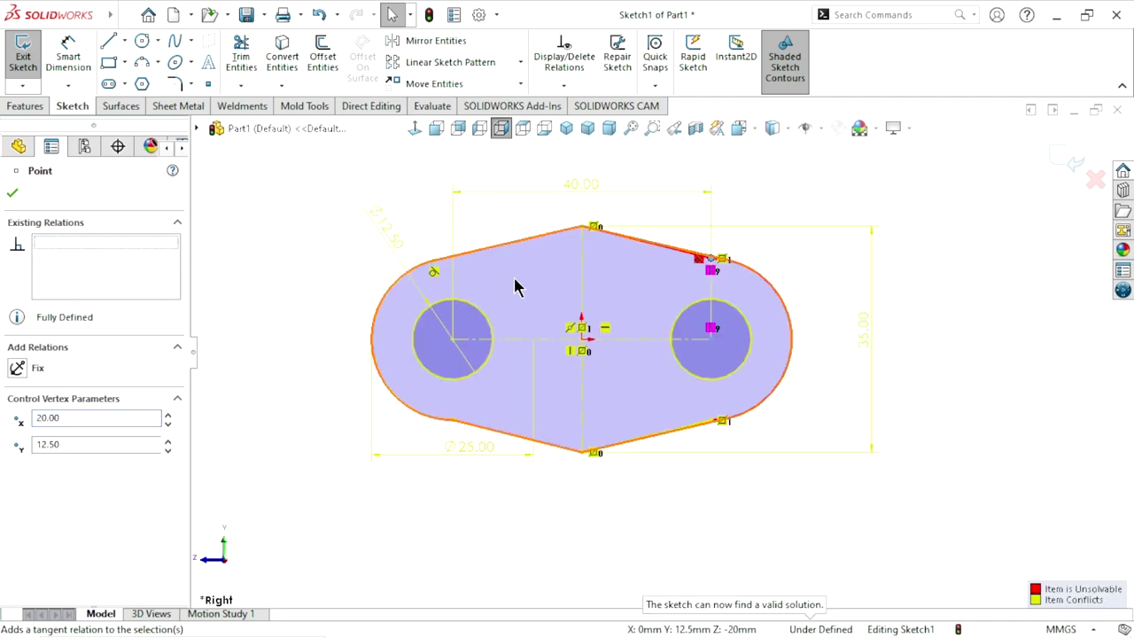
Step: Make the lower-right arc tangent to its adjoining line
click(453, 421)
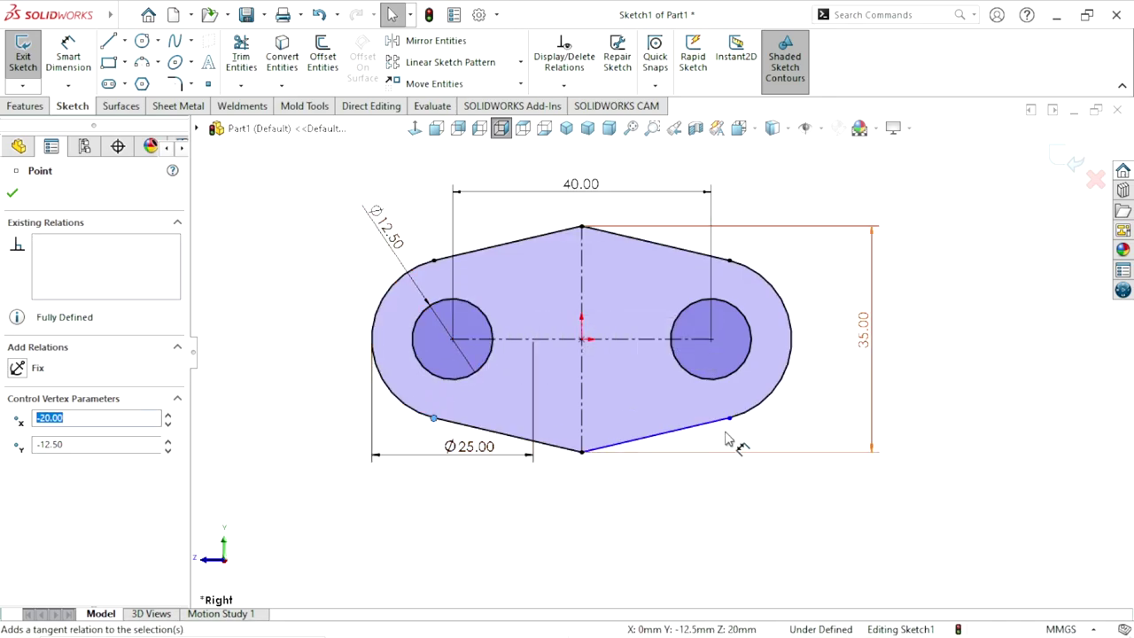
click(673, 516)
scroll(628, 409, up, 2)
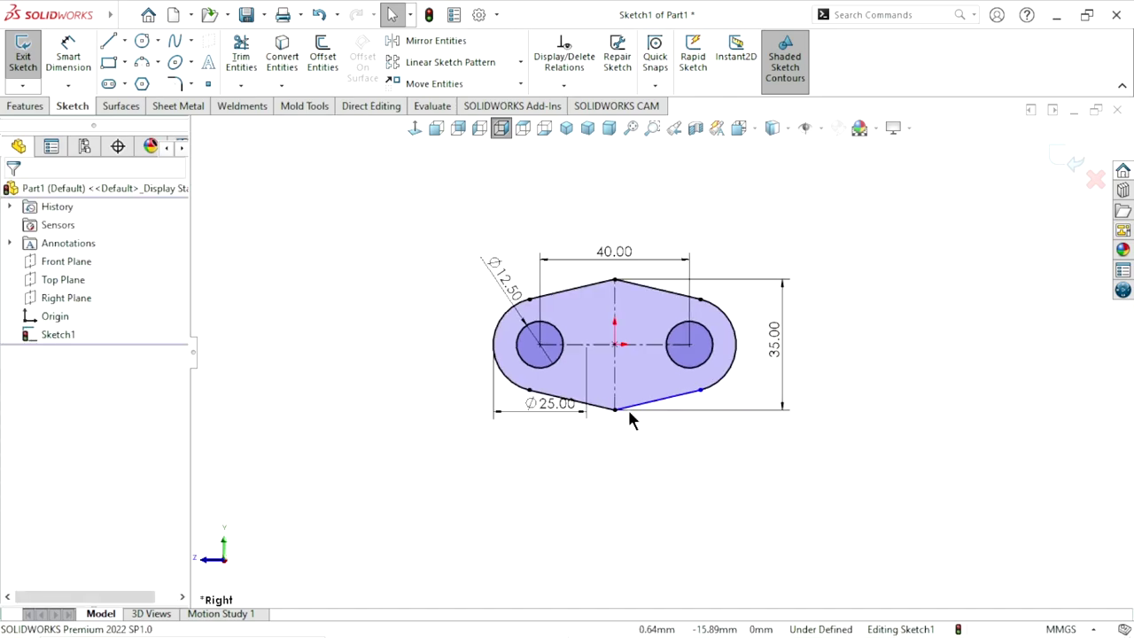
scroll(630, 372, down, 3)
click(744, 424)
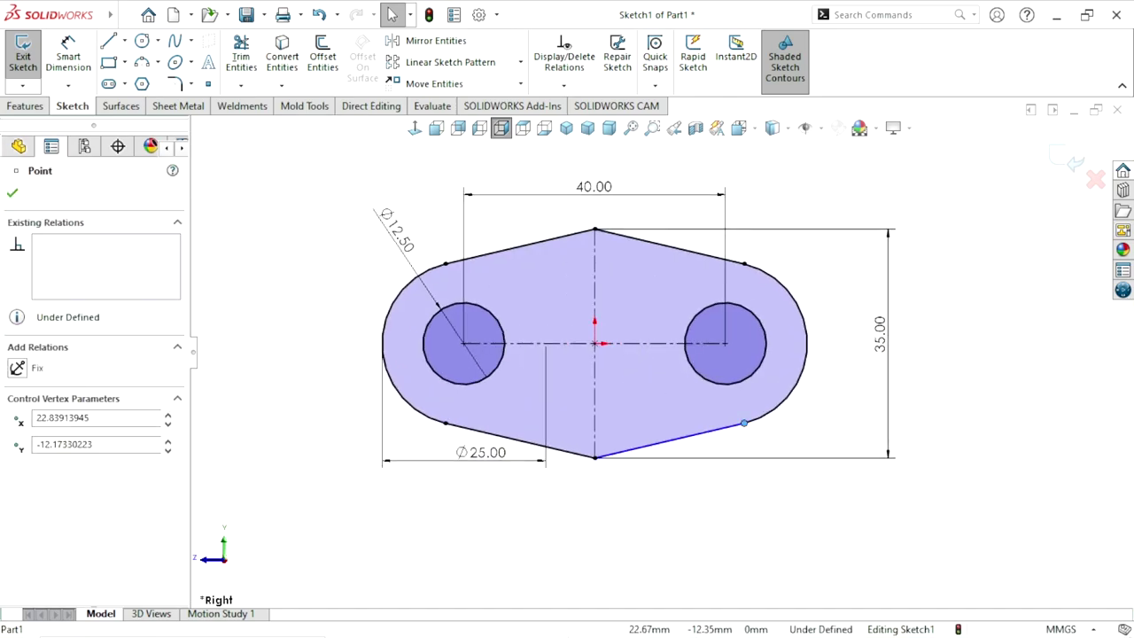
ctrl+click(801, 367)
click(805, 344)
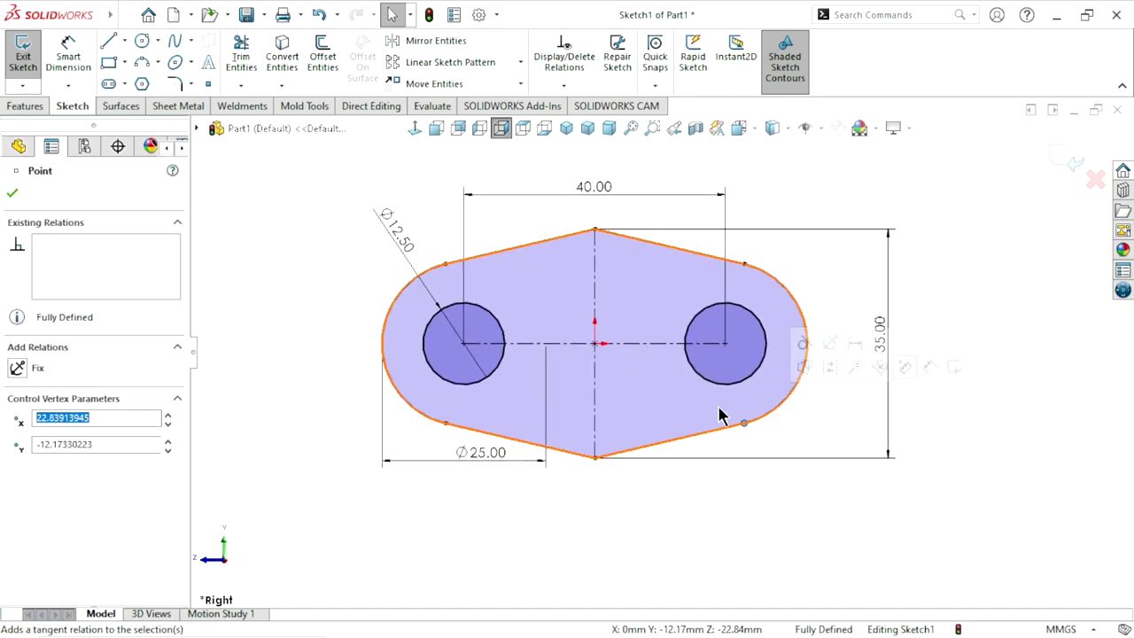
click(12, 192)
Step: Move the Ø25.00 dimension below the lobed profile
scroll(648, 371, up, 2)
scroll(653, 385, down, 2)
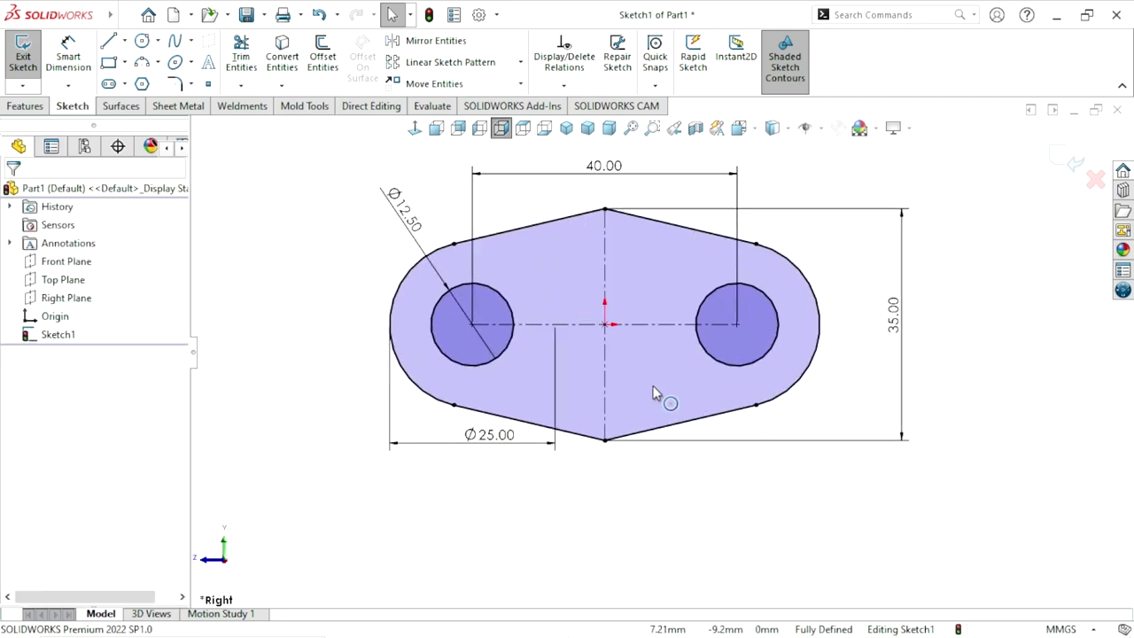
scroll(653, 389, up, 1)
scroll(611, 354, down, 1)
scroll(630, 352, down, 1)
scroll(691, 337, up, 2)
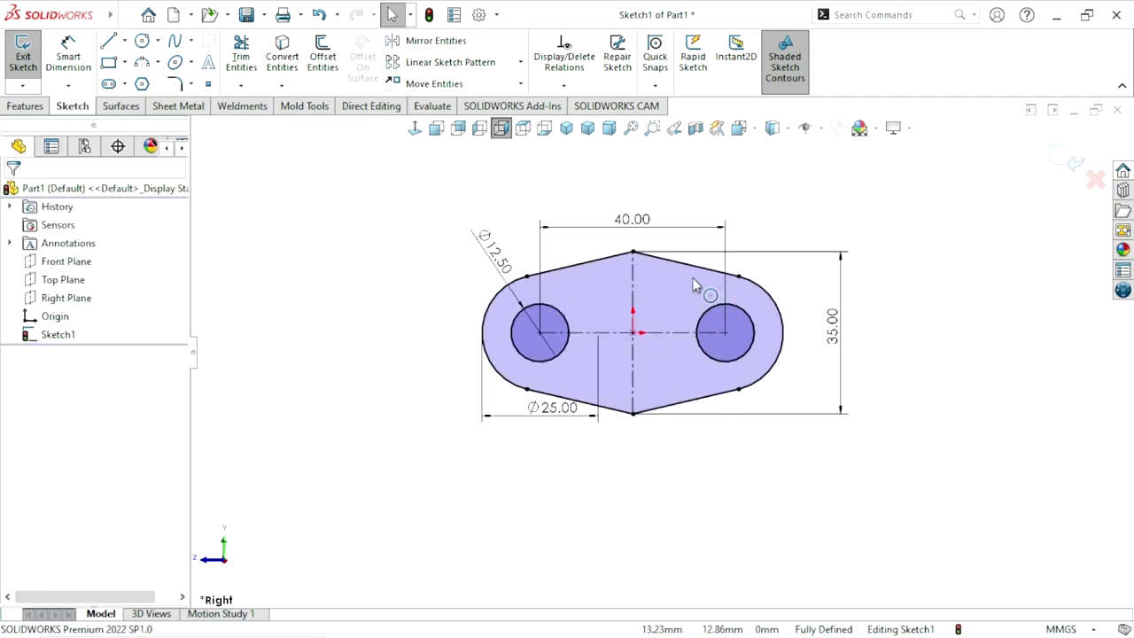
scroll(693, 284, down, 2)
drag(470, 485, 472, 508)
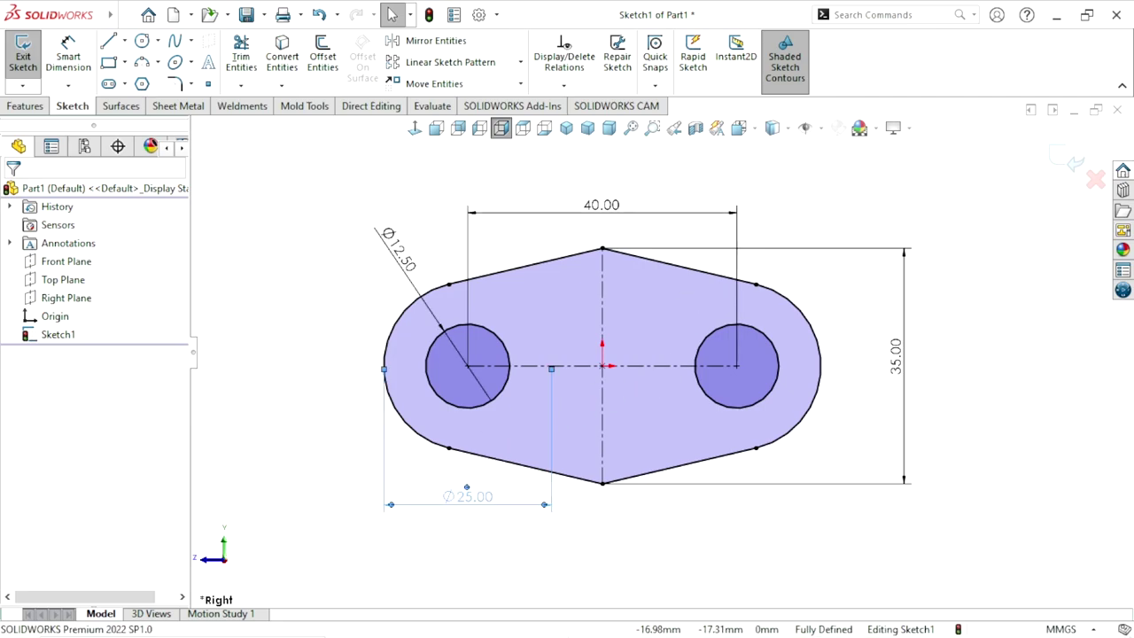
scroll(665, 425, up, 2)
scroll(575, 370, up, 1)
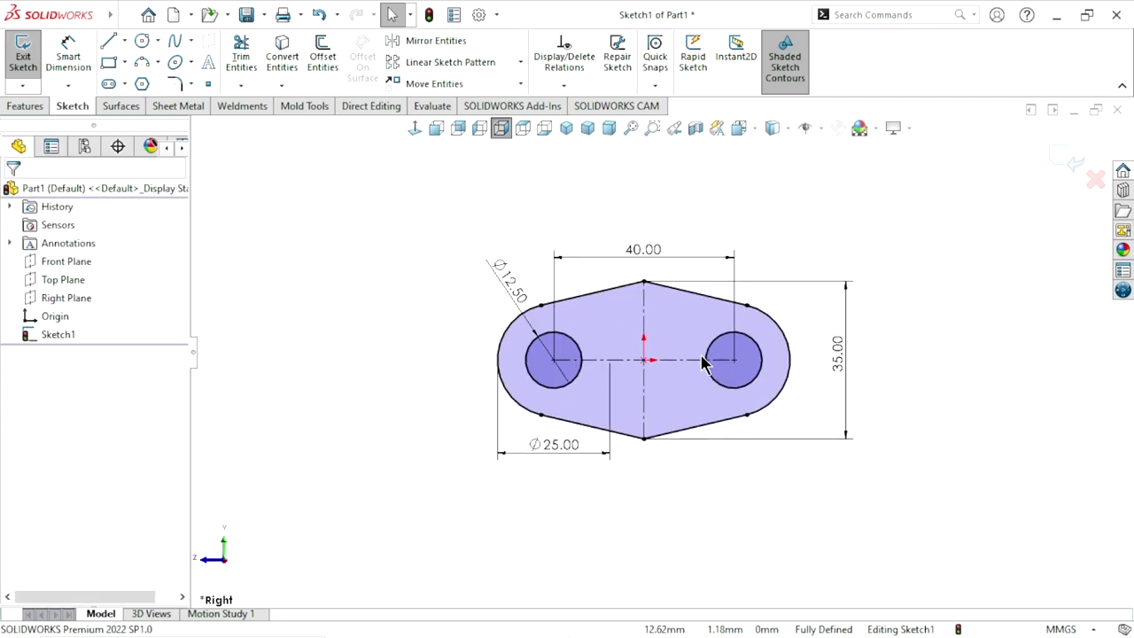
scroll(683, 370, down, 1)
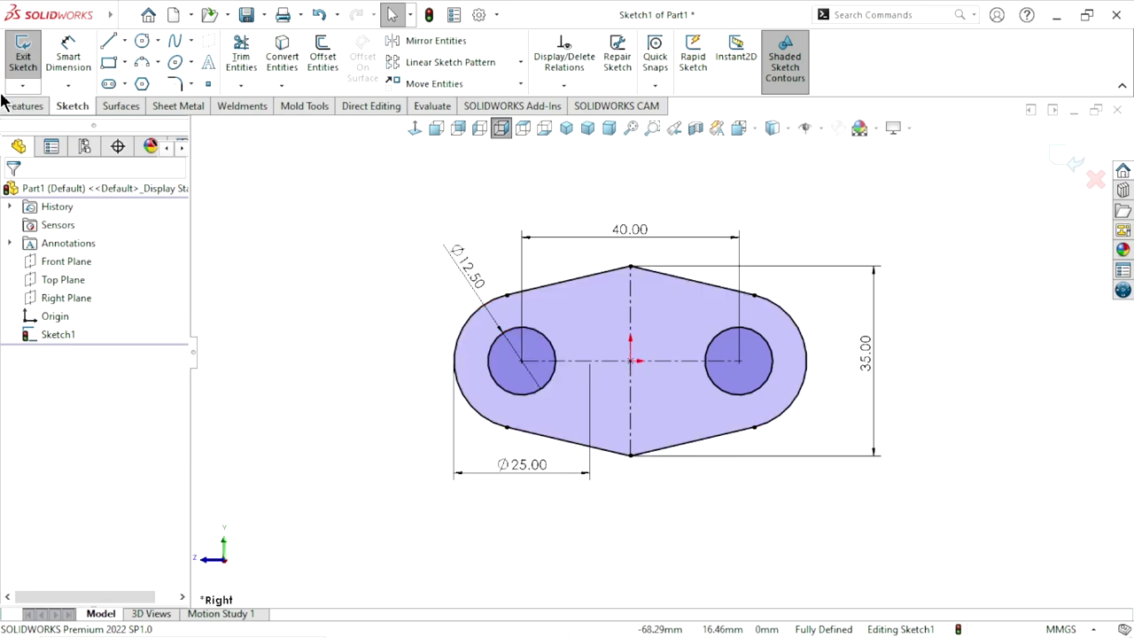
click(27, 106)
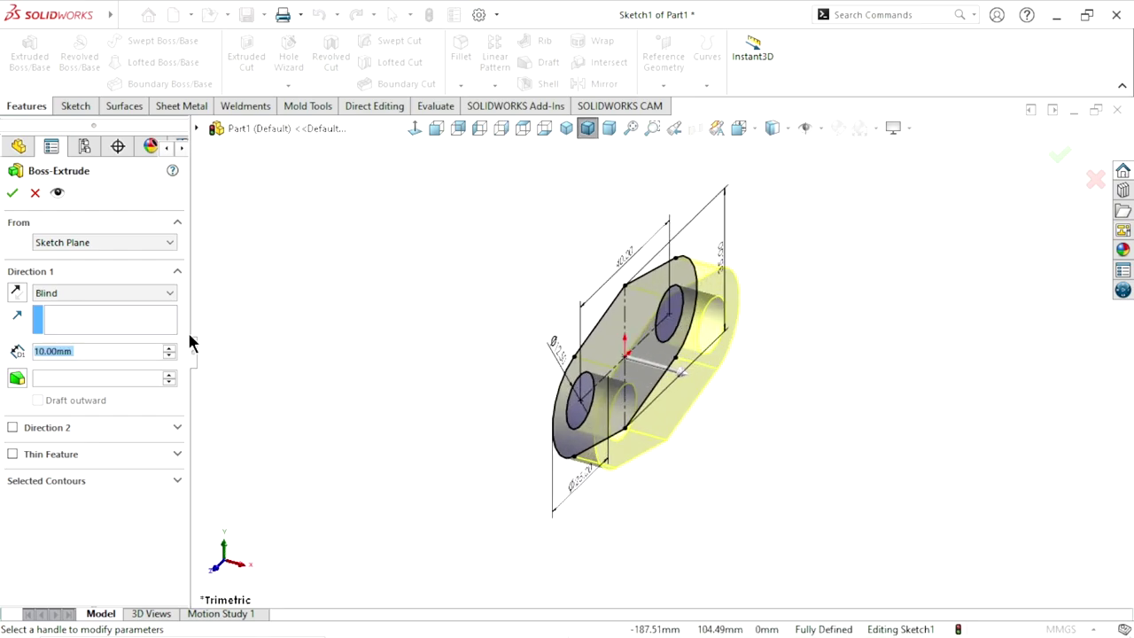
Step: Extrude the lobed profile 35 mm with a Mid Plane end condition, then orbit to inspect the block
click(93, 296)
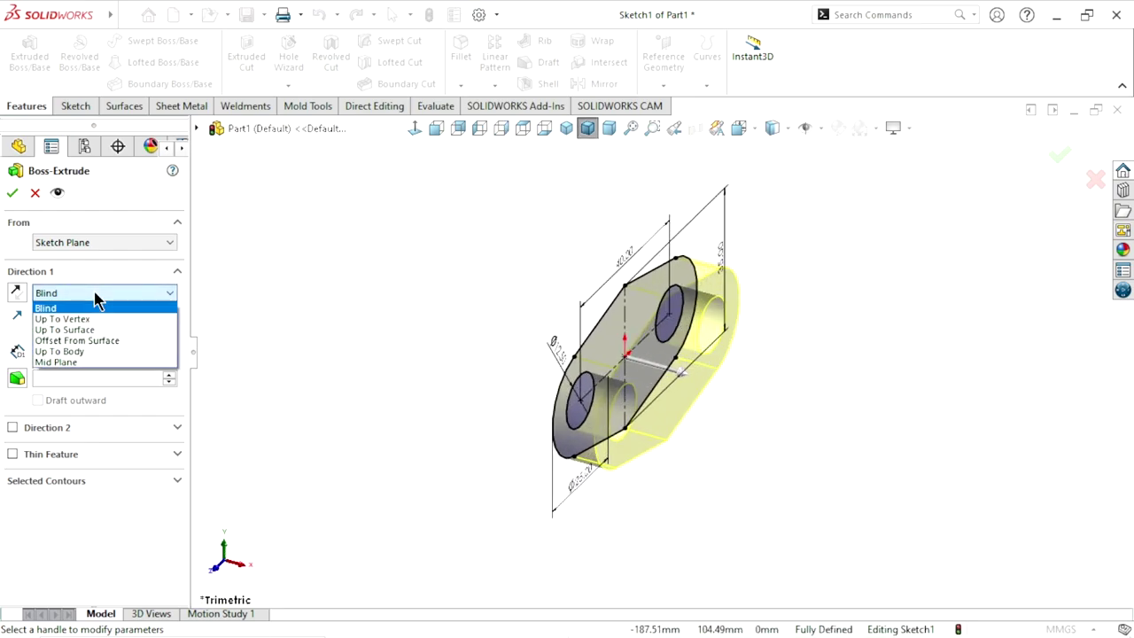
click(84, 363)
scroll(651, 368, down, 2)
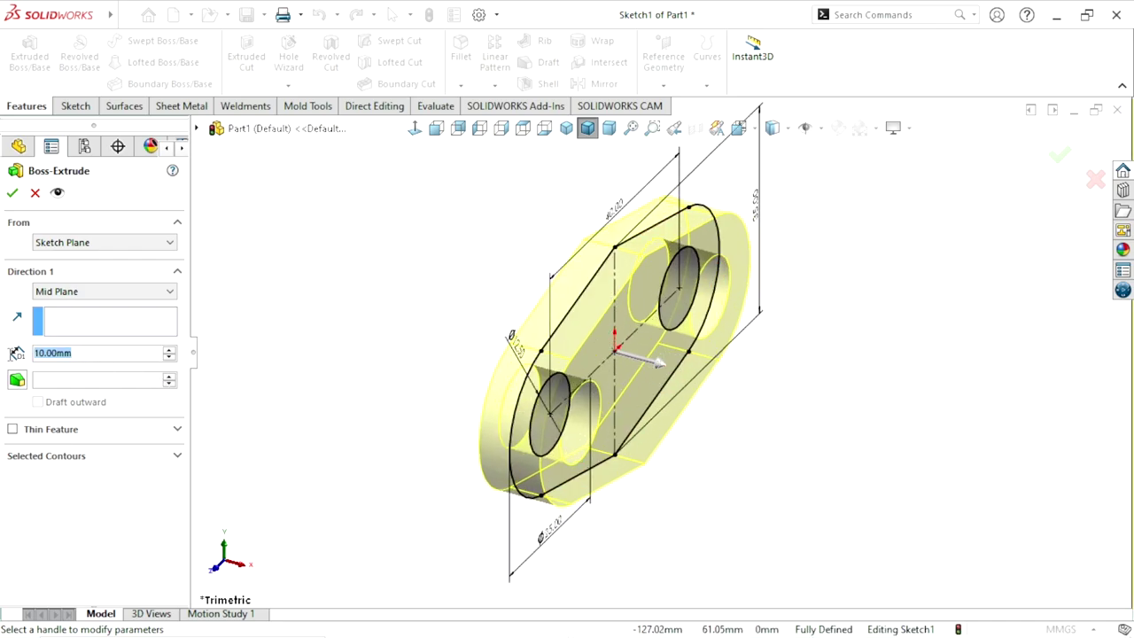
text(35)
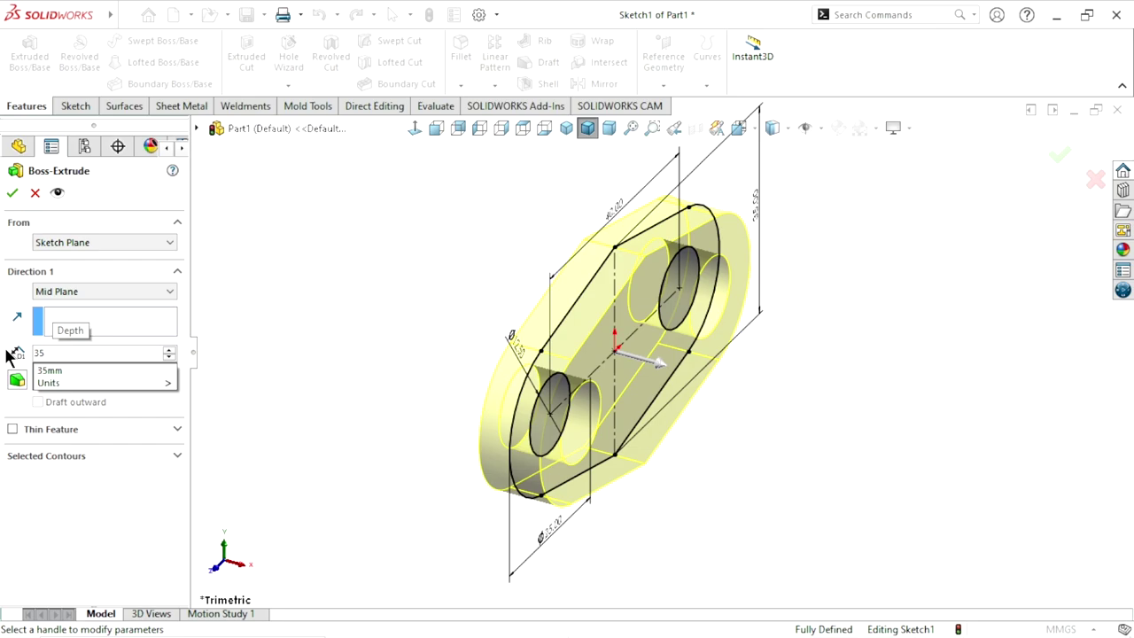
key(Return)
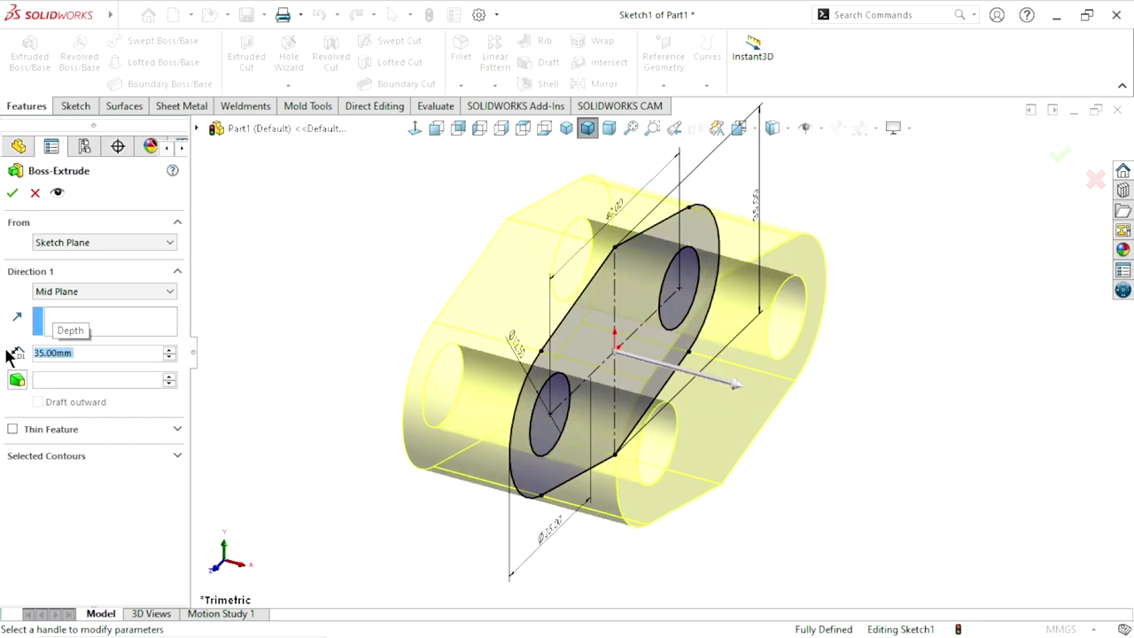
click(12, 195)
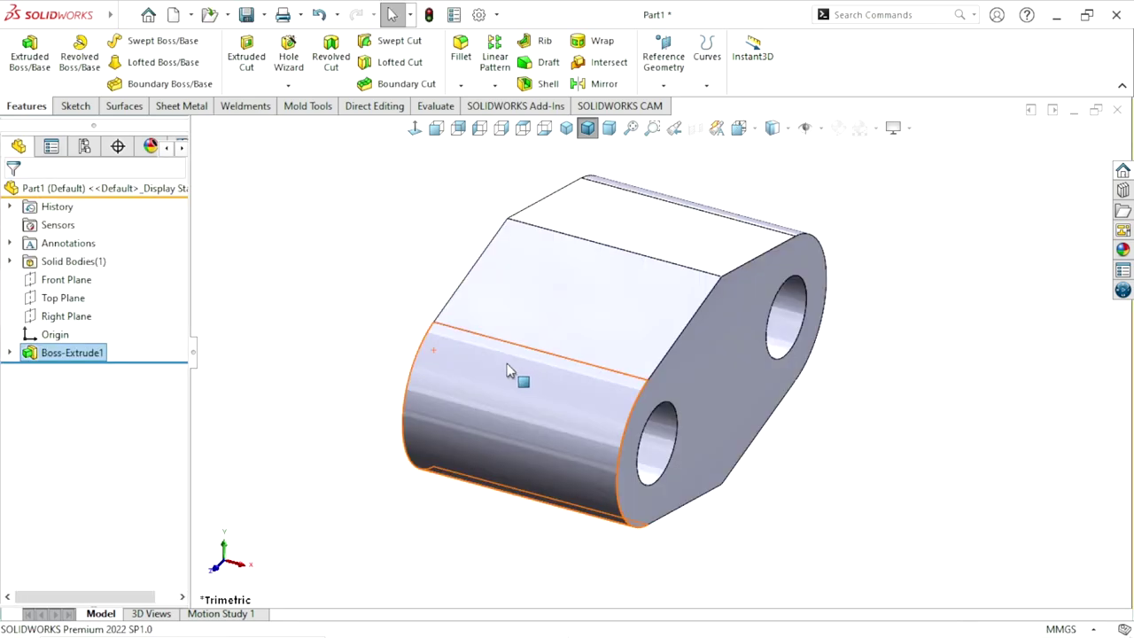
scroll(721, 372, up, 3)
scroll(721, 372, down, 2)
mouse_move(721, 372)
middle_down()
mouse_move(578, 394)
mouse_move(815, 433)
mouse_move(797, 451)
mouse_move(679, 443)
mouse_move(661, 467)
middle_up()
scroll(645, 478, up, 3)
mouse_move(696, 375)
middle_down()
mouse_move(654, 400)
mouse_move(683, 397)
middle_up()
scroll(708, 363, down, 3)
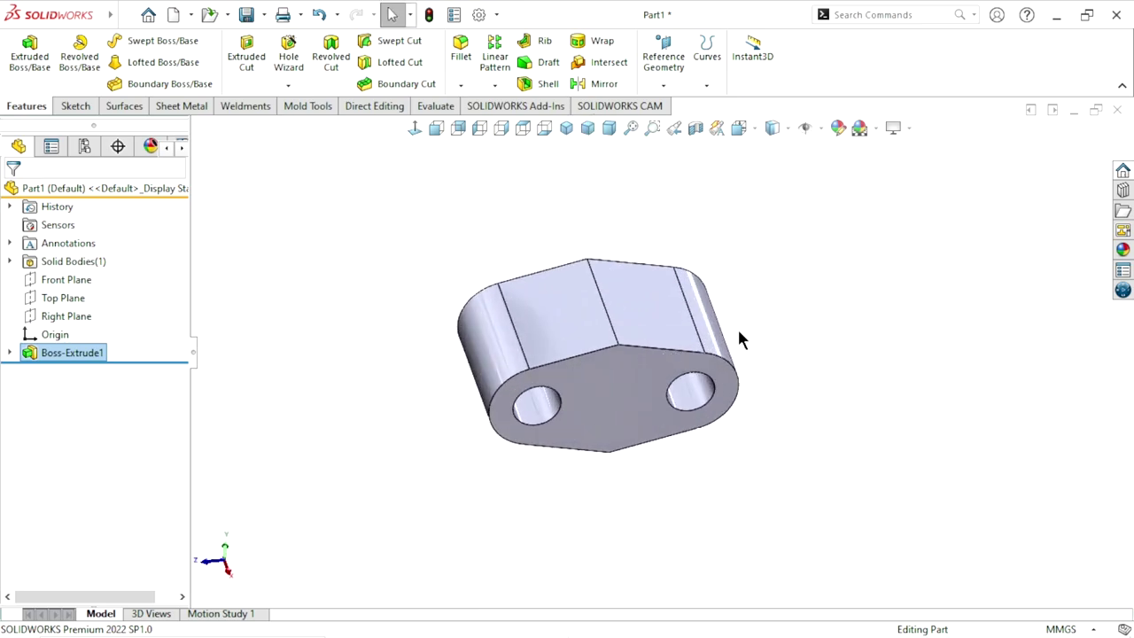
Step: Create Plane1 parallel to the Top Plane at an 18 mm offset
click(664, 86)
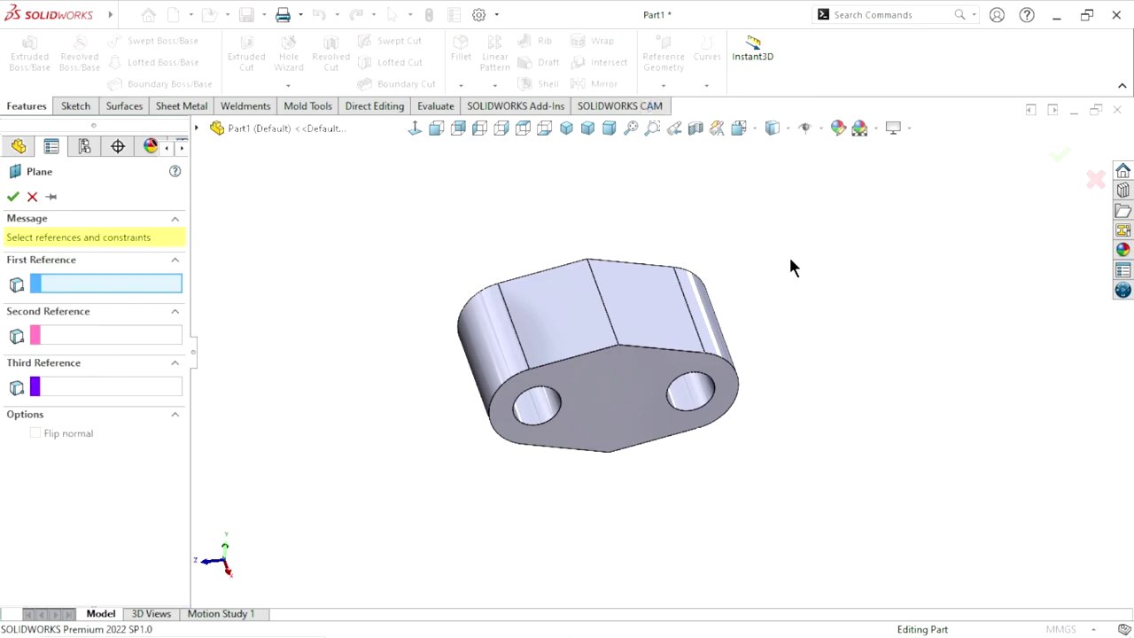
click(195, 128)
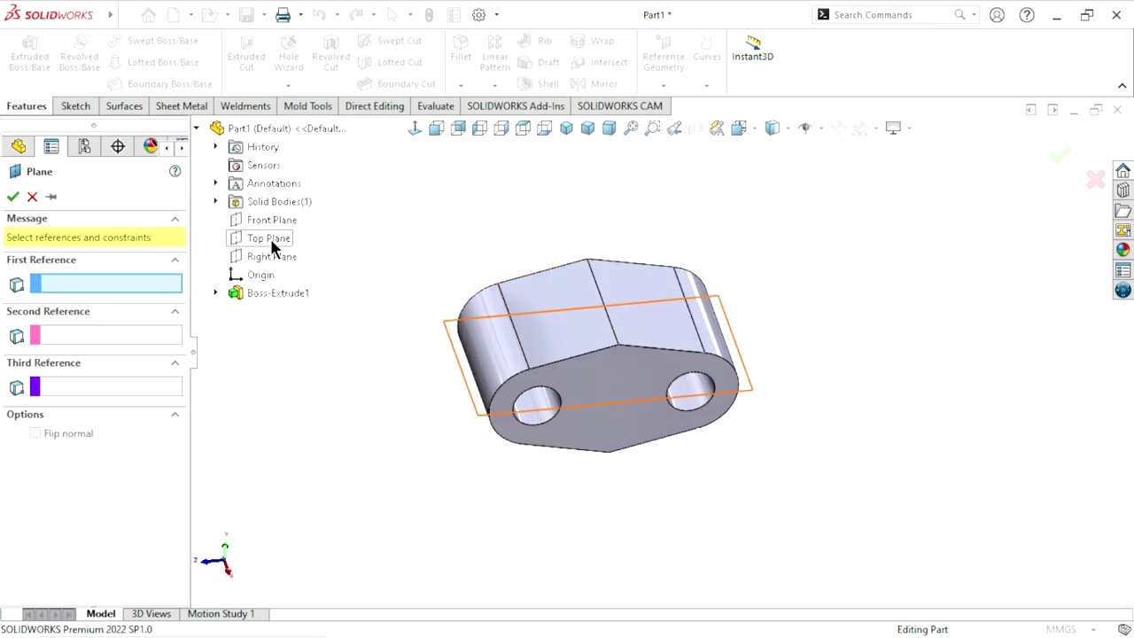
click(270, 243)
middle_drag(501, 462, 426, 404)
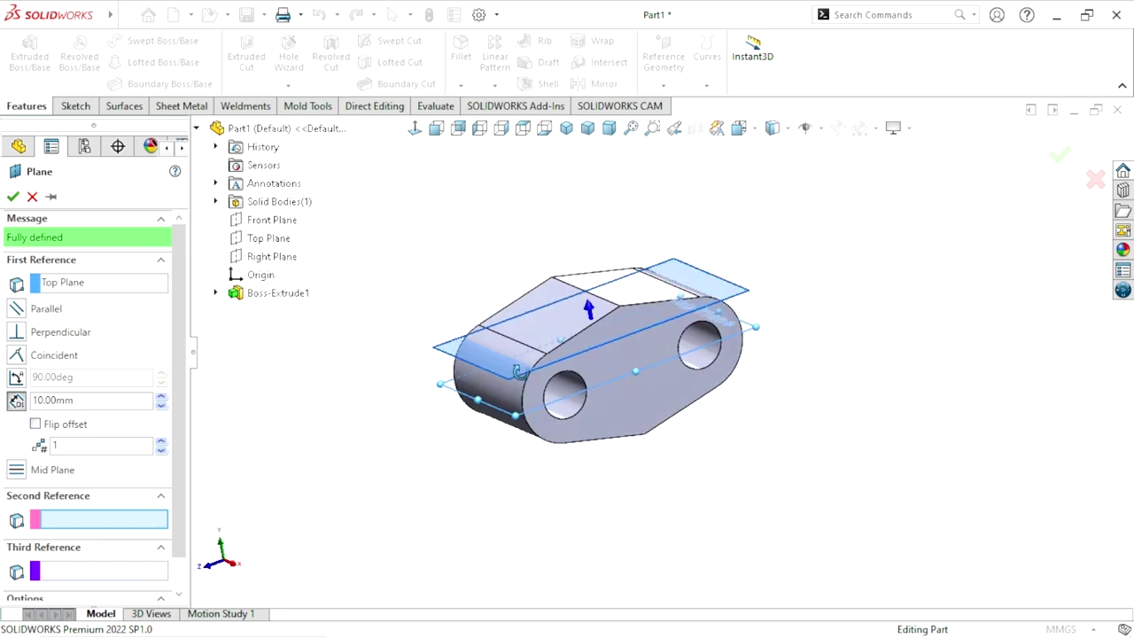
click(112, 403)
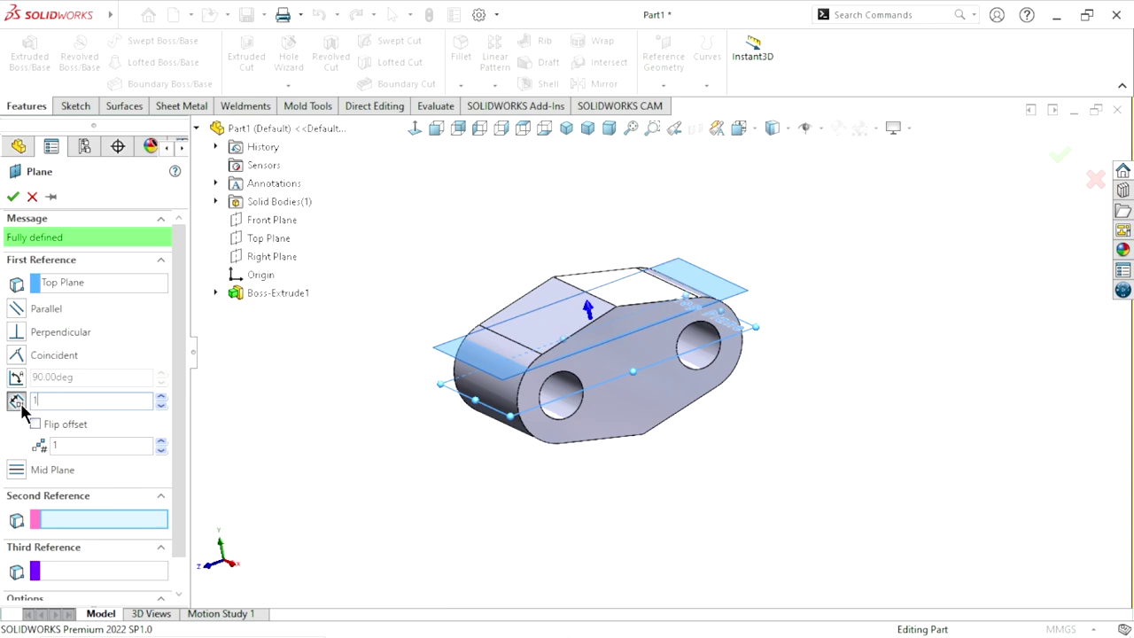
text(8)
key(Return)
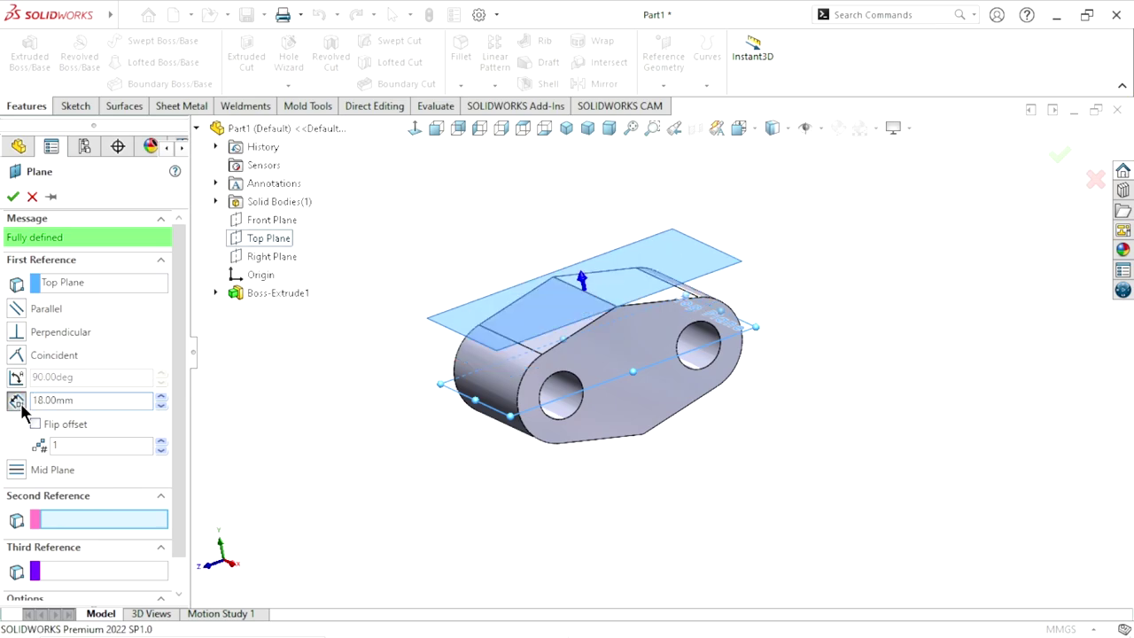
click(12, 196)
Step: Start a sketch on Plane1 and draw a center rectangle centred at the origin
scroll(658, 307, down, 5)
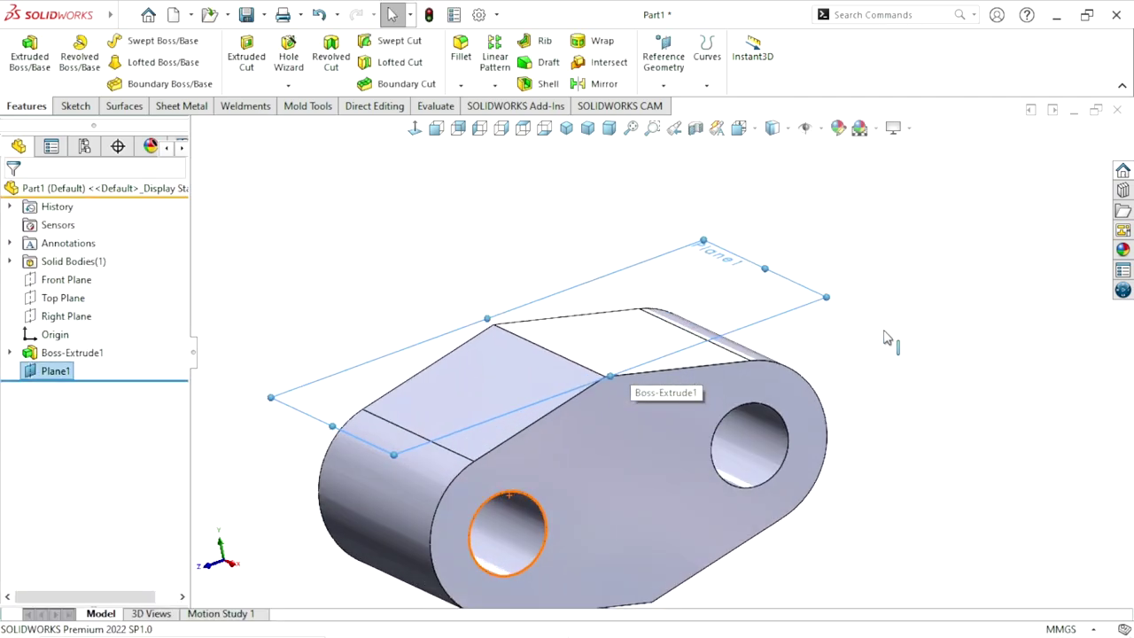
click(831, 270)
click(795, 289)
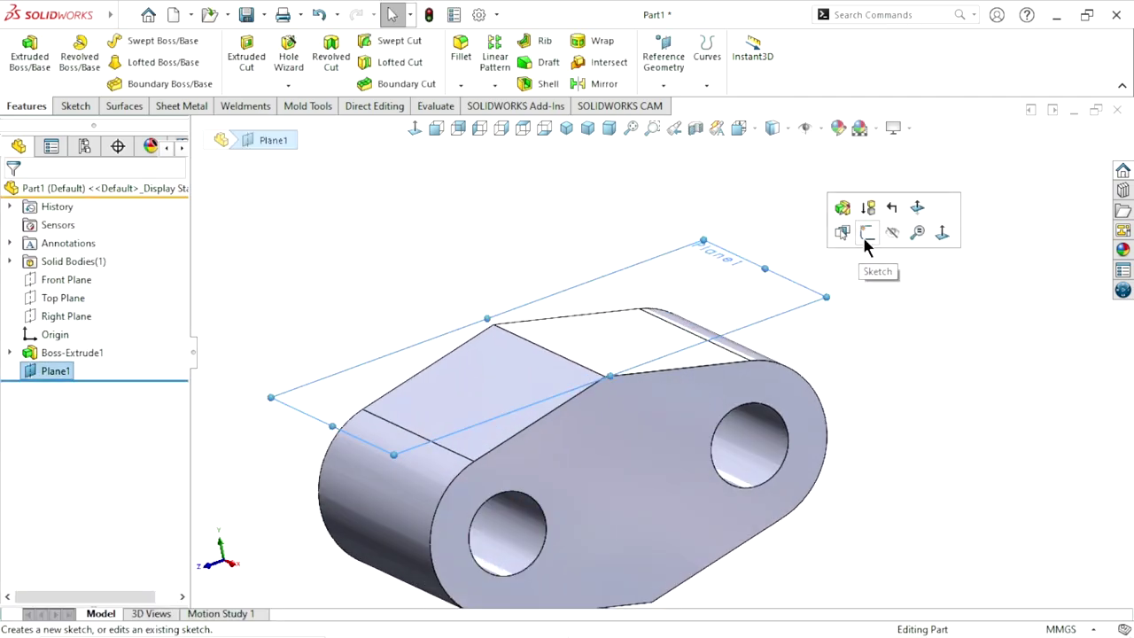
click(861, 234)
key(ctrl+8)
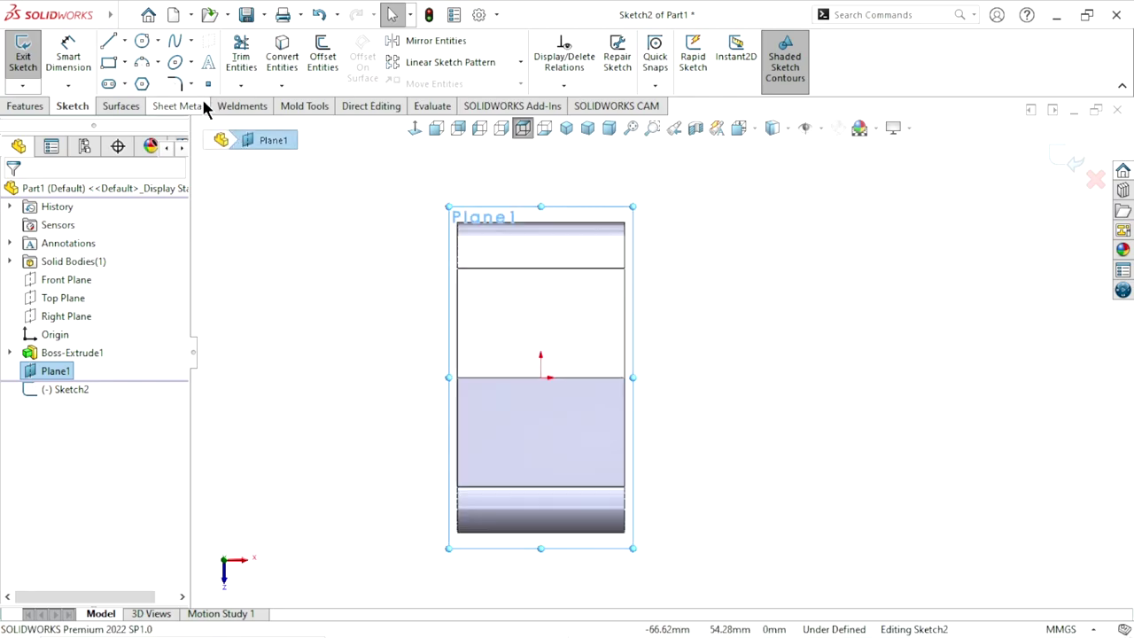
click(125, 63)
click(133, 104)
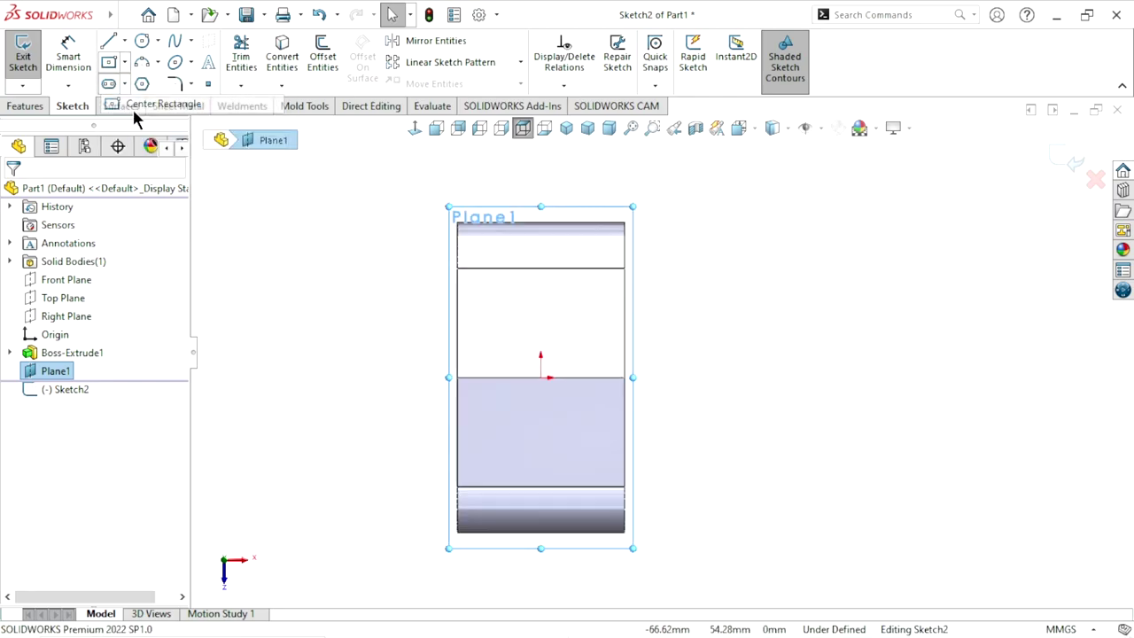
click(540, 377)
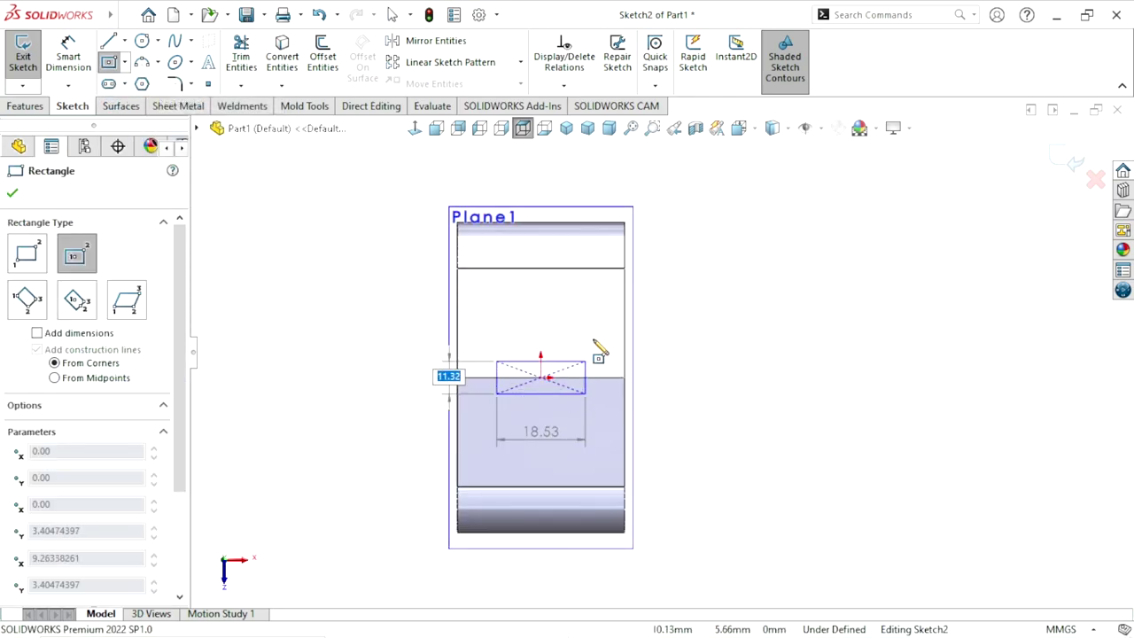
click(598, 318)
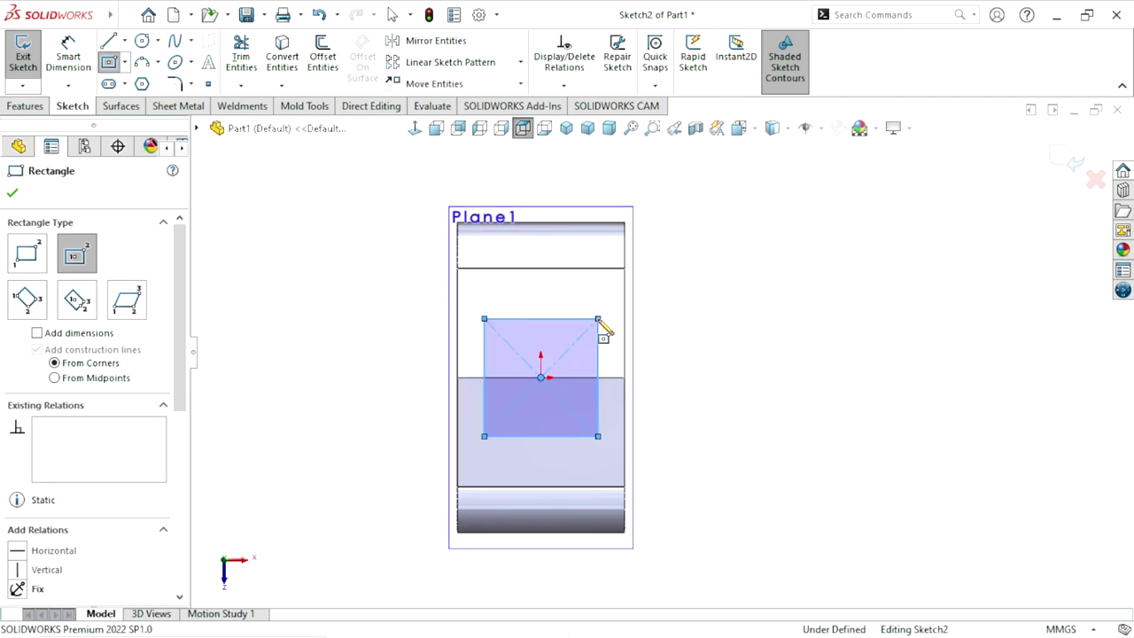
Step: Dimension the rectangle 25 mm wide and 30 mm tall
click(69, 56)
click(540, 319)
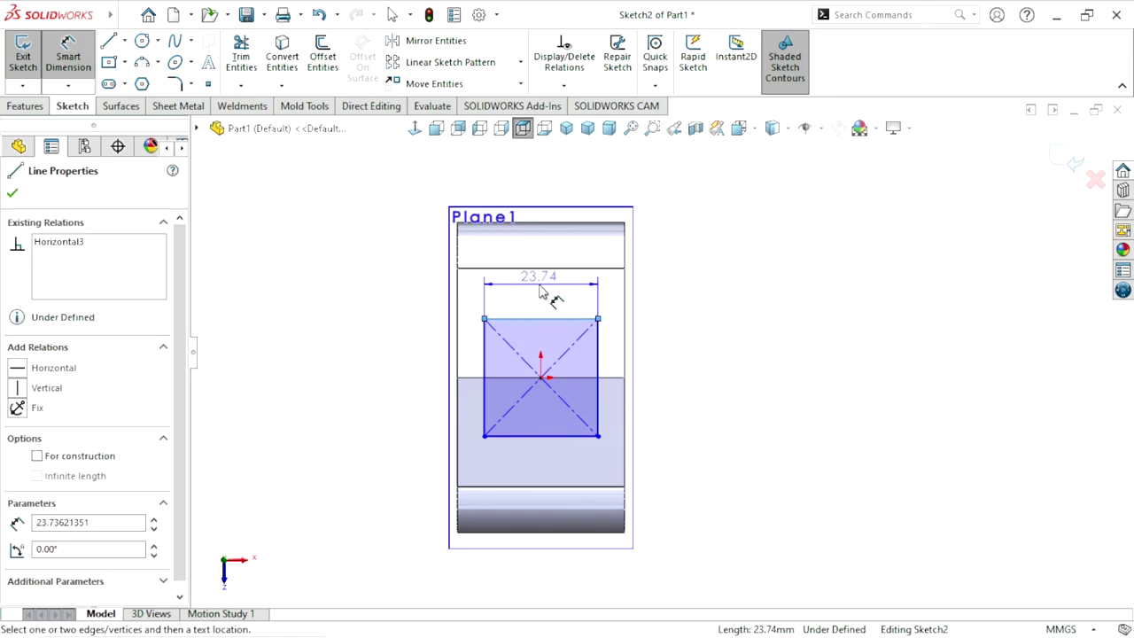
click(549, 296)
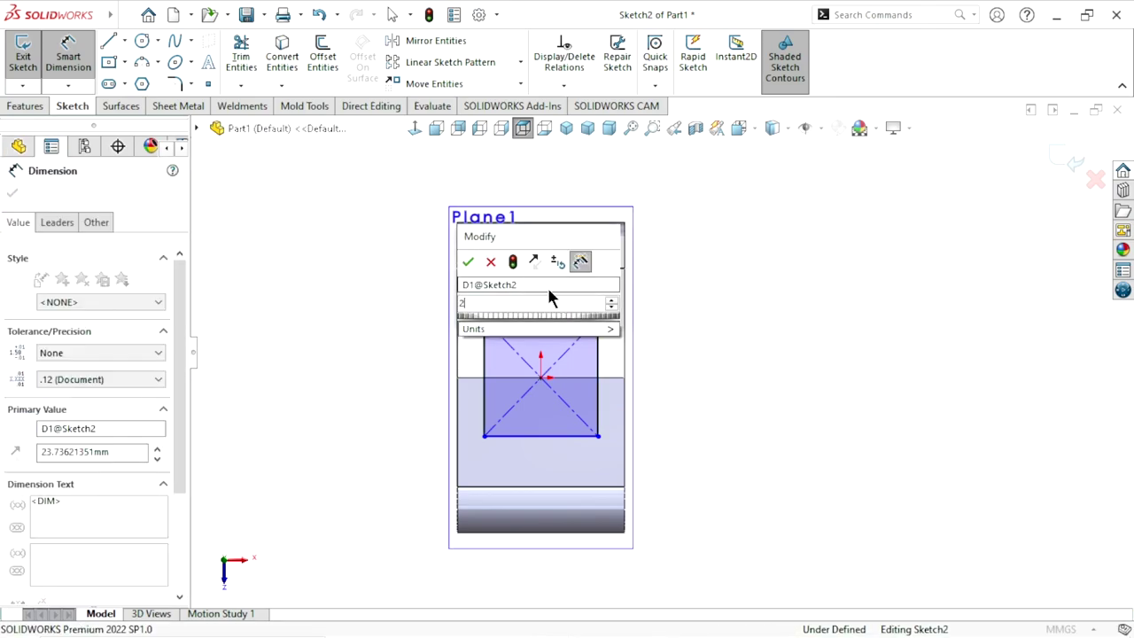
key(Escape)
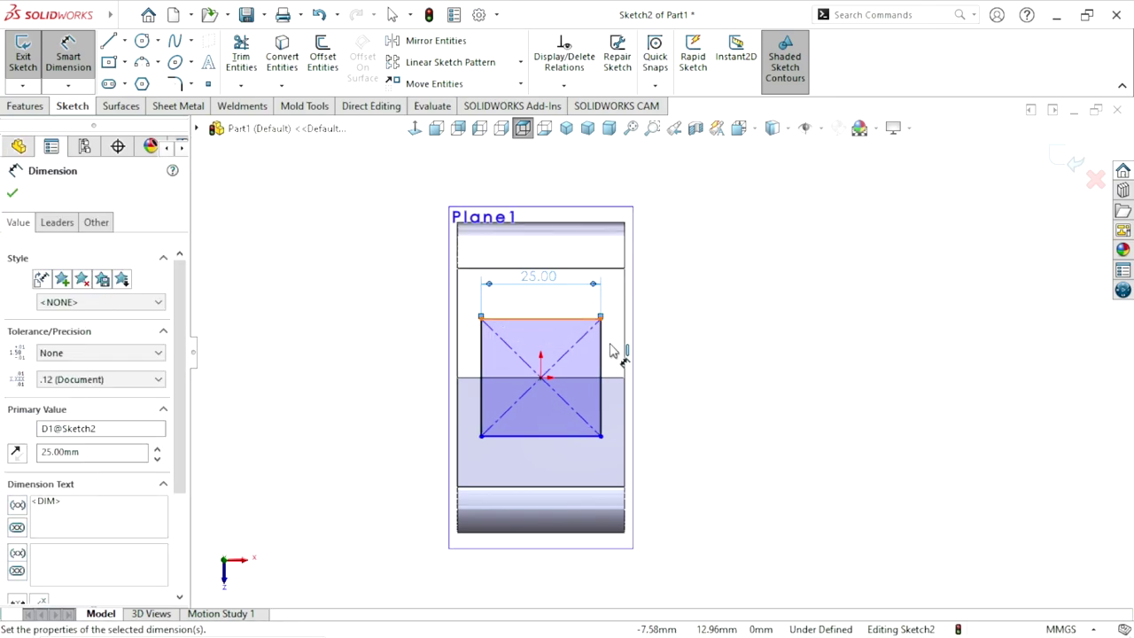
click(601, 379)
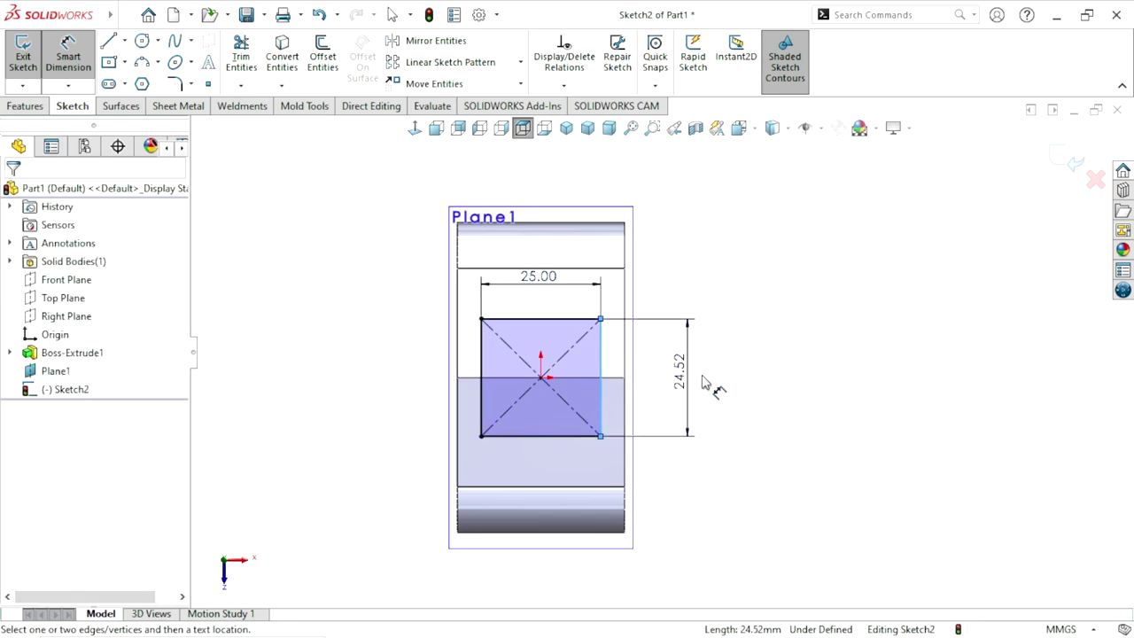
click(709, 390)
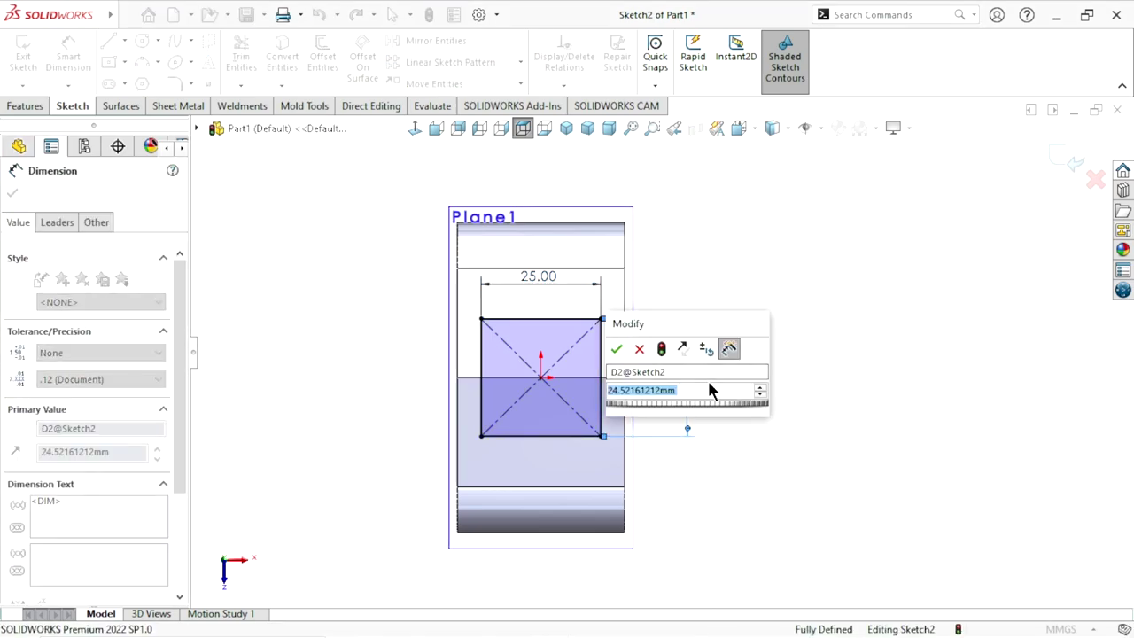
text(30)
key(Return)
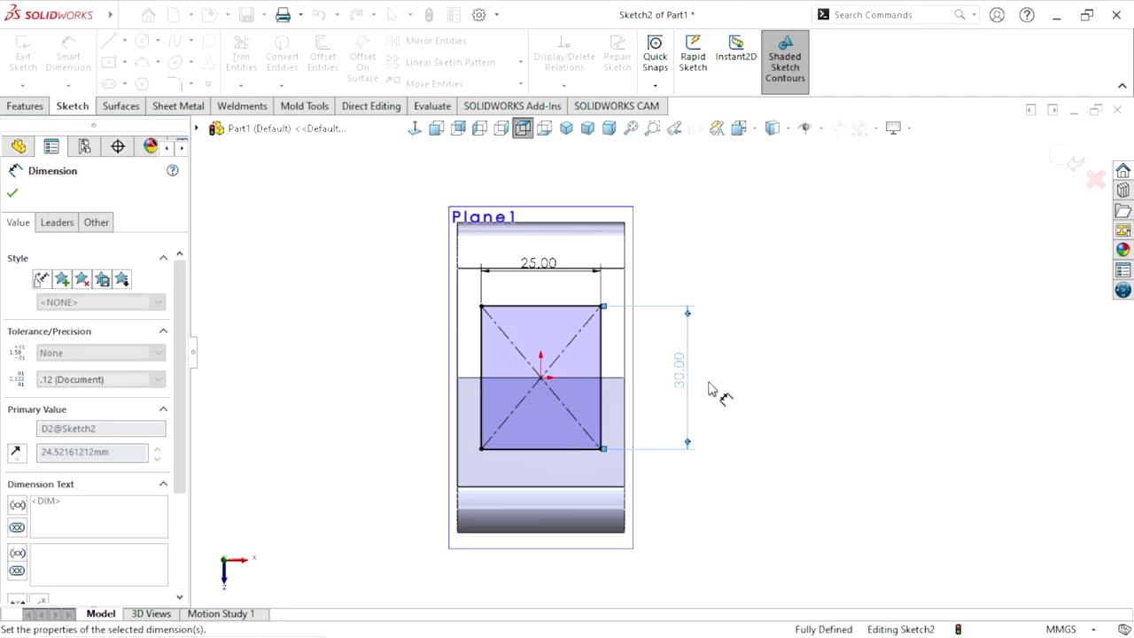
click(12, 195)
Step: Move the 25.00 width dimension further above the rectangle
scroll(552, 392, up, 2)
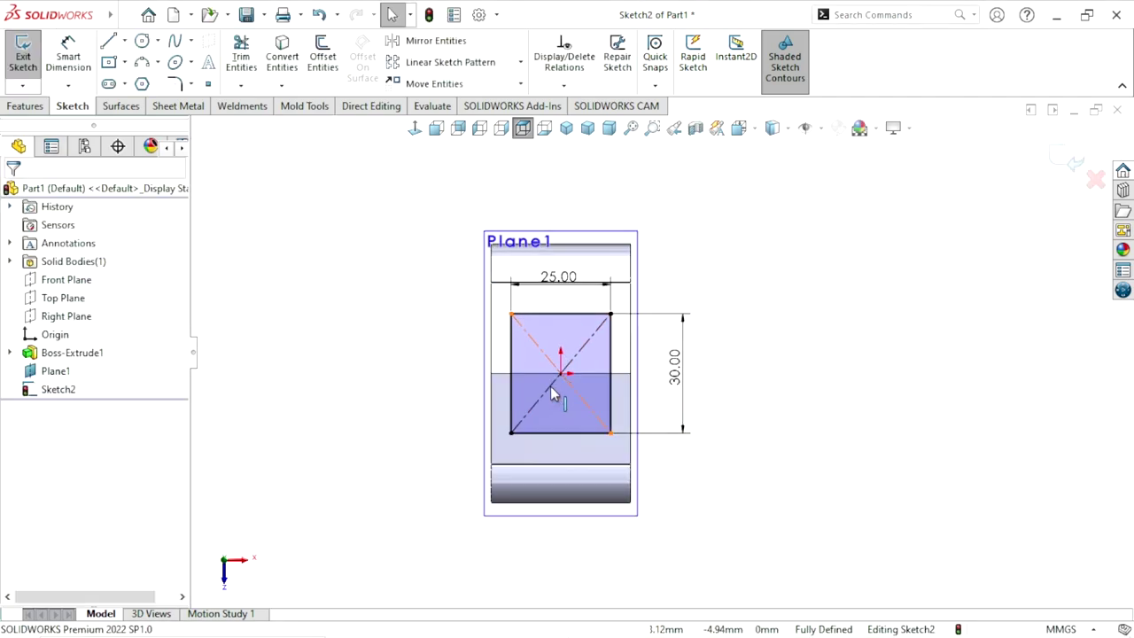
scroll(597, 369, up, 2)
scroll(611, 266, down, 4)
drag(620, 237, 602, 217)
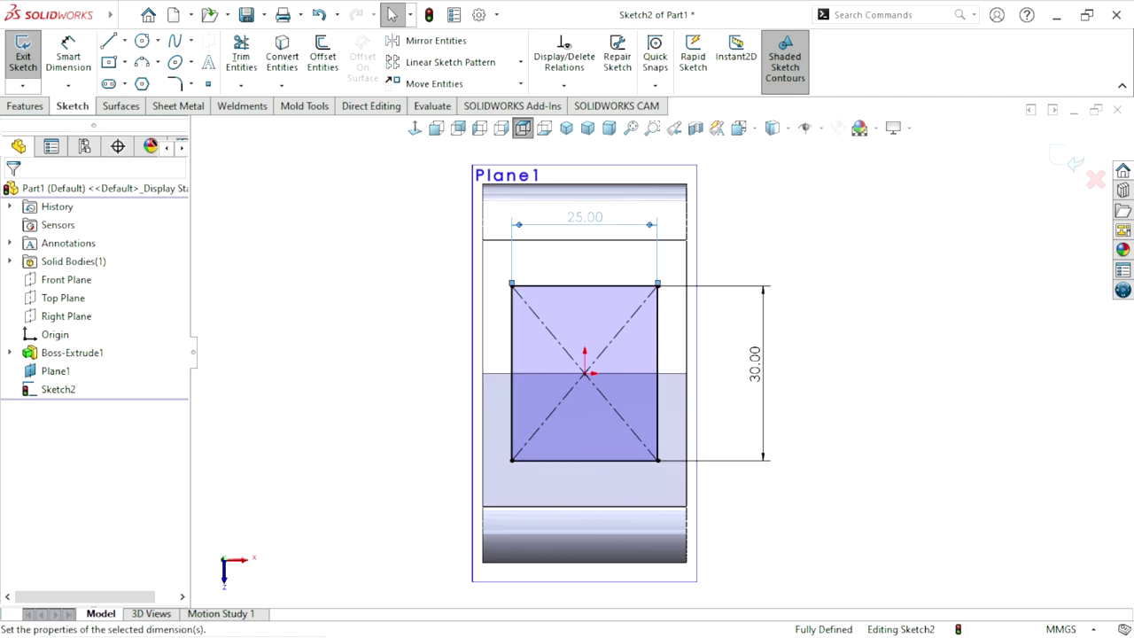
scroll(670, 374, up, 3)
scroll(688, 370, down, 2)
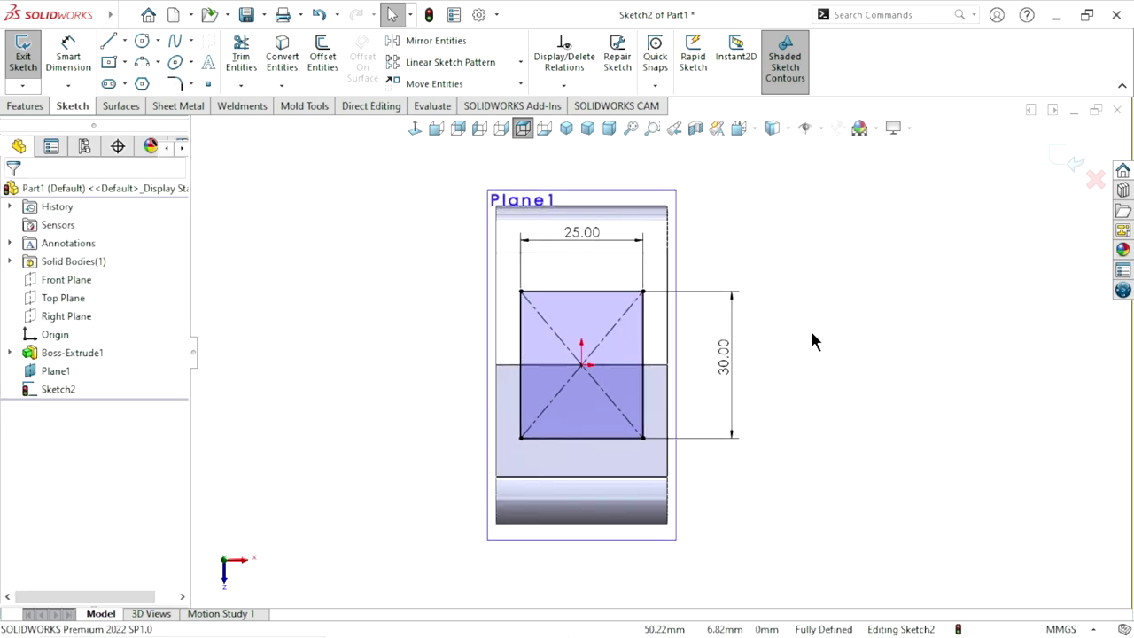
click(23, 108)
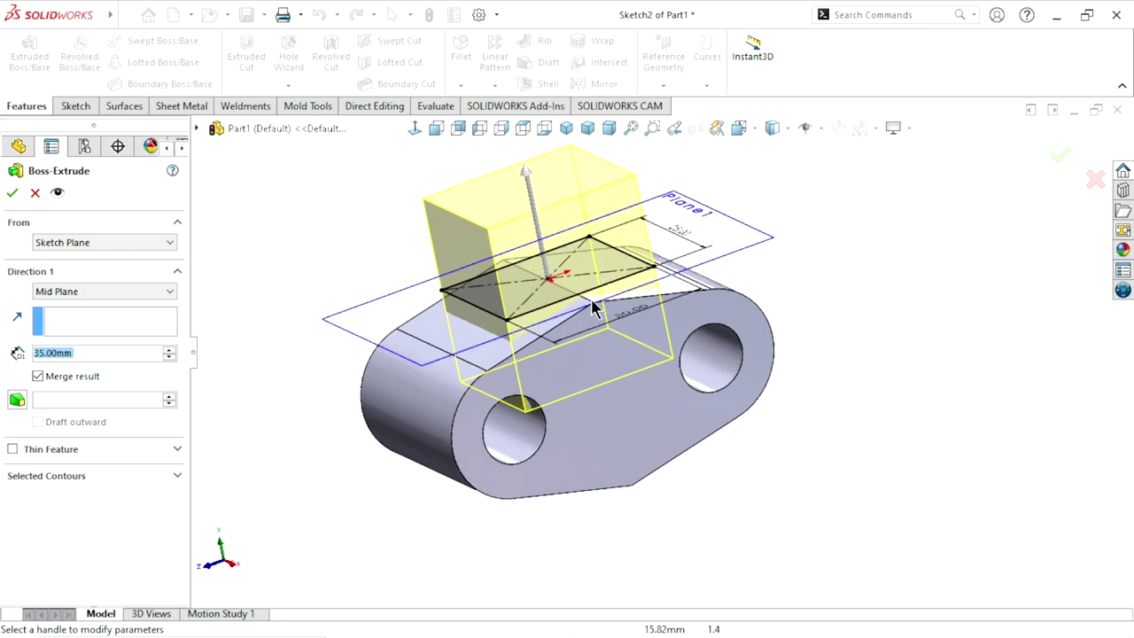
Step: Extrude the 25 × 30 rectangle from Plane1 using the Up To Next end condition
scroll(872, 318, up, 2)
scroll(694, 319, down, 2)
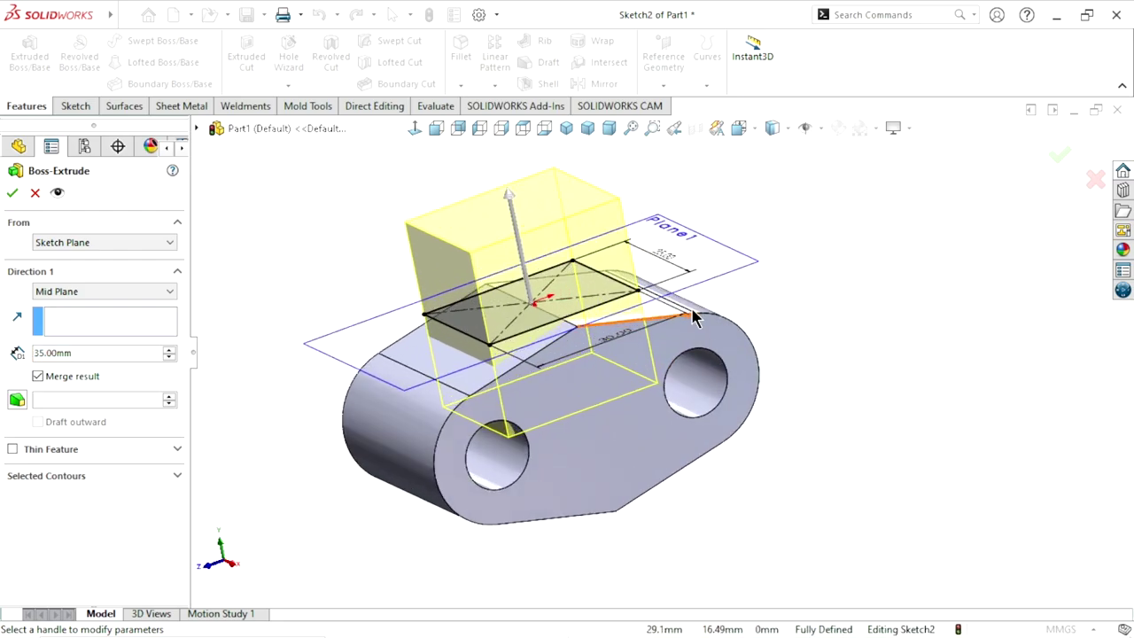
click(134, 288)
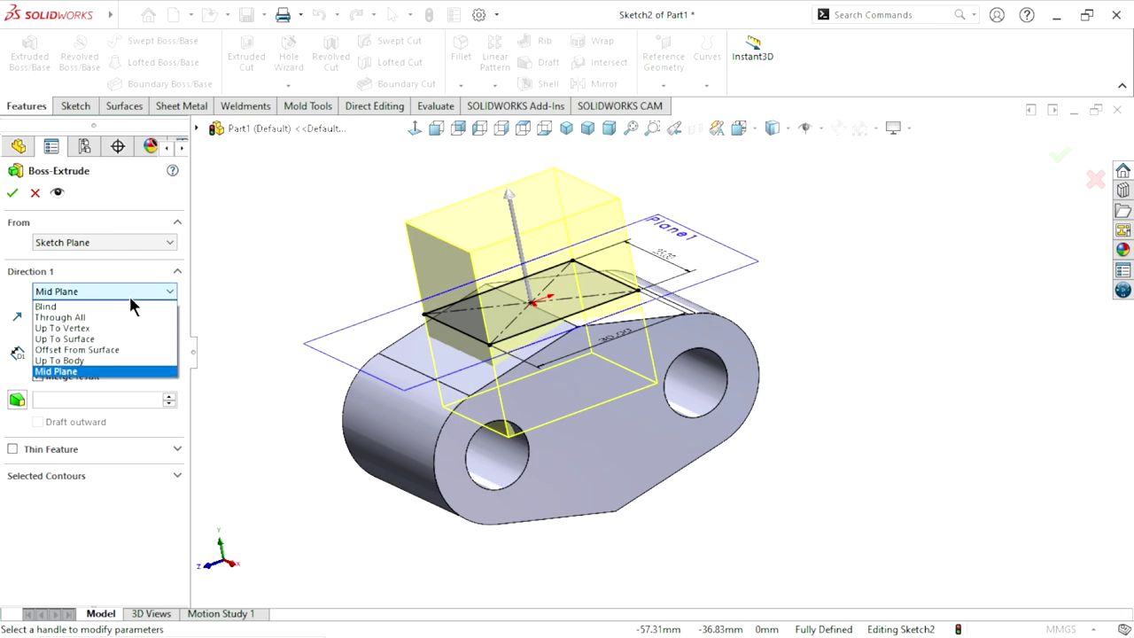
click(14, 298)
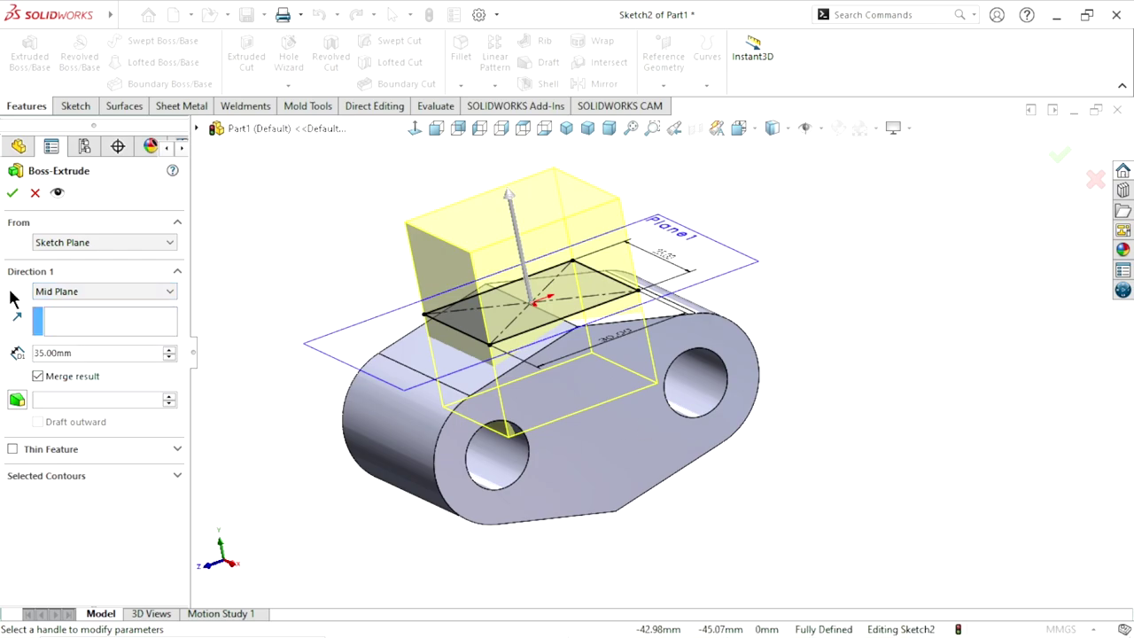
click(62, 297)
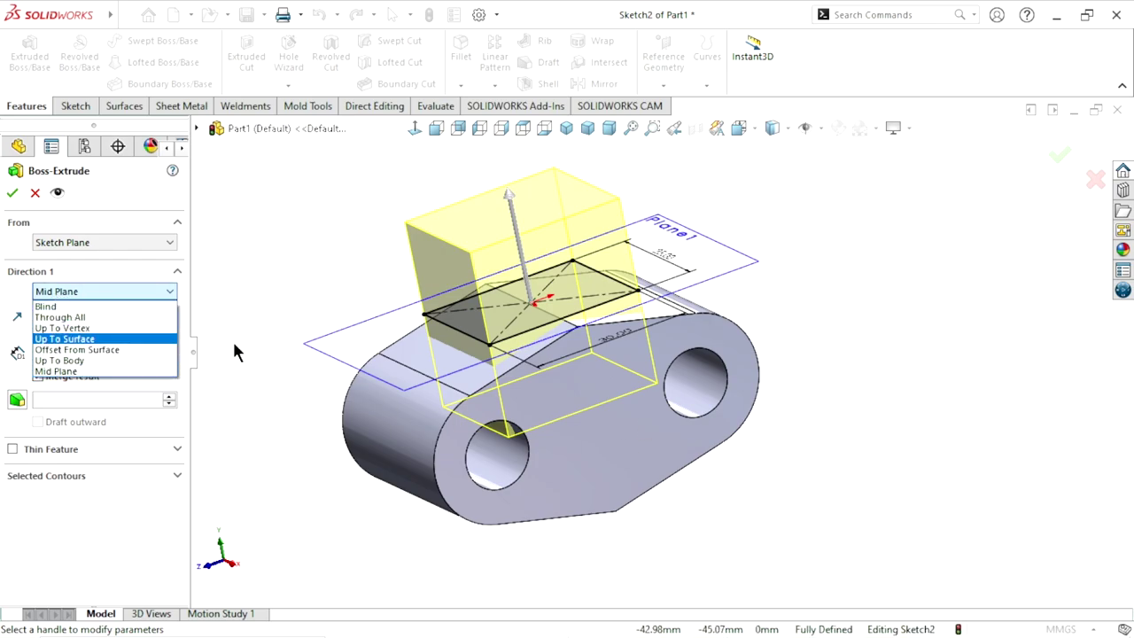
key(Escape)
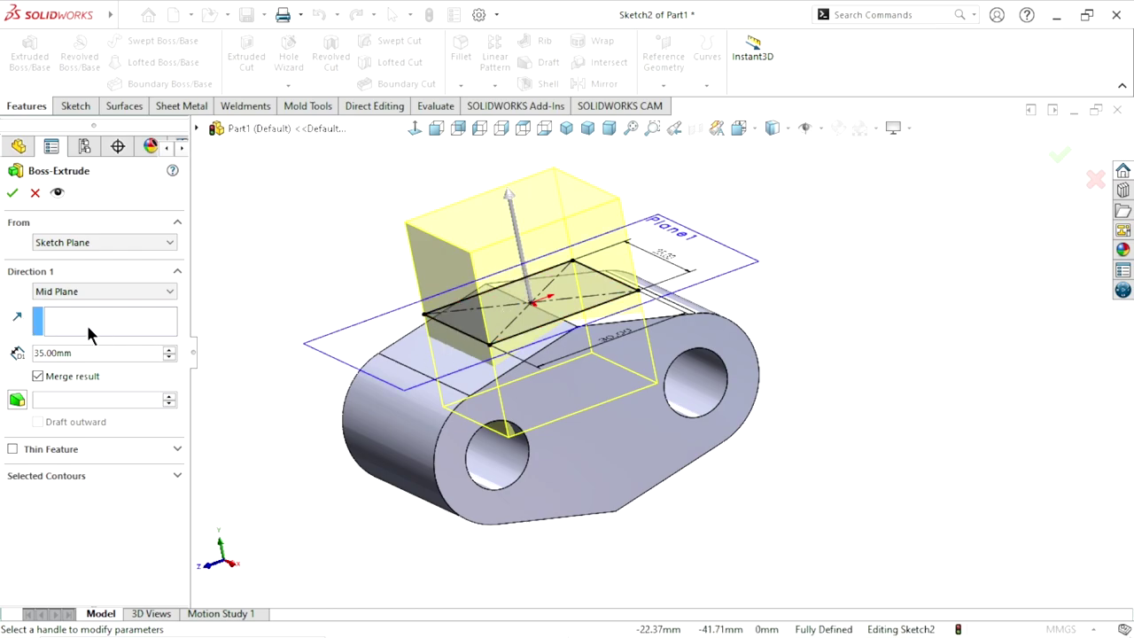
click(78, 291)
click(62, 304)
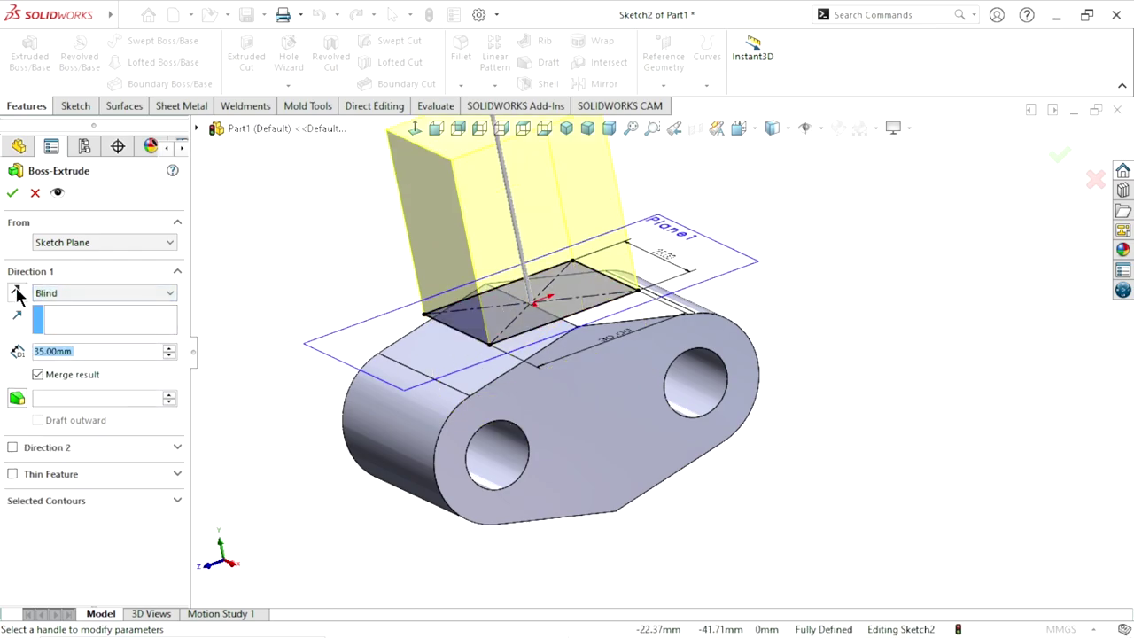
click(125, 296)
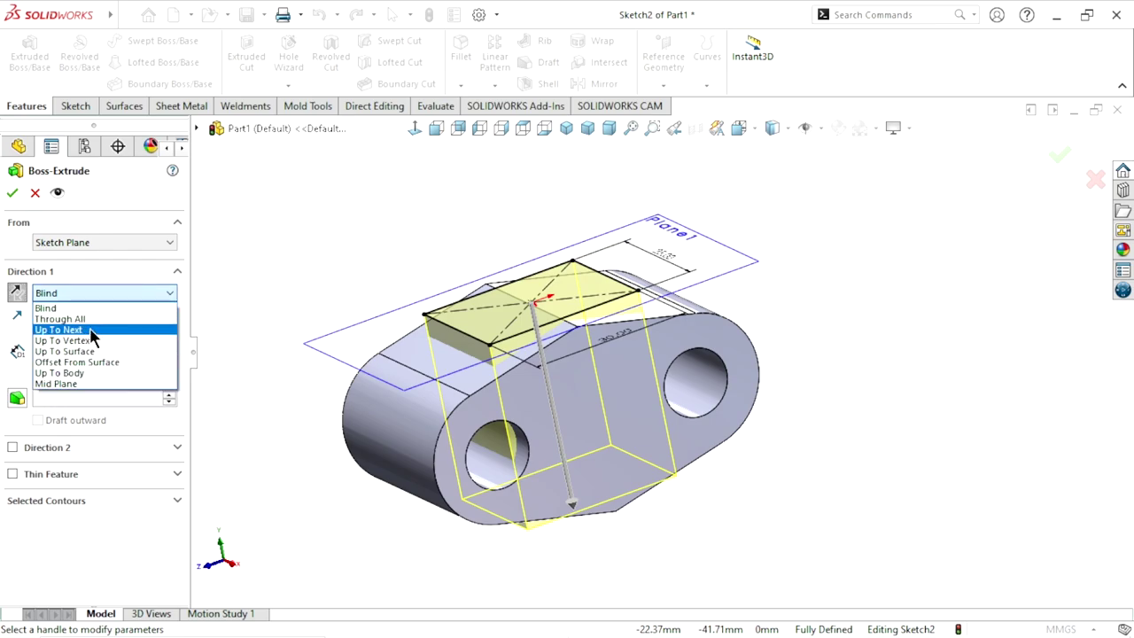
click(92, 328)
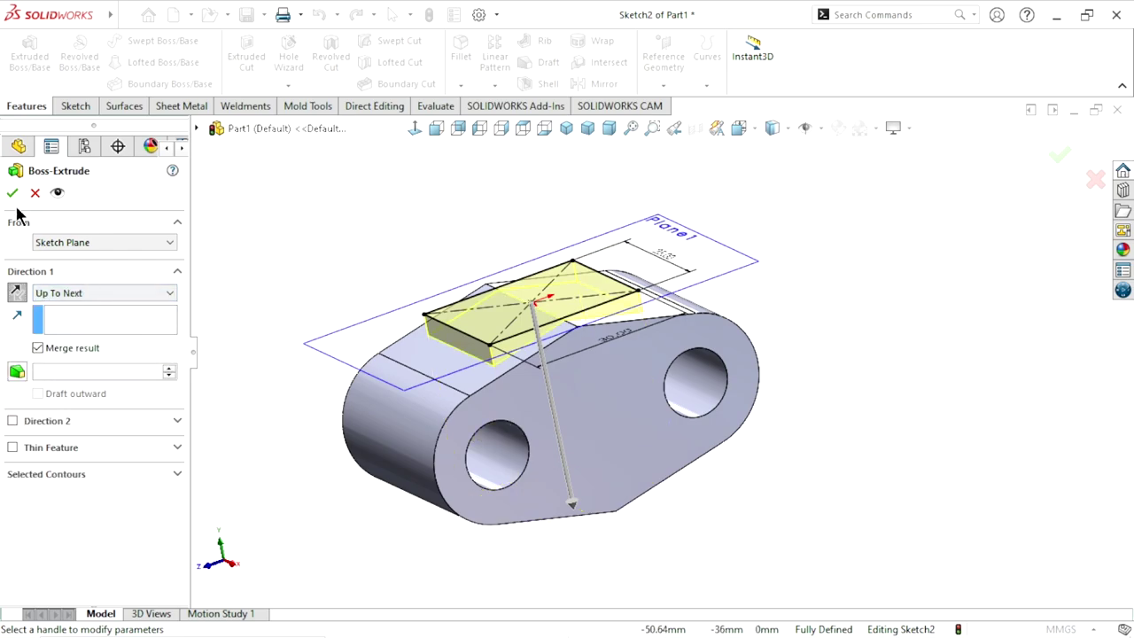
key(Return)
scroll(687, 407, down, 3)
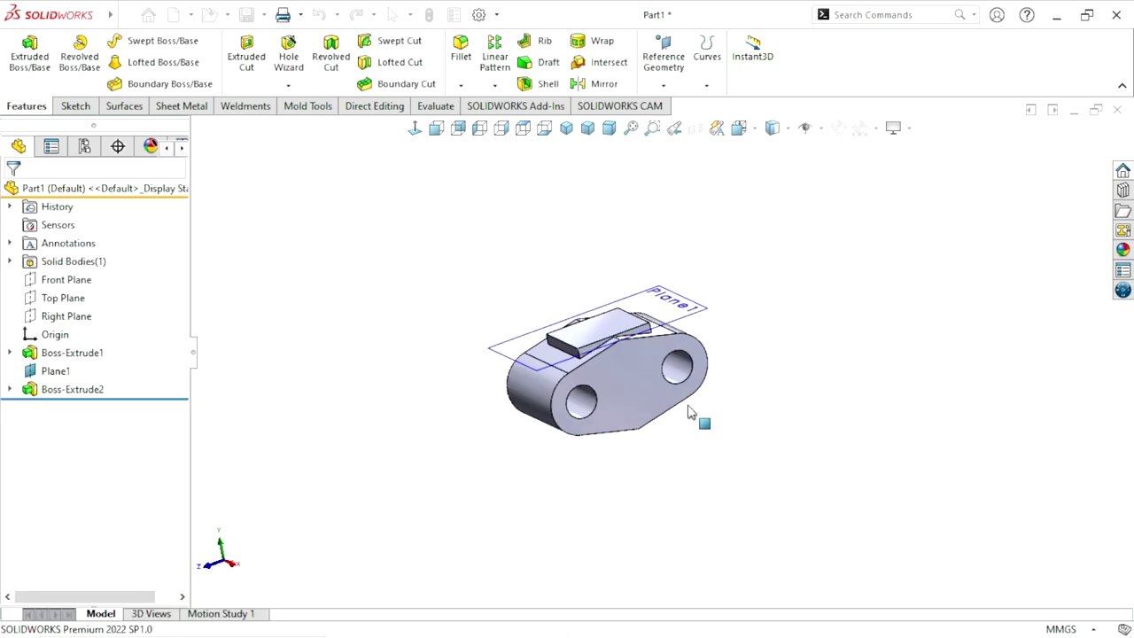
scroll(684, 361, up, 1)
Step: Hide Plane1 and turn the model to a new viewing angle
click(745, 283)
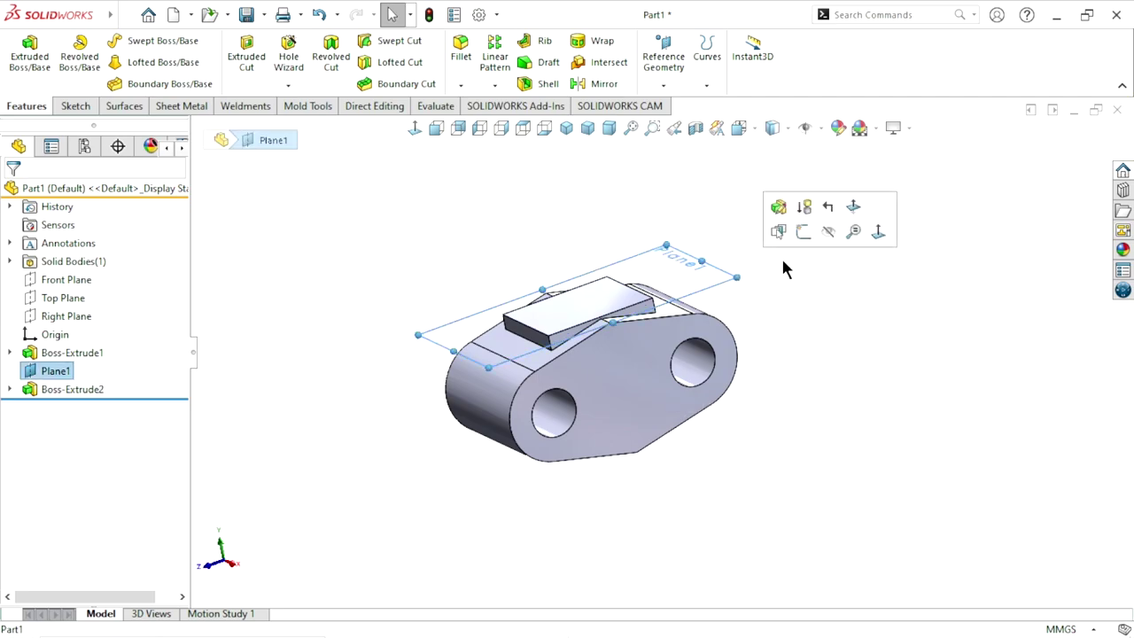
click(827, 231)
middle_drag(739, 372, 744, 433)
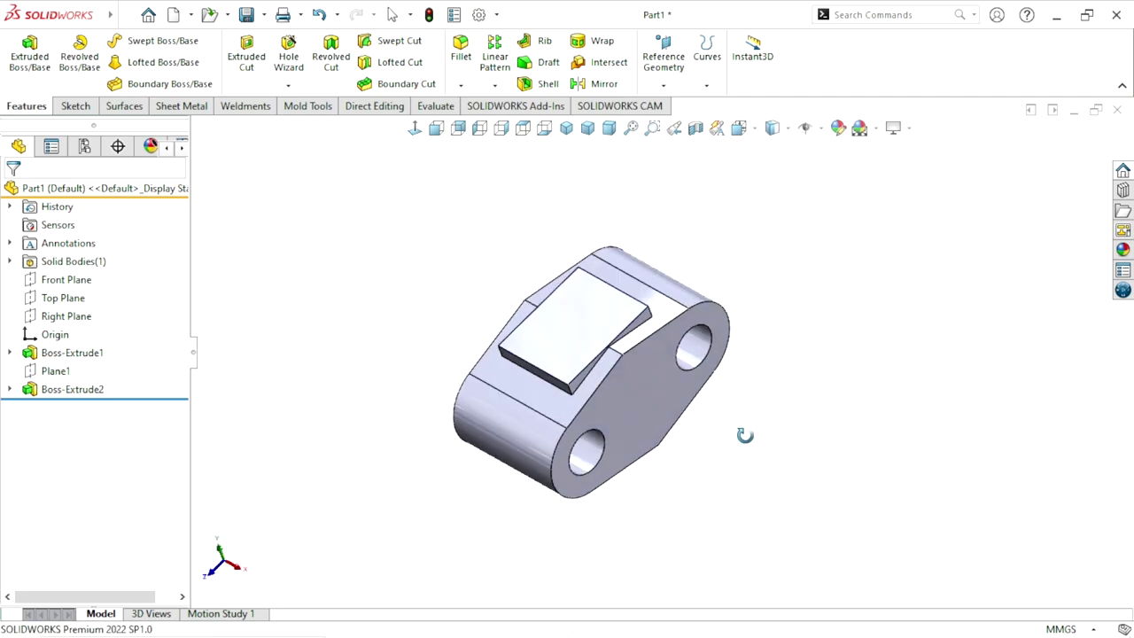
scroll(627, 366, down, 2)
scroll(627, 365, up, 4)
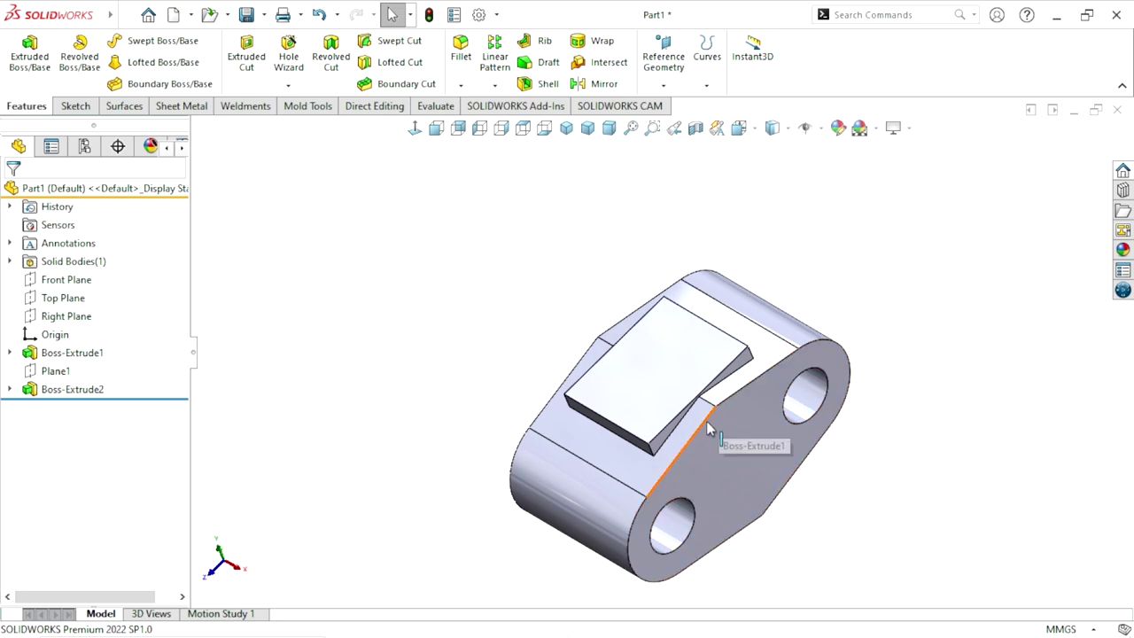
scroll(709, 399, up, 2)
scroll(704, 386, up, 2)
scroll(673, 359, down, 2)
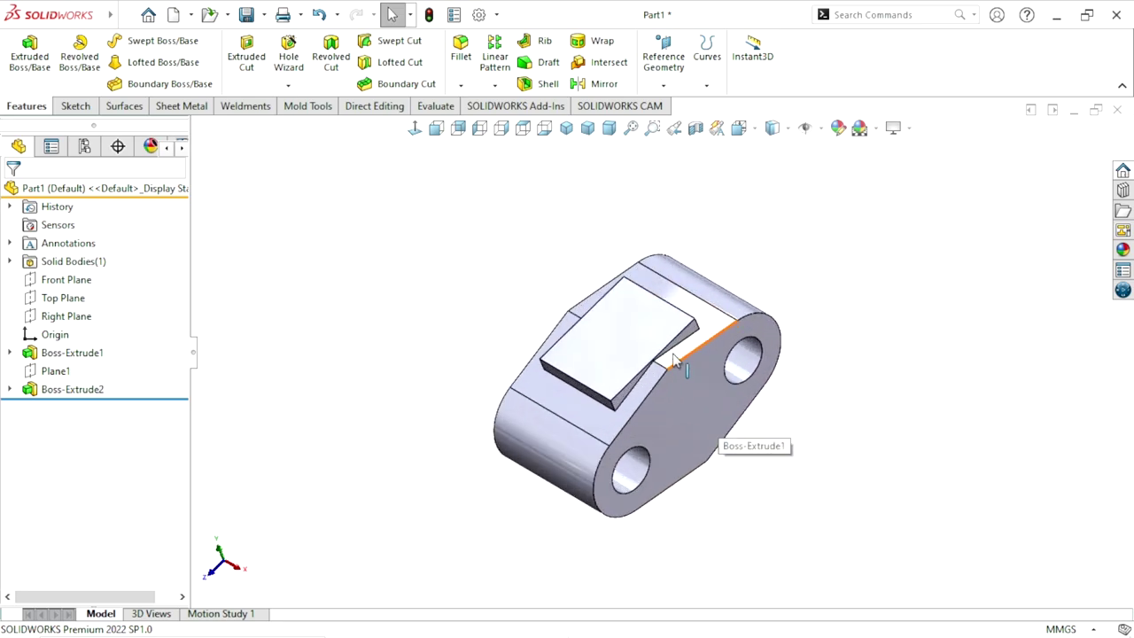
Step: Start a sketch on the raised block's top face and draw a circle centred at the origin
click(645, 351)
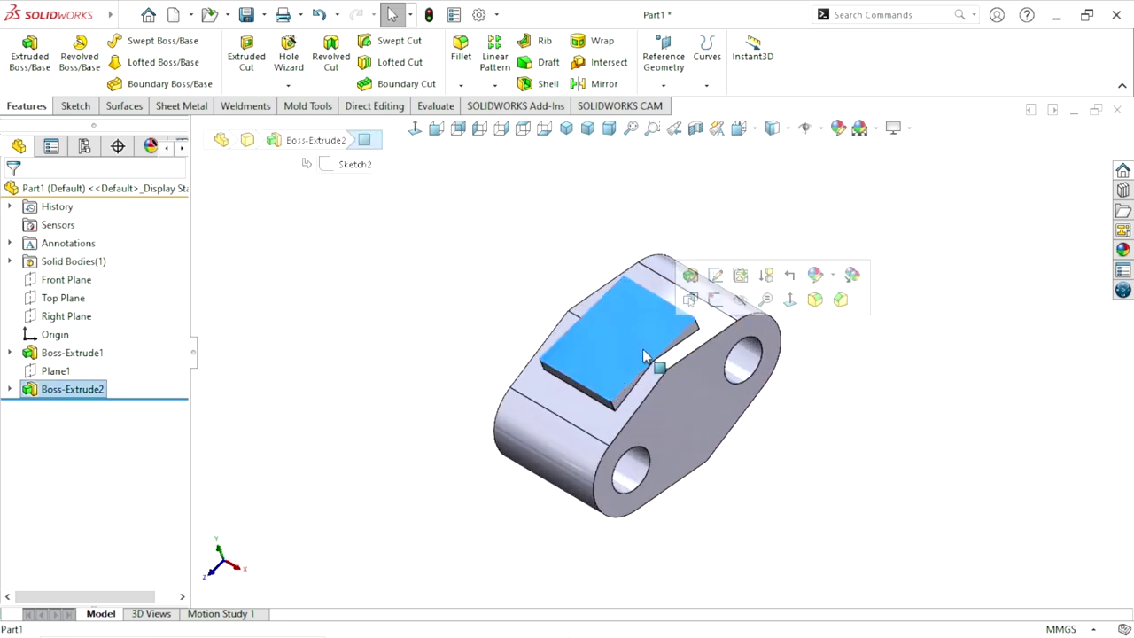
click(714, 303)
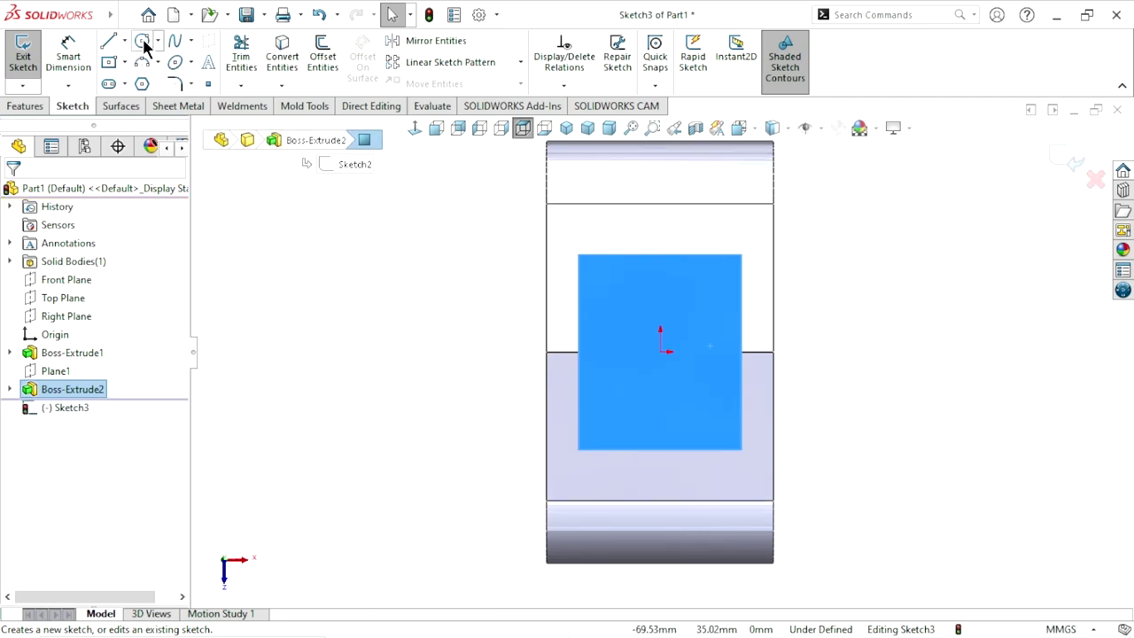
click(143, 45)
click(660, 351)
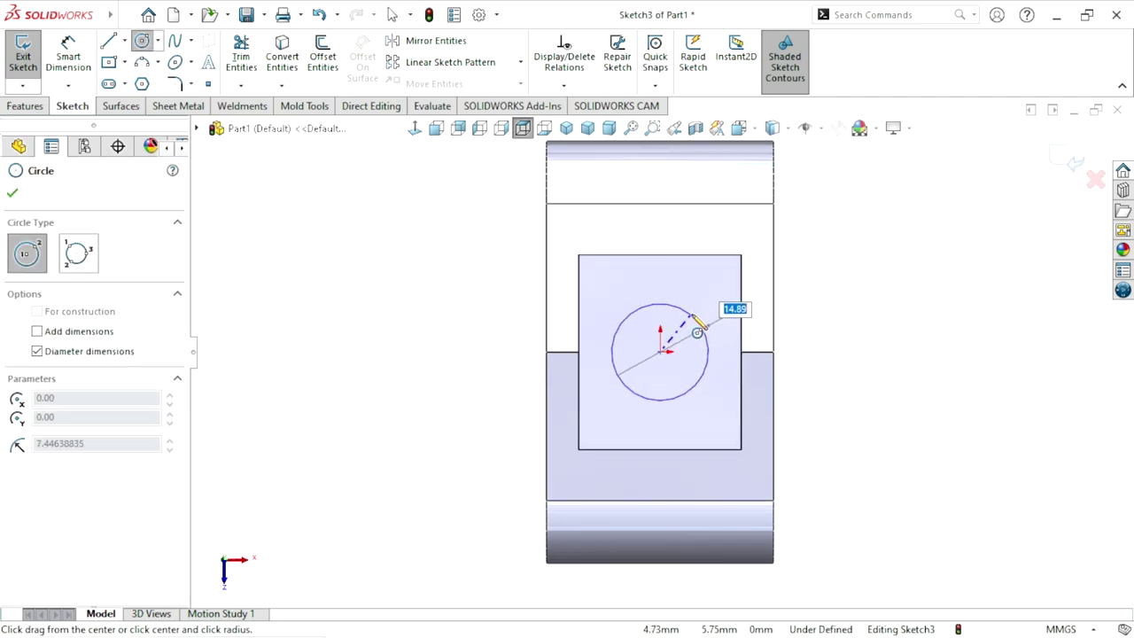
click(705, 316)
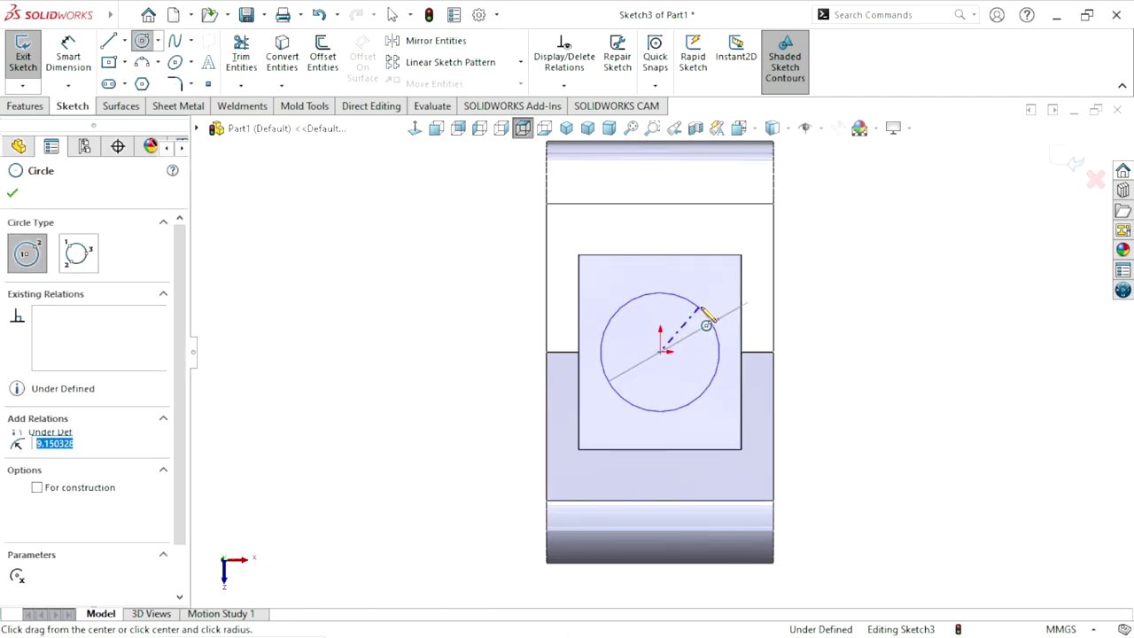
Step: Dimension the circle to an 18 mm diameter
click(55, 54)
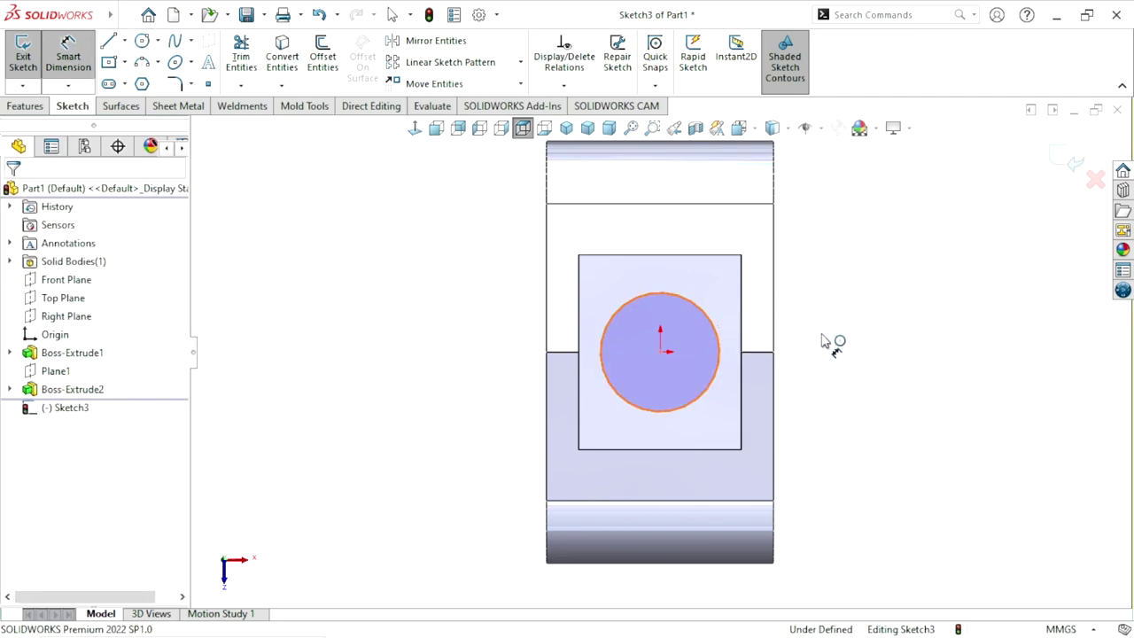
click(718, 341)
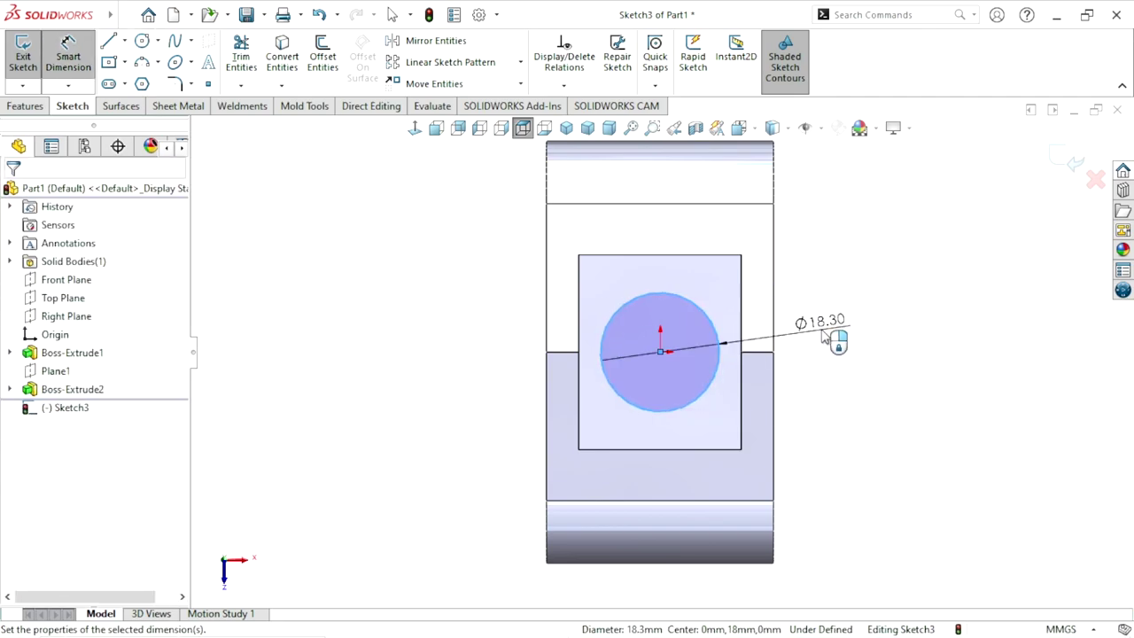
click(822, 336)
key(Return)
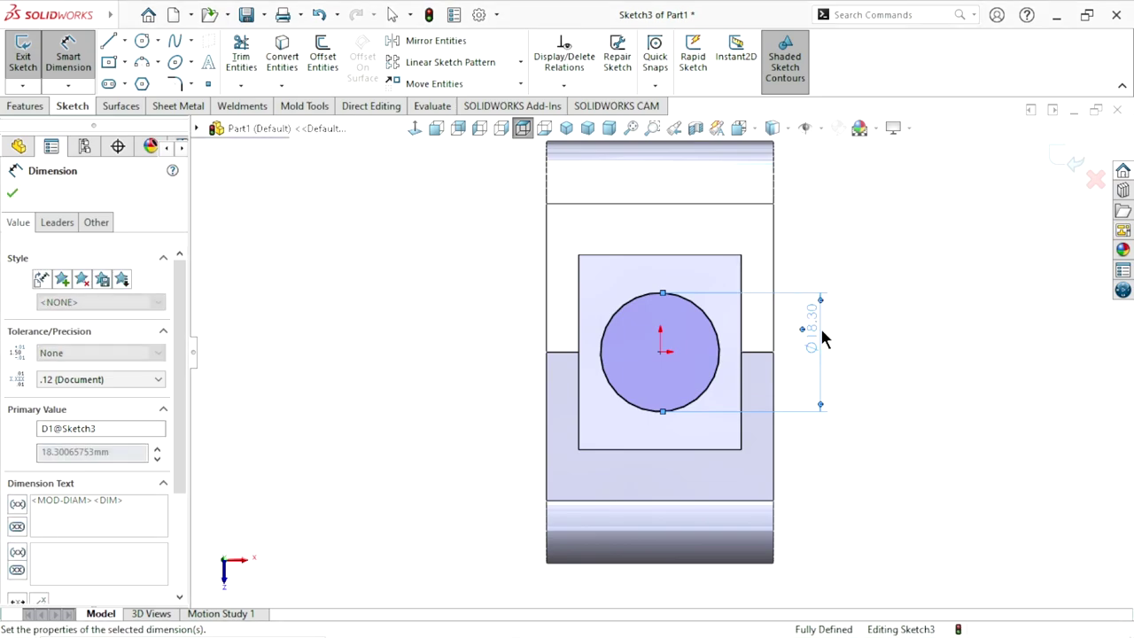
click(12, 193)
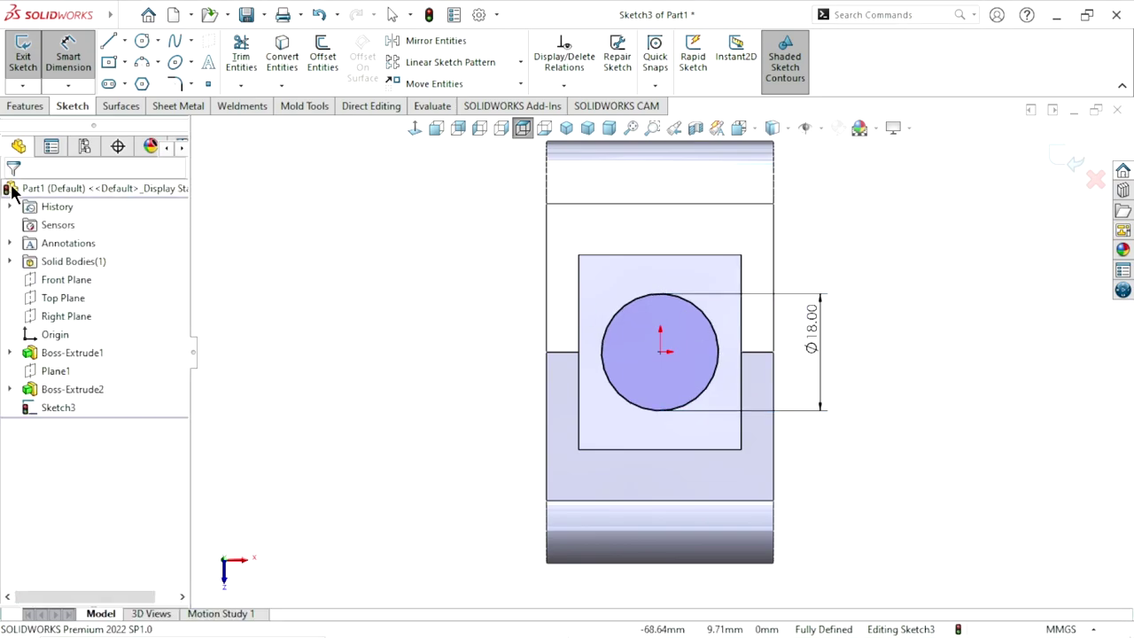
click(38, 104)
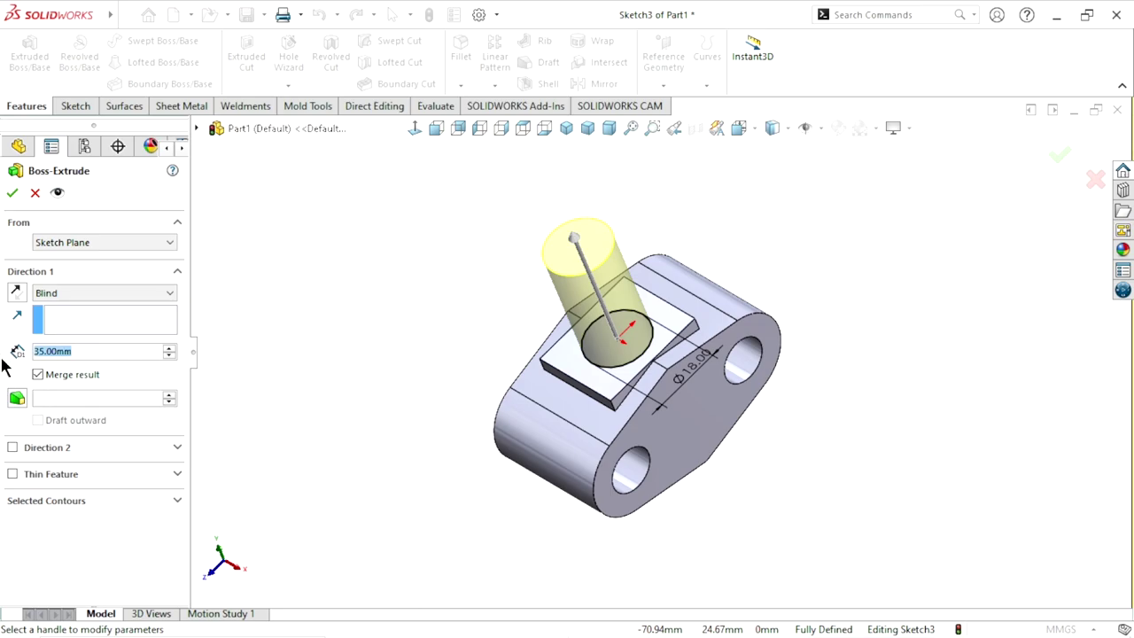
Step: Extrude the Ø18 circle 12 mm upward into a cylindrical post
text(12)
key(Return)
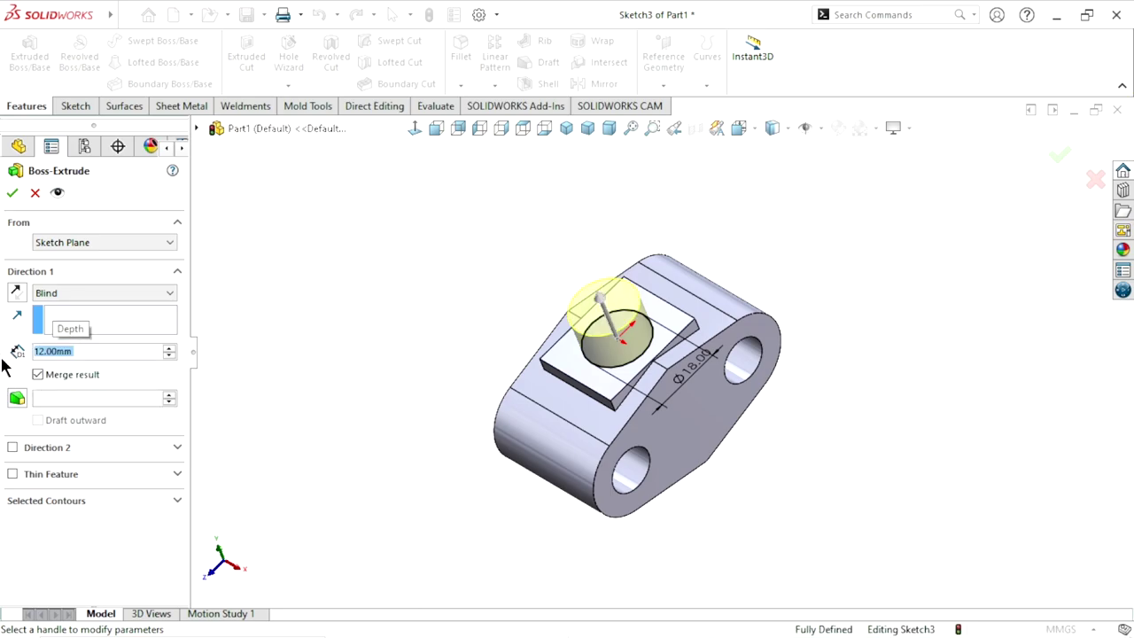
click(12, 198)
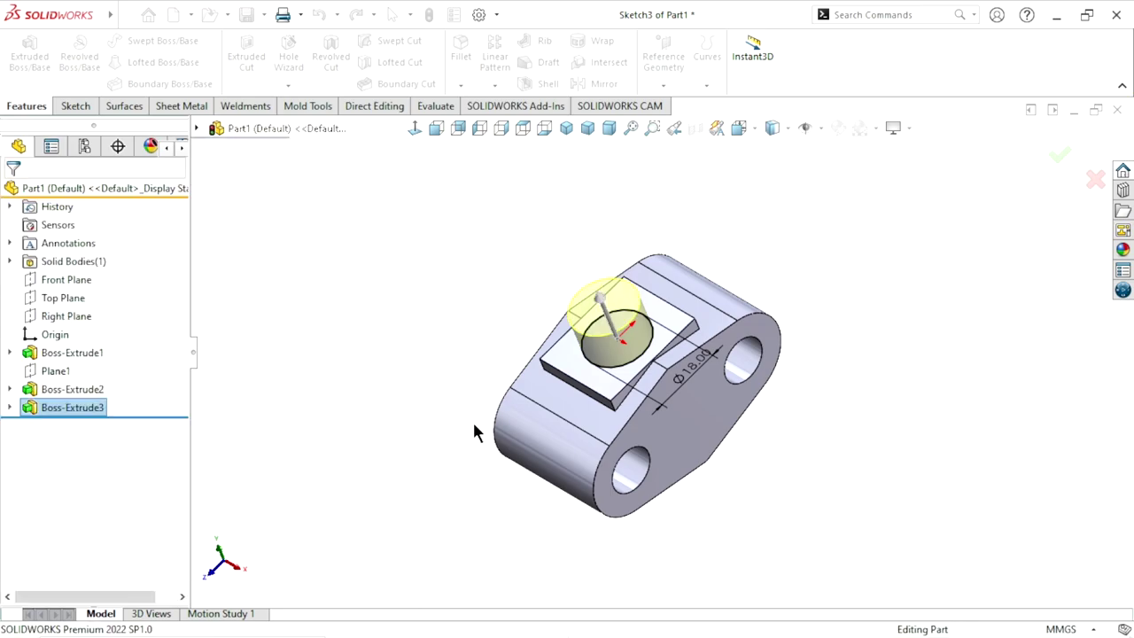
scroll(660, 390, up, 3)
scroll(673, 368, down, 3)
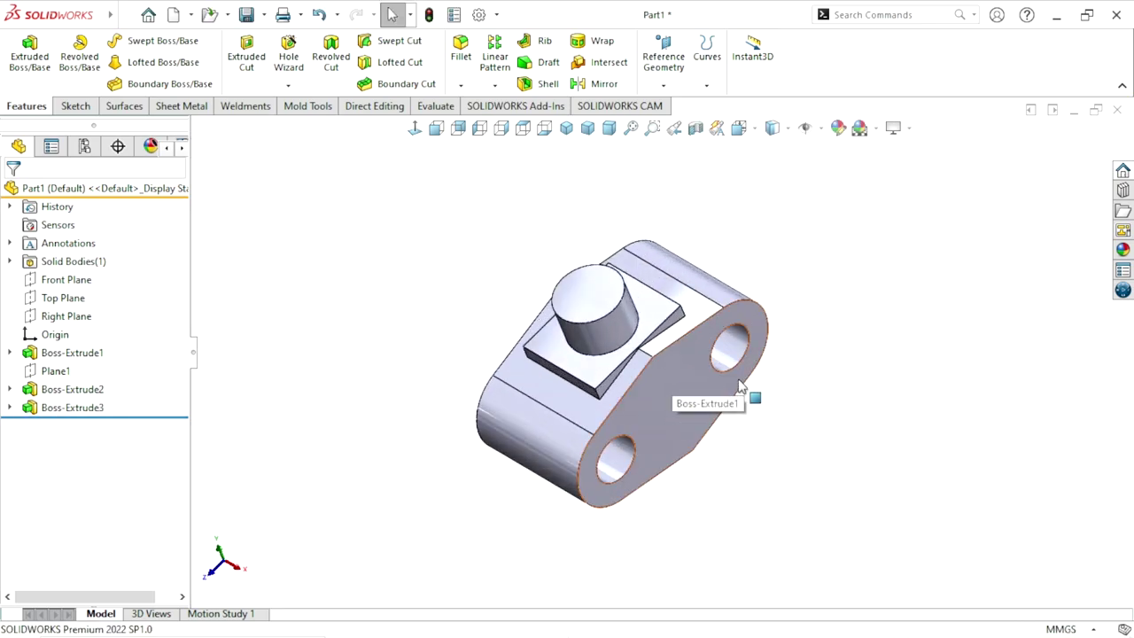
middle_drag(705, 410, 680, 373)
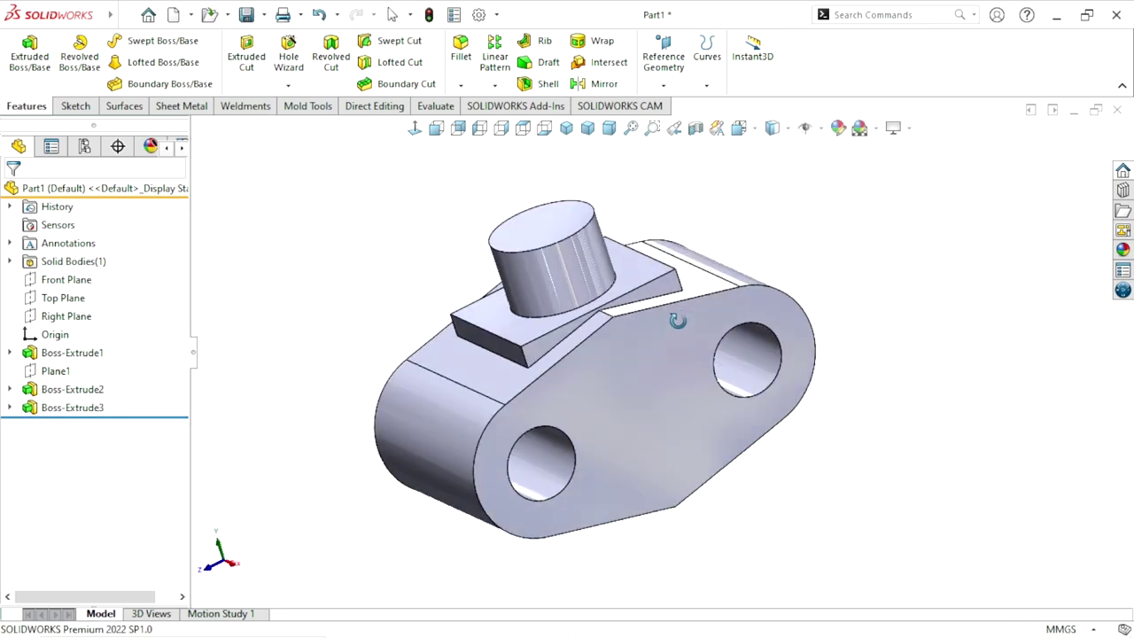
scroll(680, 373, down, 3)
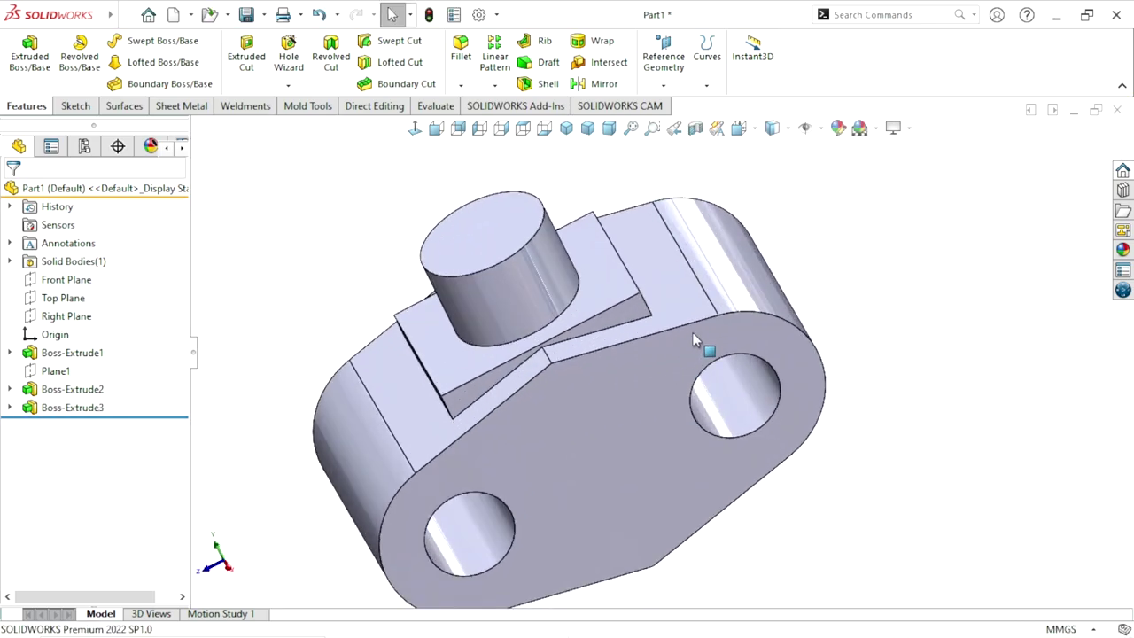
click(461, 85)
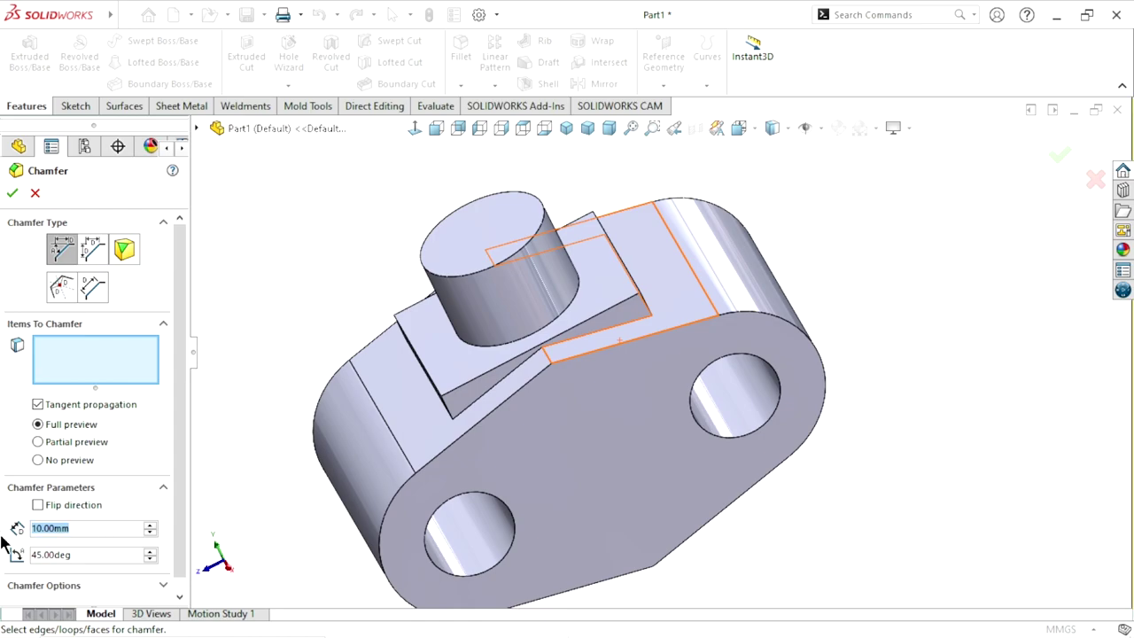
Step: Apply a 4 mm, 45° chamfer to the two opposite pad edges
text(4)
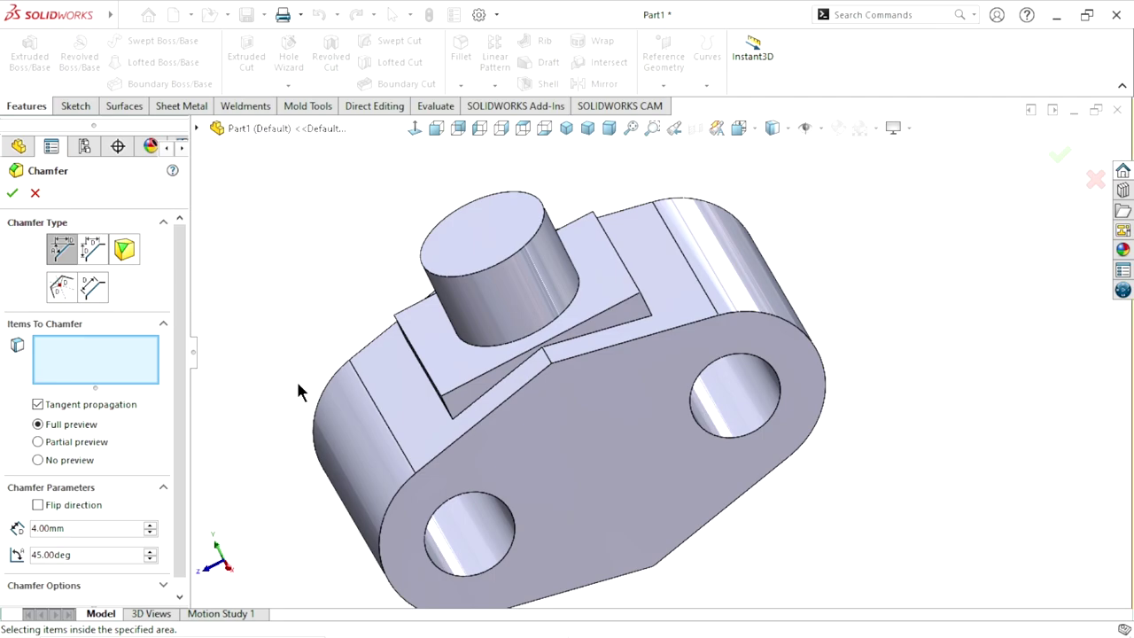
middle_drag(296, 381, 354, 357)
scroll(491, 345, down, 5)
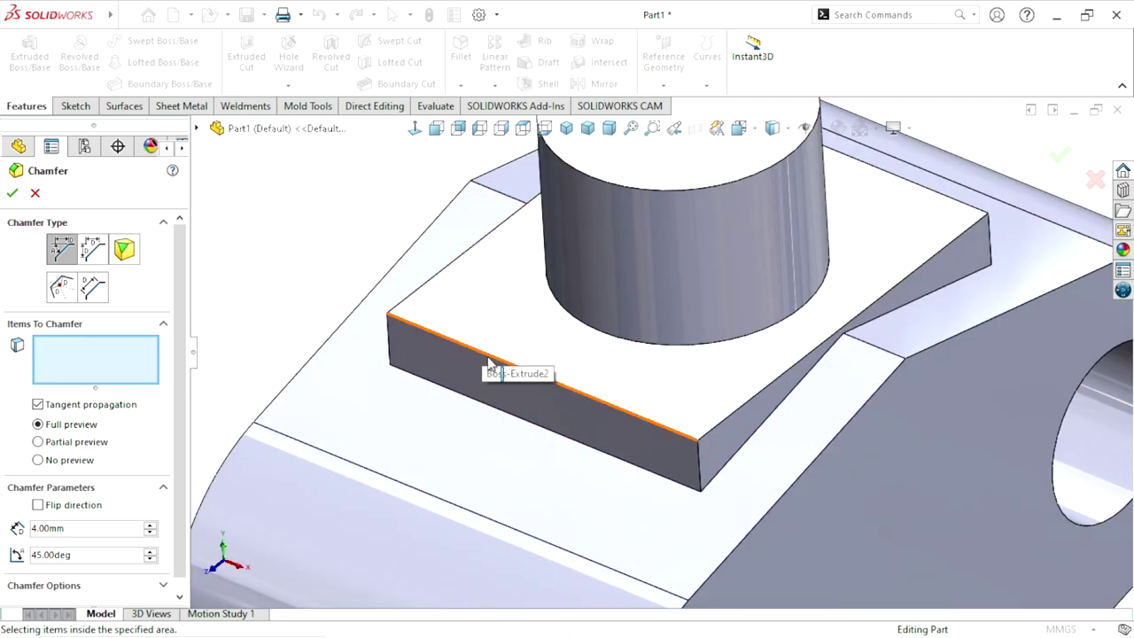
click(496, 356)
scroll(531, 372, up, 5)
mouse_move(567, 381)
middle_down()
mouse_move(609, 368)
mouse_move(630, 493)
mouse_move(673, 461)
mouse_move(582, 473)
mouse_move(582, 382)
mouse_move(585, 399)
middle_up()
scroll(753, 363, down, 5)
click(752, 363)
scroll(704, 445, up, 5)
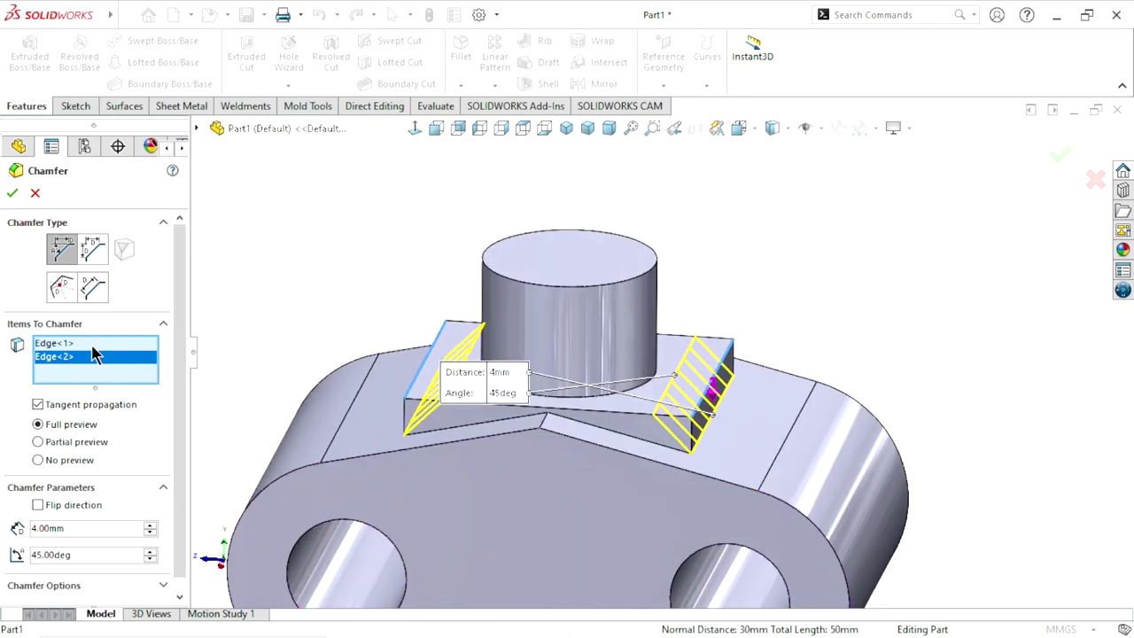
click(13, 193)
Step: Orbit the part to inspect the chamfers, front face and holes
scroll(668, 390, up, 5)
mouse_move(668, 390)
middle_down()
mouse_move(606, 323)
mouse_move(632, 470)
middle_up()
scroll(666, 385, down, 3)
middle_drag(685, 361, 626, 425)
scroll(627, 425, up, 3)
scroll(679, 379, down, 3)
mouse_move(680, 379)
middle_down()
mouse_move(679, 425)
mouse_move(653, 456)
middle_up()
scroll(653, 455, down, 3)
scroll(607, 417, up, 3)
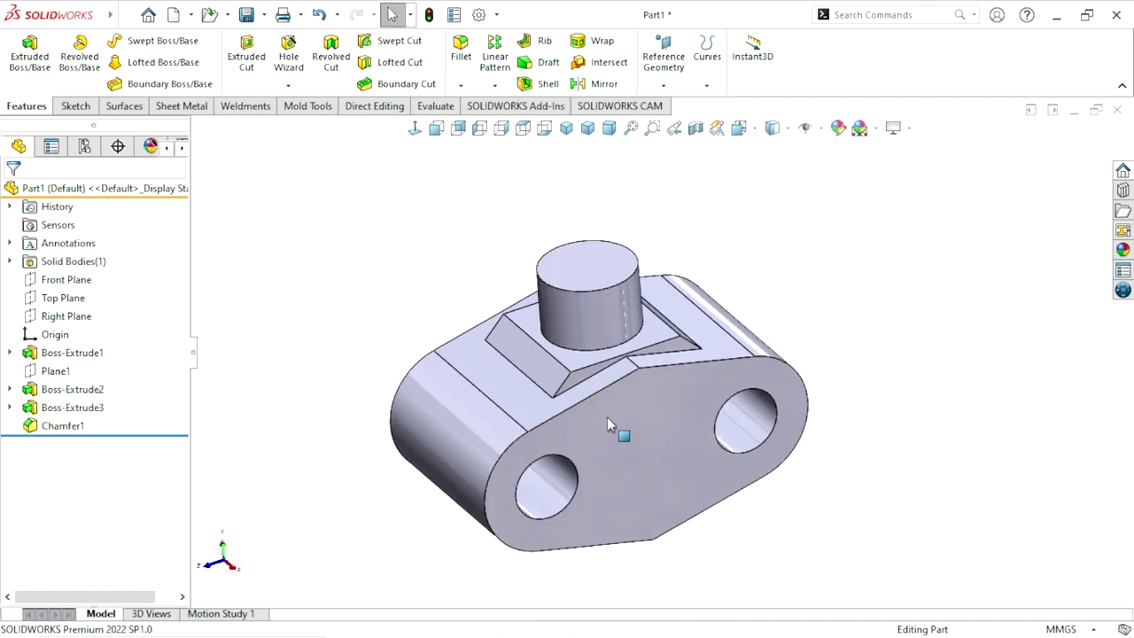
mouse_move(624, 434)
middle_down()
mouse_move(614, 455)
mouse_move(628, 348)
middle_up()
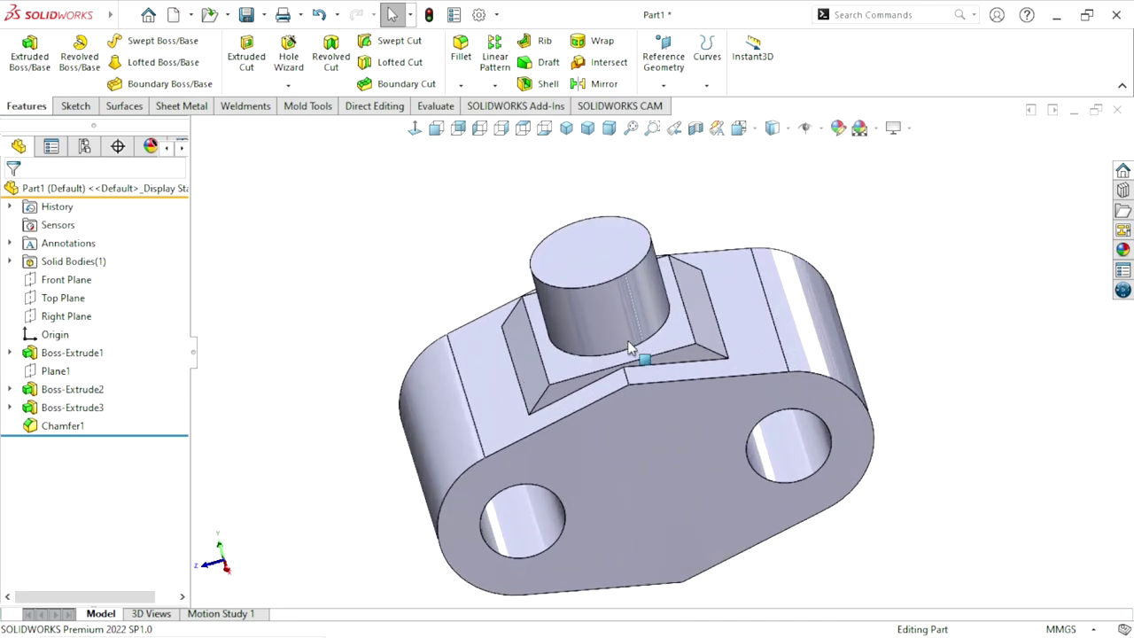
scroll(693, 413, up, 3)
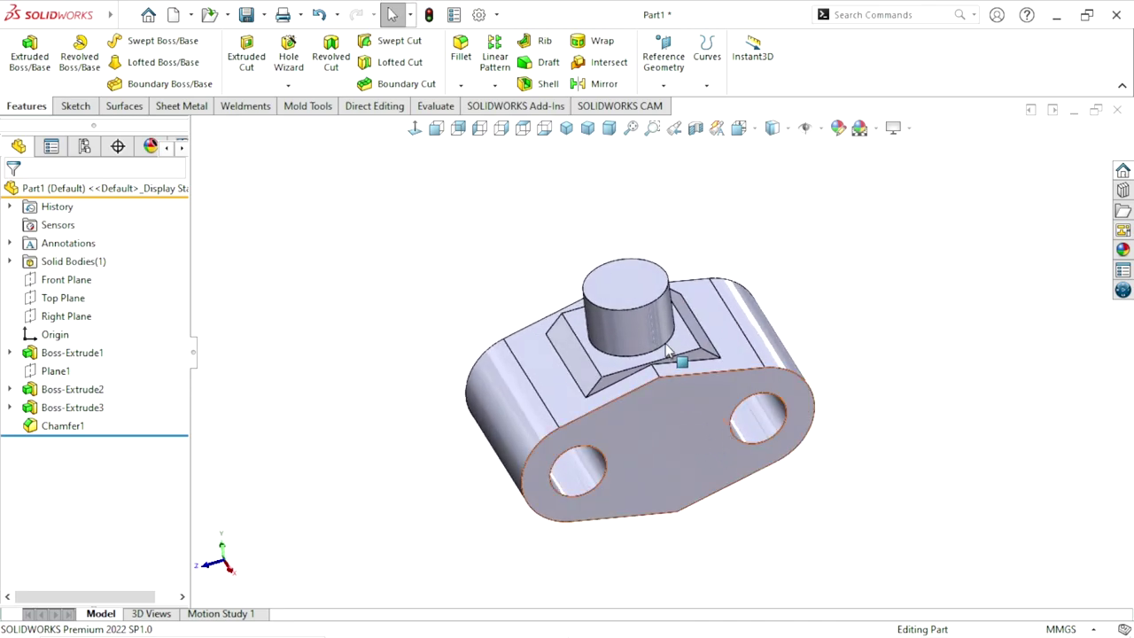
scroll(678, 376, up, 2)
scroll(682, 382, down, 4)
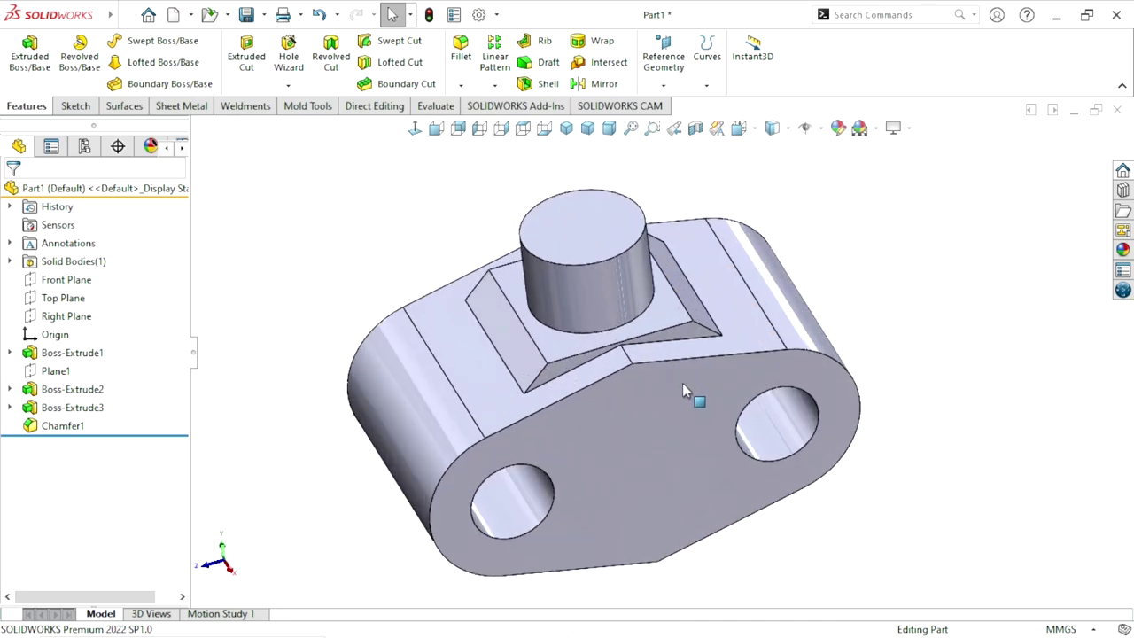
scroll(660, 400, up, 3)
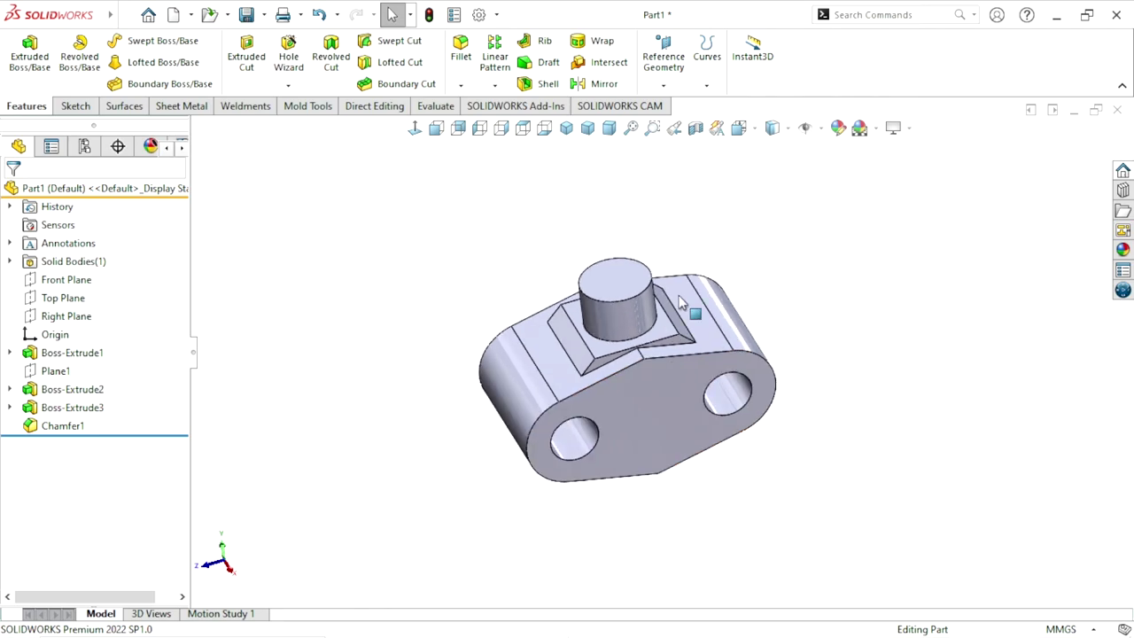
Step: Start a sketch on the post's top face and draw a circle centred on the origin
click(617, 283)
click(681, 233)
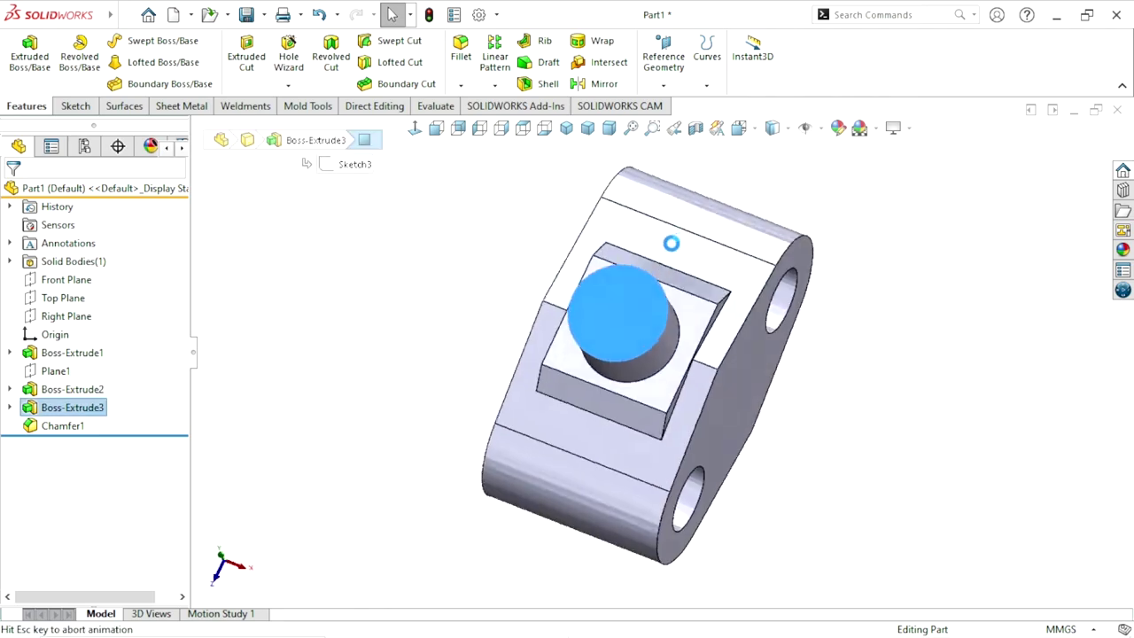
click(142, 41)
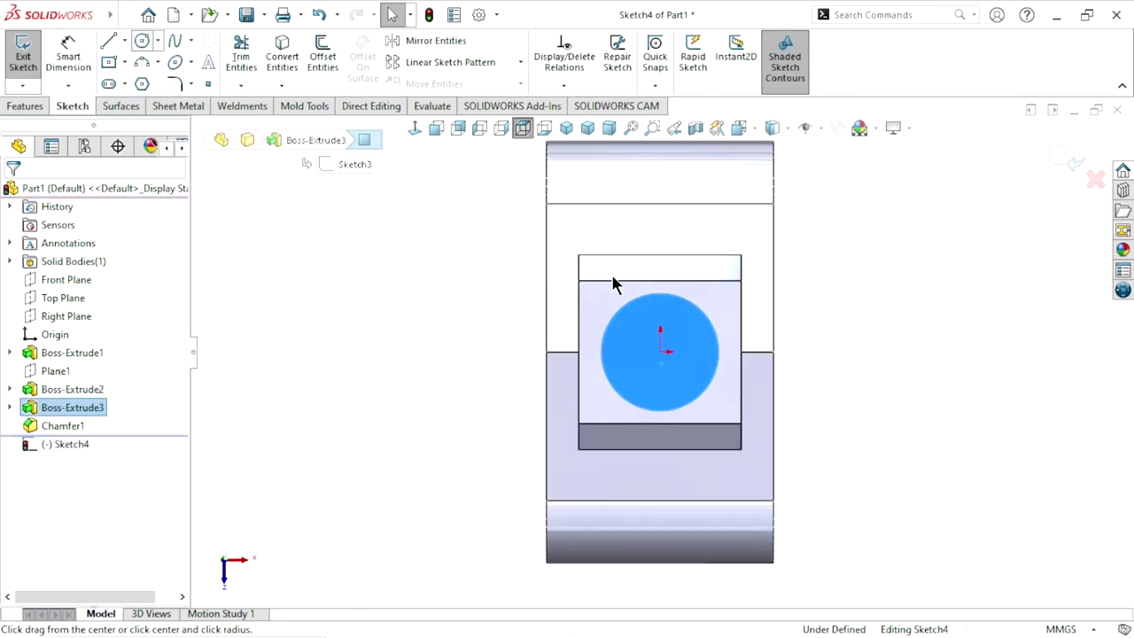
scroll(682, 372, down, 4)
click(664, 360)
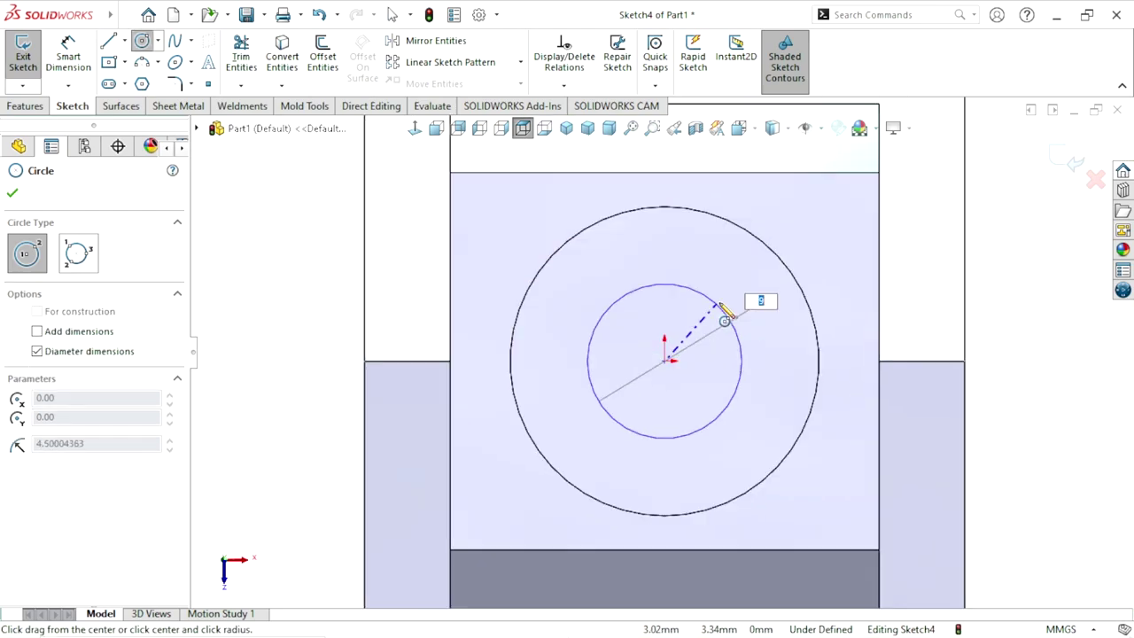
click(744, 306)
Step: Dimension the circle to a 12 mm diameter
click(65, 64)
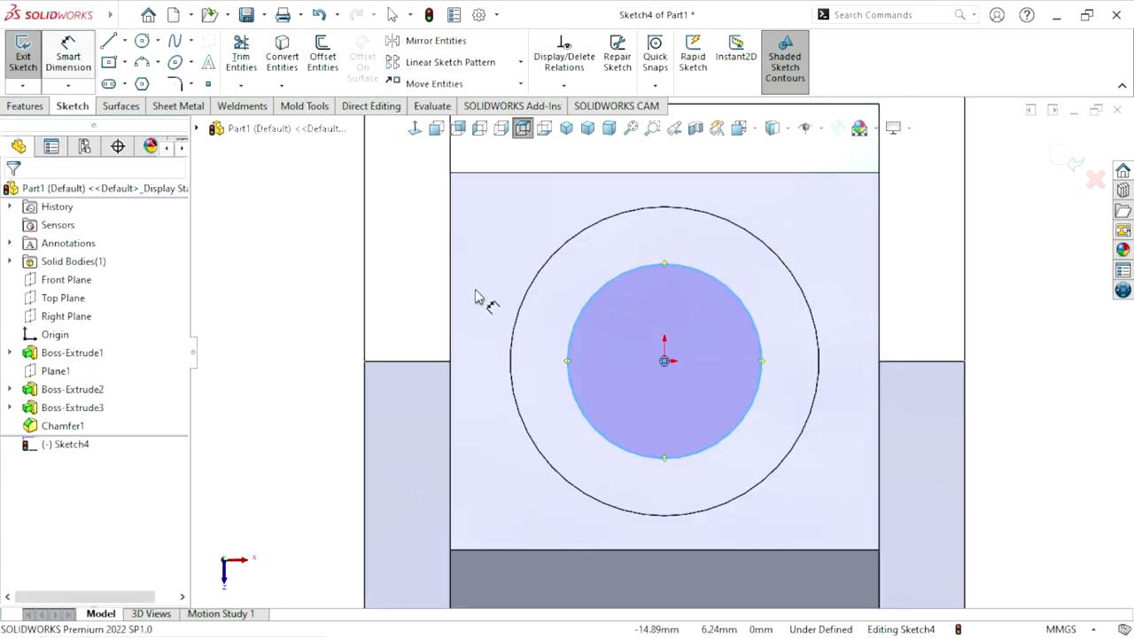
click(767, 372)
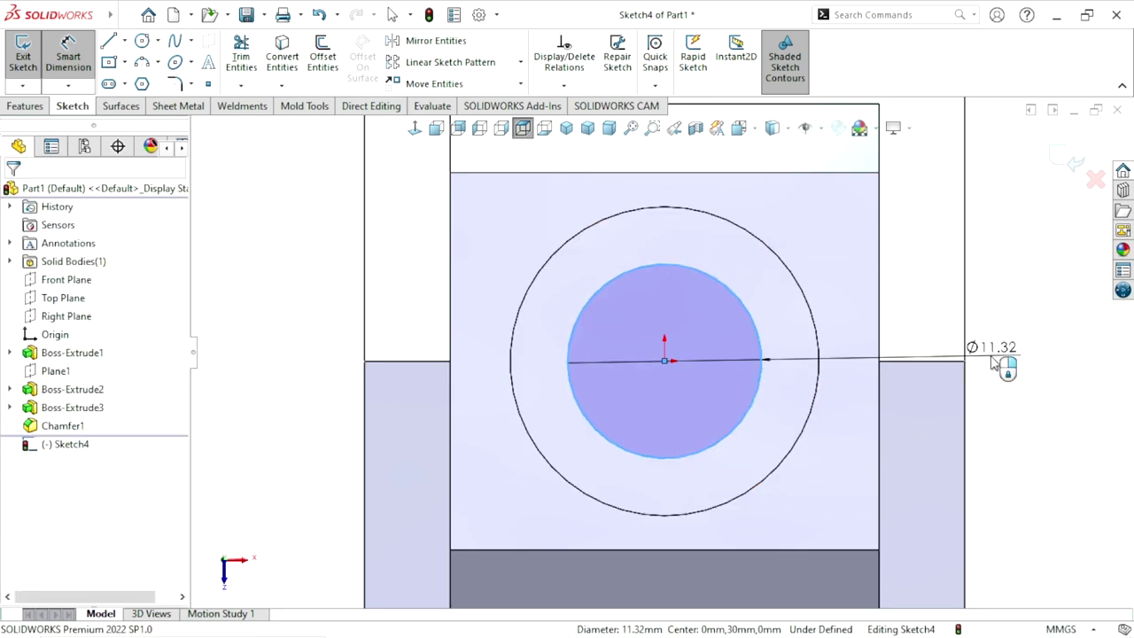
click(992, 361)
key(Return)
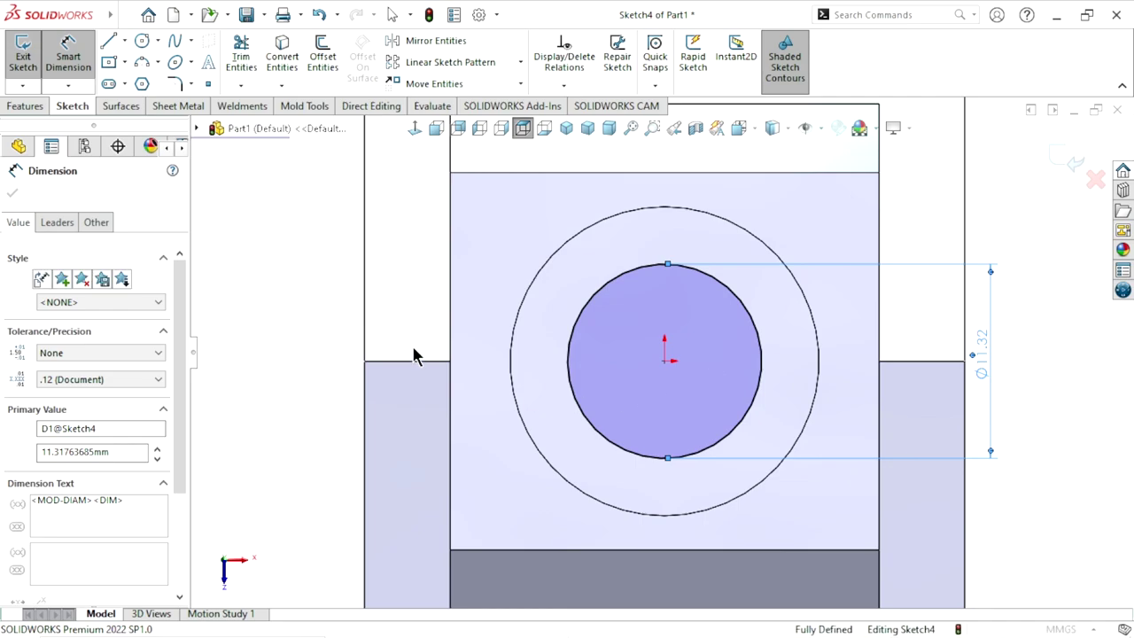
click(12, 192)
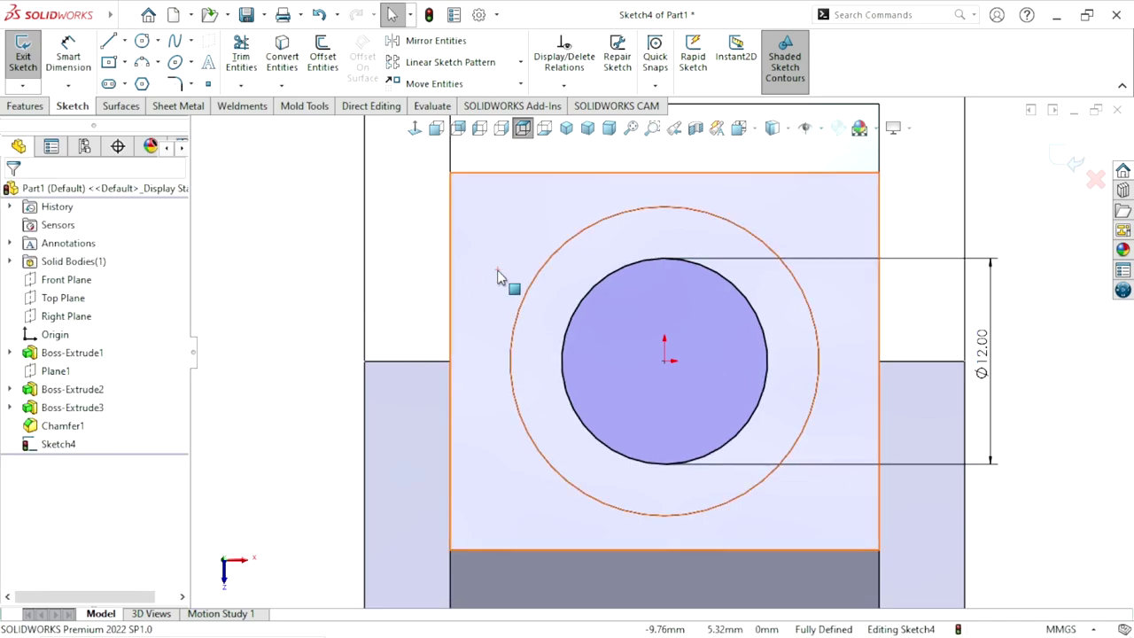
scroll(749, 349, up, 3)
scroll(749, 390, up, 1)
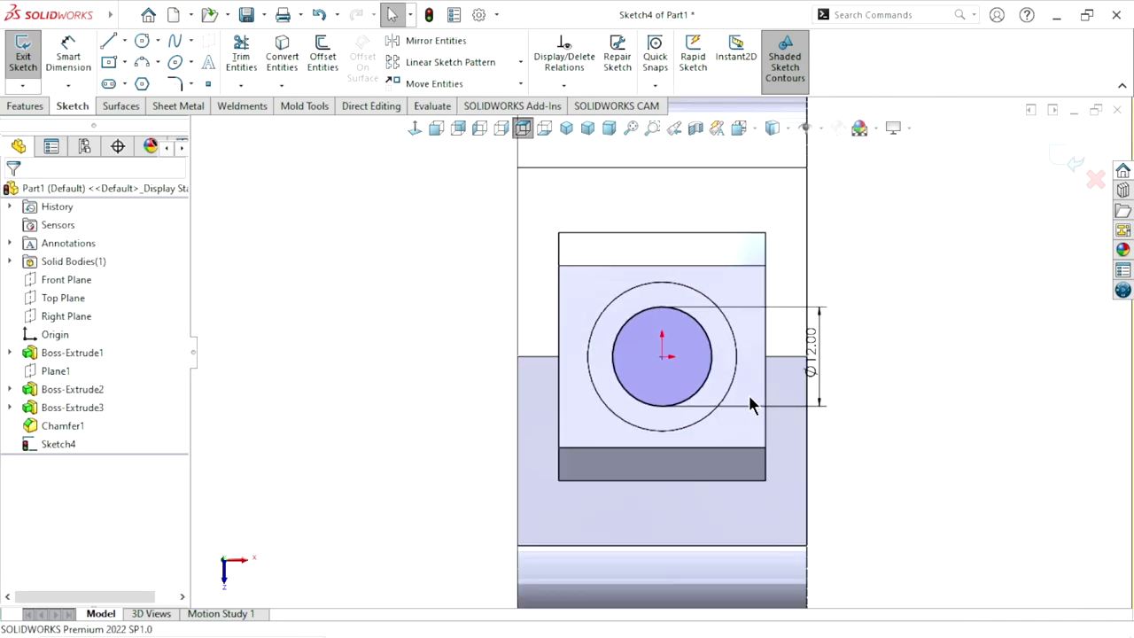
mouse_move(749, 394)
middle_down()
mouse_move(715, 250)
mouse_move(744, 310)
middle_up()
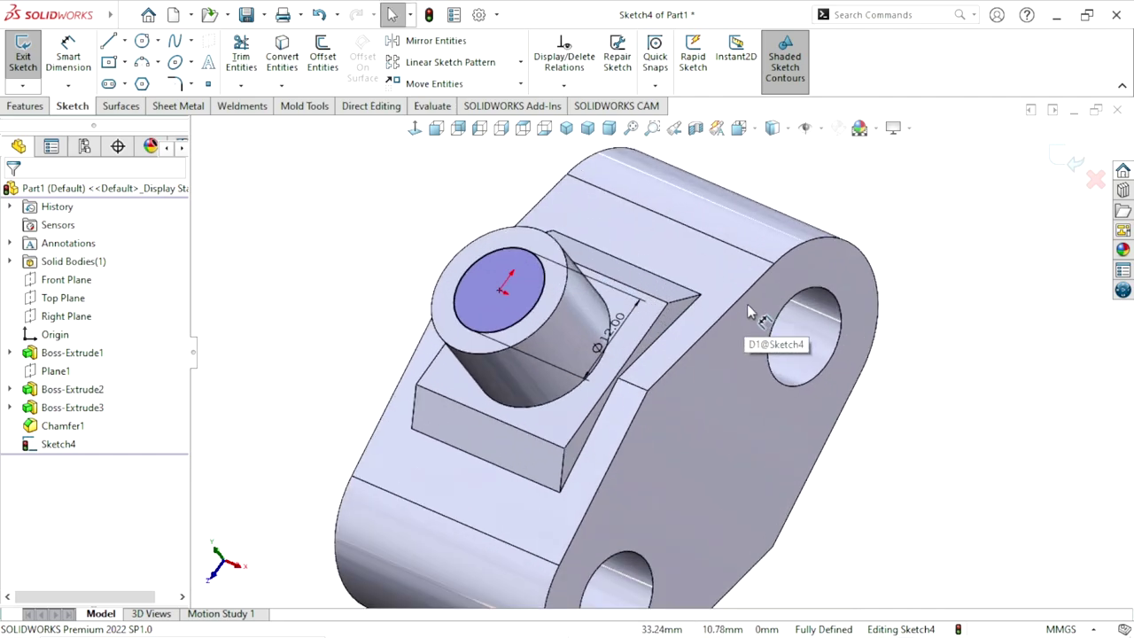
click(26, 106)
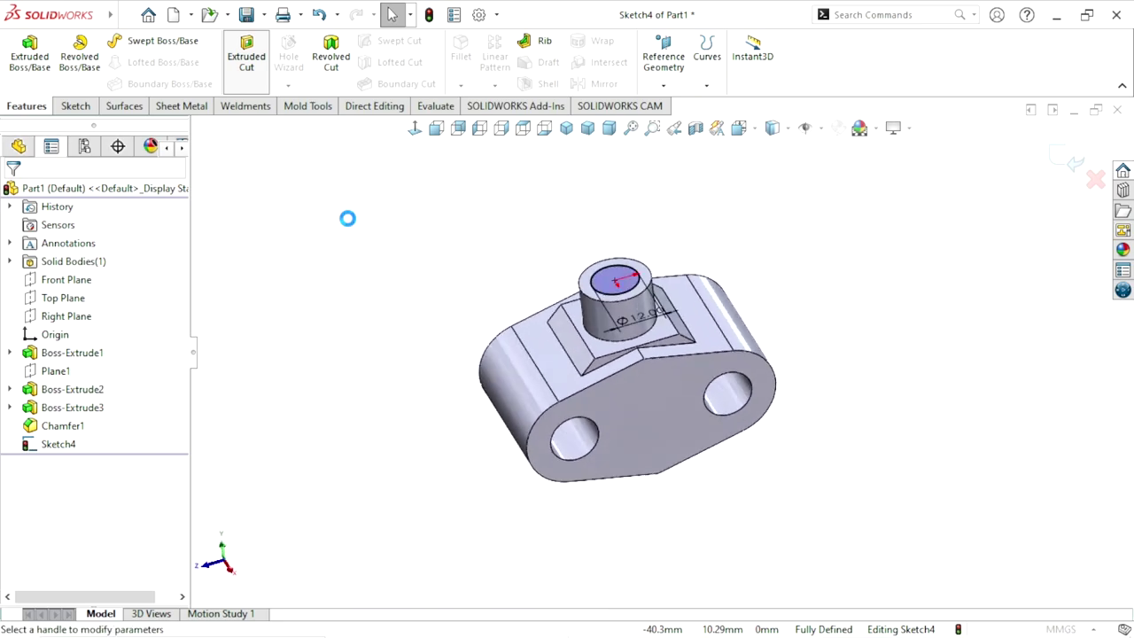
Step: Cut the Ø12 circle 30 mm blind into the post and orbit to view the hole
click(104, 352)
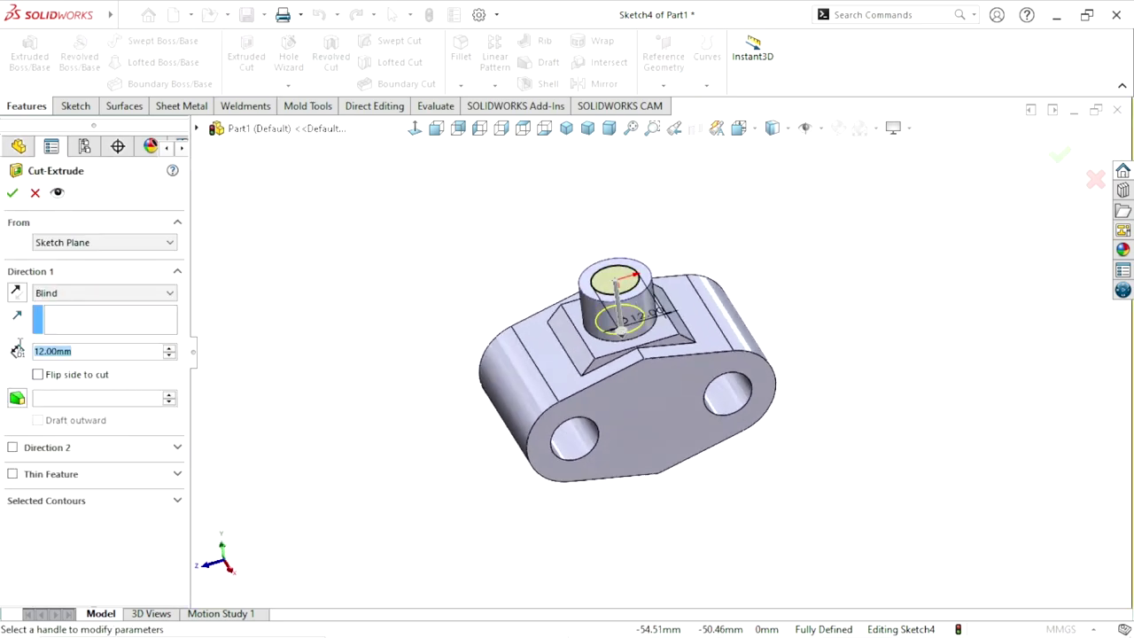
text(30)
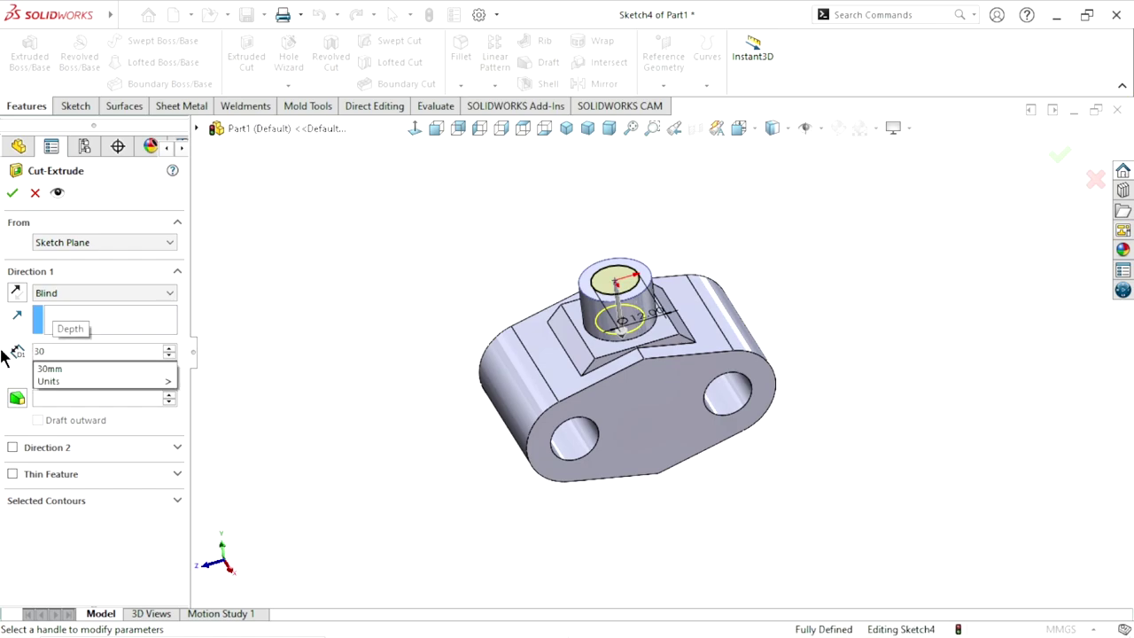
key(Return)
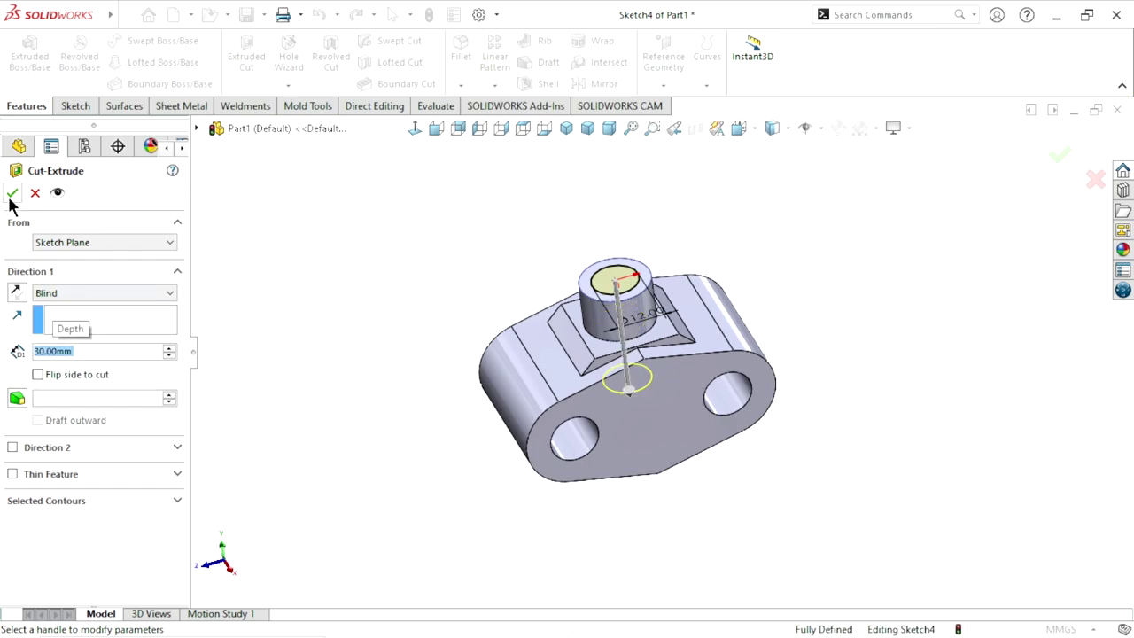
click(12, 194)
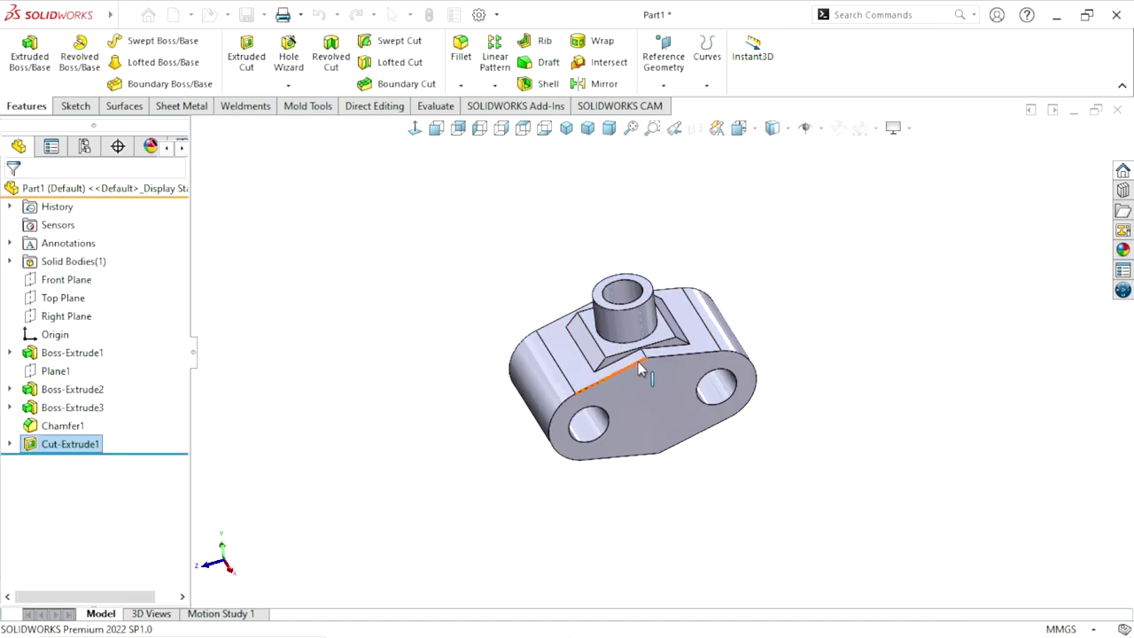
mouse_move(693, 392)
middle_down()
mouse_move(706, 263)
mouse_move(691, 398)
mouse_move(669, 317)
mouse_move(709, 406)
mouse_move(678, 375)
mouse_move(664, 384)
mouse_move(716, 384)
mouse_move(744, 315)
mouse_move(688, 385)
middle_up()
scroll(715, 372, down, 3)
scroll(708, 405, up, 3)
scroll(669, 367, down, 3)
scroll(835, 334, down, 3)
middle_drag(835, 333, 817, 328)
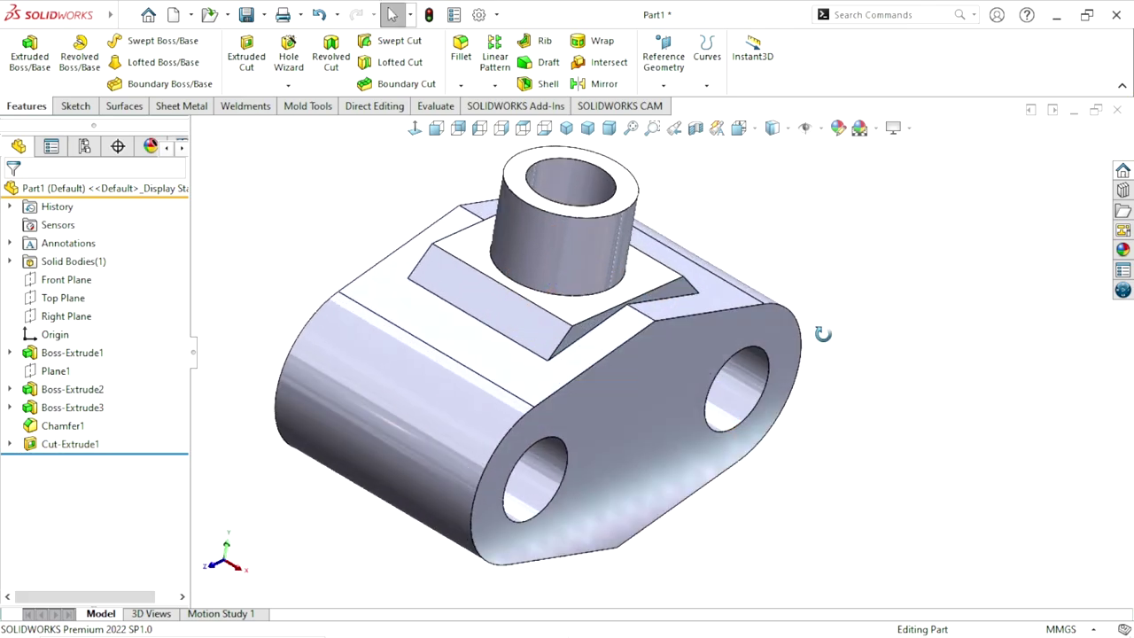
Step: Create a reference plane offset 25 mm from the Top Plane
click(663, 62)
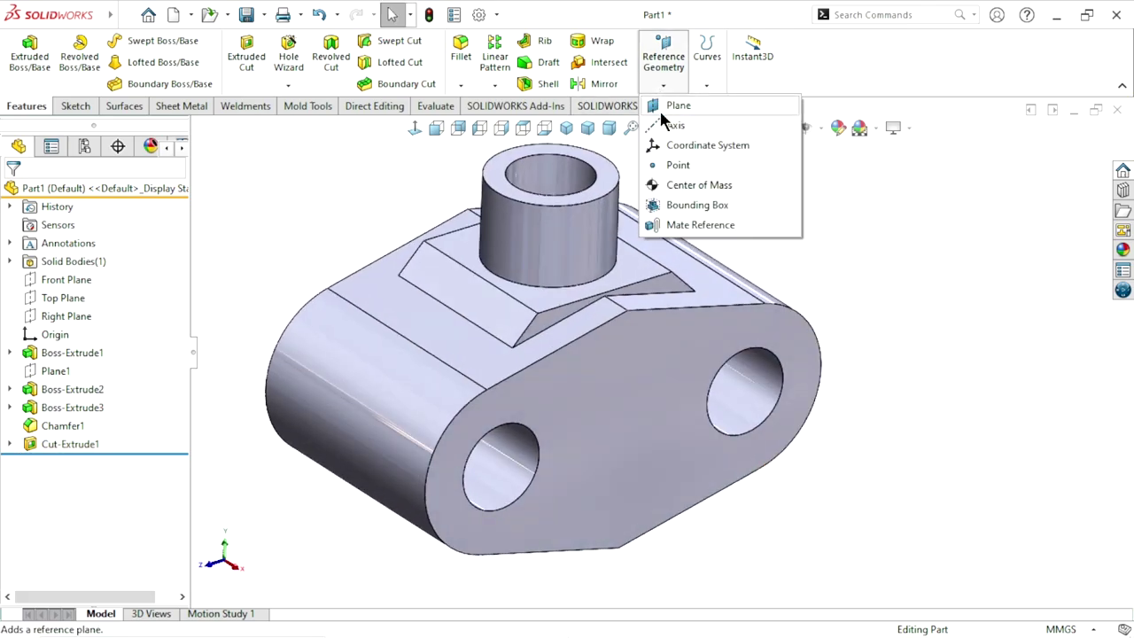
click(678, 106)
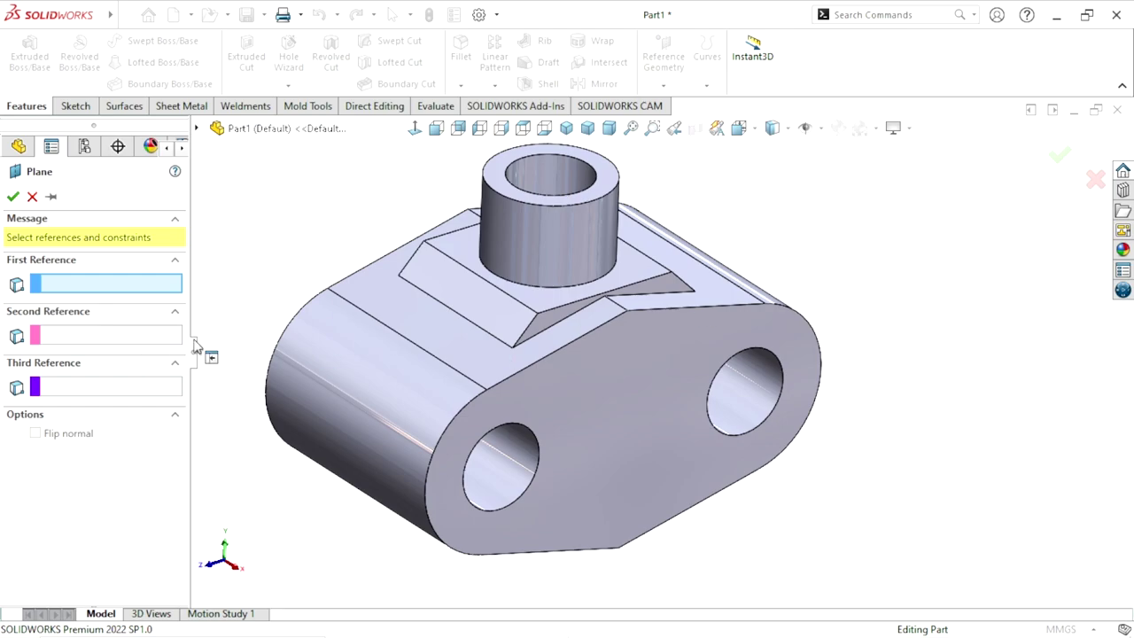
key(f)
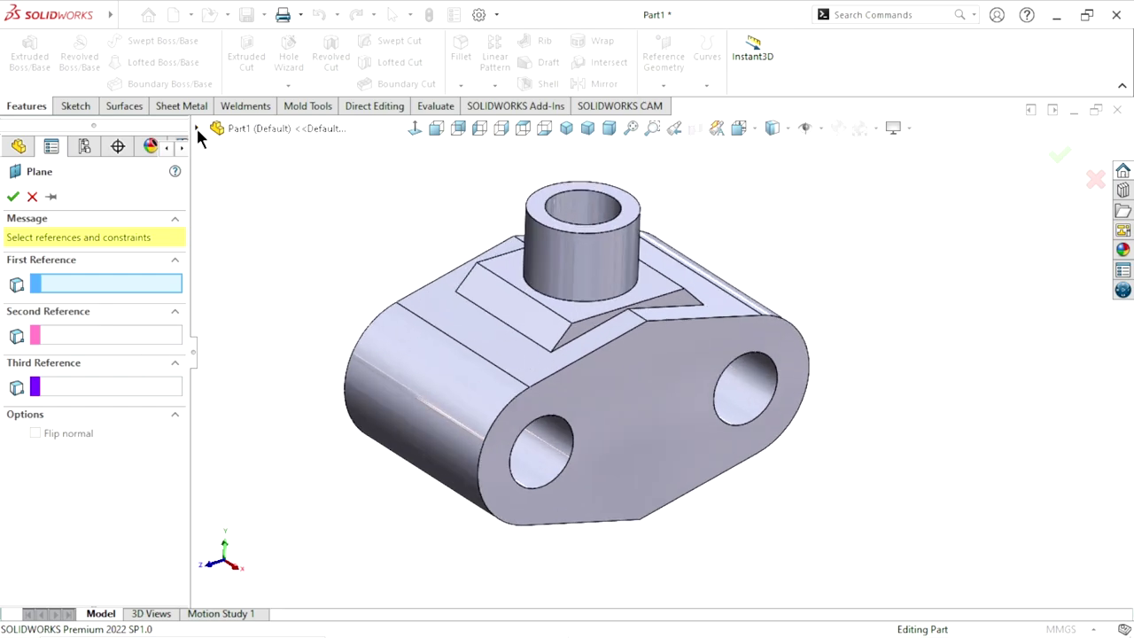
click(196, 128)
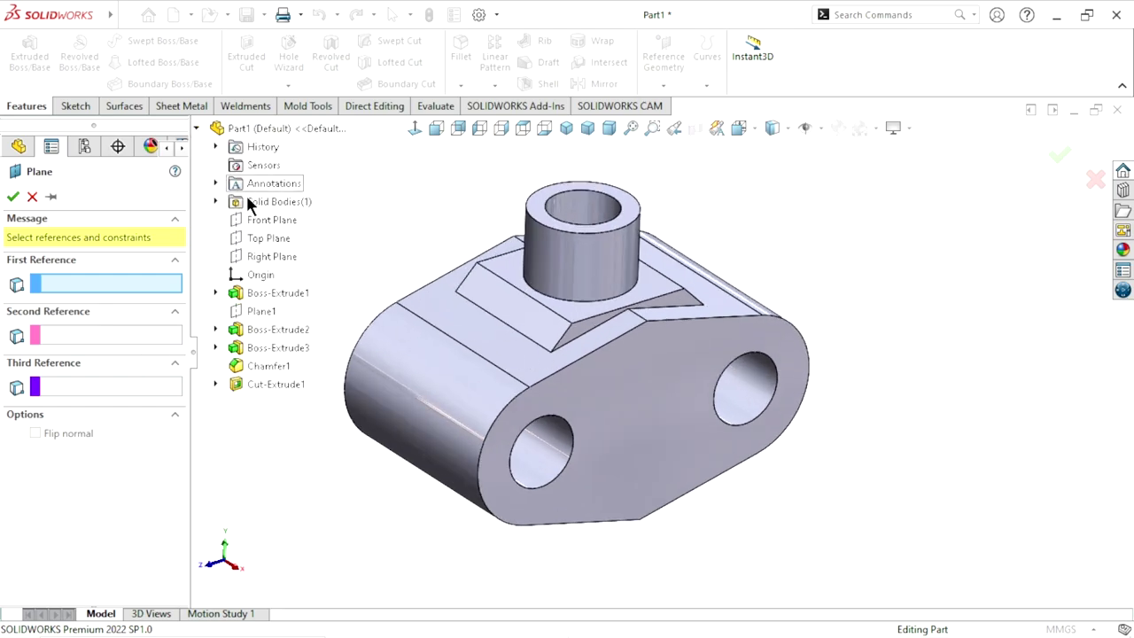
click(268, 241)
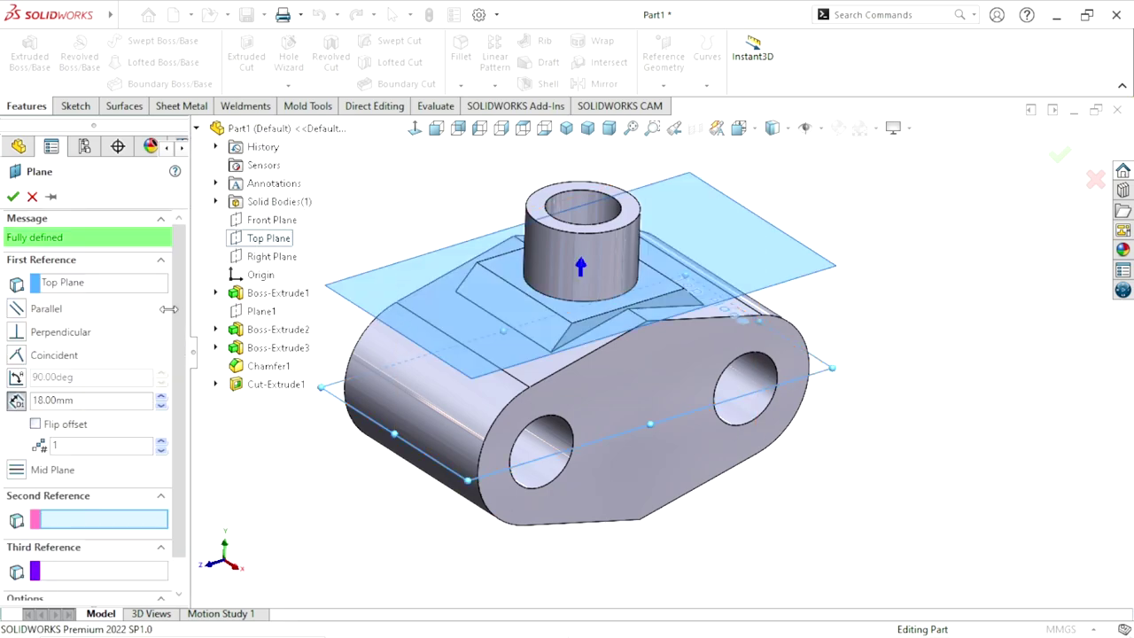
click(80, 402)
text(25)
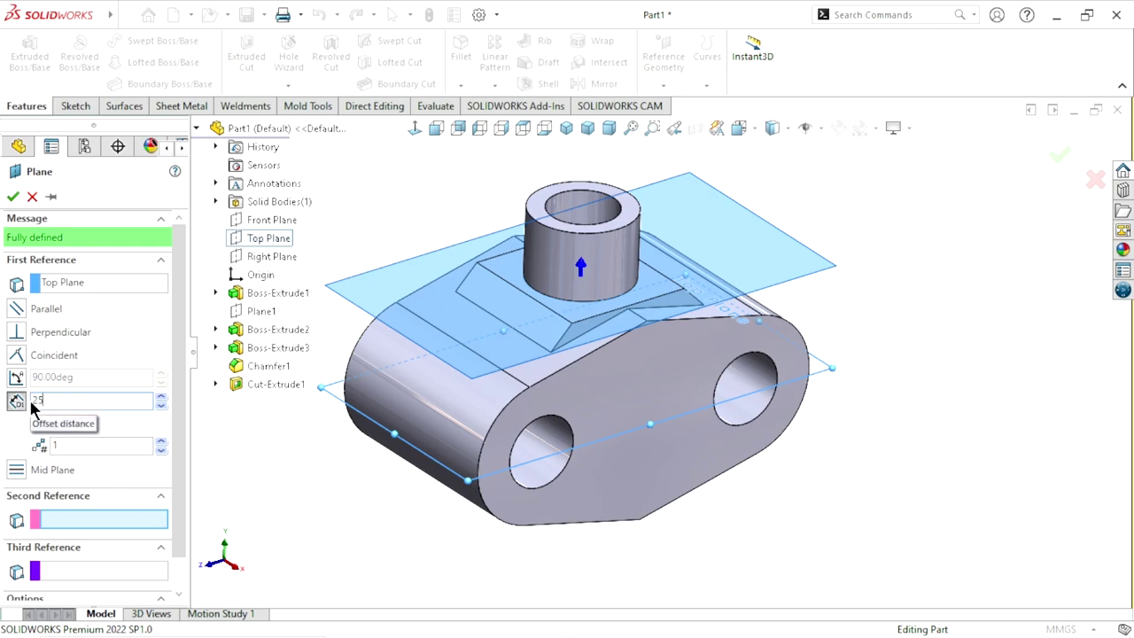
key(Return)
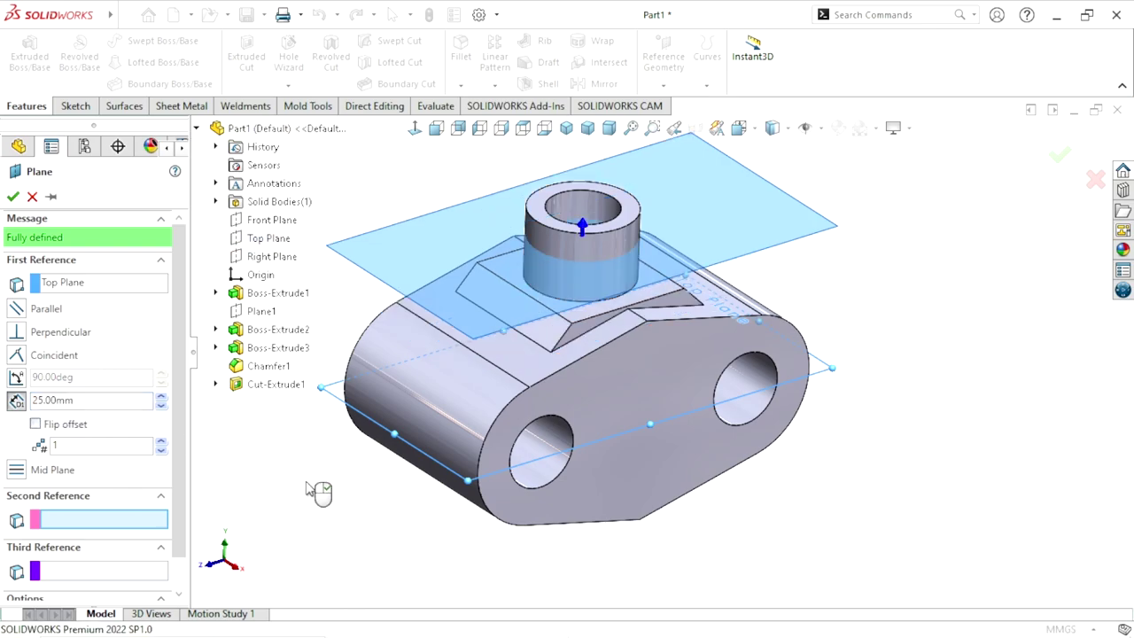
Step: Flip the plane offset to the other side, accept Plane2, and start a sketch on it
middle_drag(319, 493, 329, 486)
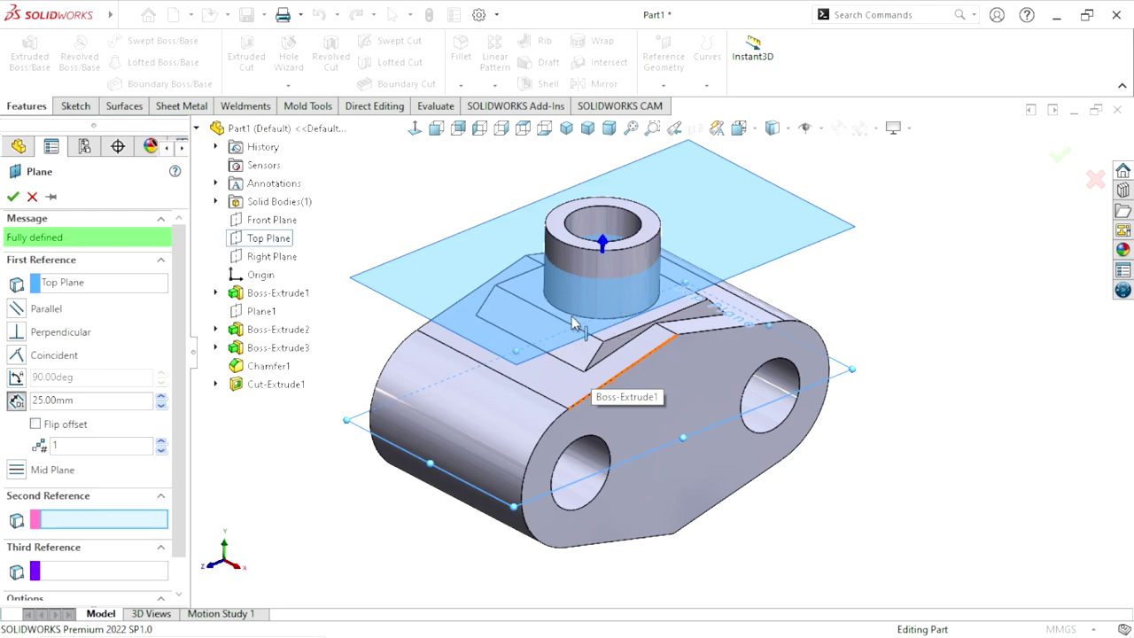
scroll(663, 385, down, 3)
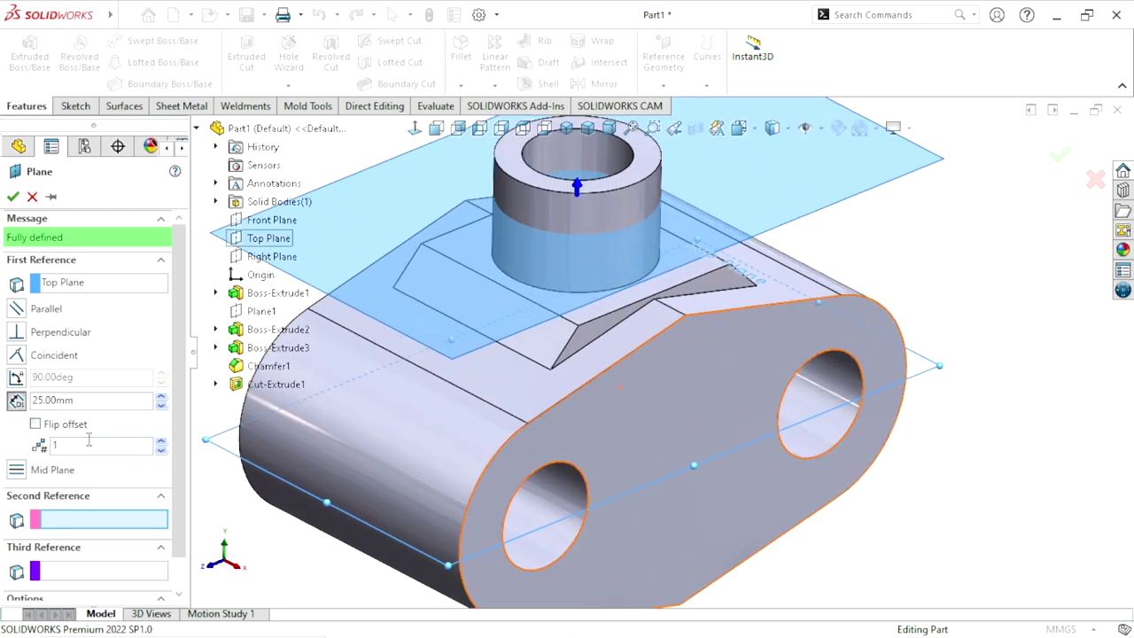
click(35, 424)
scroll(501, 381, up, 3)
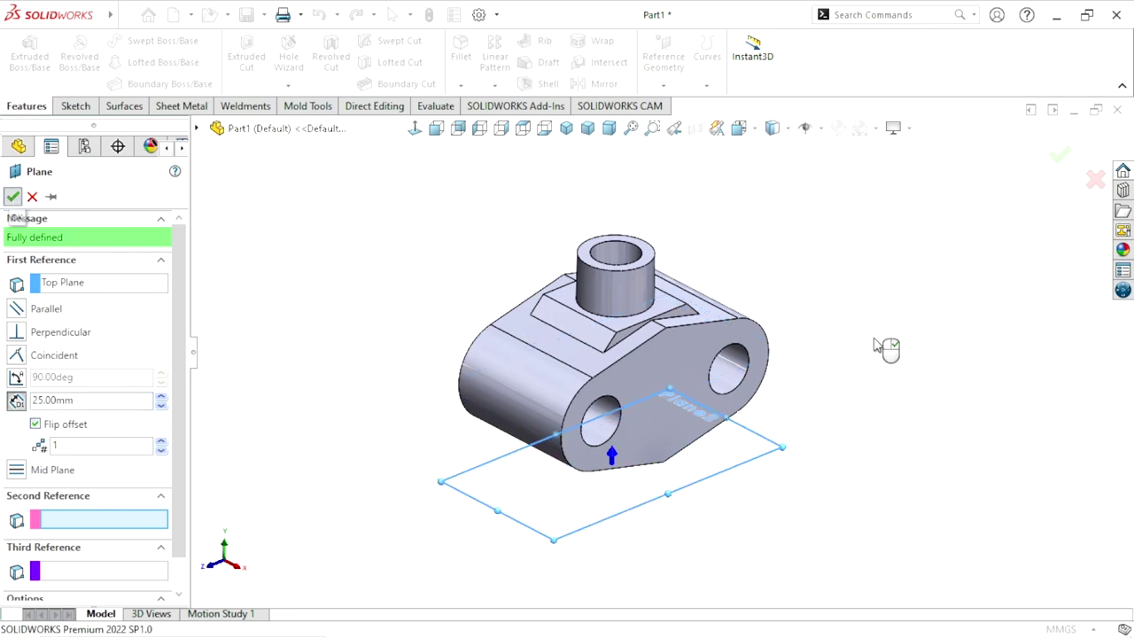
right_click(764, 462)
click(760, 454)
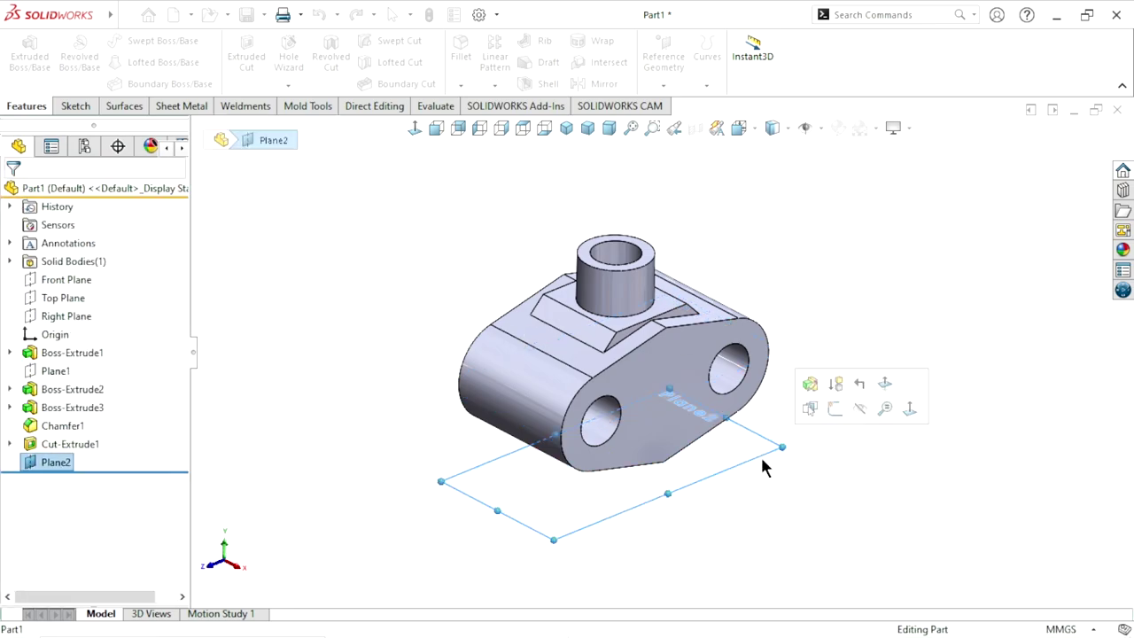
click(824, 414)
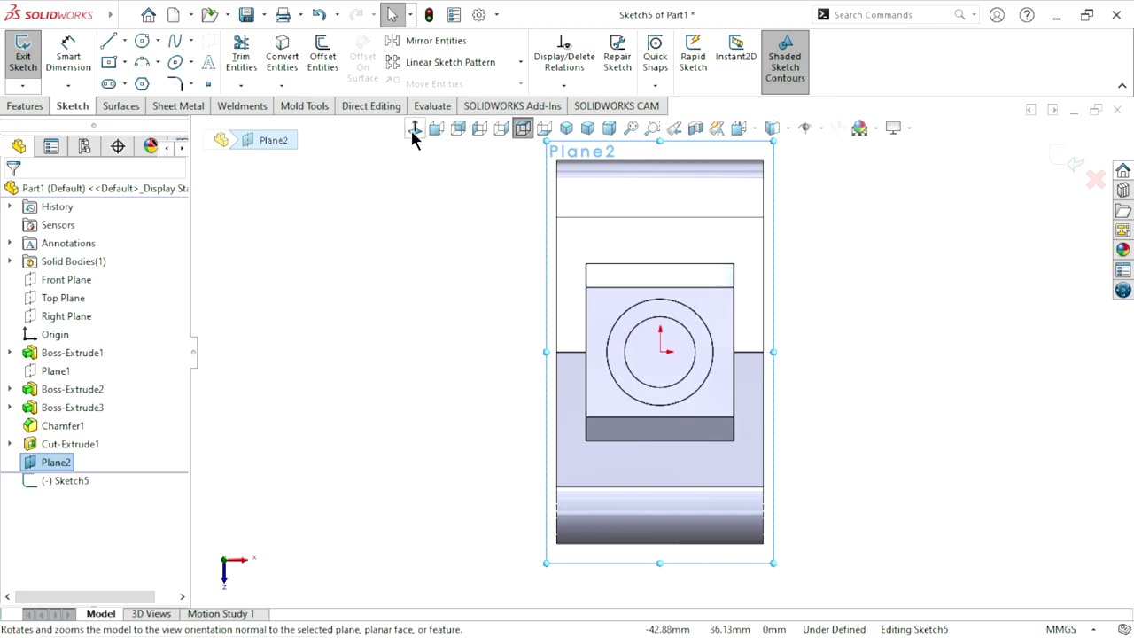
Step: On Plane2, draw a circle centred on the origin and dimension its diameter to 28 mm
click(414, 128)
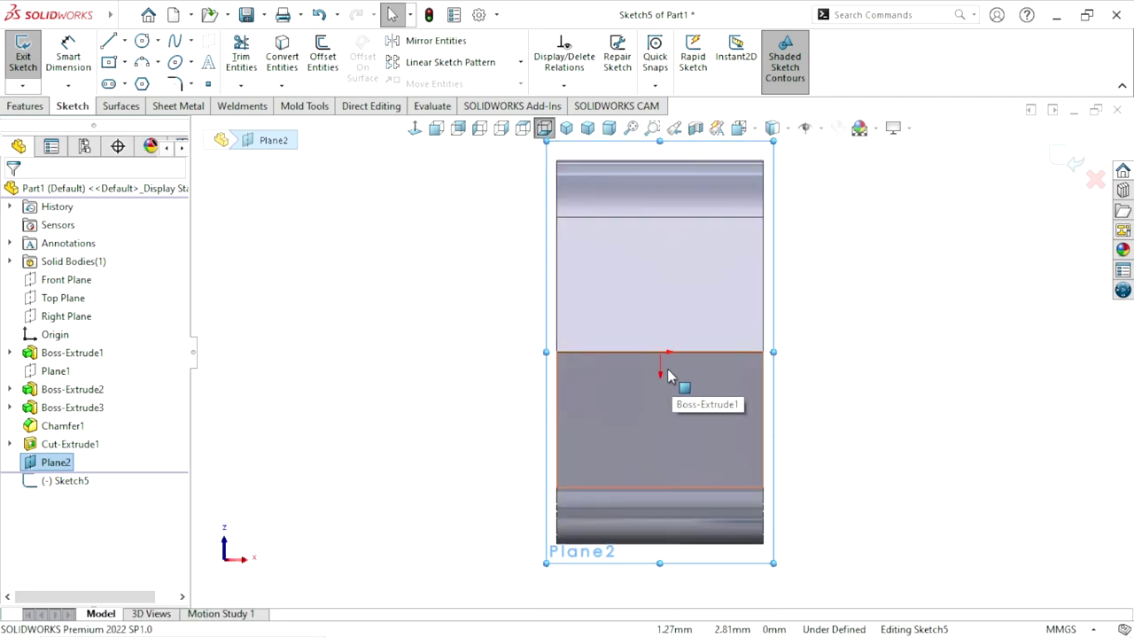
scroll(666, 379, up, 1)
scroll(666, 380, down, 1)
click(141, 40)
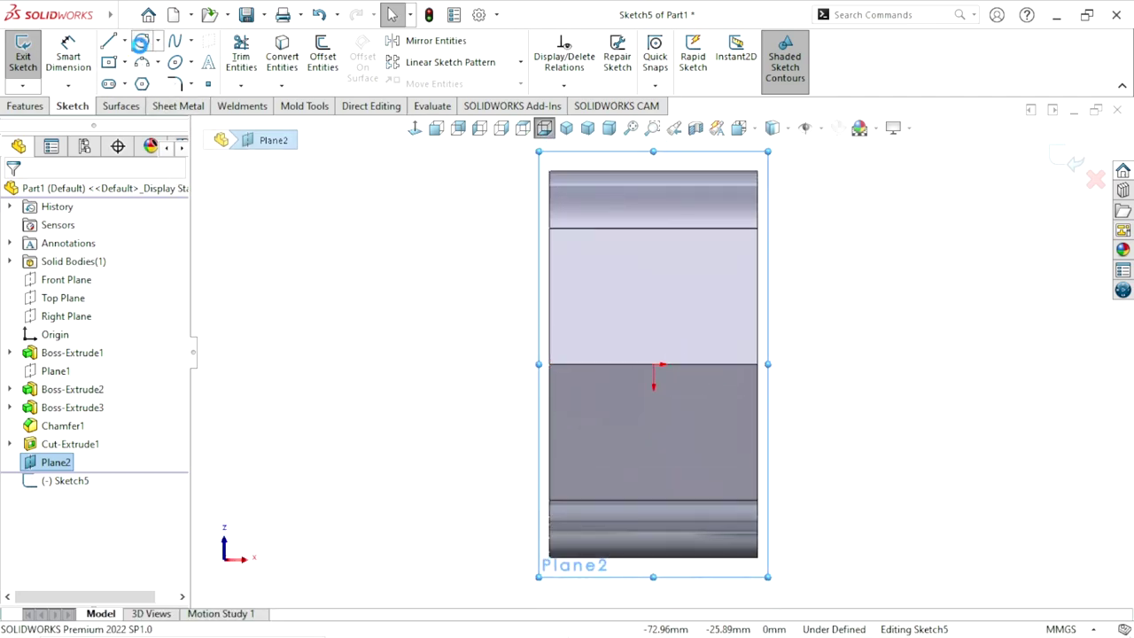
click(654, 364)
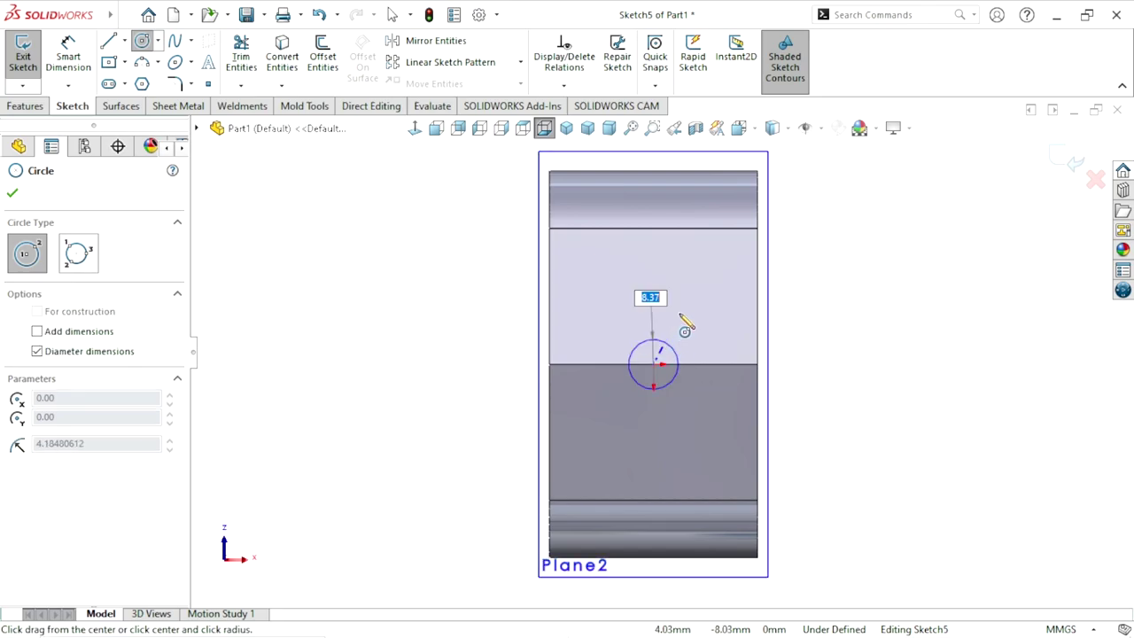
click(694, 293)
click(68, 55)
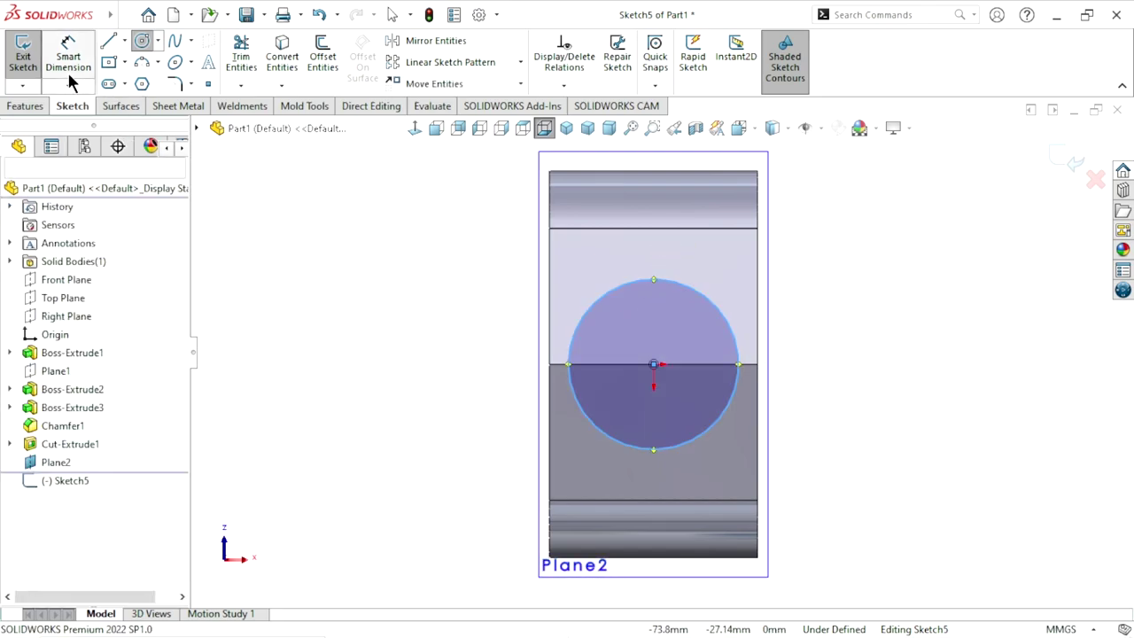
click(738, 381)
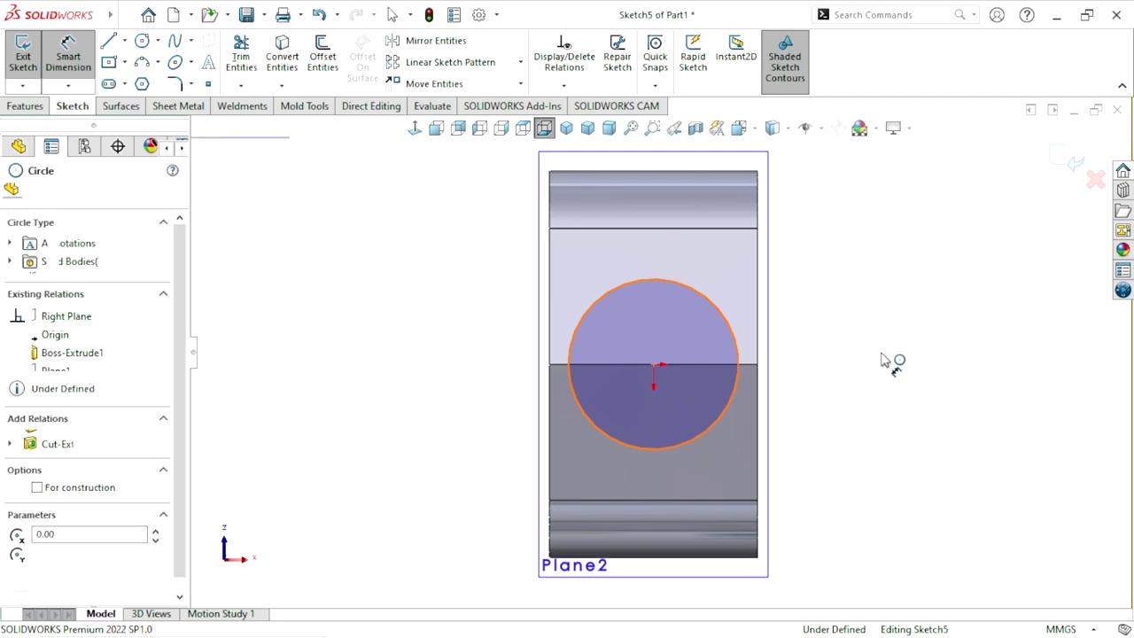
click(871, 368)
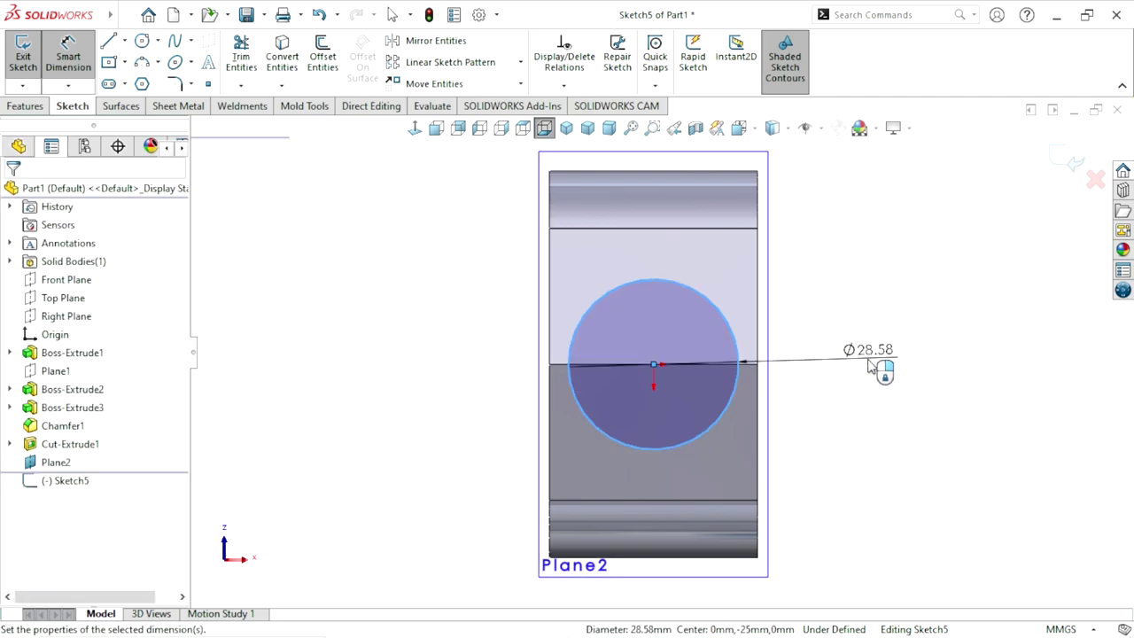
text(28)
key(Return)
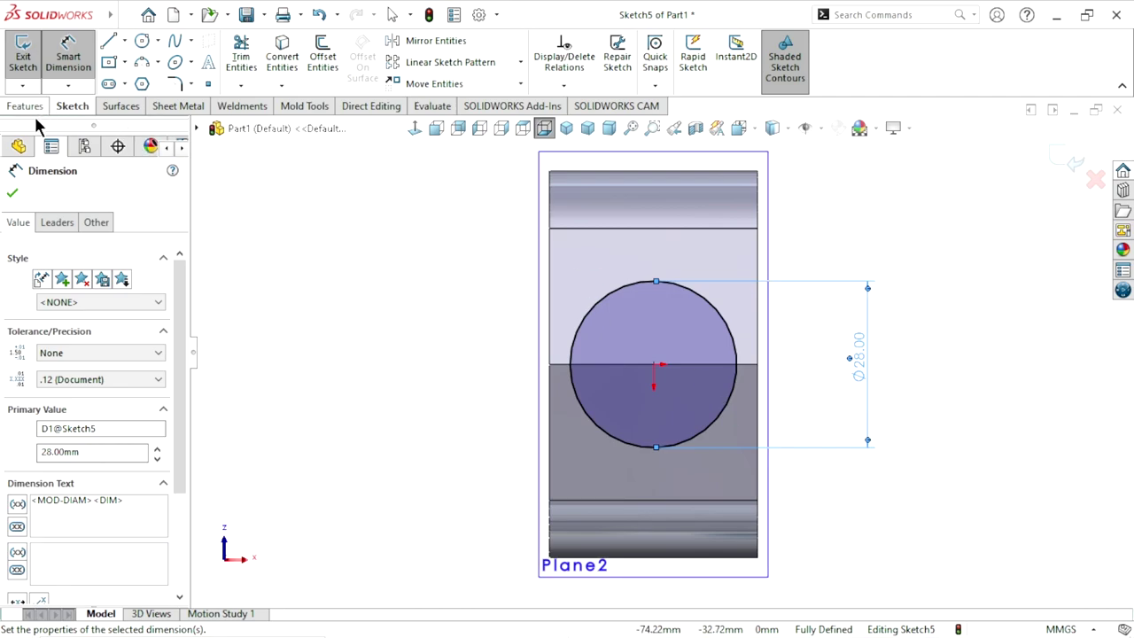
click(12, 193)
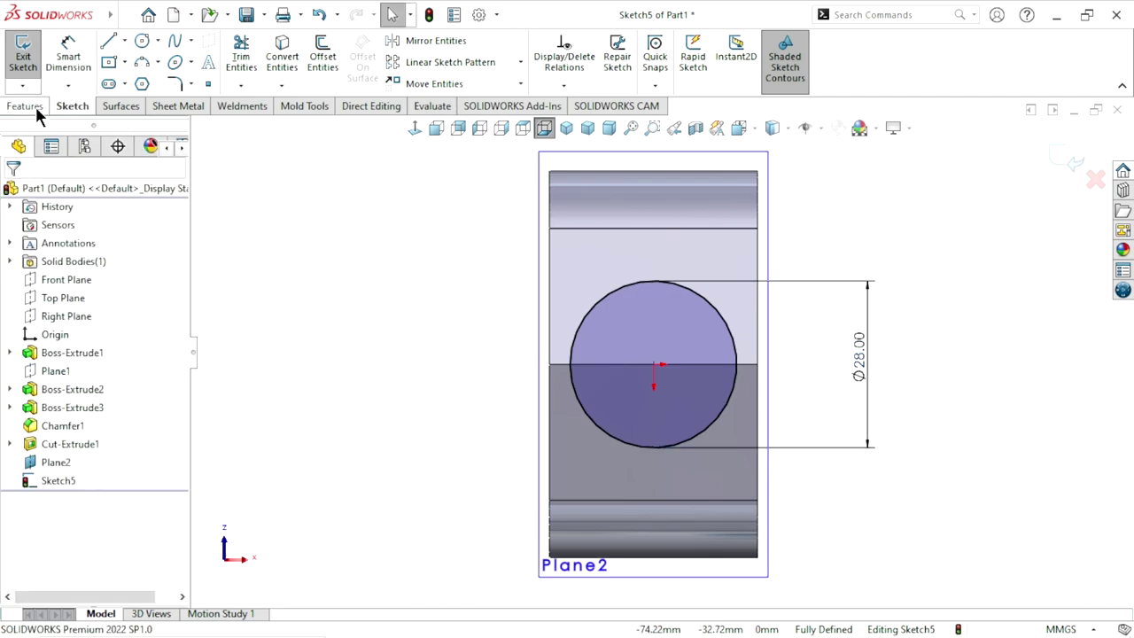
click(35, 103)
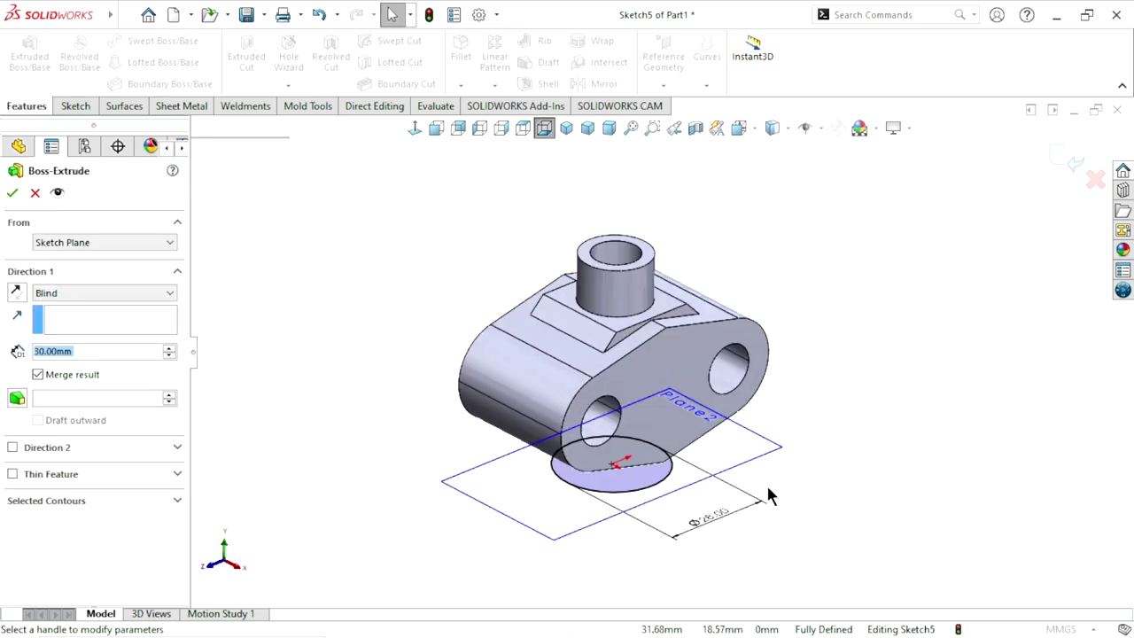
Step: Boss-extrude the Ø28 circle Up To Next with a 5° outward draft
mouse_move(663, 504)
middle_down()
mouse_move(727, 359)
mouse_move(672, 332)
middle_up()
scroll(622, 313, down, 3)
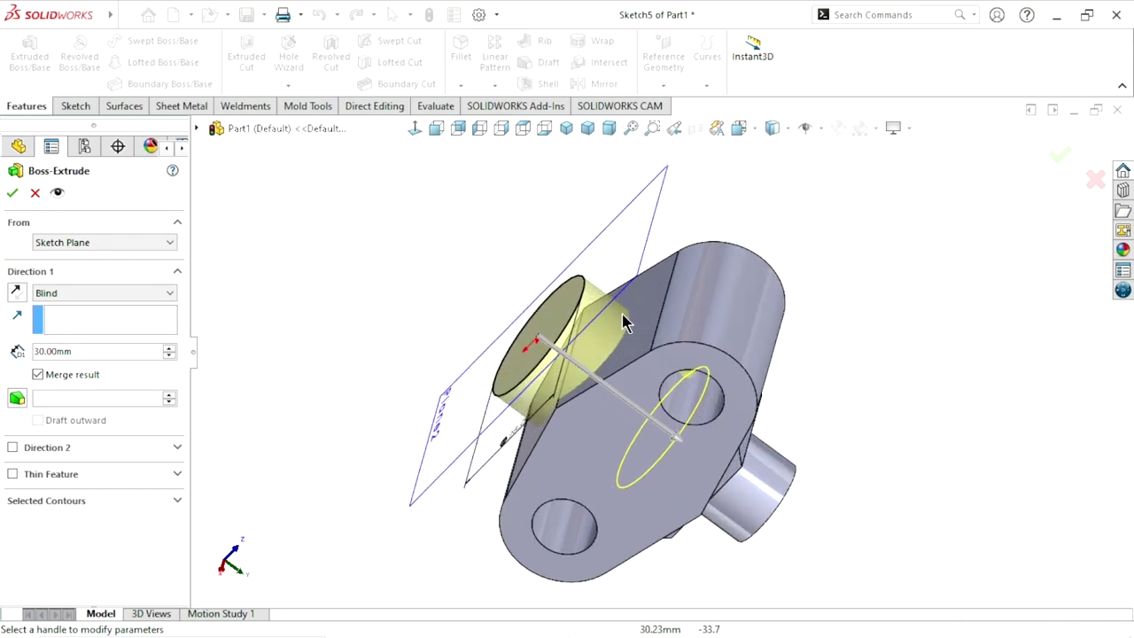
click(91, 294)
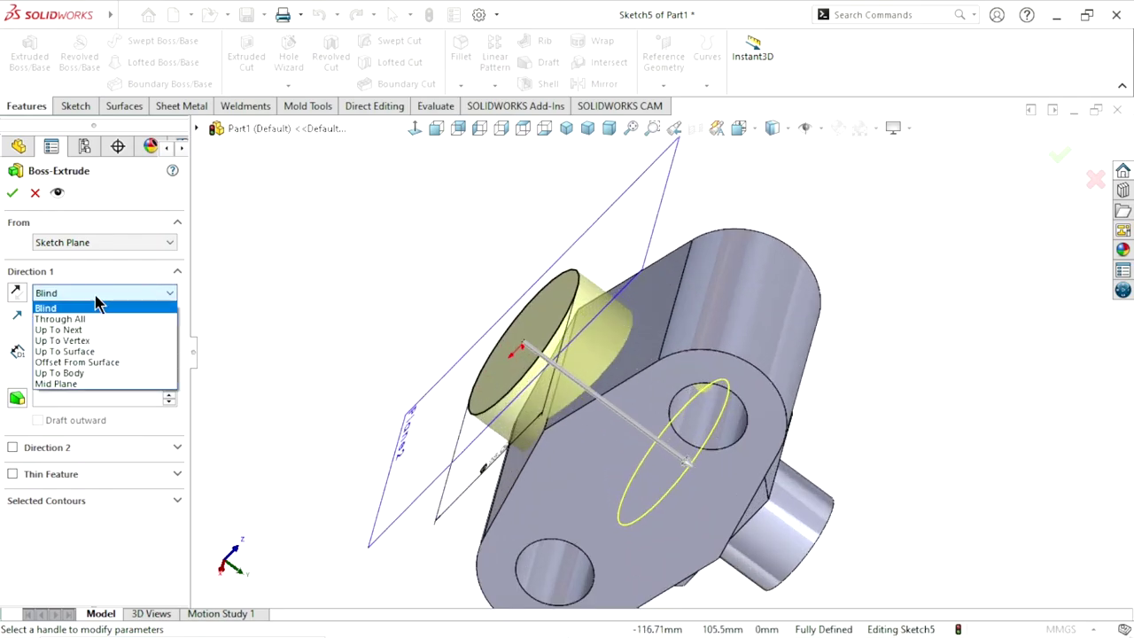
click(85, 331)
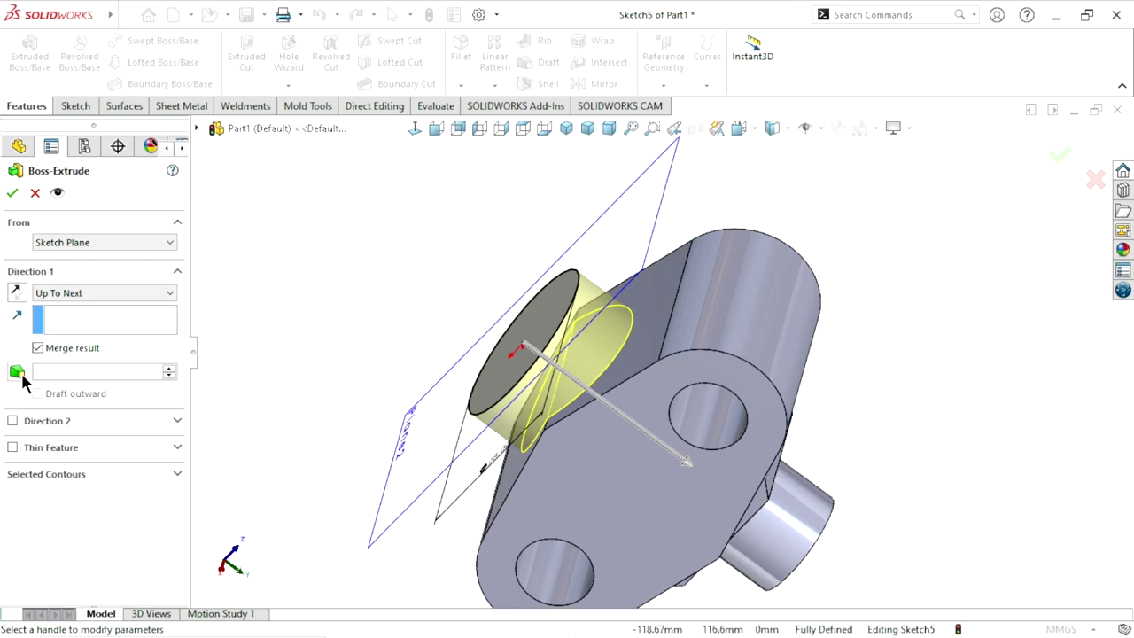
click(93, 373)
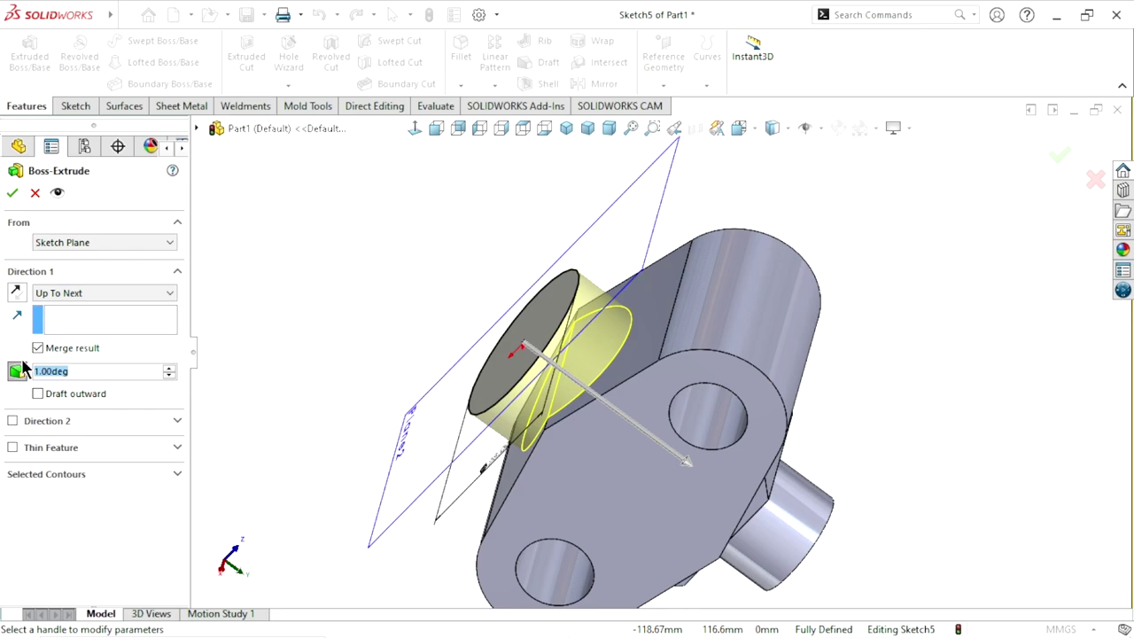
text(5)
mouse_move(98, 388)
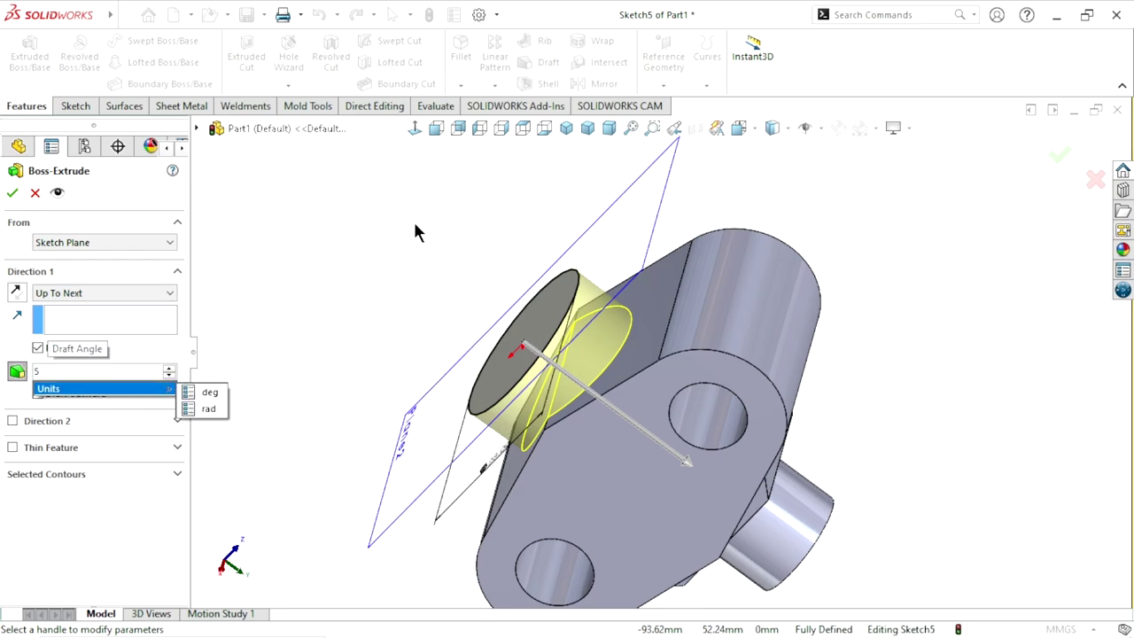
click(415, 230)
scroll(496, 301, down, 1)
scroll(663, 407, up, 2)
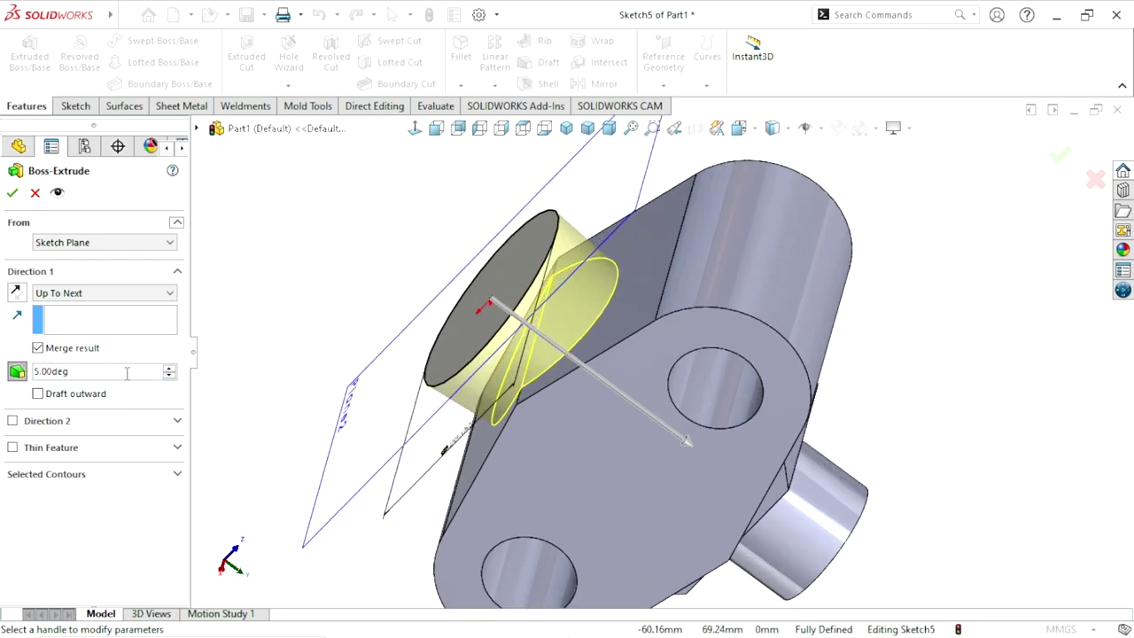
click(38, 395)
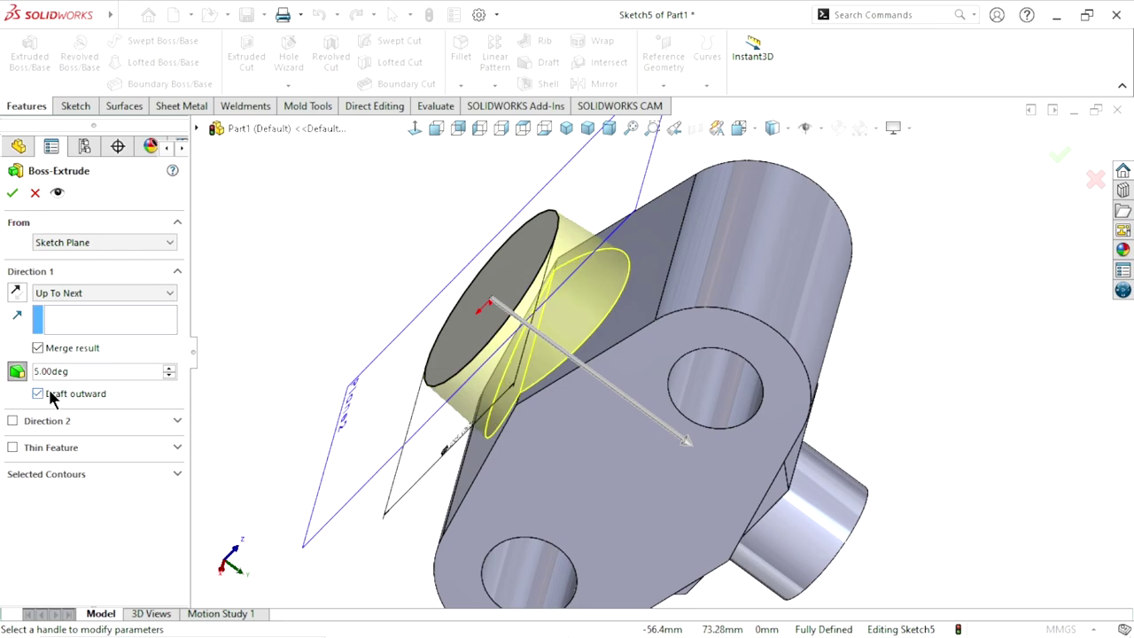
middle_drag(607, 372, 582, 316)
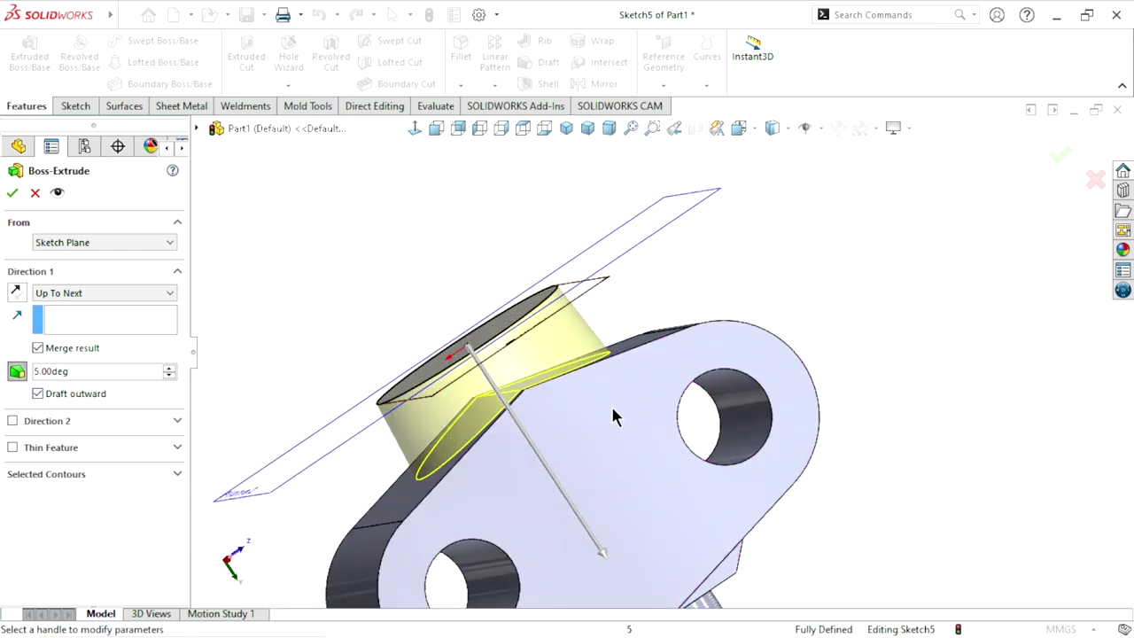
click(12, 194)
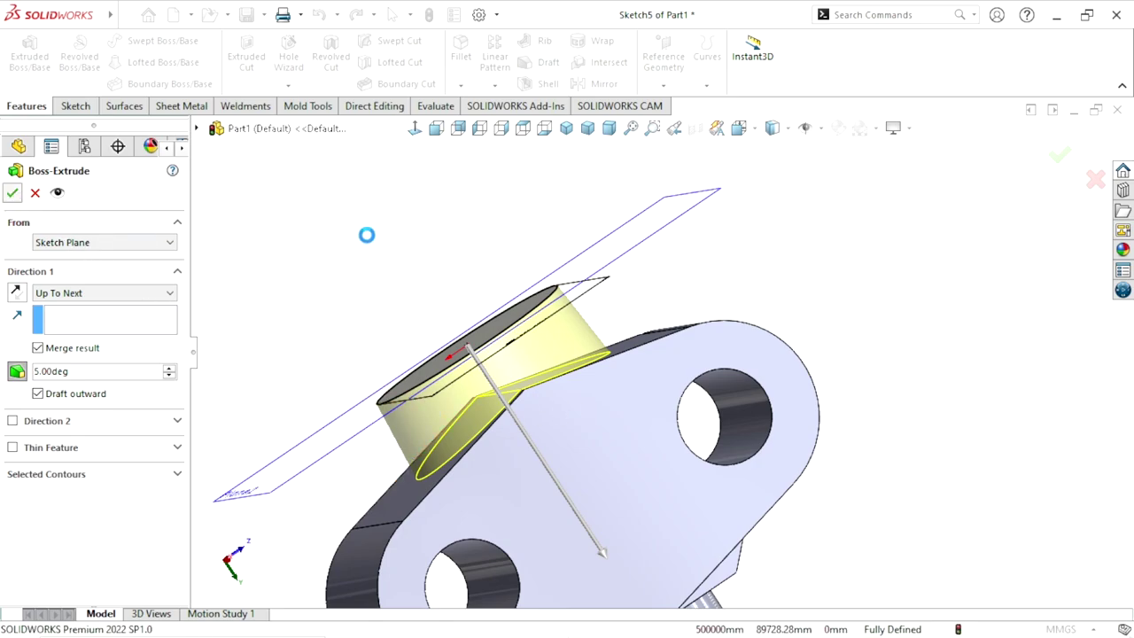
scroll(660, 359, up, 2)
Step: Hide Plane2
scroll(660, 358, up, 3)
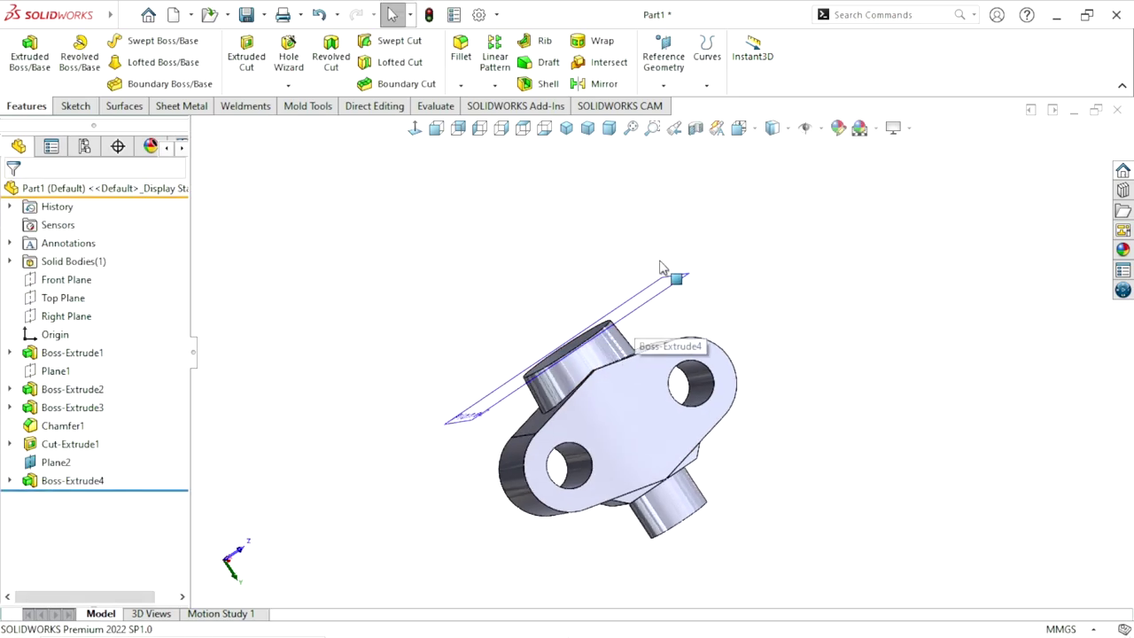
click(678, 292)
click(770, 235)
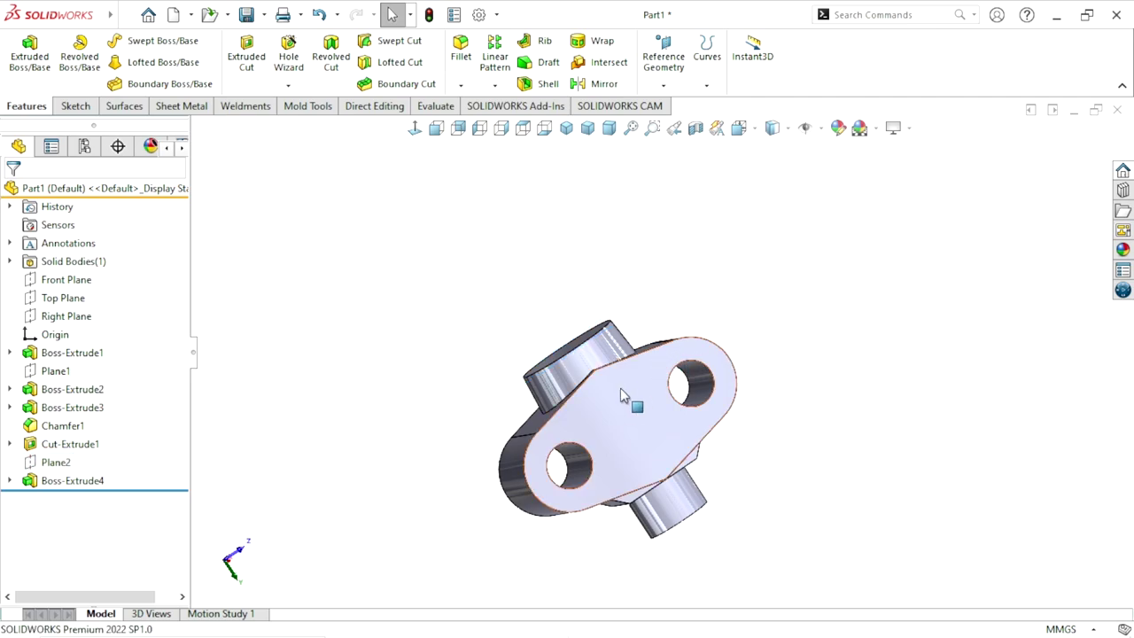
scroll(659, 359, down, 3)
Step: Orbit around the new tapered post and select its top face
mouse_move(659, 360)
middle_down()
mouse_move(538, 451)
mouse_move(643, 472)
mouse_move(623, 448)
mouse_move(633, 298)
mouse_move(646, 309)
middle_up()
scroll(701, 346, up, 3)
scroll(701, 337, down, 3)
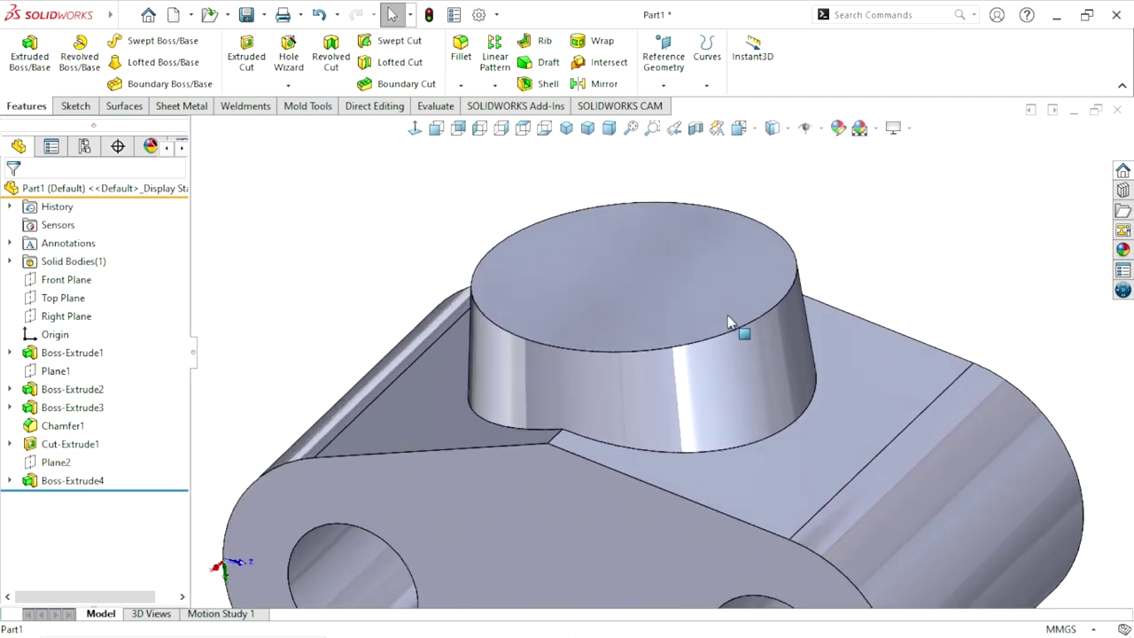
middle_drag(671, 354, 705, 359)
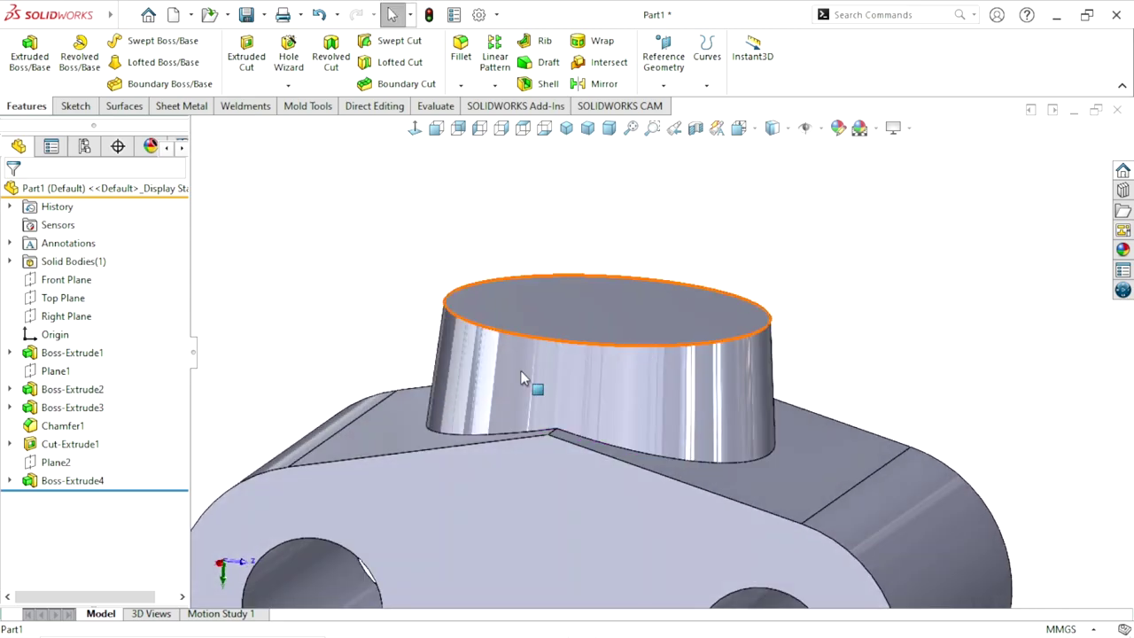
scroll(708, 465, up, 3)
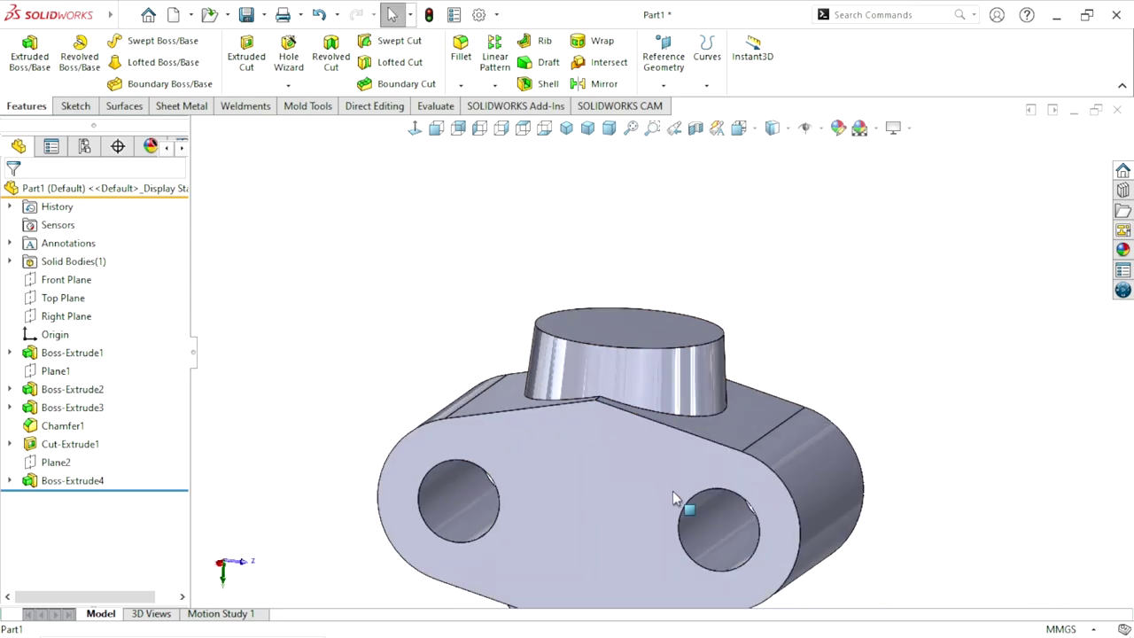
mouse_move(672, 490)
middle_down()
mouse_move(678, 430)
mouse_move(709, 345)
mouse_move(682, 387)
middle_up()
scroll(682, 387, up, 3)
scroll(689, 341, down, 3)
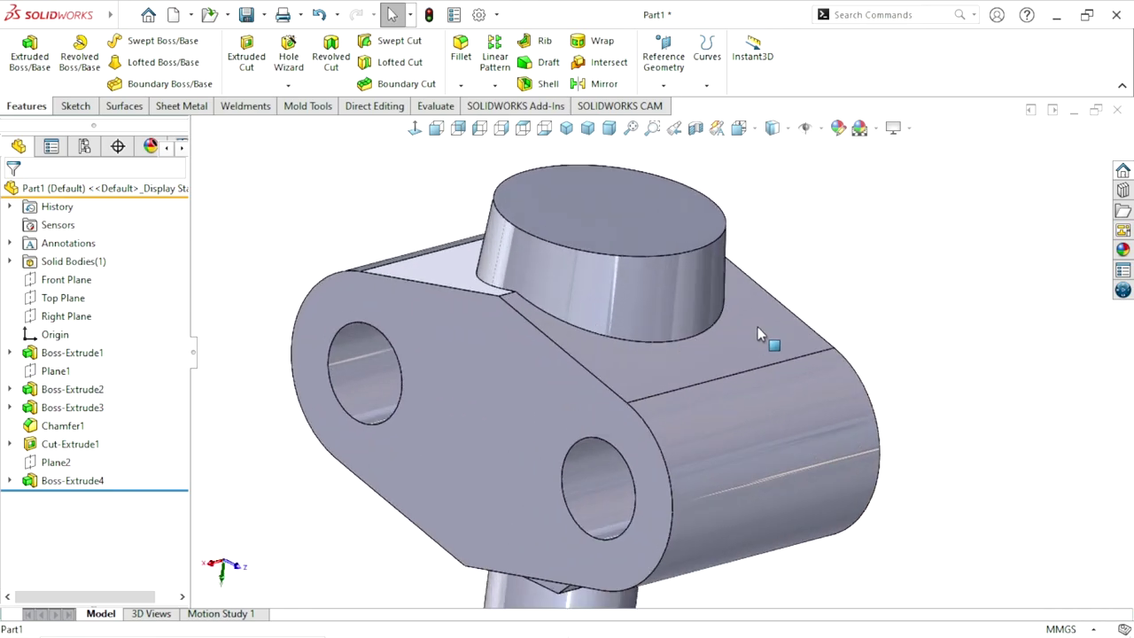
scroll(660, 341, up, 2)
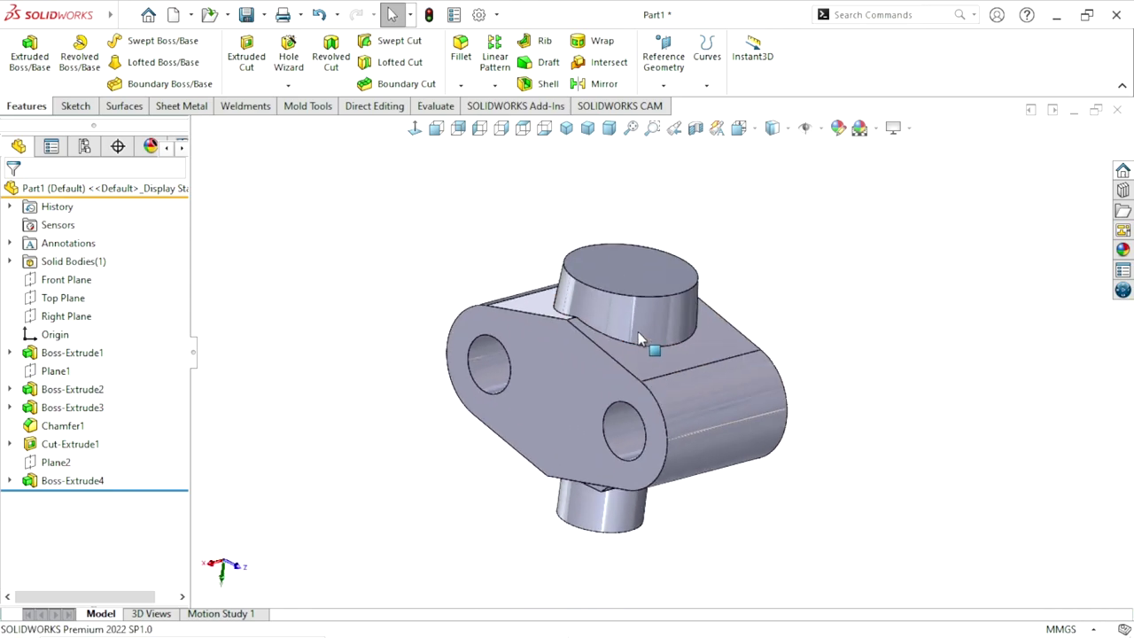
scroll(643, 330, up, 2)
middle_drag(741, 253, 714, 375)
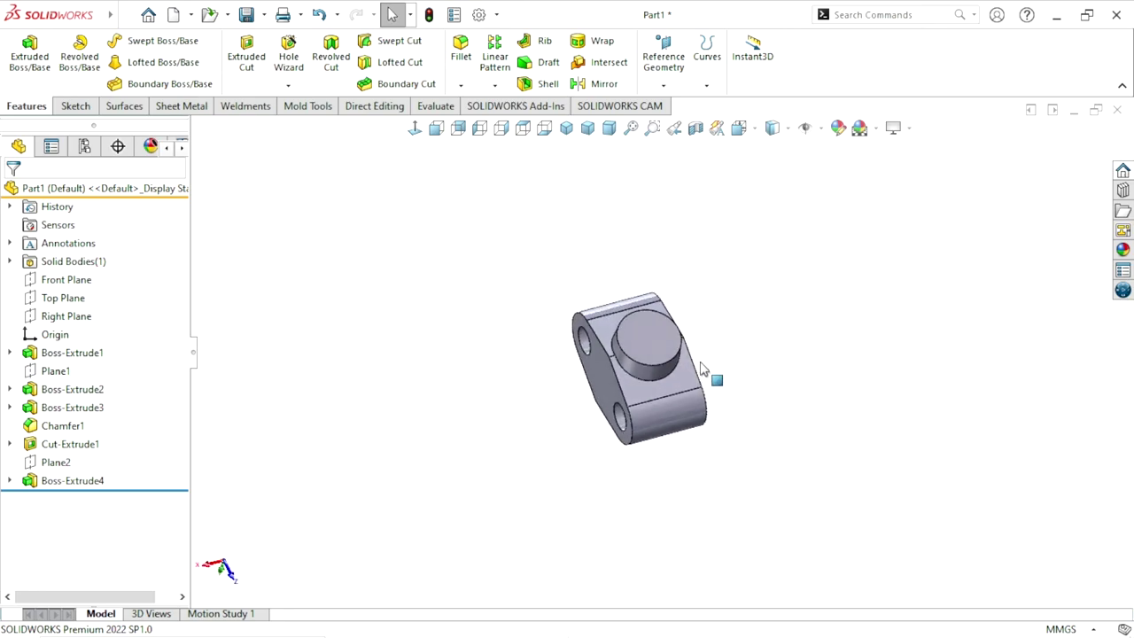
click(646, 347)
Step: Start a sketch on the post's top face and draw a circle centred on the origin
click(715, 292)
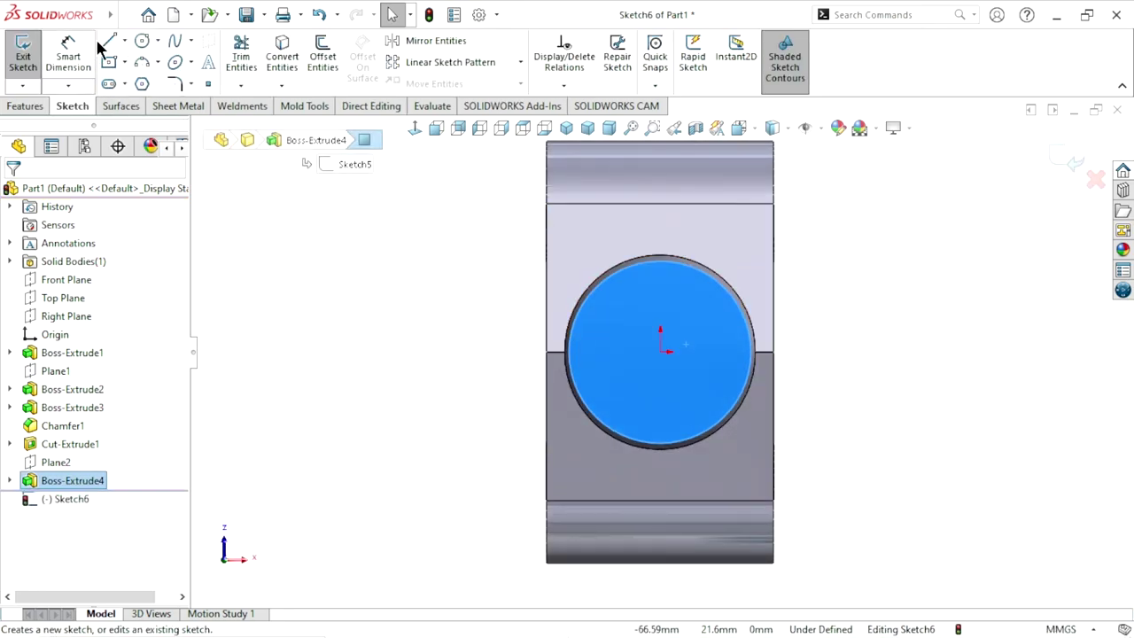
click(140, 43)
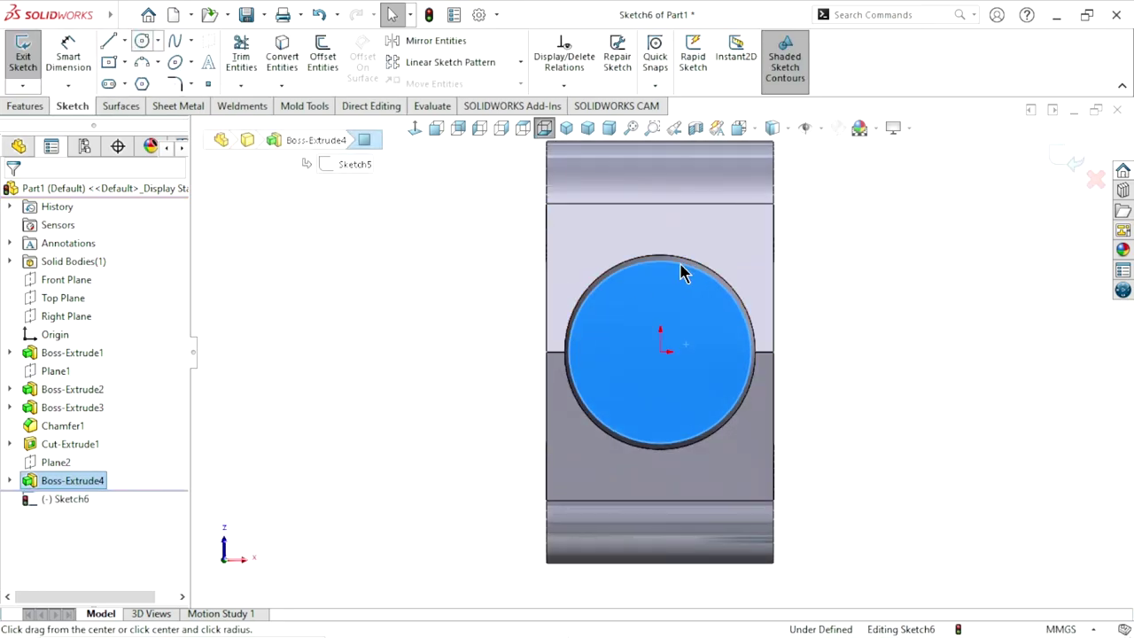
click(657, 352)
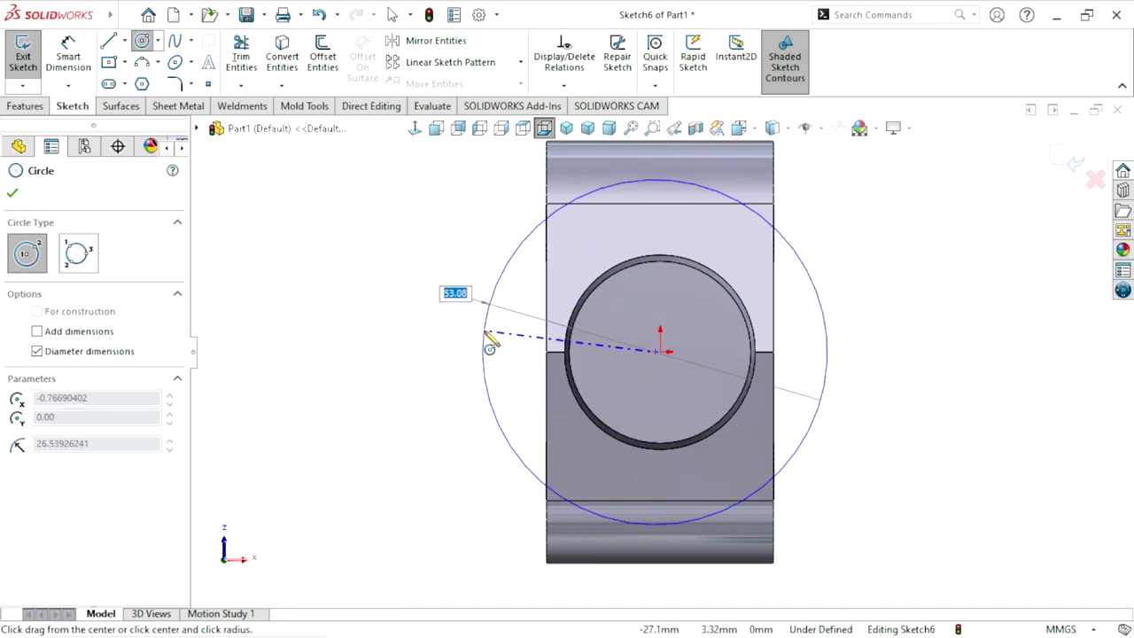
key(Escape)
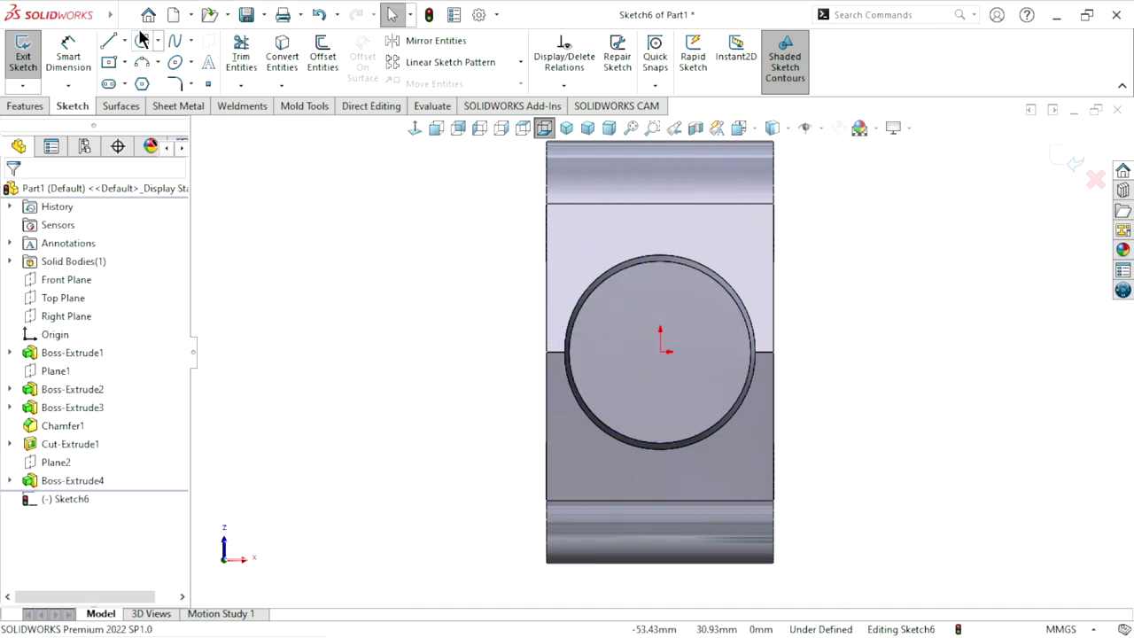
key(Return)
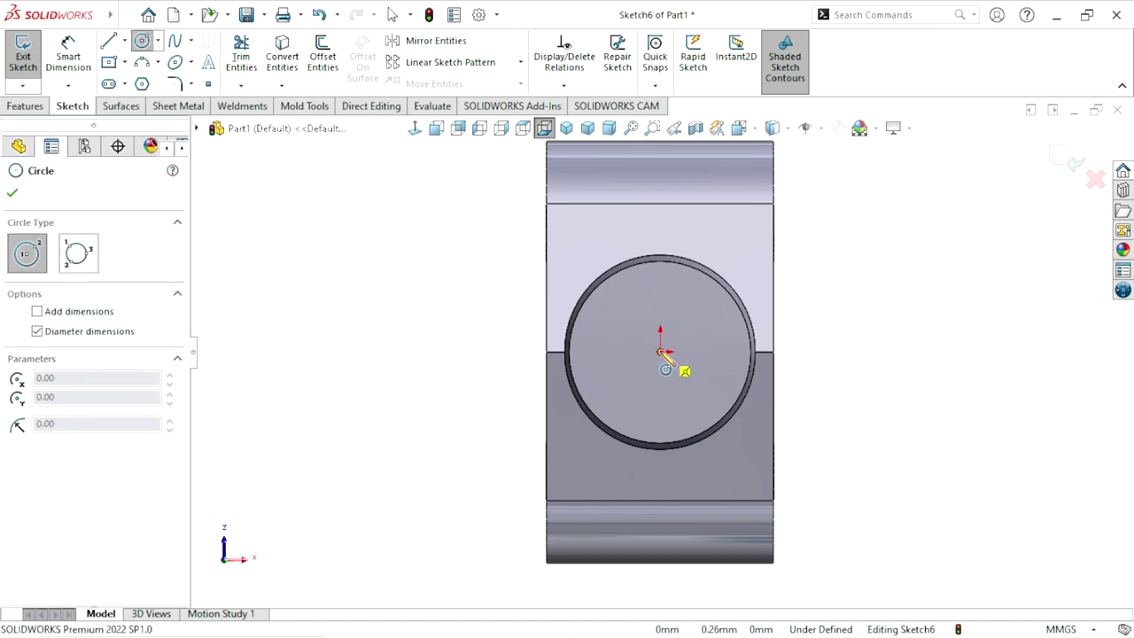
click(660, 352)
click(598, 340)
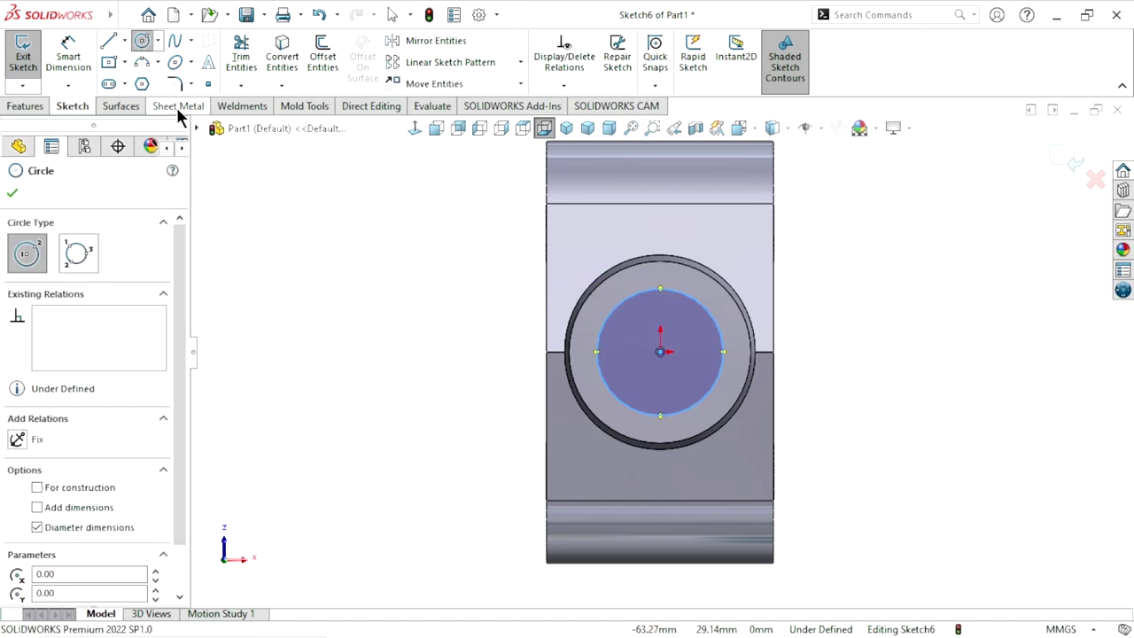
Step: Dimension the circle to a 22 mm diameter
click(55, 57)
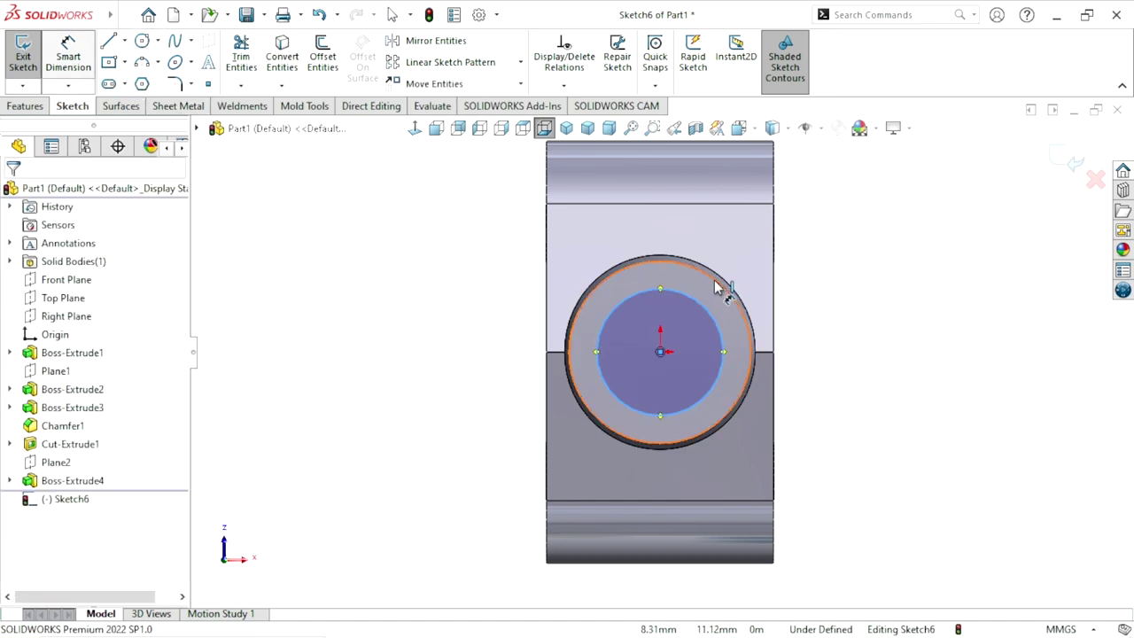
click(724, 331)
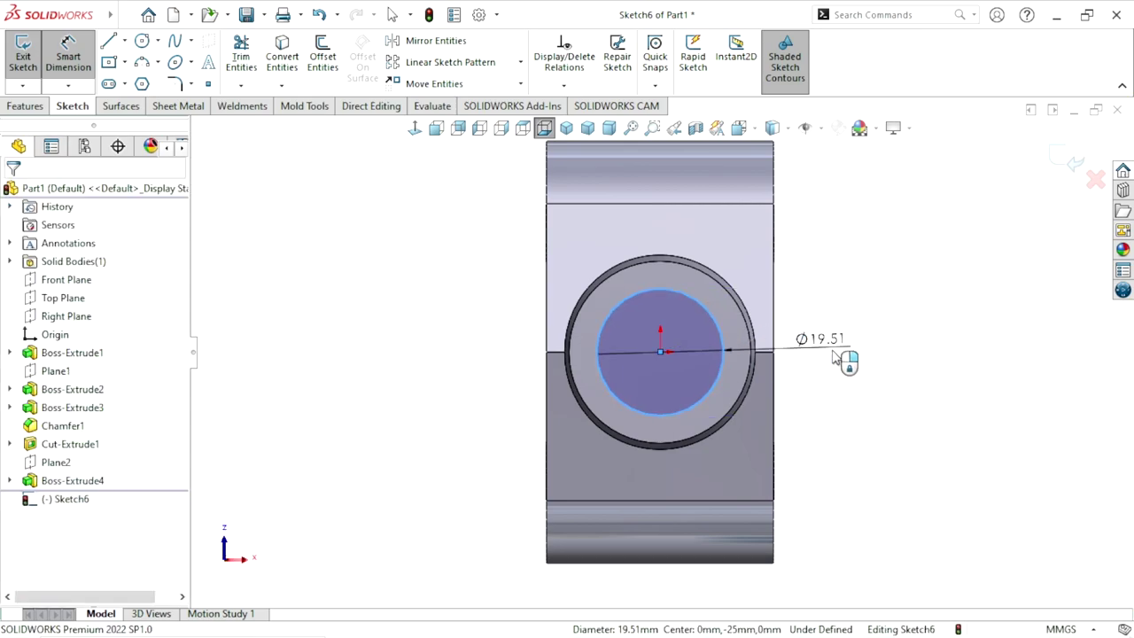
click(832, 357)
key(Return)
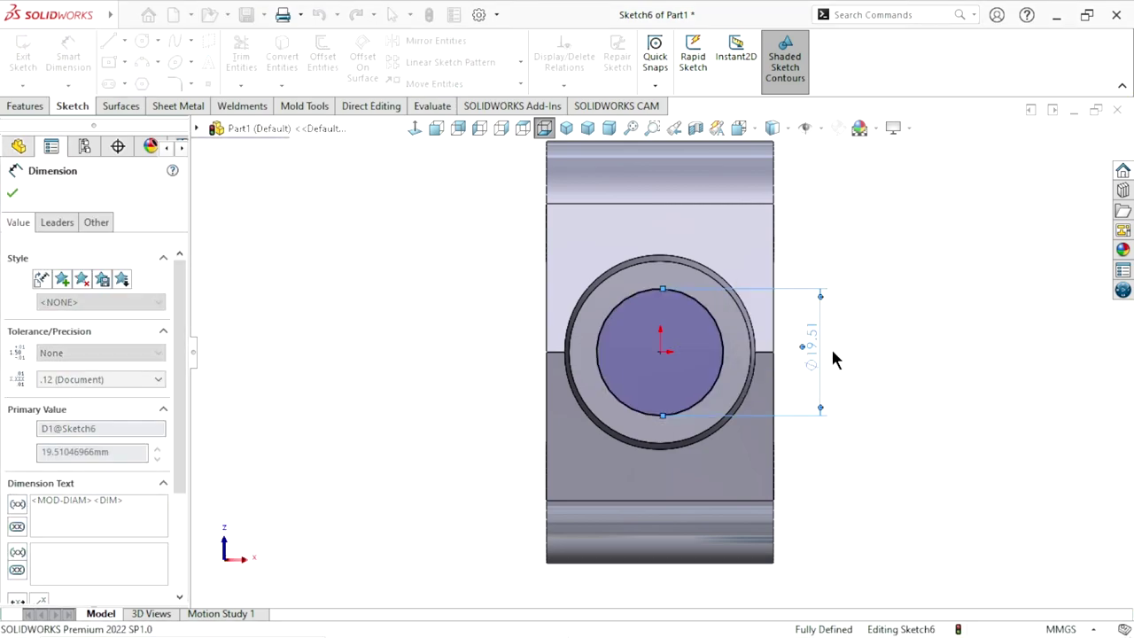
click(13, 194)
click(32, 106)
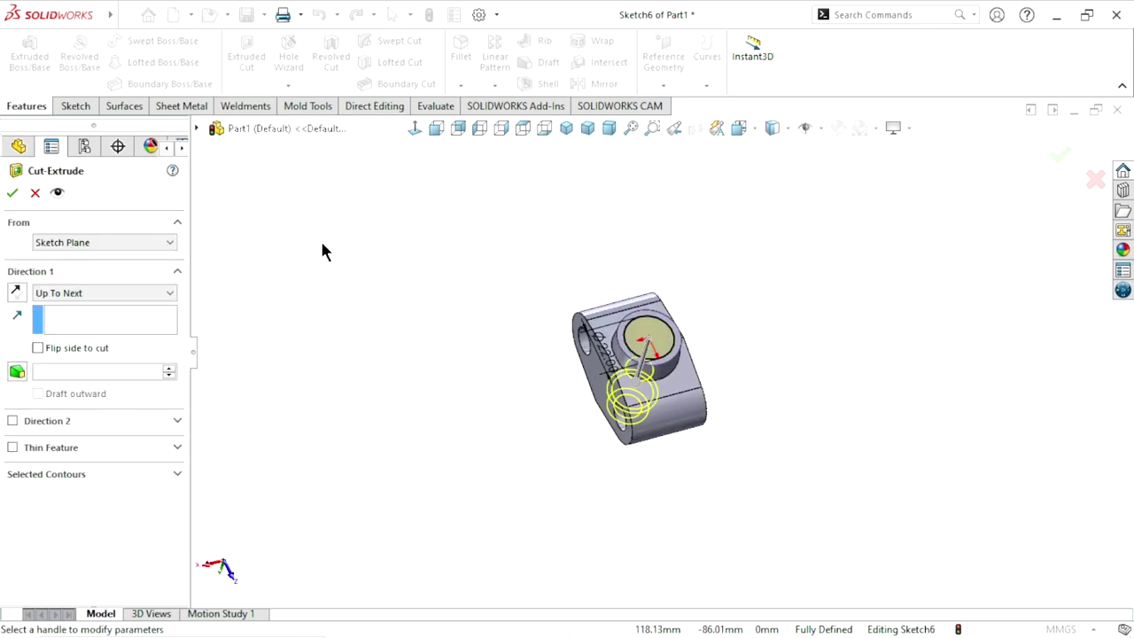
Step: Cut the Ø22 circle as a Blind cut 25 mm deep
scroll(548, 373, down, 1)
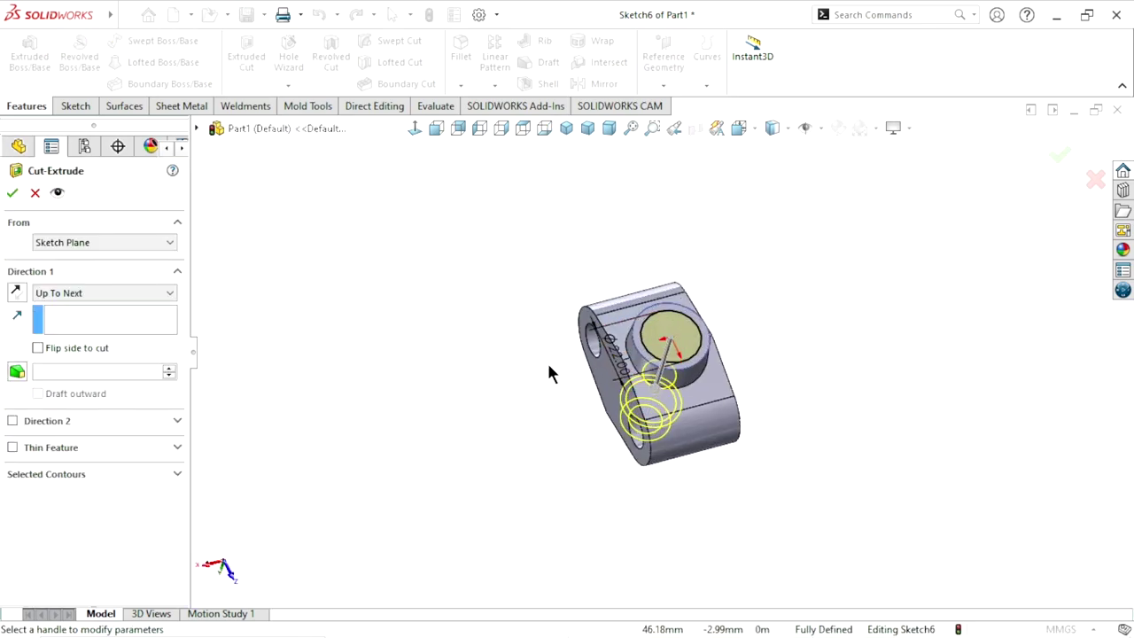
middle_drag(611, 412, 734, 373)
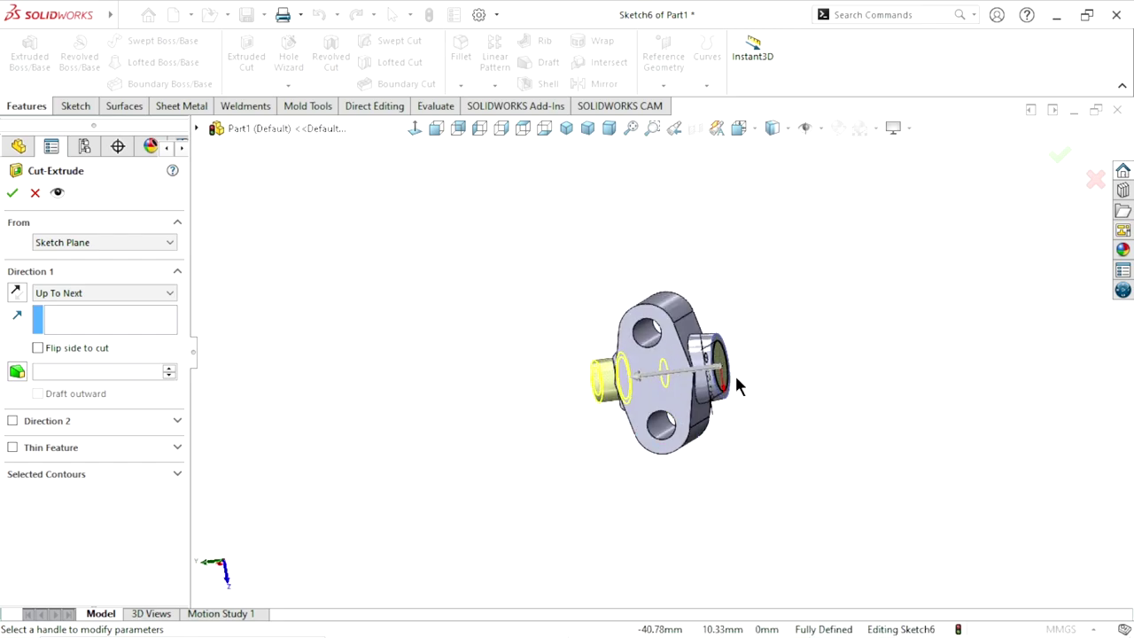
scroll(734, 372, down, 2)
scroll(700, 361, down, 1)
click(75, 297)
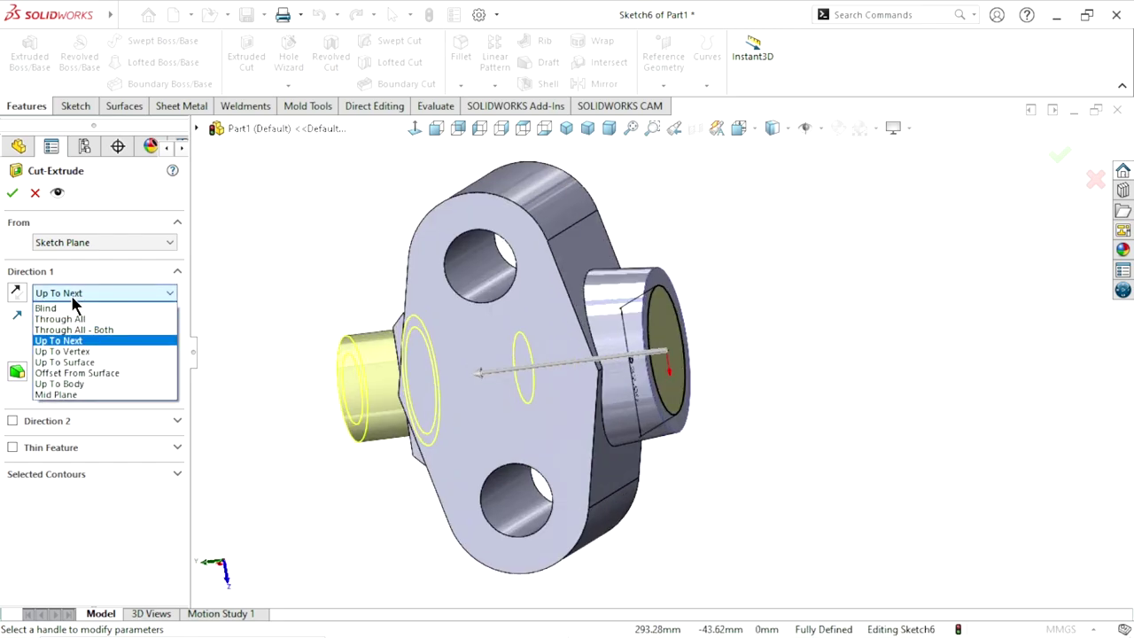
click(74, 308)
double_click(103, 348)
text(30.00mm)
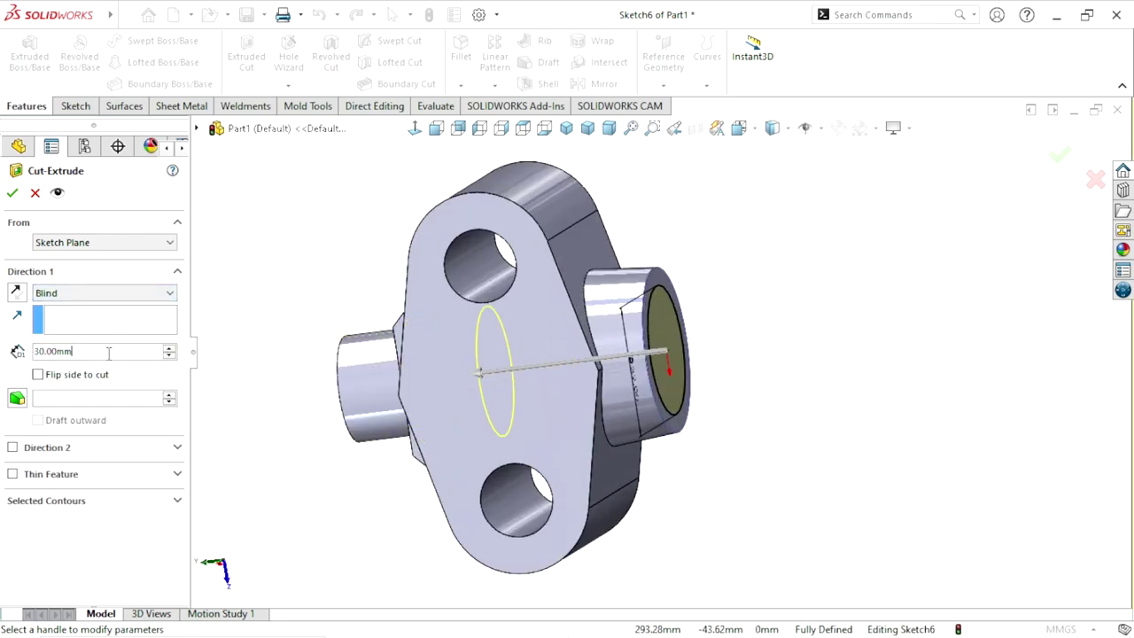
text(25)
key(Return)
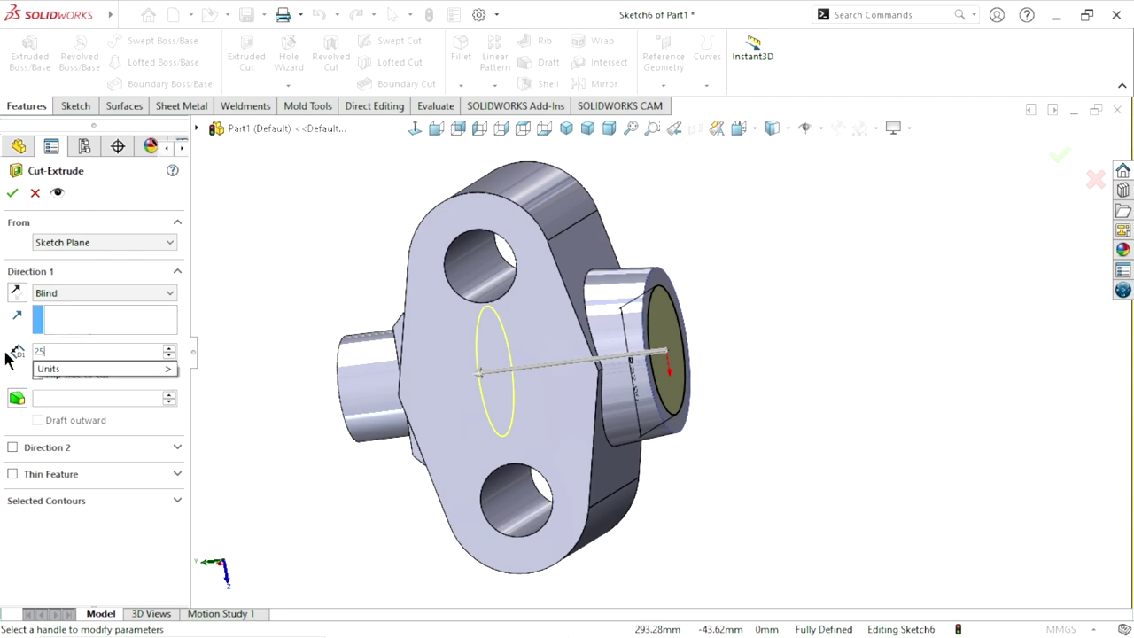
key(Return)
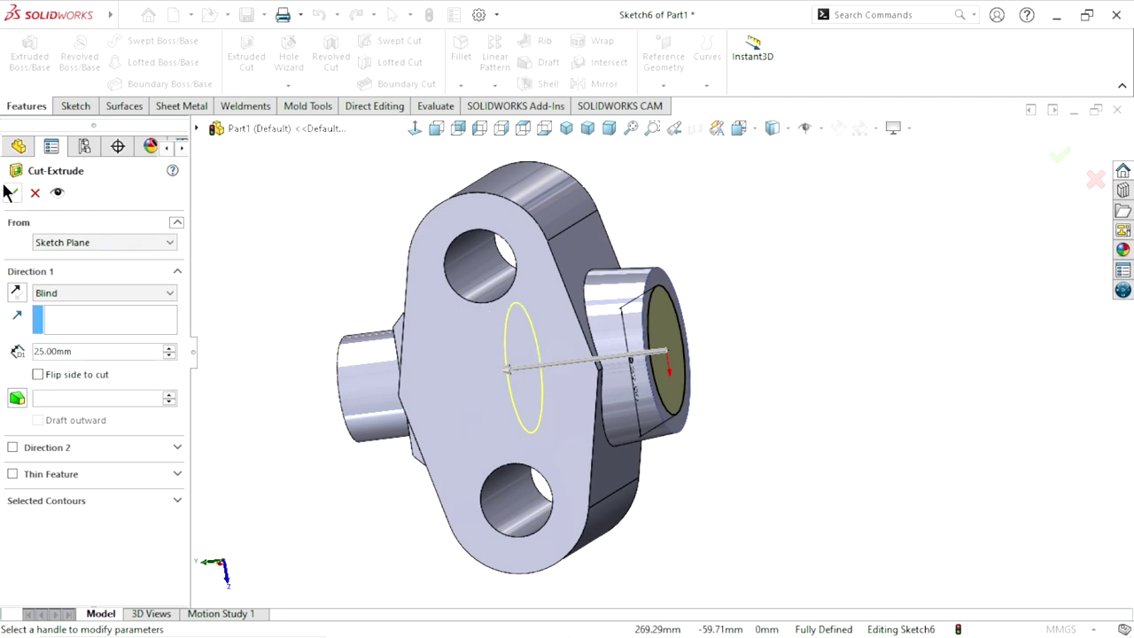
click(5, 188)
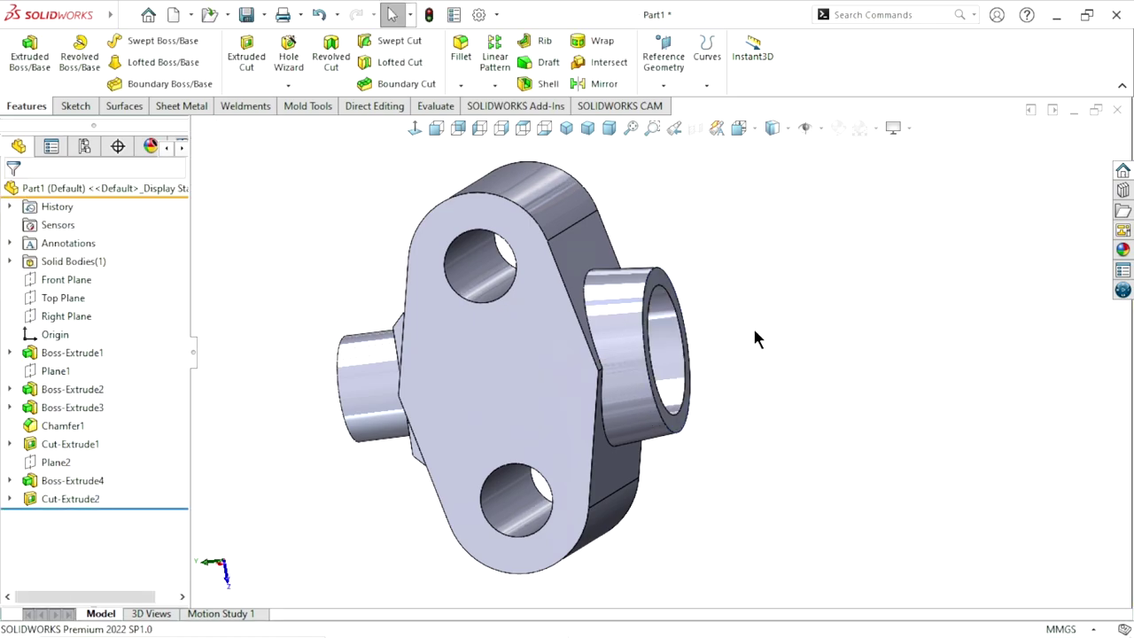
mouse_move(756, 337)
middle_down()
mouse_move(676, 345)
mouse_move(663, 398)
mouse_move(651, 370)
middle_up()
scroll(631, 384, up, 2)
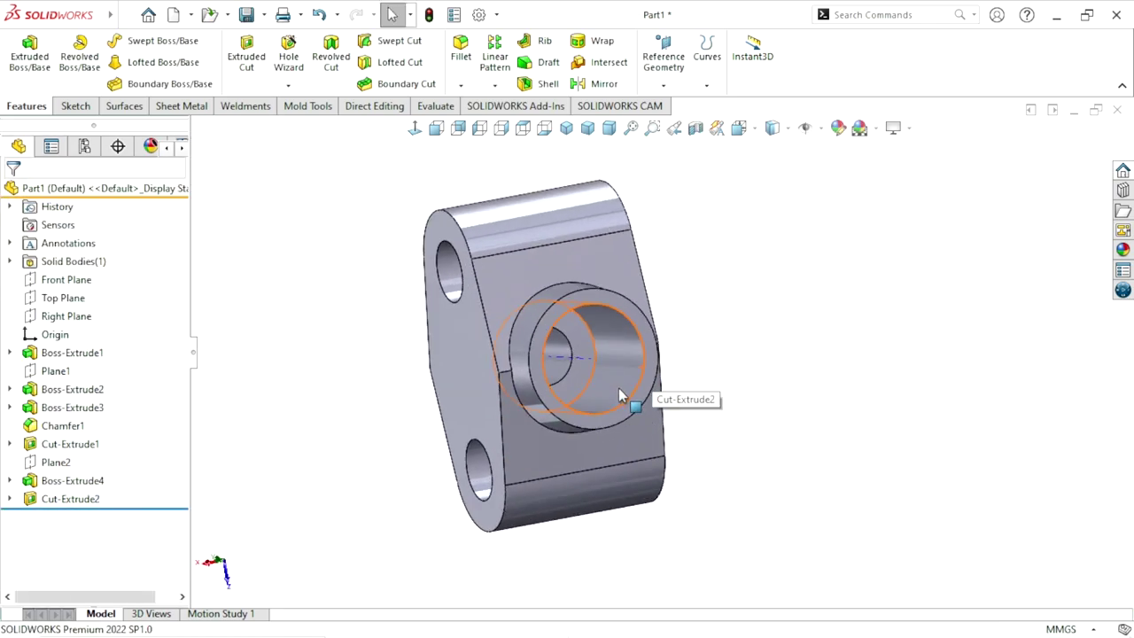
scroll(627, 387, up, 2)
scroll(626, 391, up, 2)
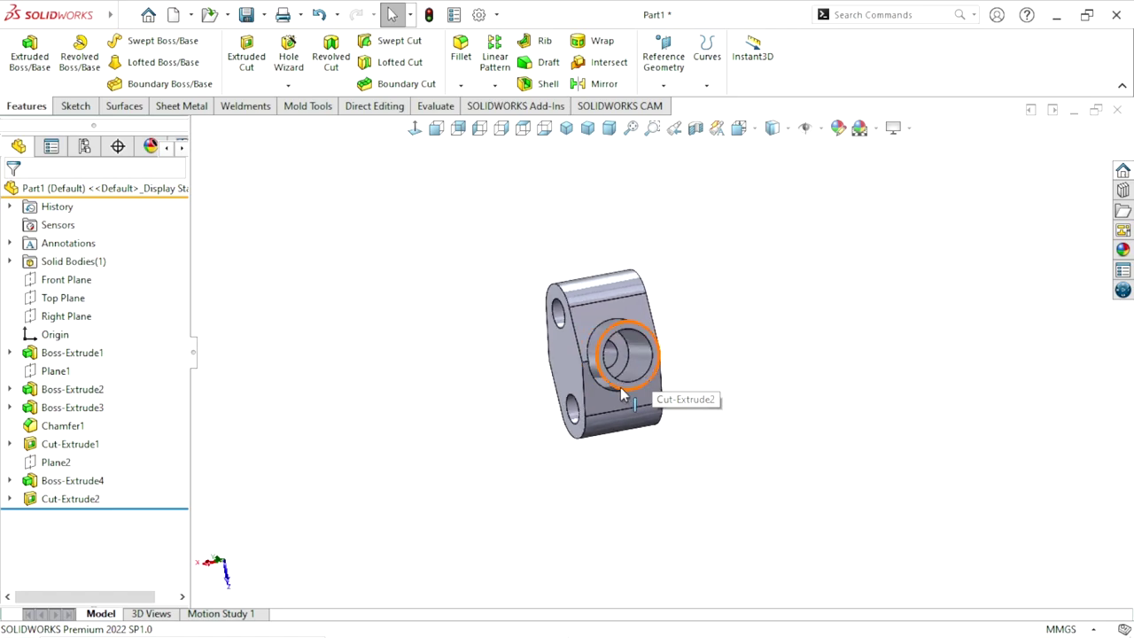
scroll(624, 387, down, 3)
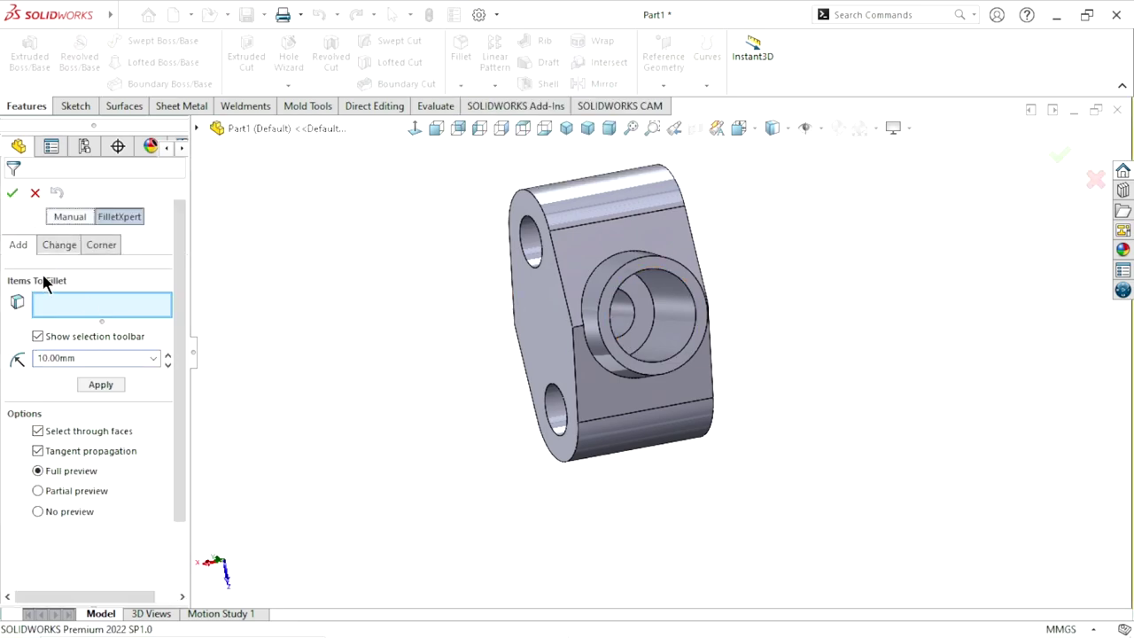
Step: Apply a manual 1 mm fillet to the circular edges around the post's rim
click(69, 217)
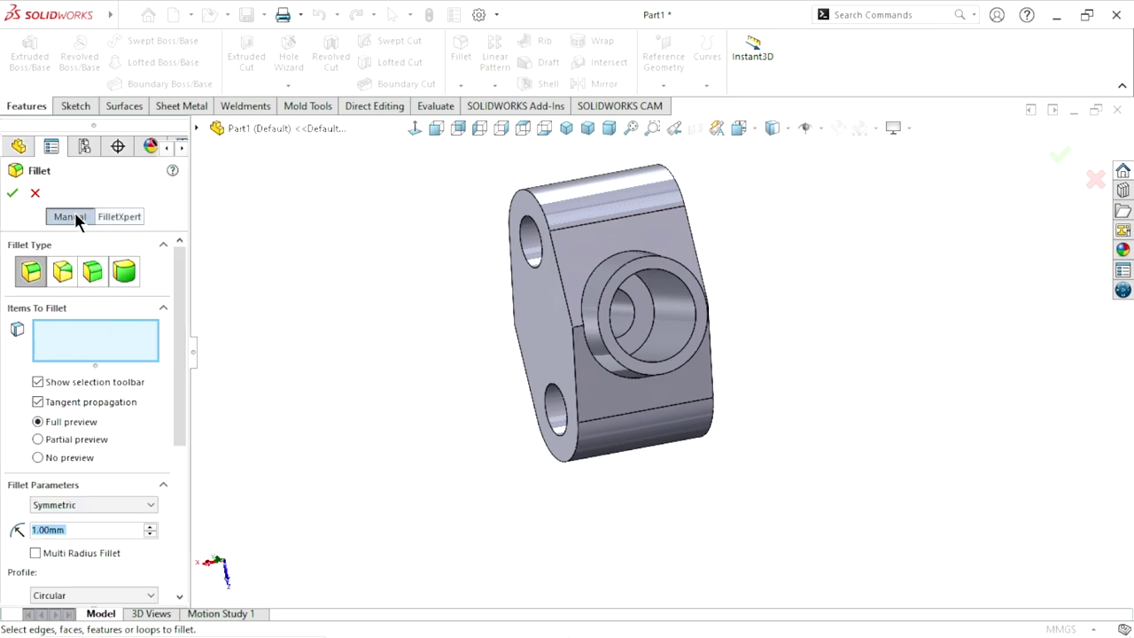
text(1.00mm)
key(Return)
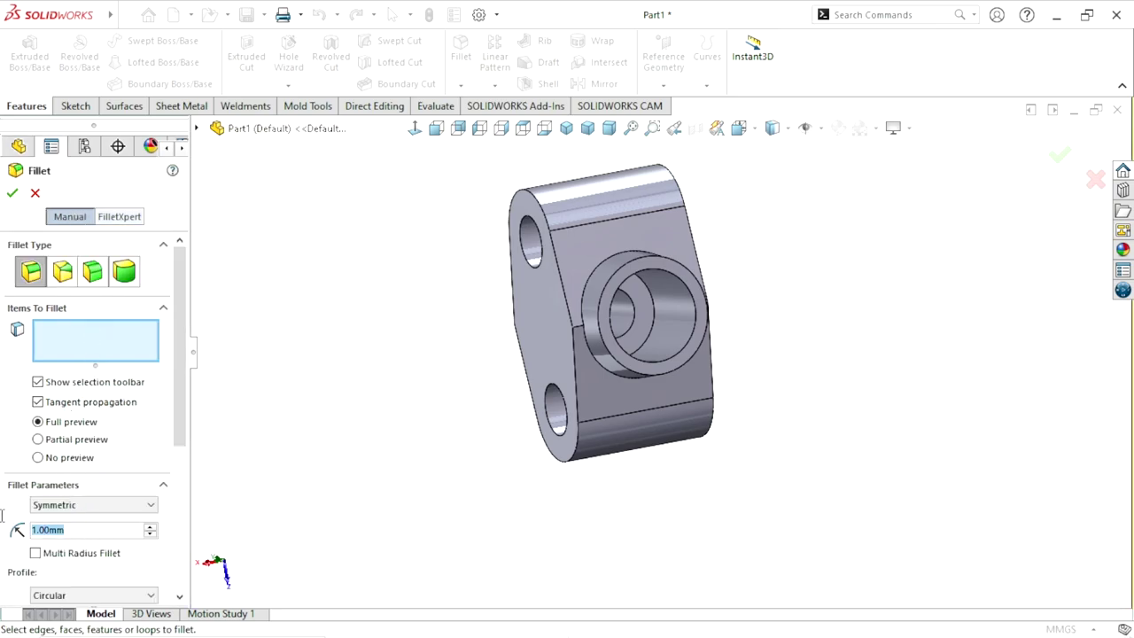
scroll(671, 283, down, 3)
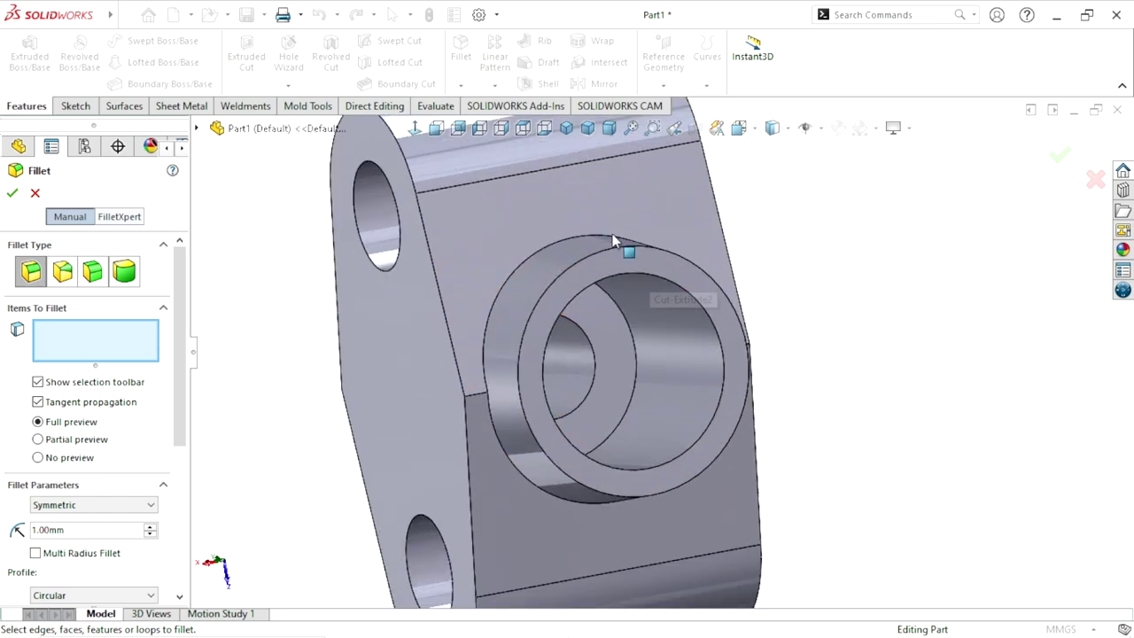
click(528, 256)
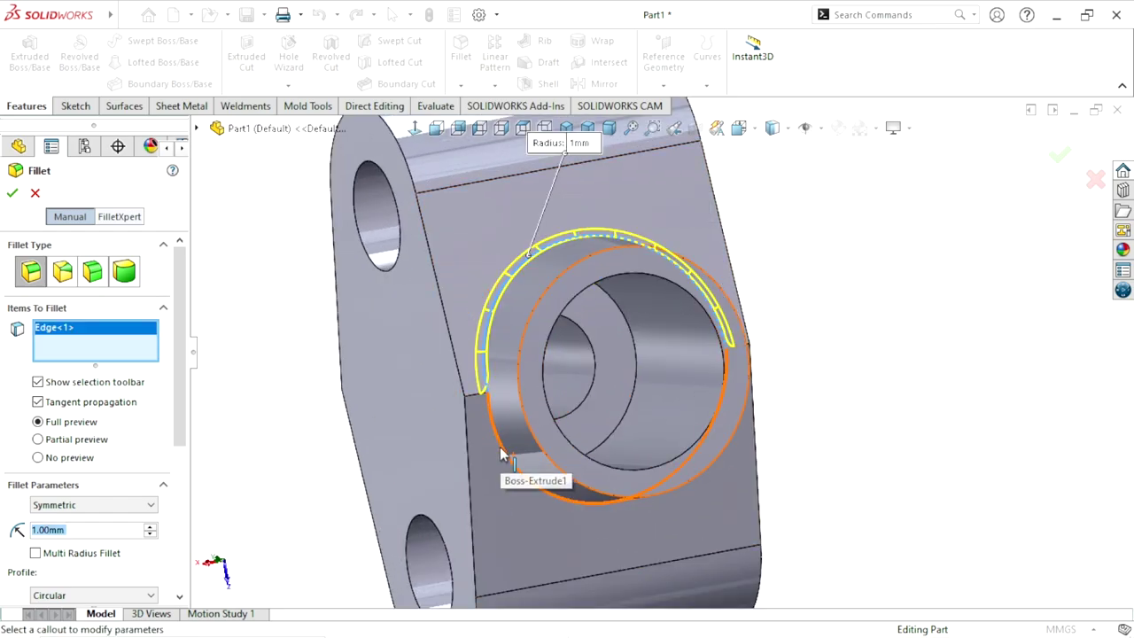
click(493, 368)
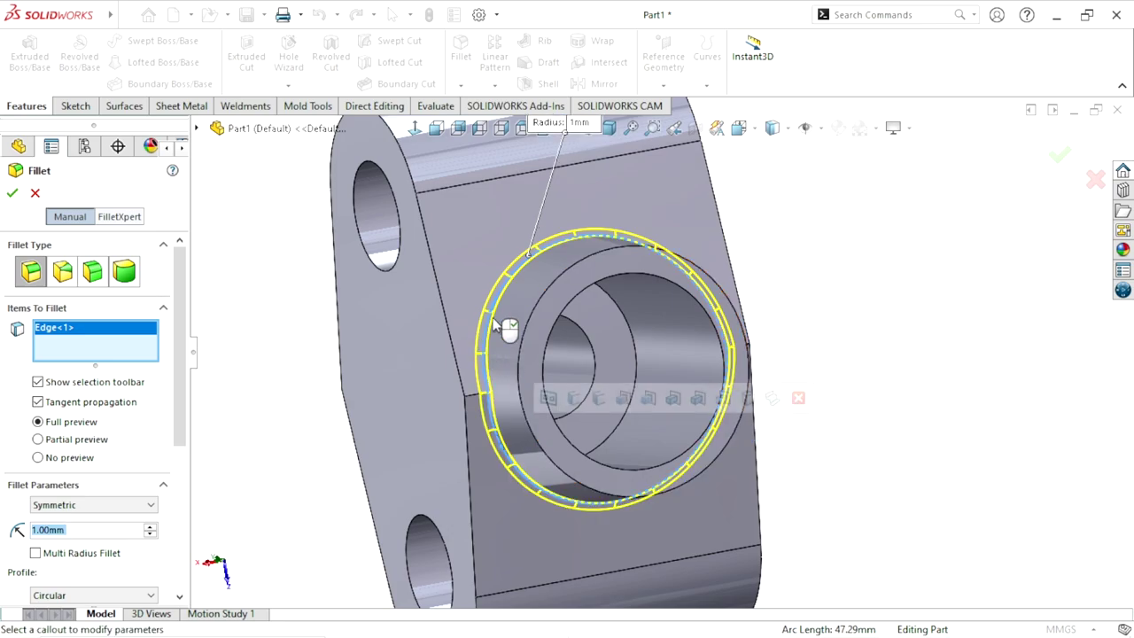
click(544, 305)
click(12, 193)
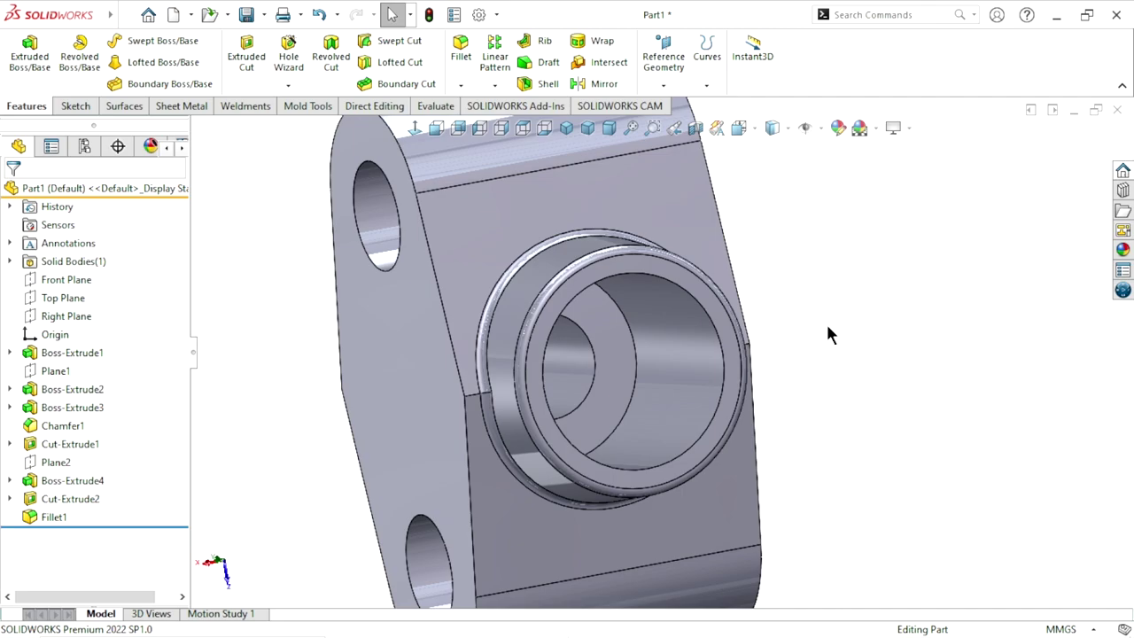
scroll(686, 350, up, 3)
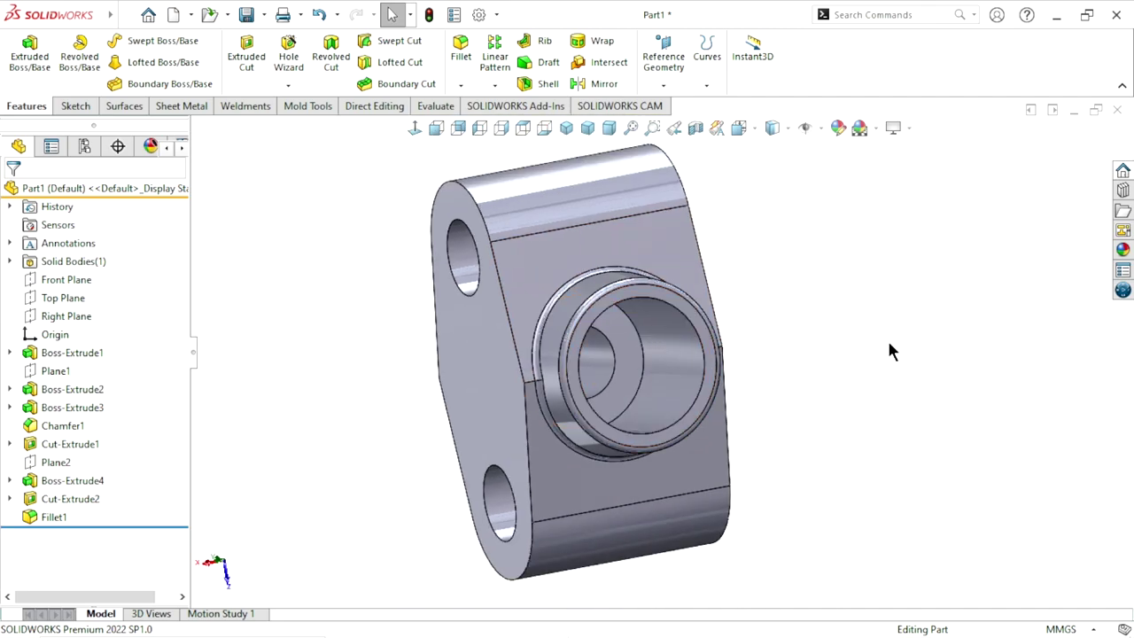
mouse_move(828, 305)
middle_down()
mouse_move(771, 284)
mouse_move(739, 374)
mouse_move(847, 303)
middle_up()
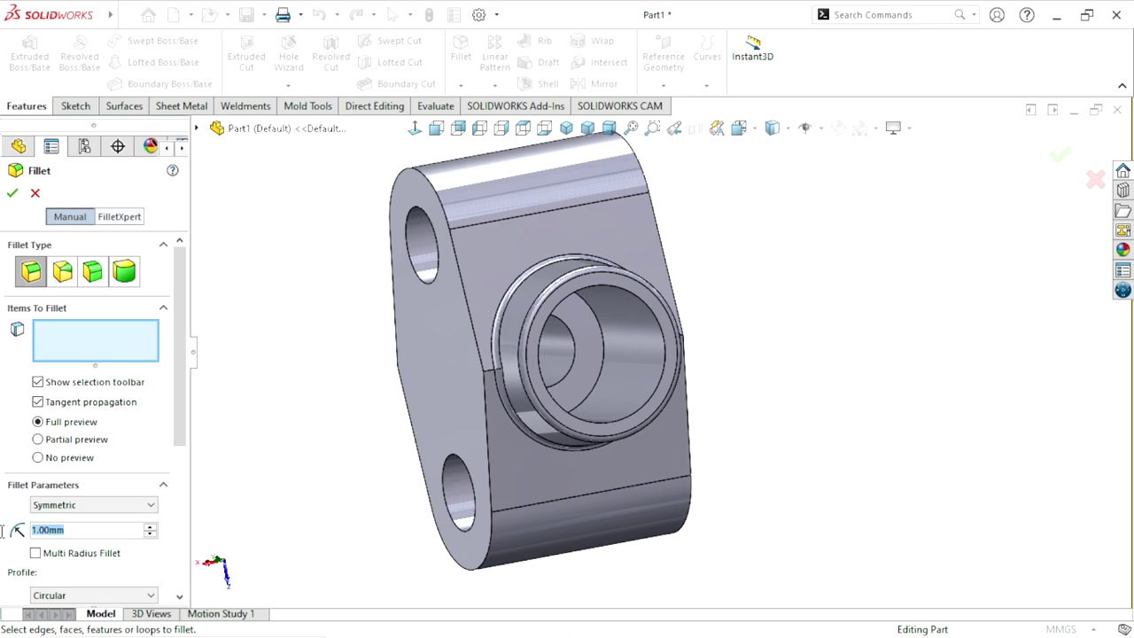
Step: Fillet the bore's inner circular edge with a 3 mm radius
text(3)
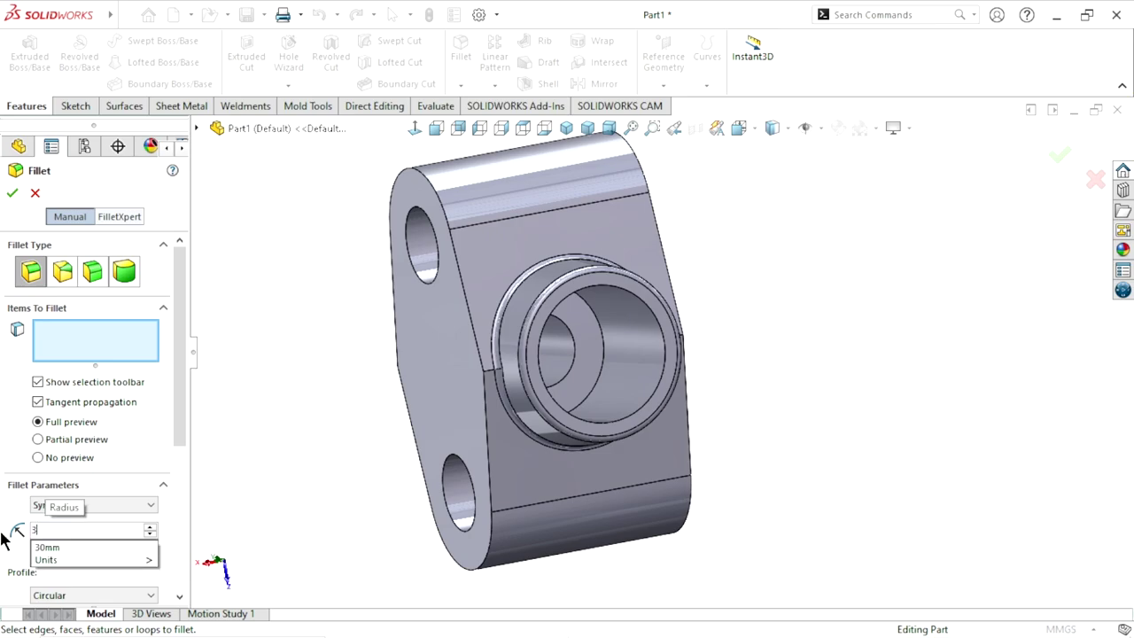
scroll(541, 469, down, 2)
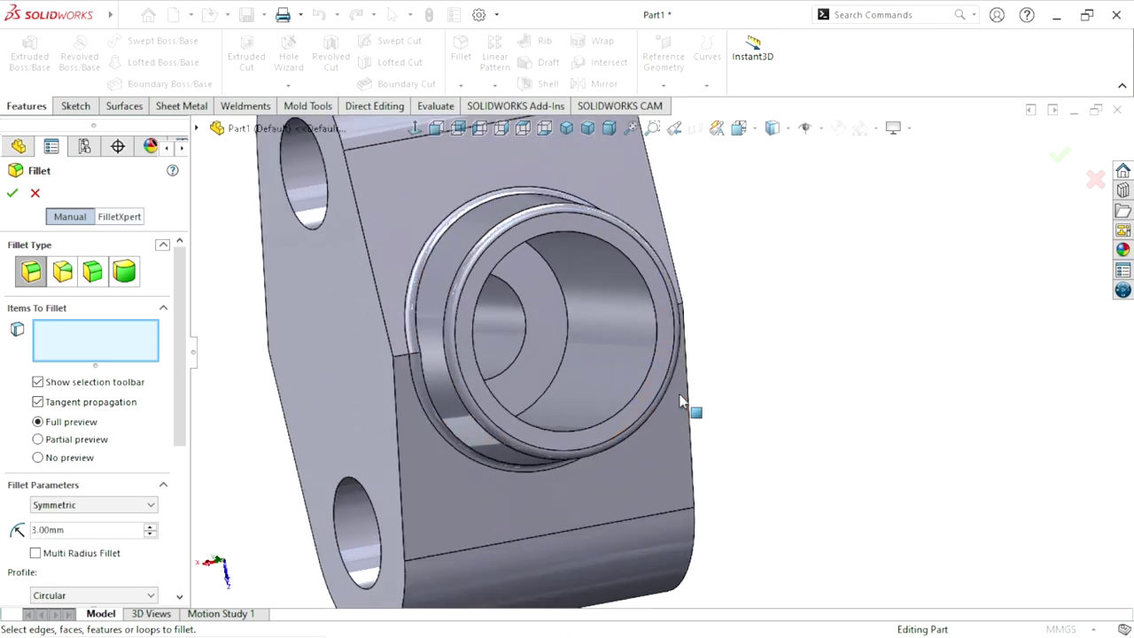
scroll(682, 403, down, 2)
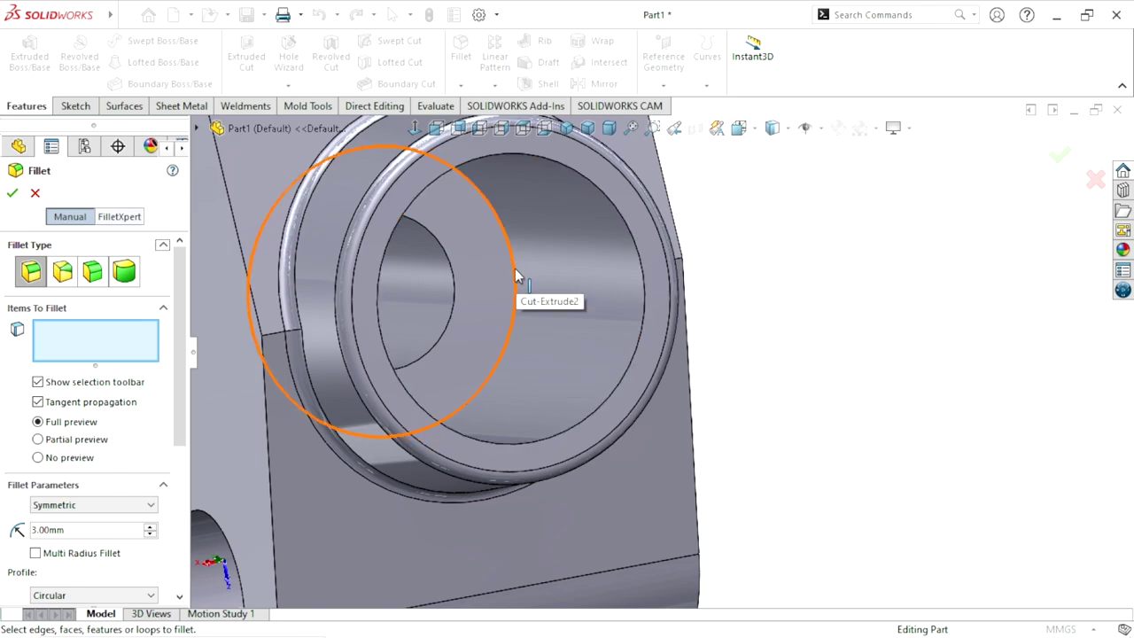
click(516, 275)
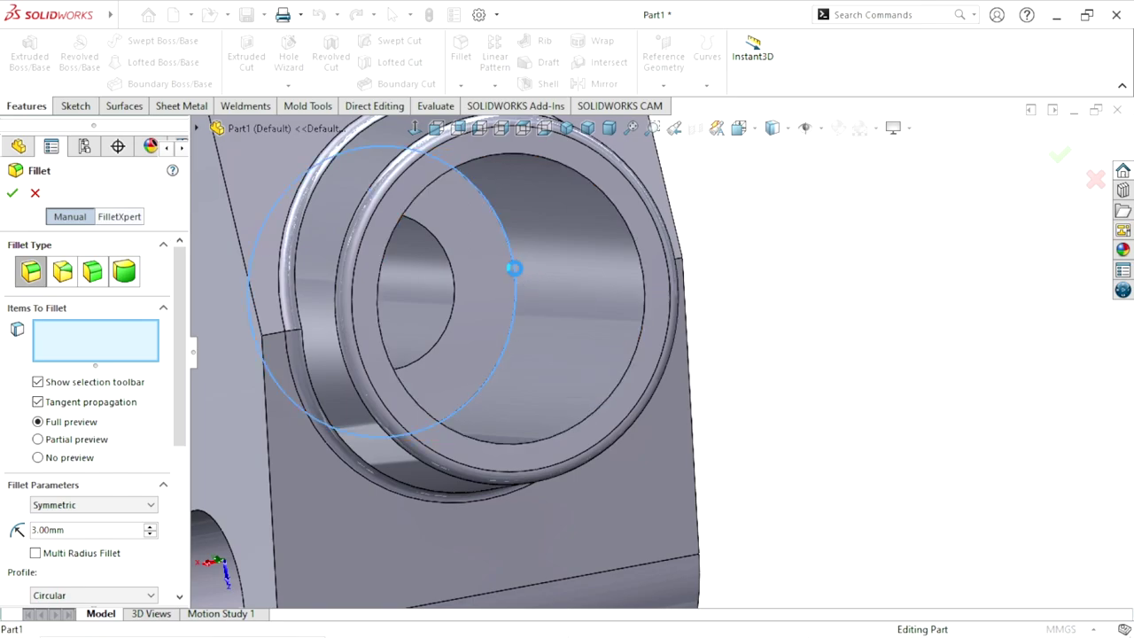
click(10, 192)
scroll(585, 388, up, 3)
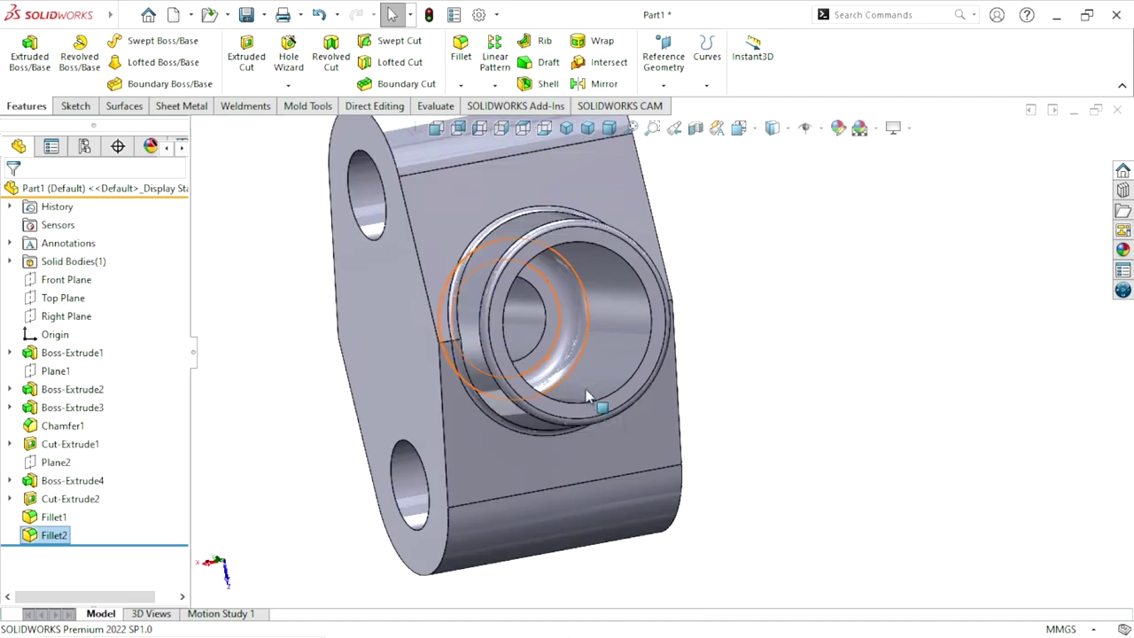
scroll(585, 388, down, 1)
click(450, 80)
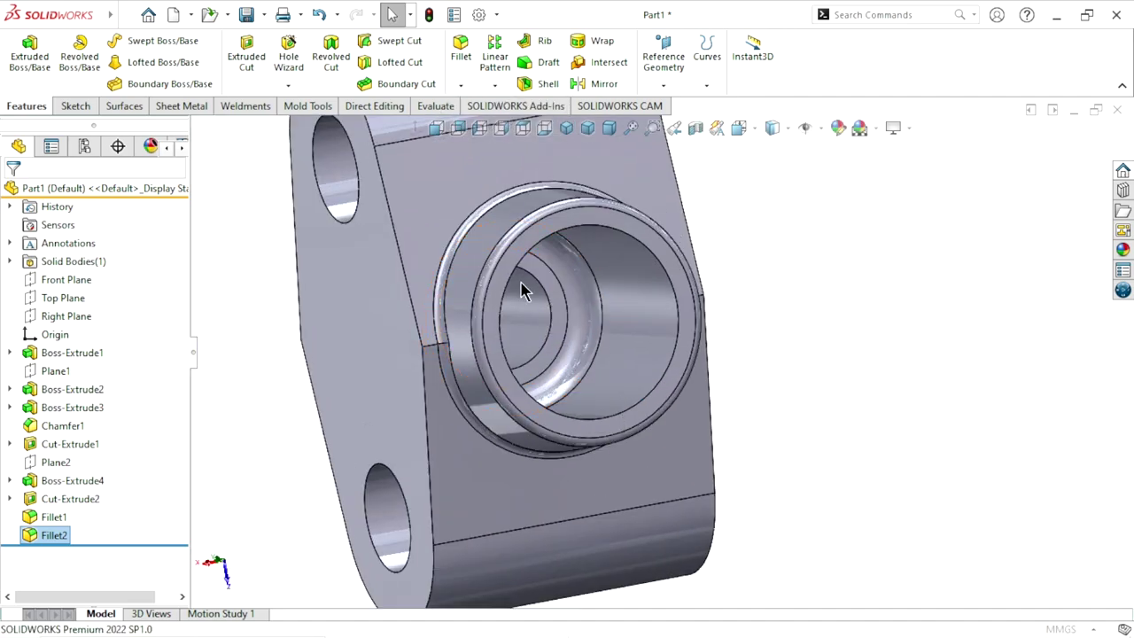
Step: Chamfer the boss's inner circular edge at 1 mm × 45°
click(102, 525)
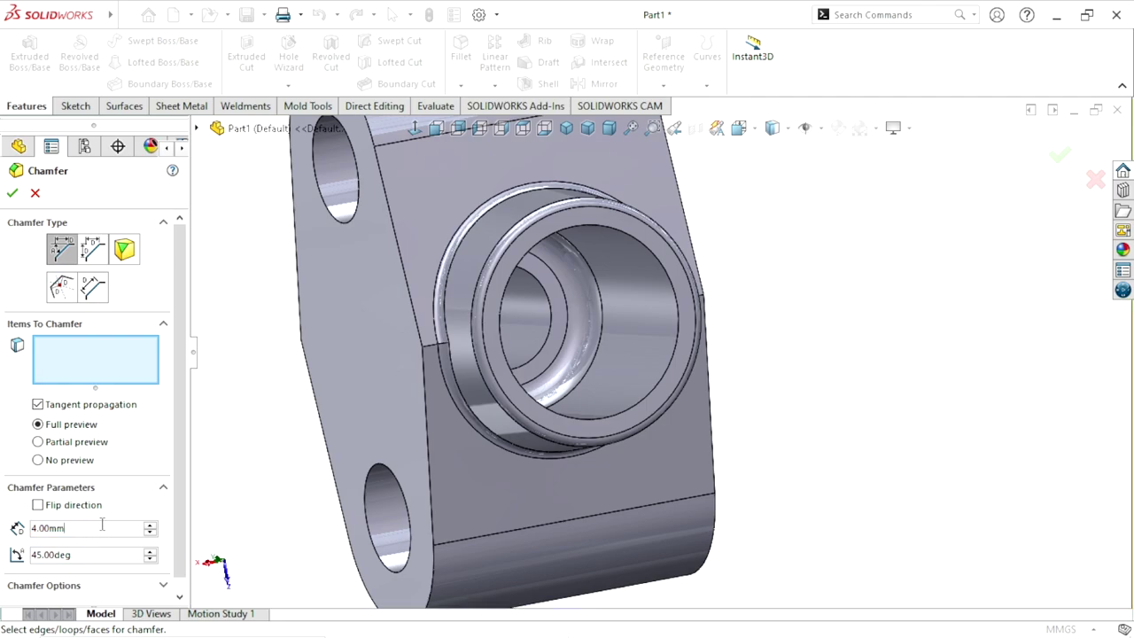
drag(102, 524, 4, 524)
text(1)
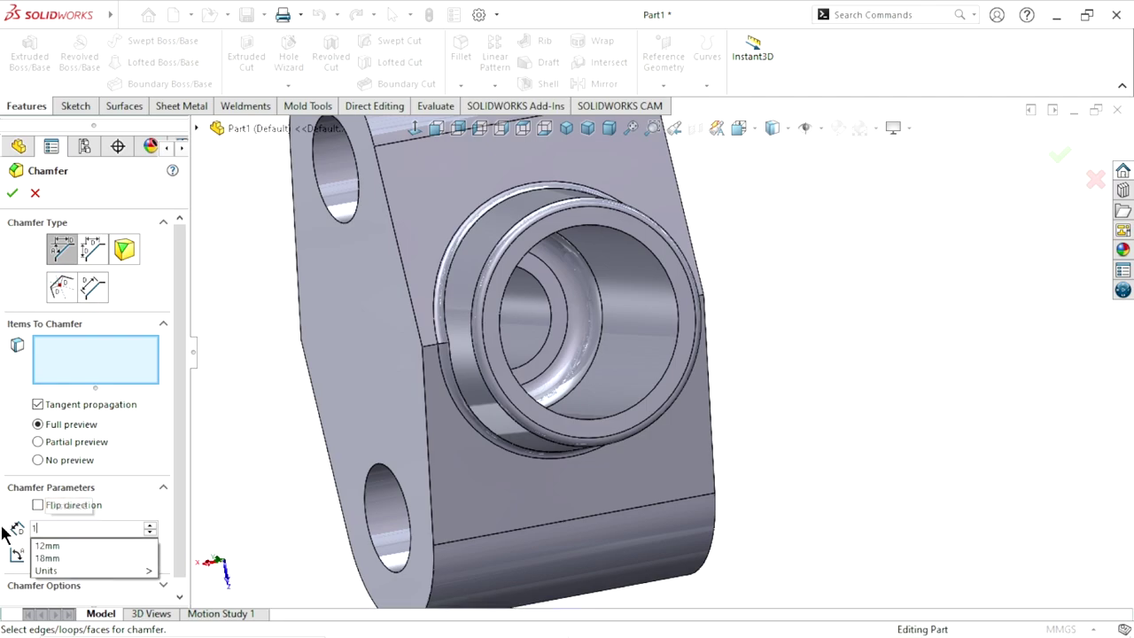
key(Return)
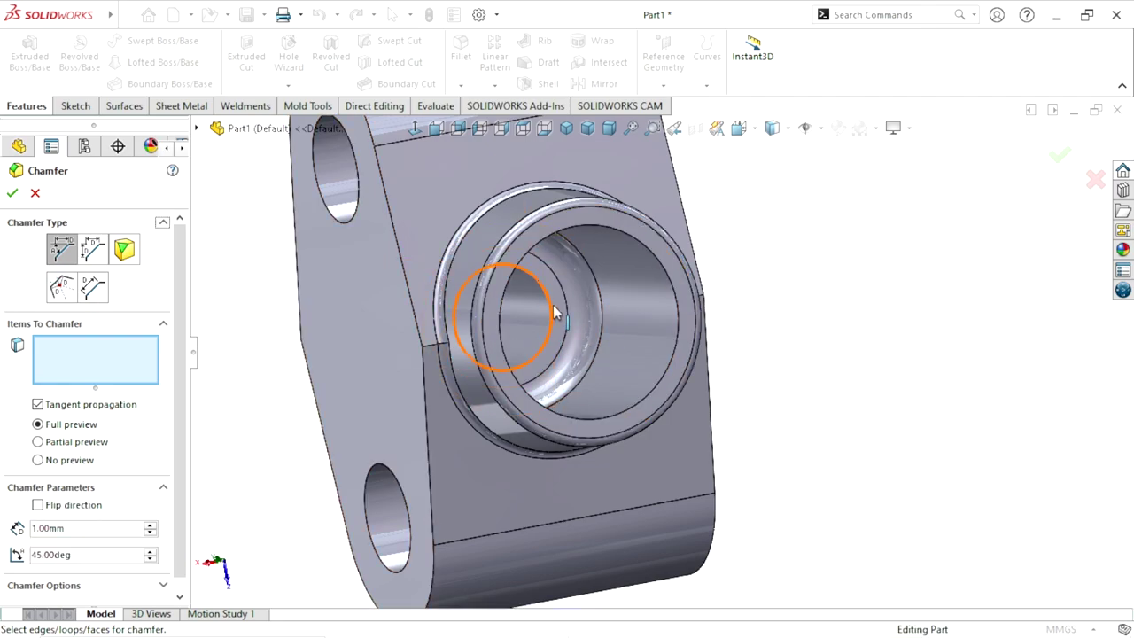
click(555, 315)
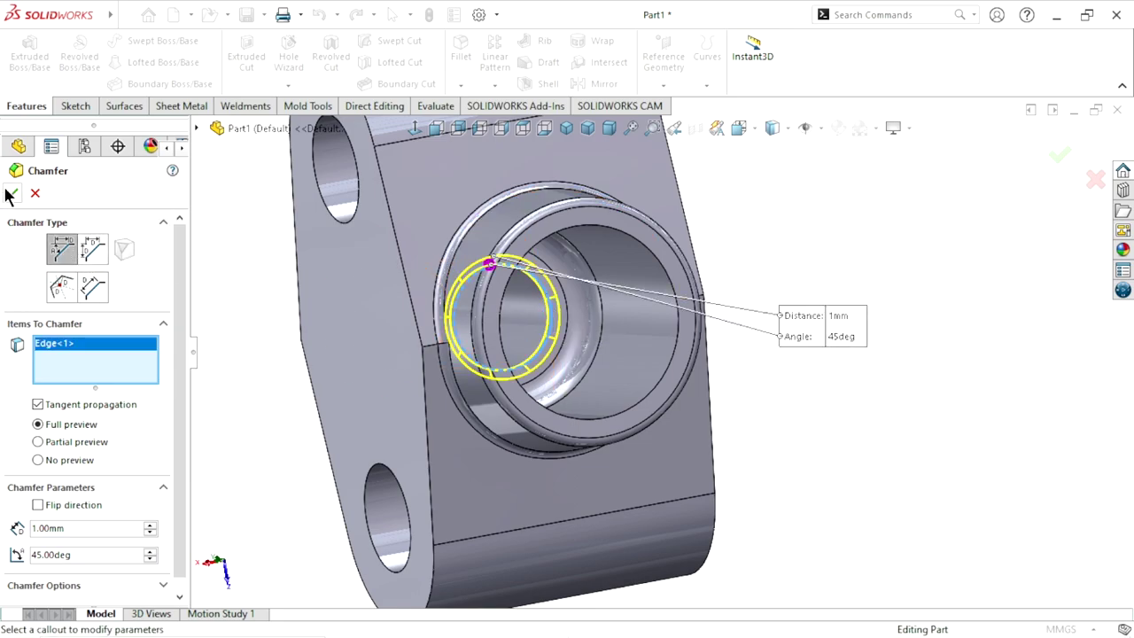
key(Return)
mouse_move(826, 420)
middle_down()
mouse_move(615, 384)
mouse_move(617, 353)
mouse_move(593, 341)
mouse_move(653, 349)
mouse_move(636, 378)
middle_up()
scroll(637, 378, up, 3)
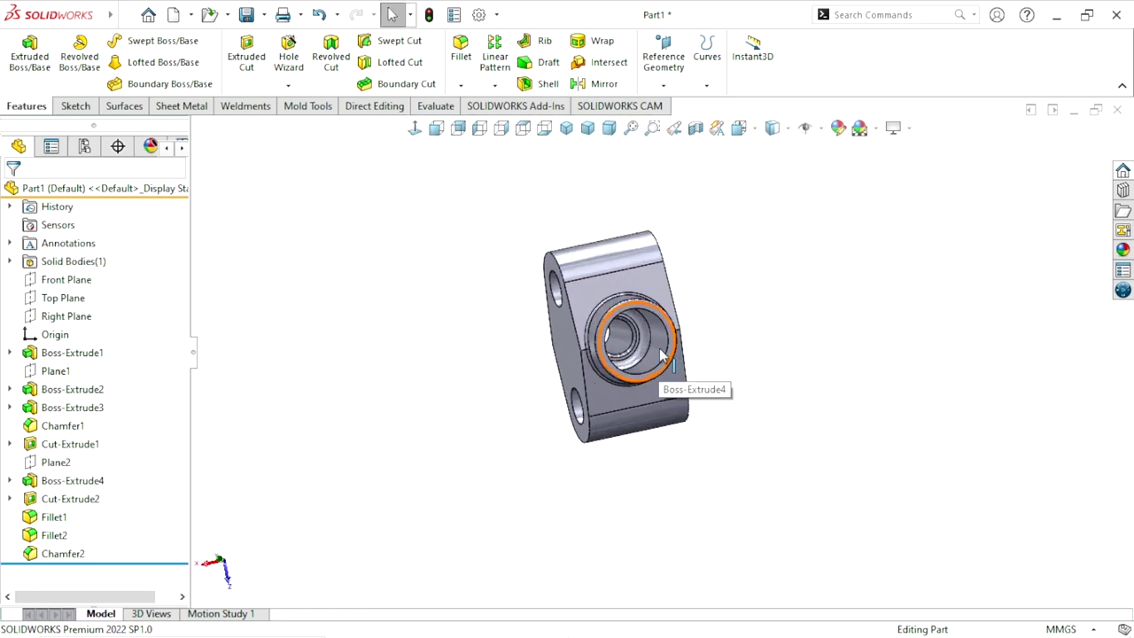
Step: Switch to isometric view and start a sketch on the flat lobed face
scroll(705, 376, up, 1)
scroll(710, 370, up, 1)
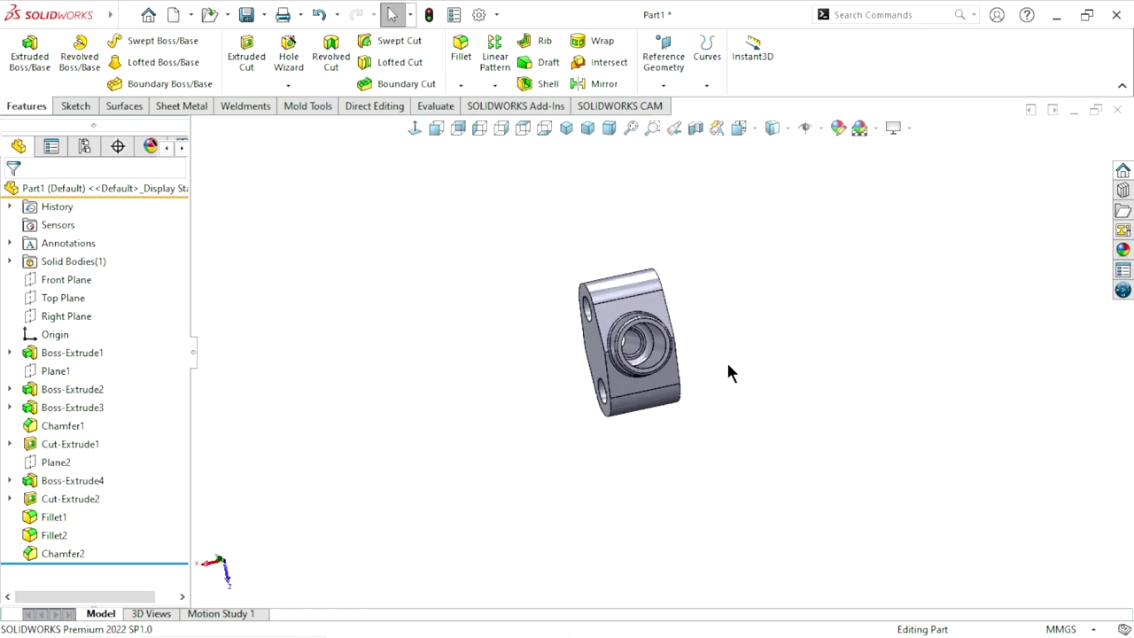
scroll(726, 360, down, 1)
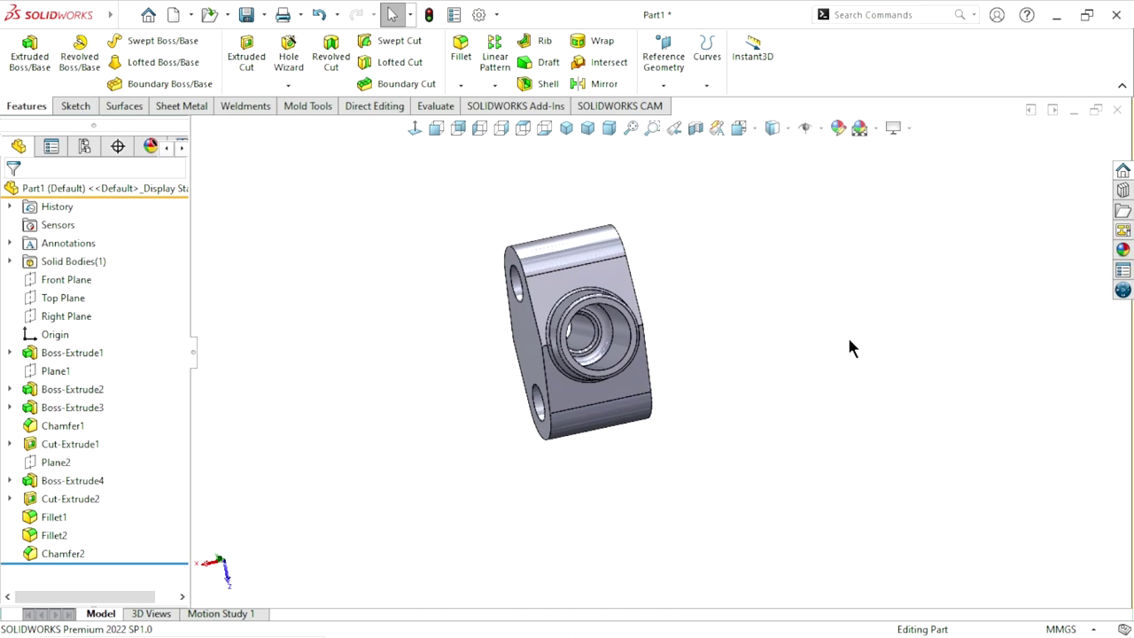
click(571, 132)
scroll(786, 403, up, 2)
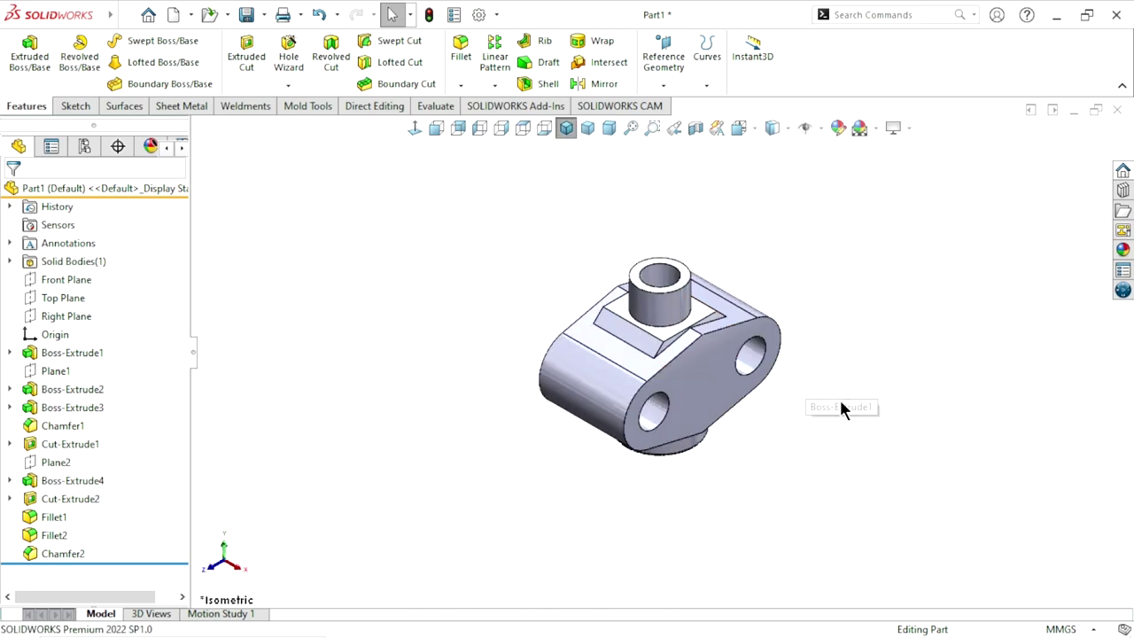
click(708, 398)
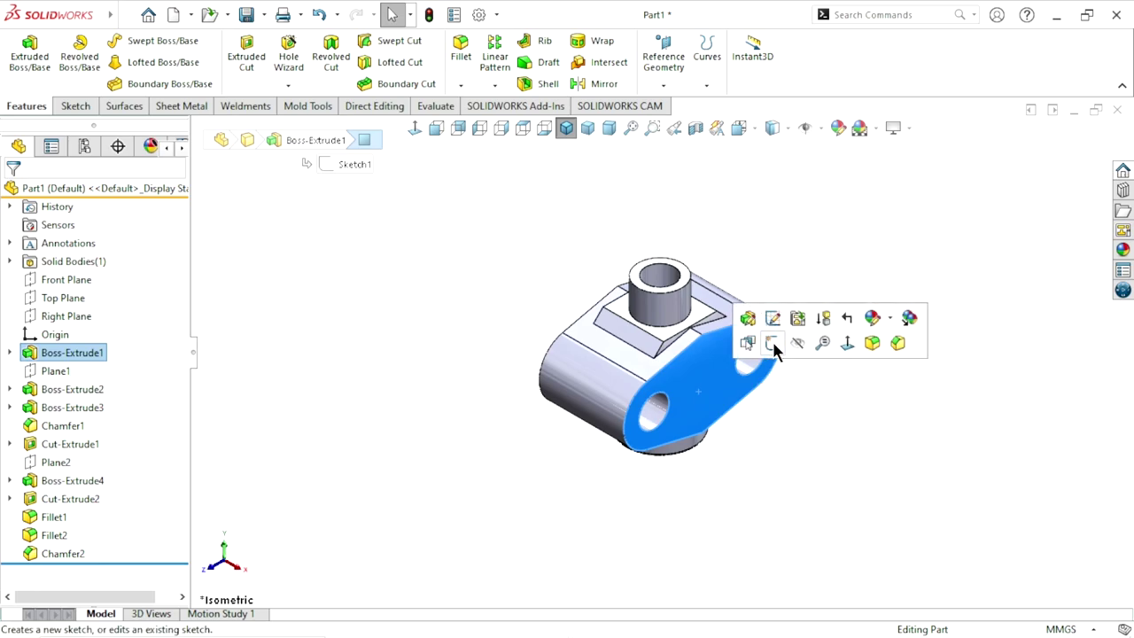
click(773, 341)
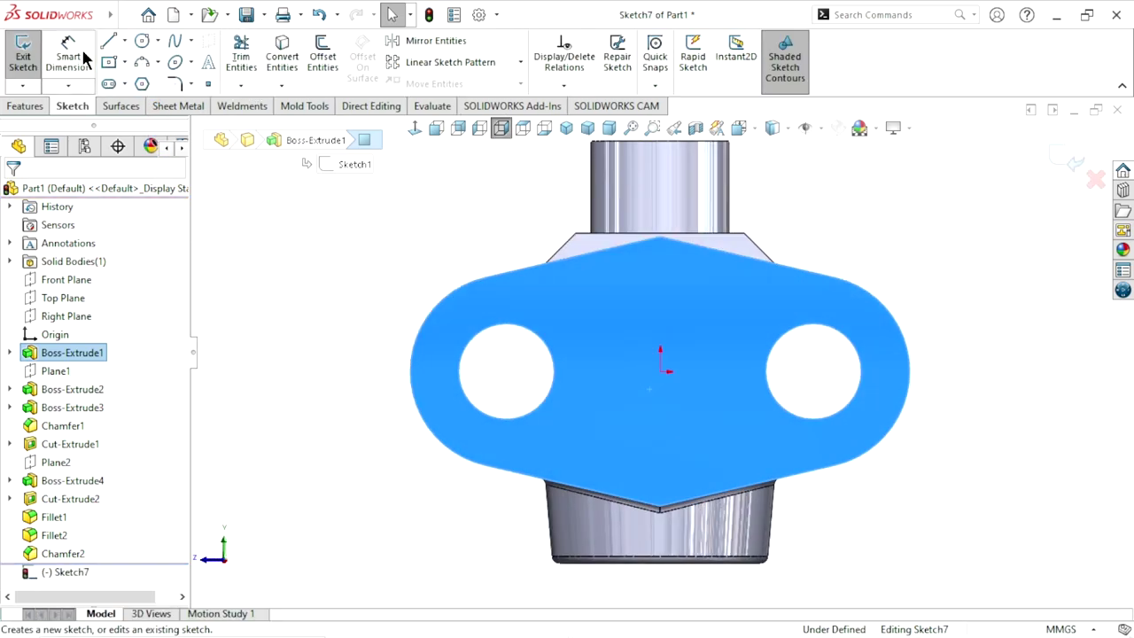
Step: Draw a circle at the origin and dimension it to a 2 mm diameter
key(c)
scroll(670, 385, down, 2)
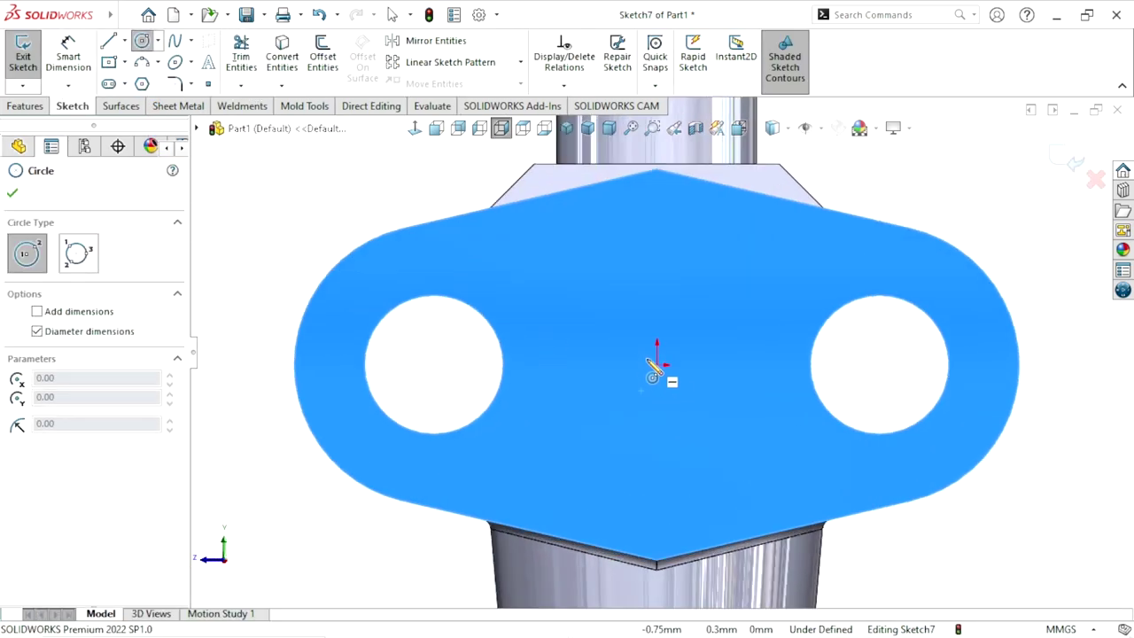
click(656, 364)
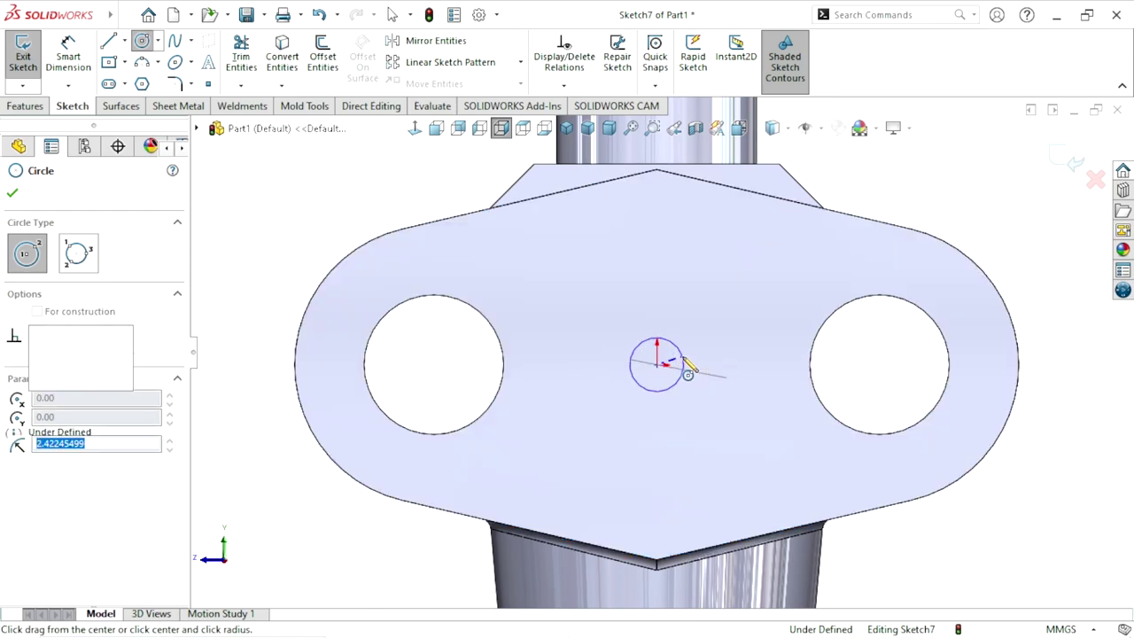
click(683, 364)
click(67, 55)
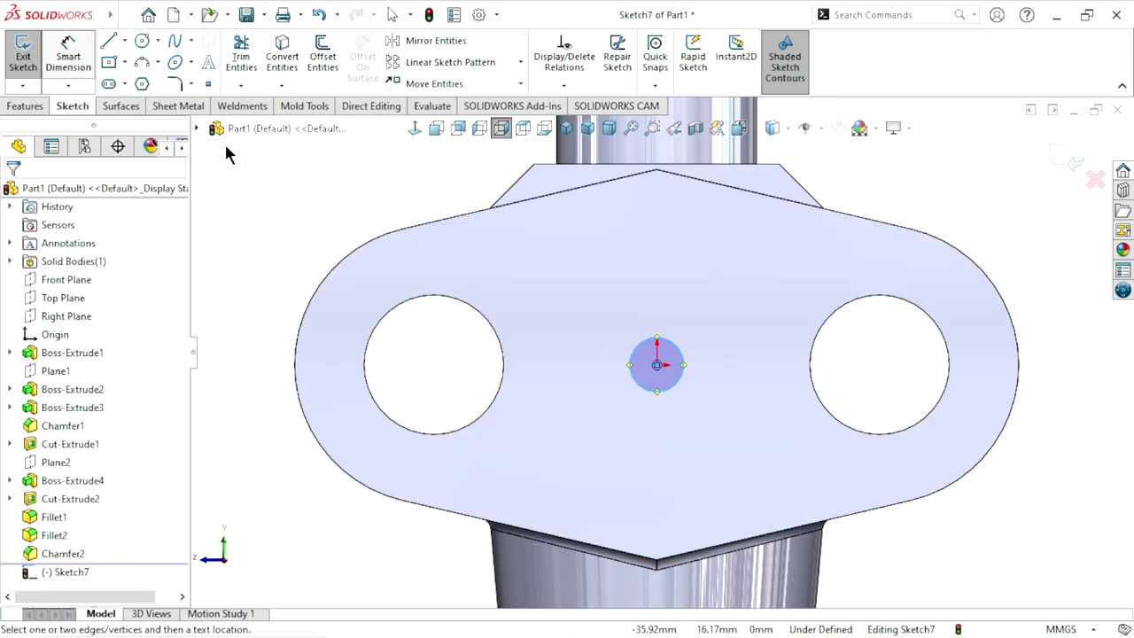
click(643, 348)
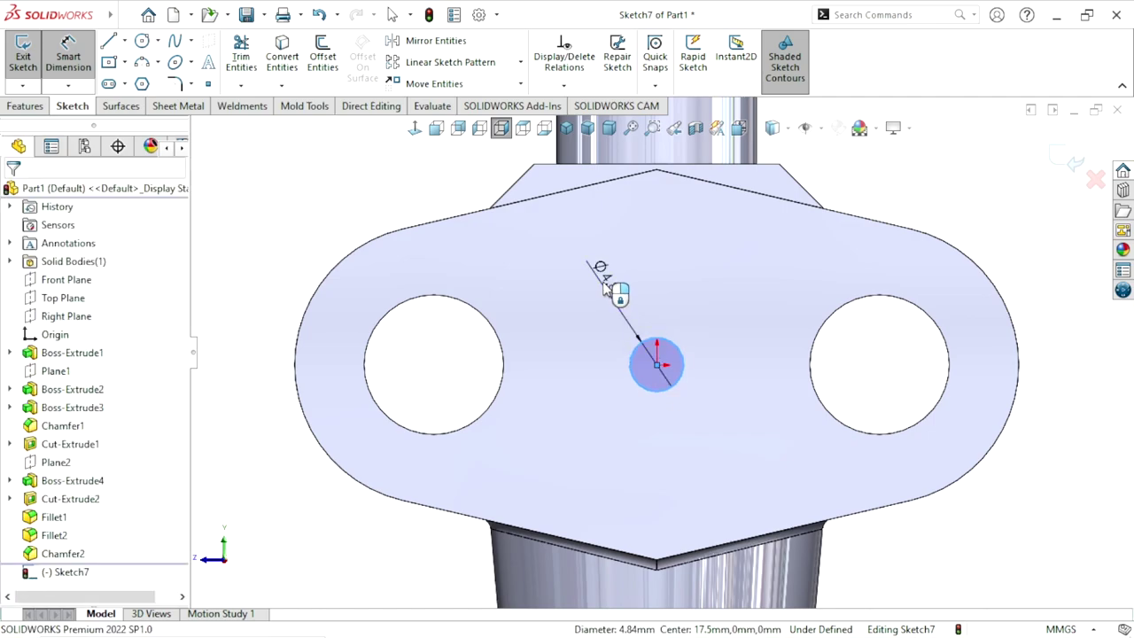
click(604, 287)
key(Return)
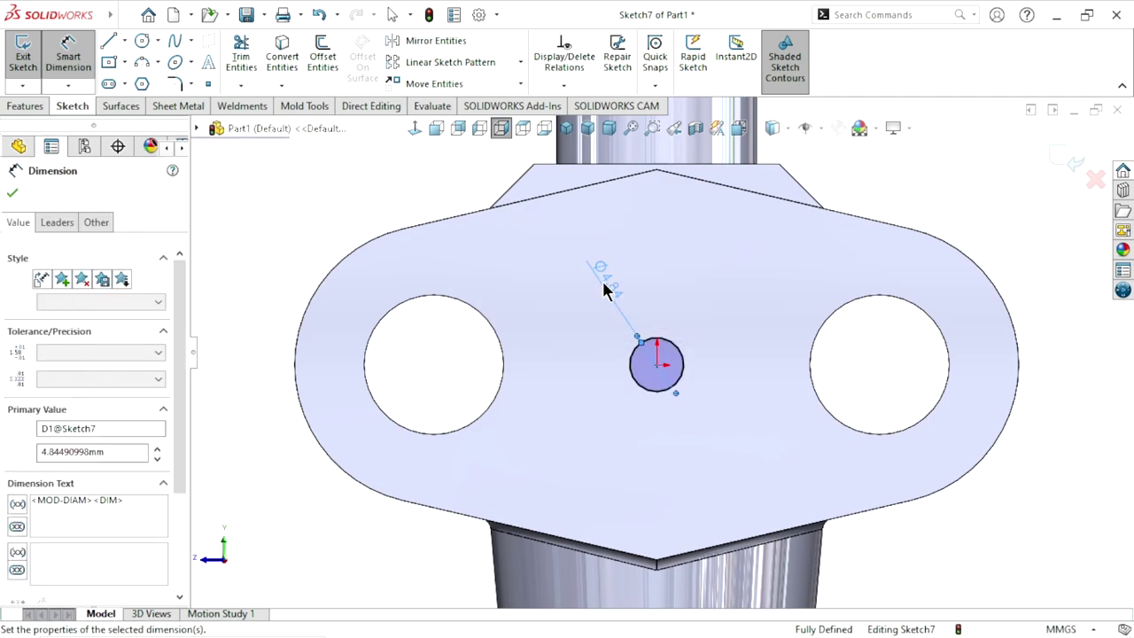
click(13, 193)
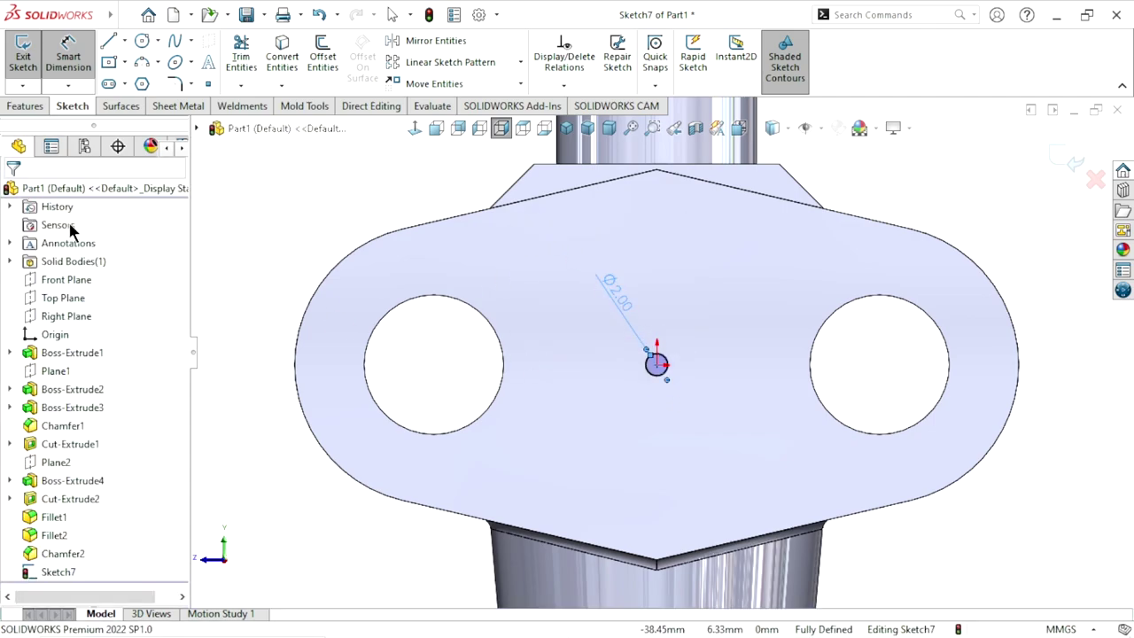
scroll(619, 377, up, 2)
middle_drag(710, 387, 715, 326)
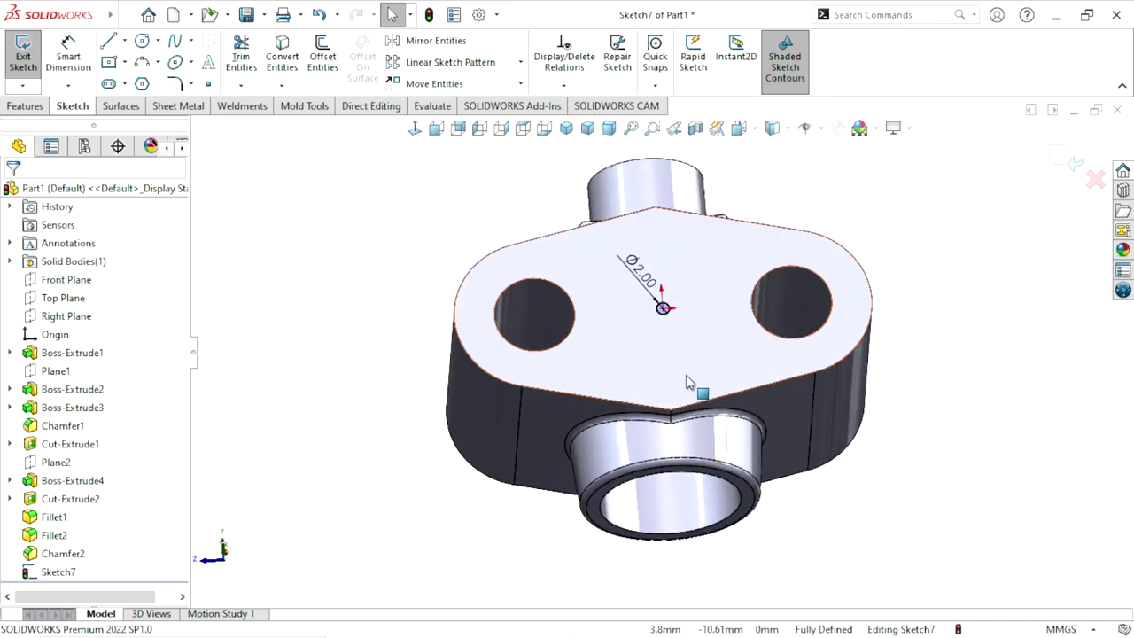
scroll(670, 374, down, 2)
Step: Extrude-cut the Ø2 mm circle 20 mm blind into the flange face as Cut-Extrude3
click(25, 107)
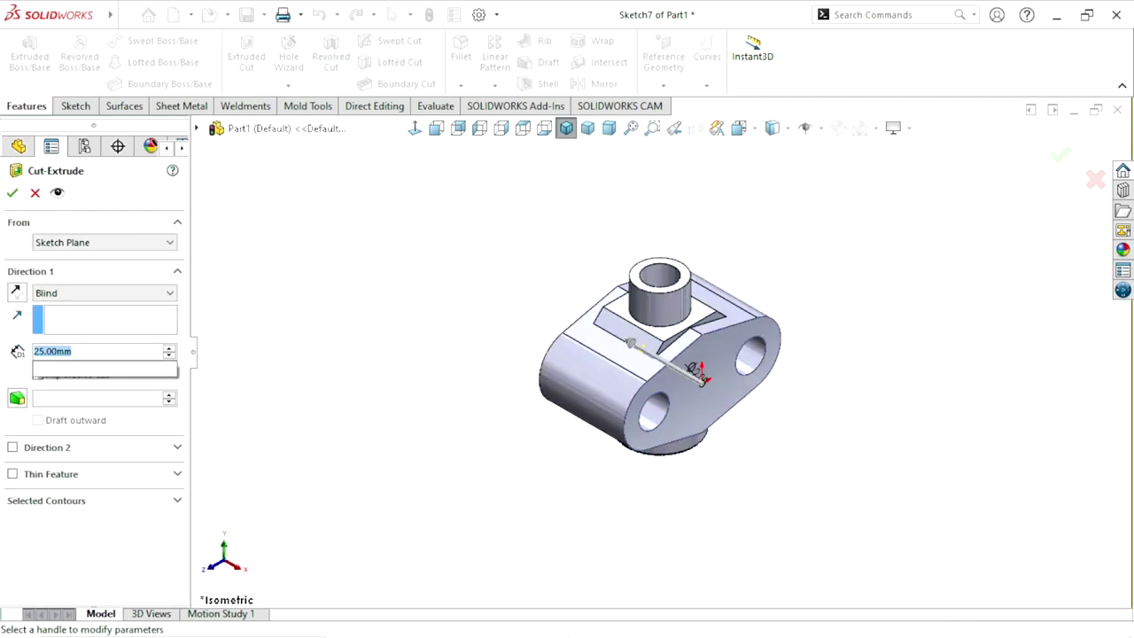
text(20)
key(Return)
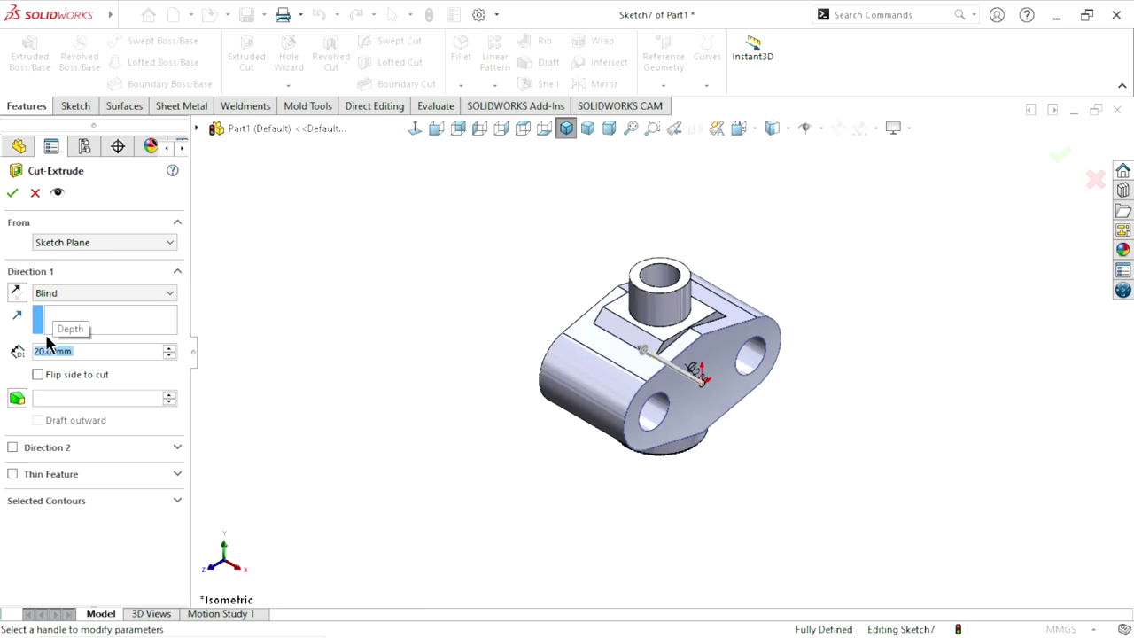
click(13, 192)
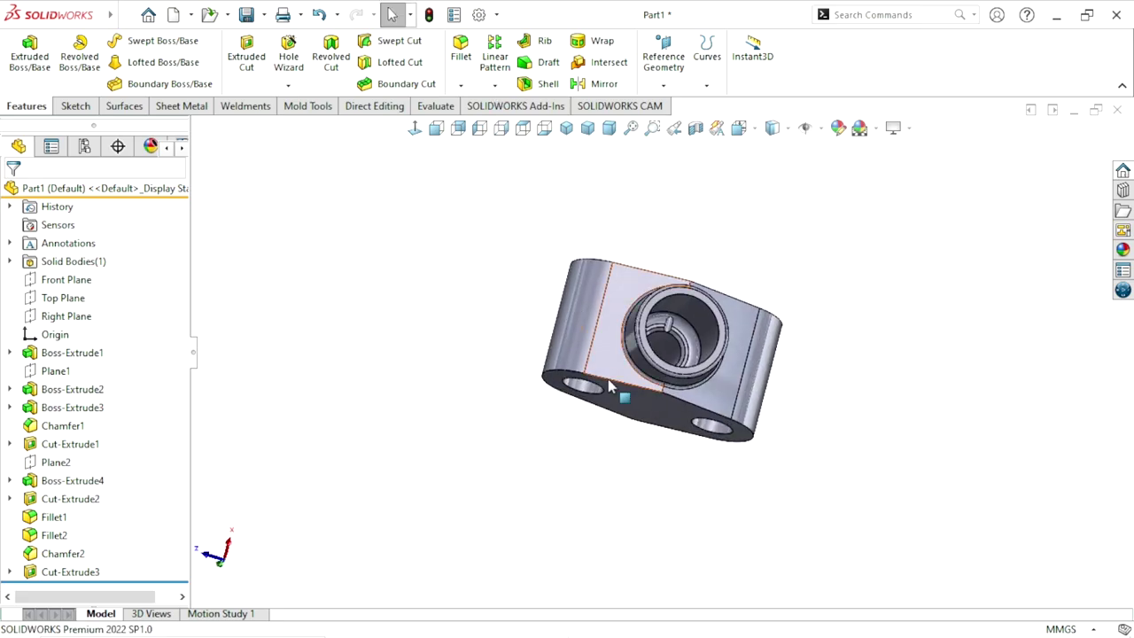
Step: Orbit and zoom around the part to inspect the new centre hole and counterbored underside
middle_drag(544, 476, 596, 320)
scroll(596, 321, down, 3)
scroll(668, 361, down, 3)
scroll(630, 334, down, 3)
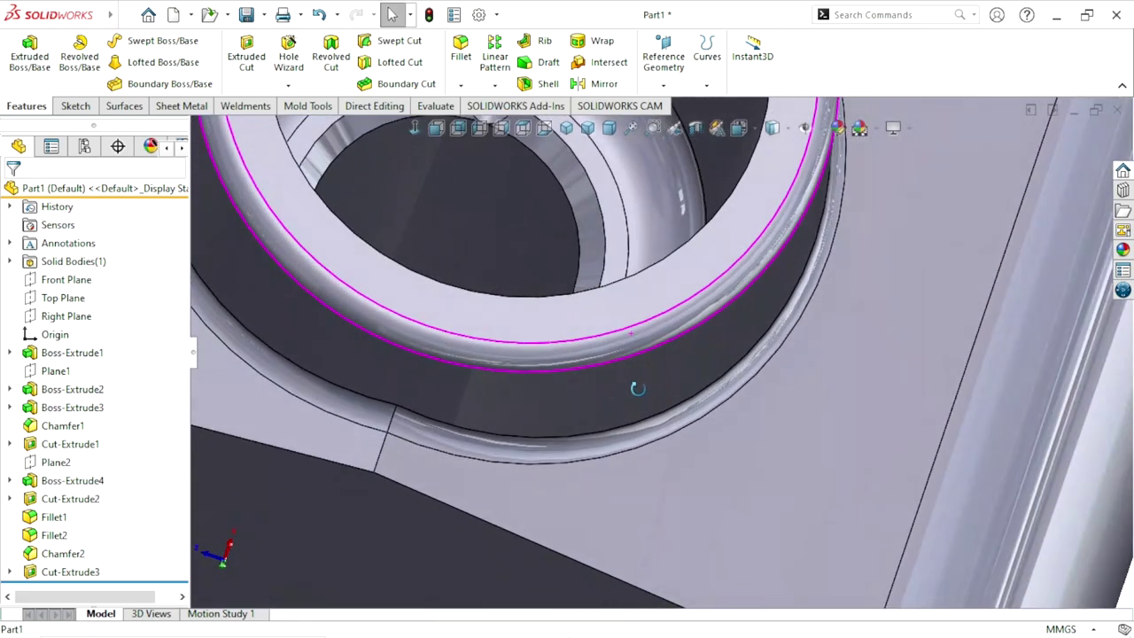
scroll(636, 360, down, 2)
scroll(638, 372, up, 5)
mouse_move(617, 351)
middle_down()
mouse_move(602, 322)
mouse_move(617, 432)
middle_up()
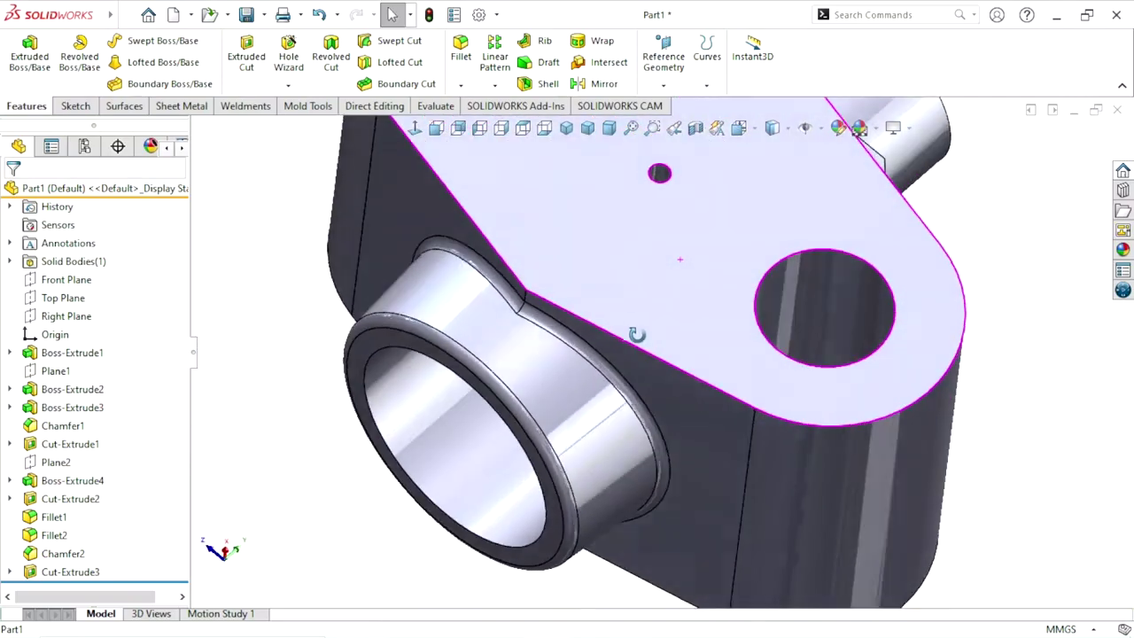
scroll(617, 432, up, 3)
scroll(673, 372, up, 3)
scroll(700, 324, up, 2)
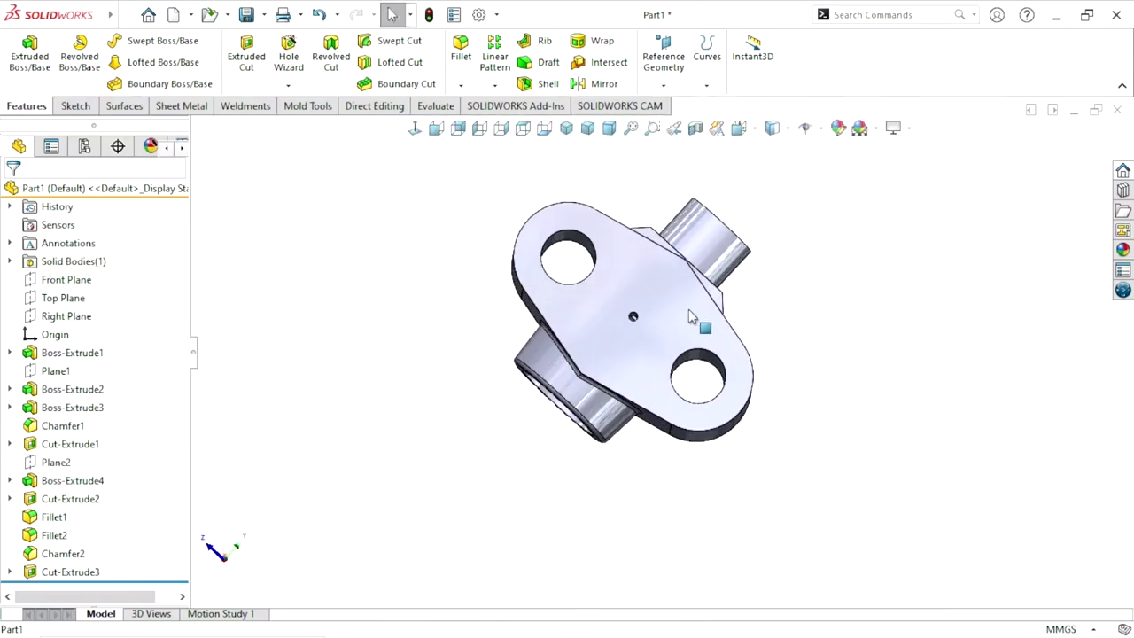
middle_drag(735, 424, 791, 369)
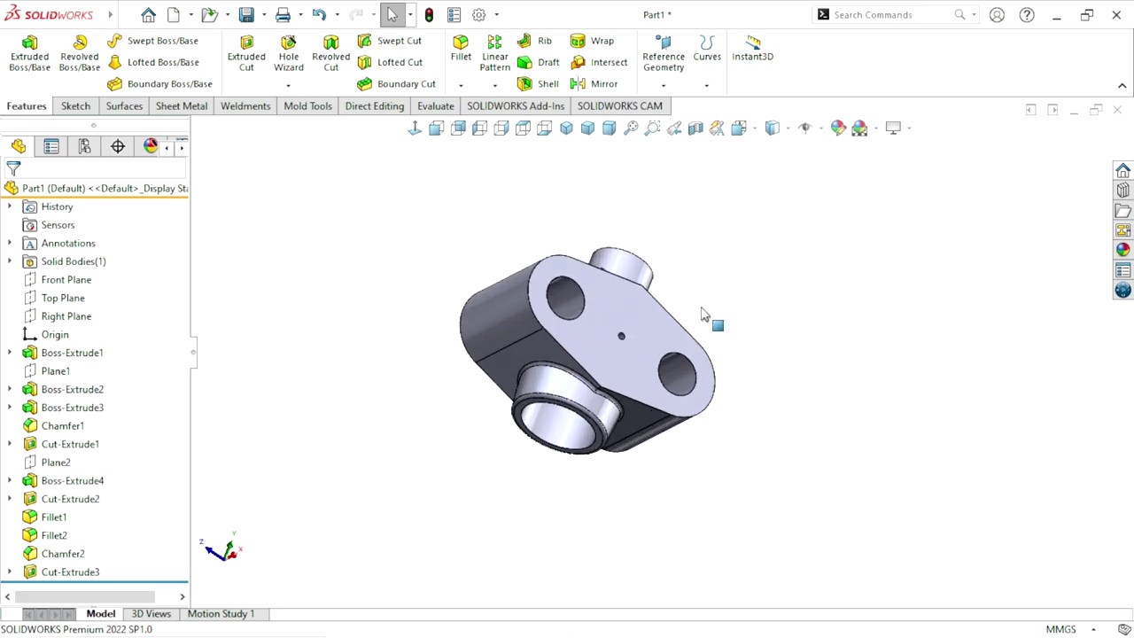
scroll(633, 368, up, 2)
scroll(624, 381, down, 1)
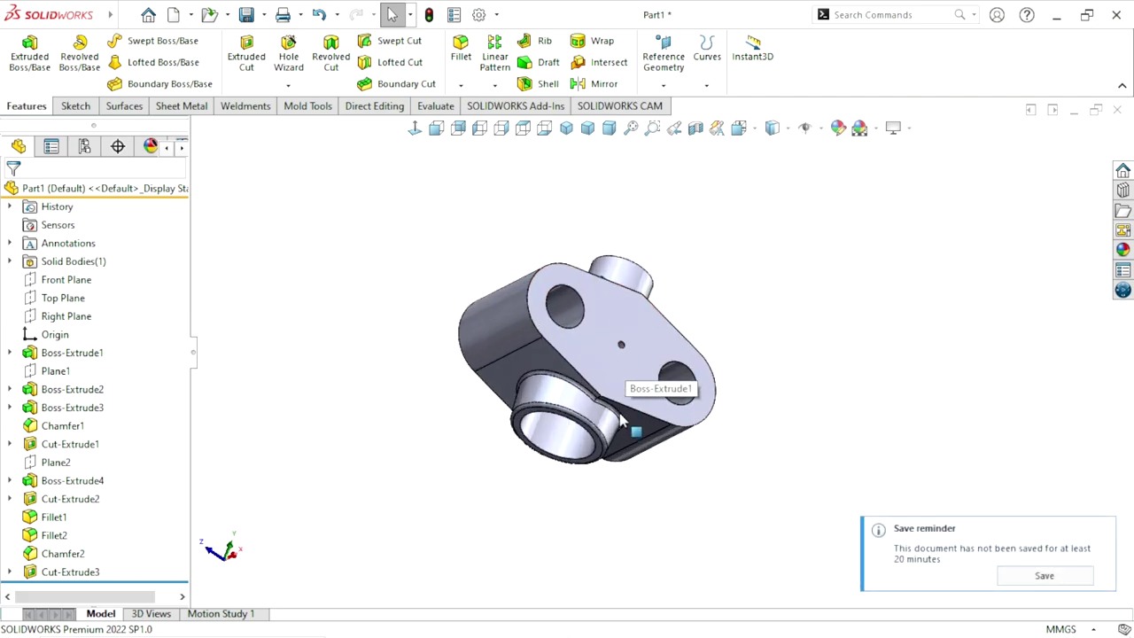
Step: Dismiss the save reminder and start a Thread feature from the Hole Wizard dropdown
click(1100, 531)
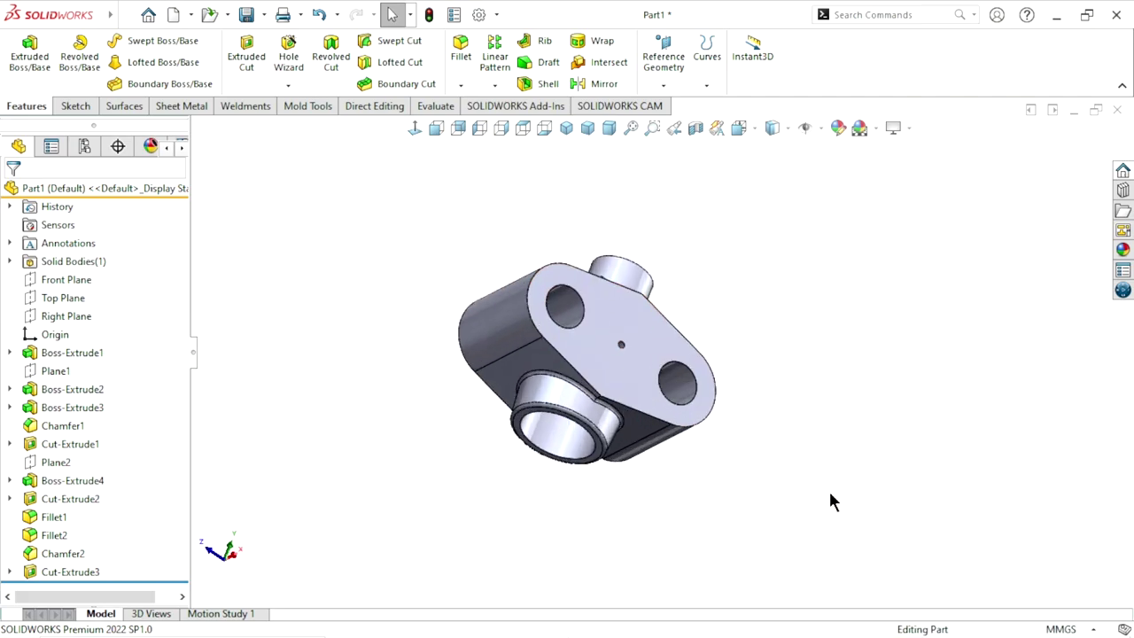
mouse_move(635, 463)
middle_down()
mouse_move(620, 410)
mouse_move(611, 430)
middle_up()
scroll(632, 370, up, 2)
scroll(634, 369, down, 3)
scroll(638, 417, up, 3)
scroll(670, 414, down, 3)
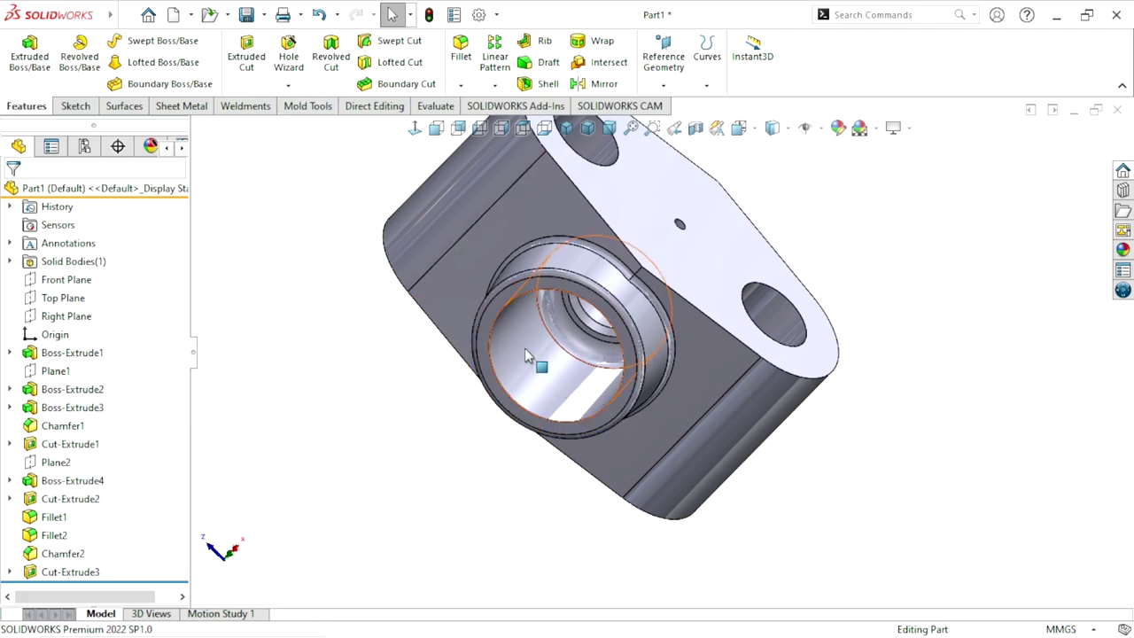
click(288, 86)
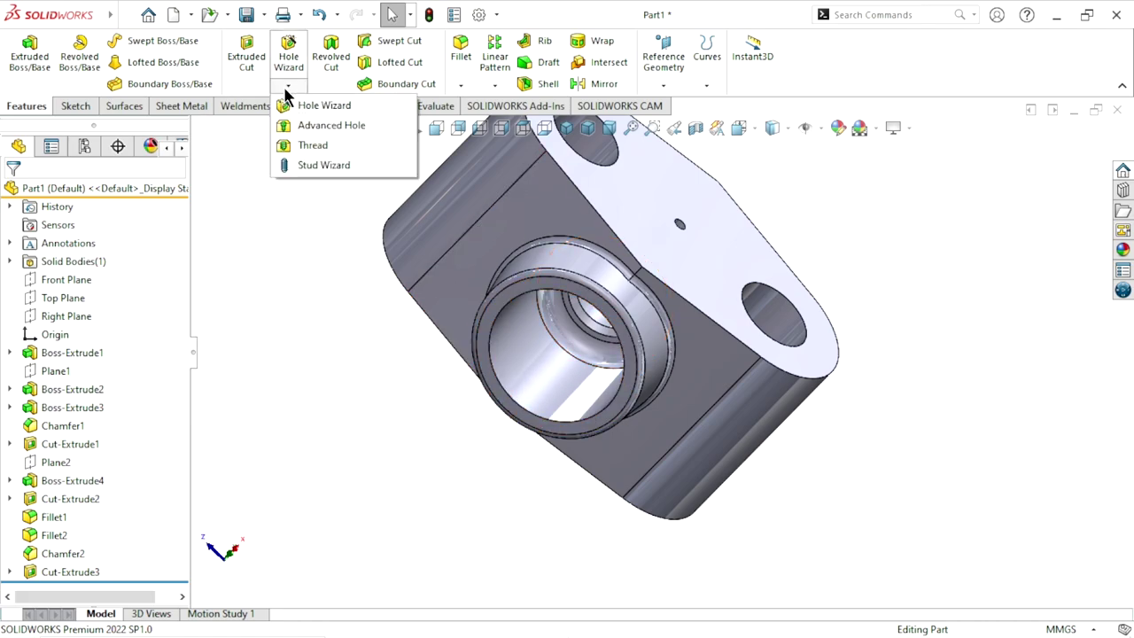
click(296, 146)
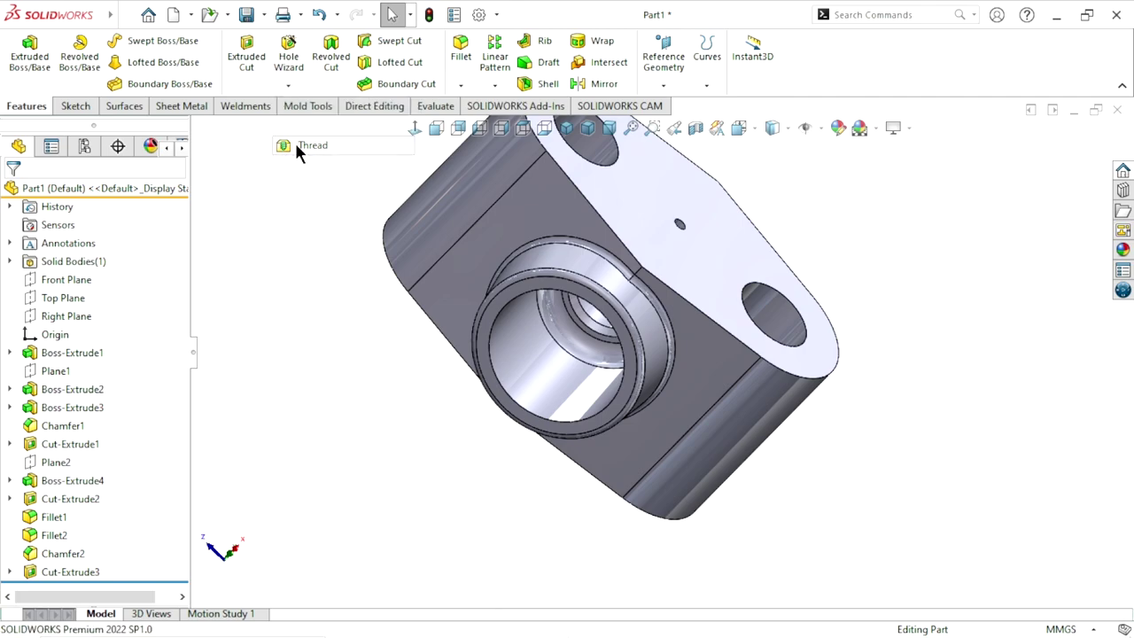
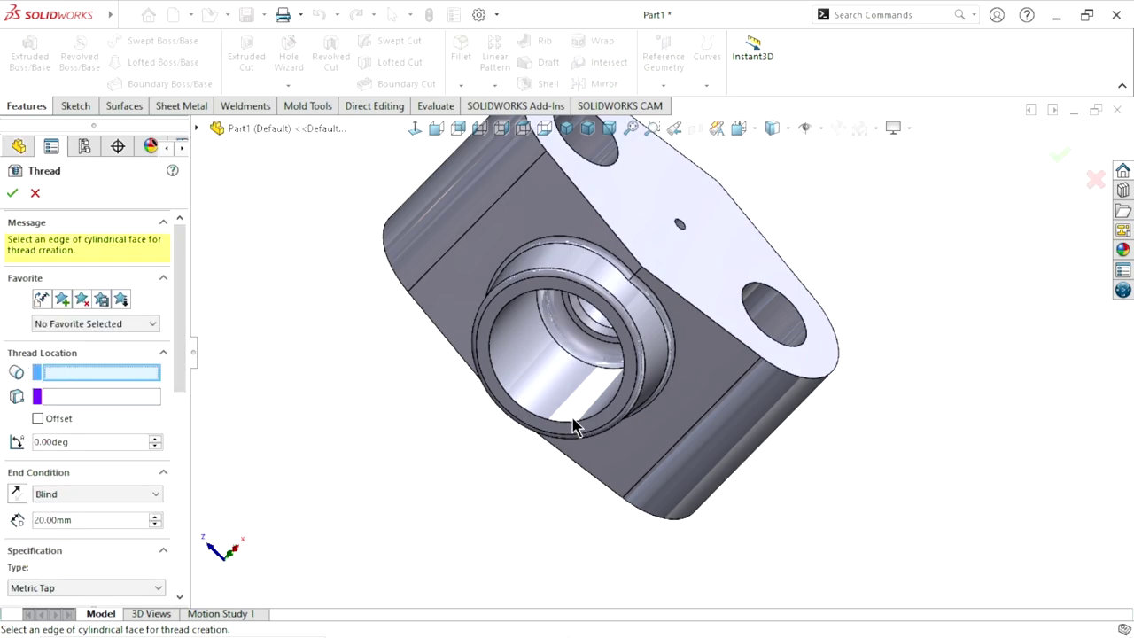
Step: Select the front bore's inner circular edge as the thread edge
scroll(669, 394, down, 2)
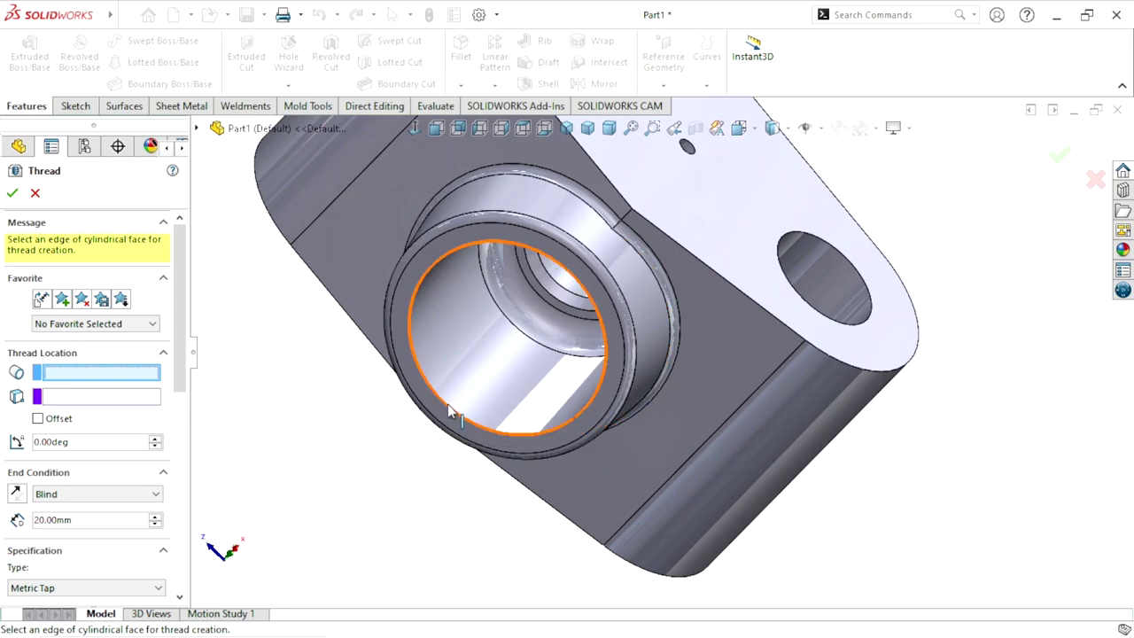
click(447, 404)
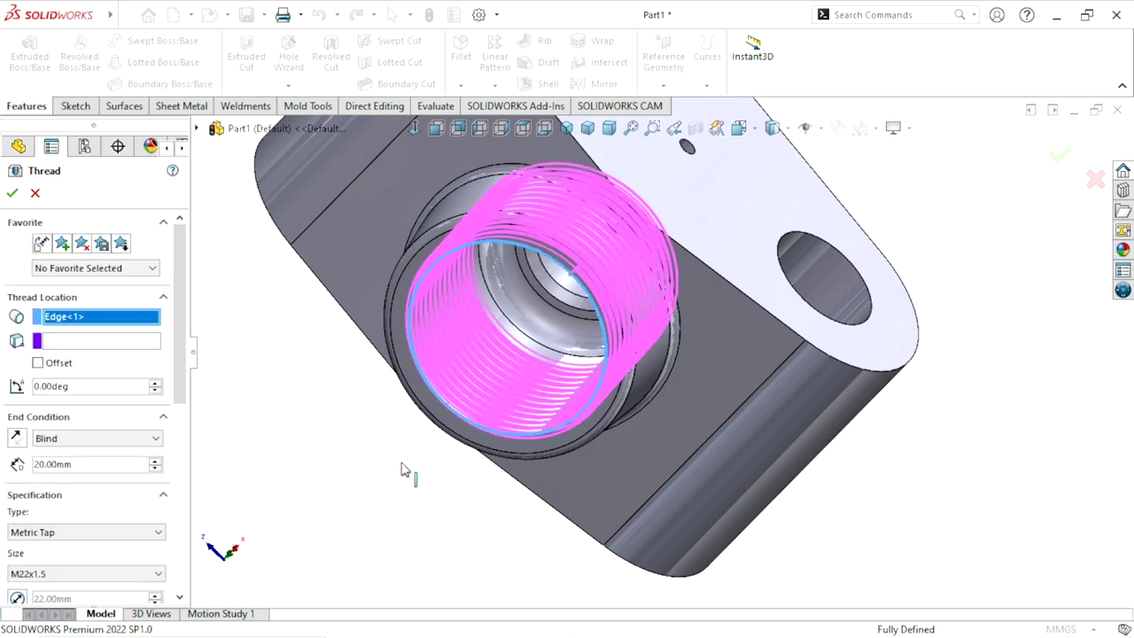
drag(183, 354, 173, 423)
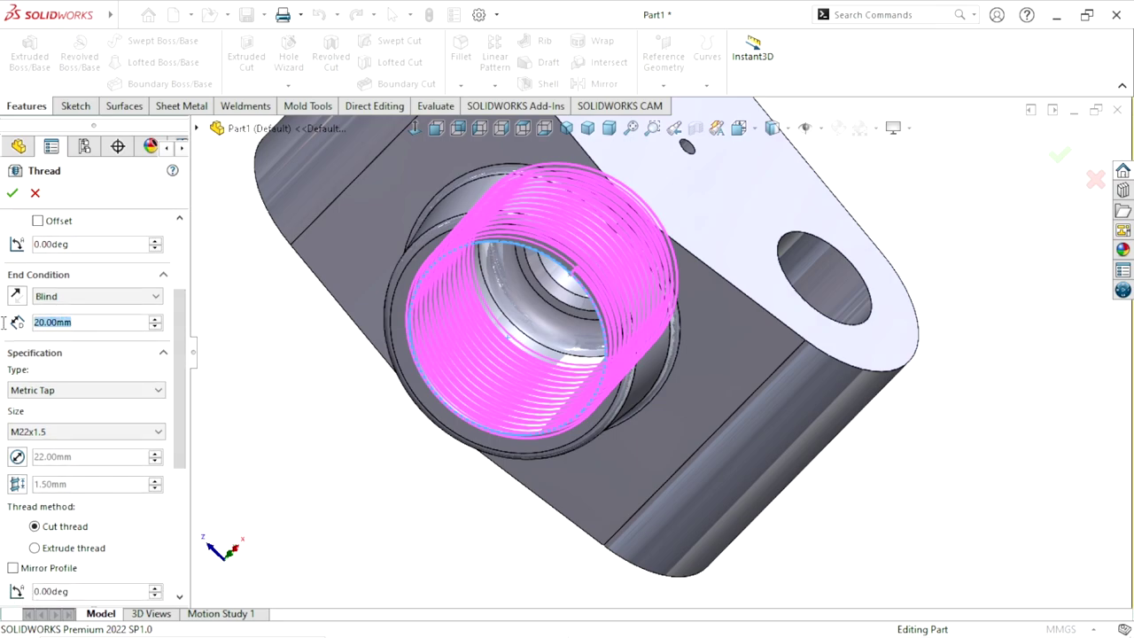
Step: Keep the thread Blind at 20.00 mm with Metric Tap size M22x1.5, cut thread
scroll(595, 348, up, 2)
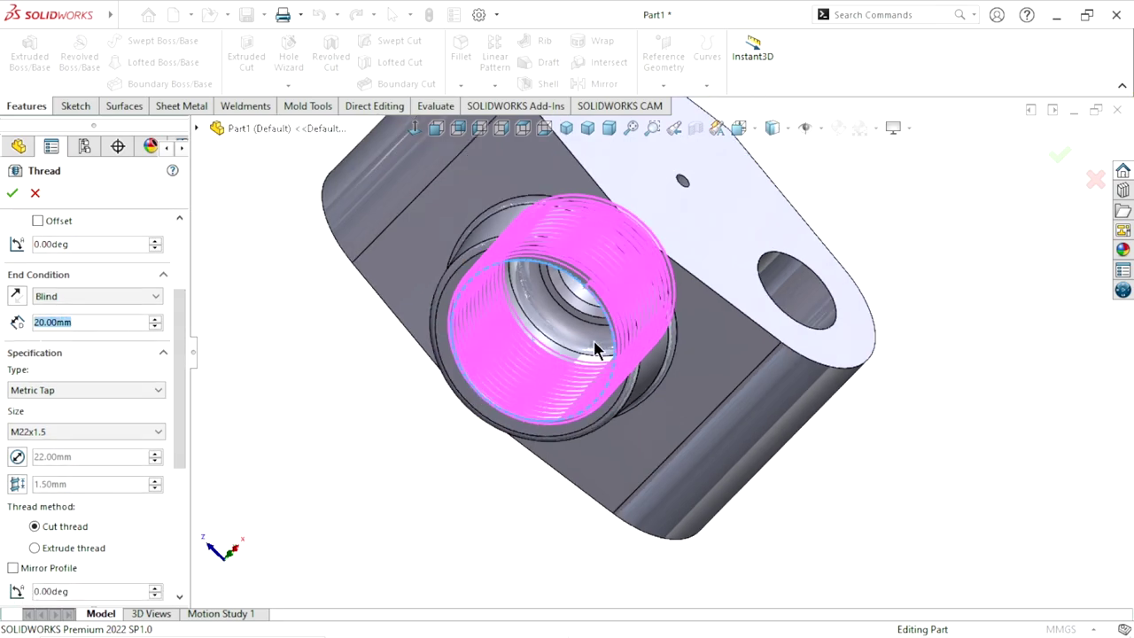
click(99, 324)
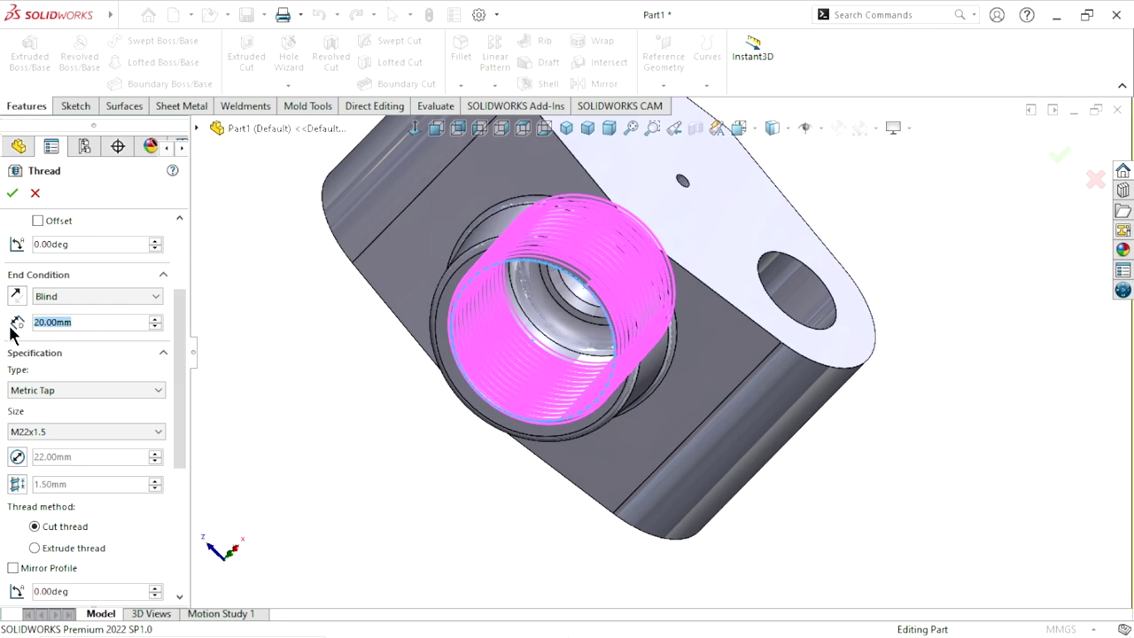
drag(180, 368, 182, 395)
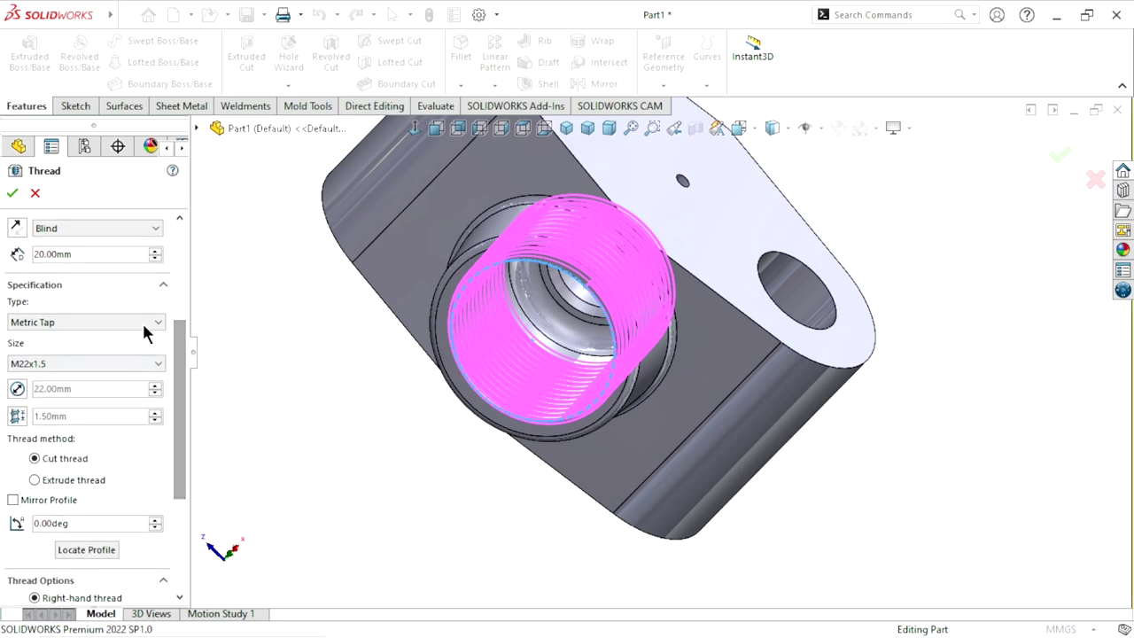
click(159, 368)
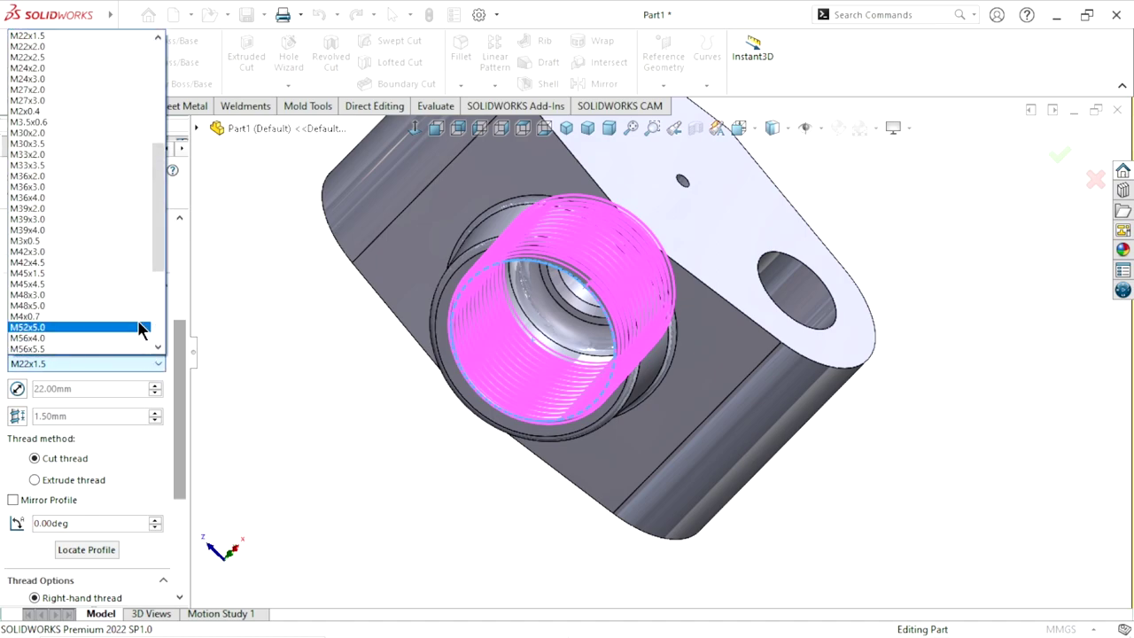
click(63, 38)
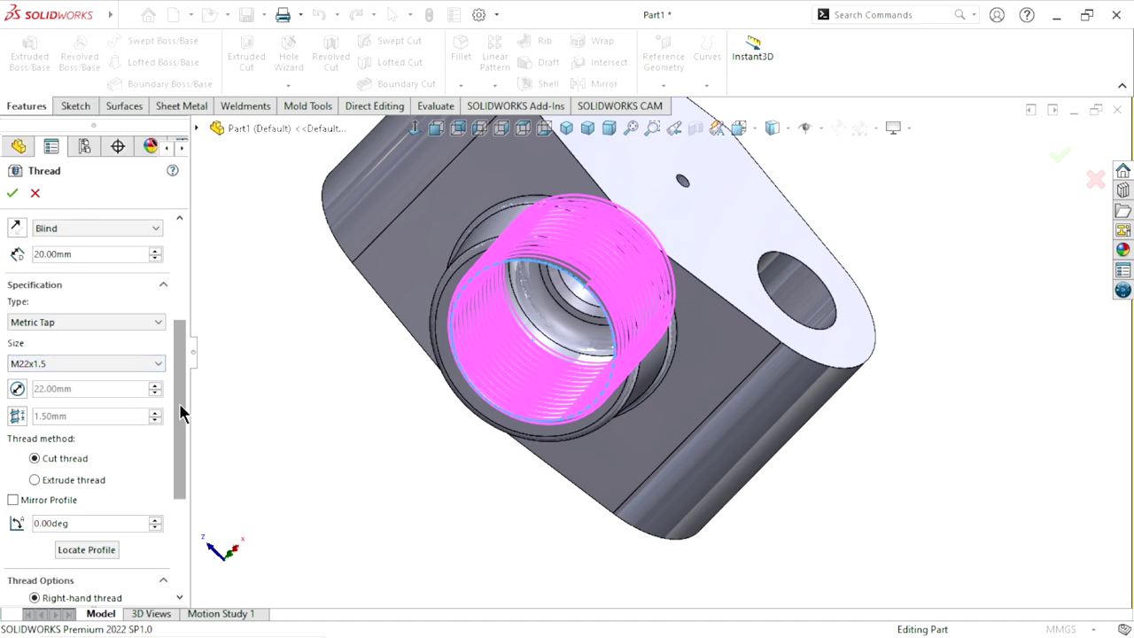
scroll(182, 411, down, 3)
scroll(168, 400, up, 3)
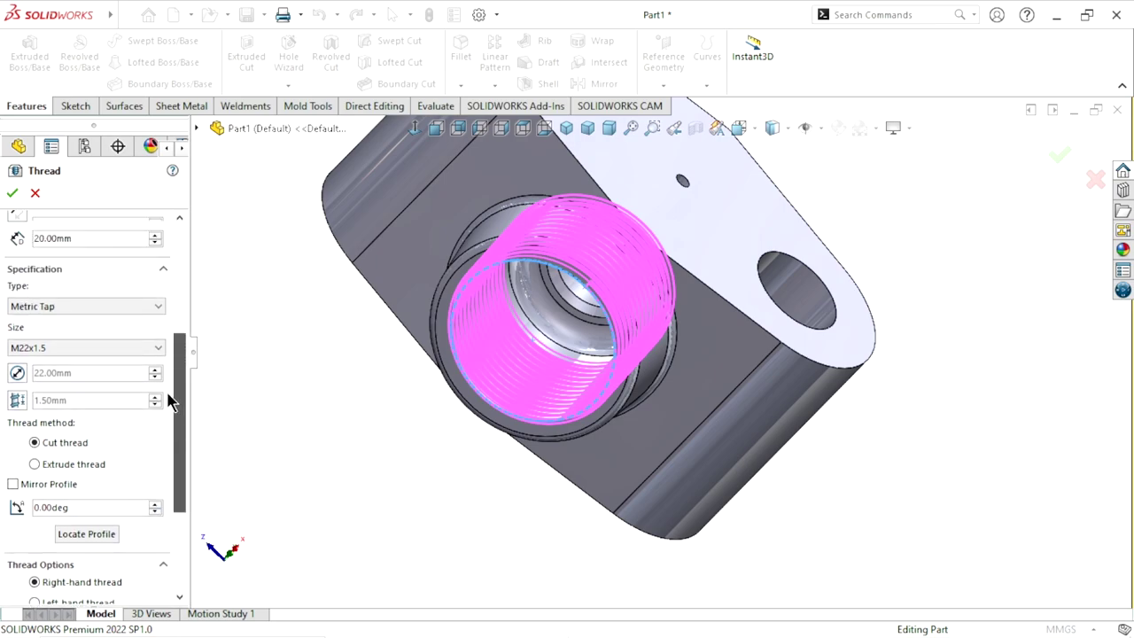
scroll(168, 395, up, 5)
mouse_move(182, 309)
mouse_down()
mouse_move(207, 450)
mouse_move(198, 322)
mouse_up()
Step: Offset the thread start by 2.00 mm and reverse the offset direction
click(37, 358)
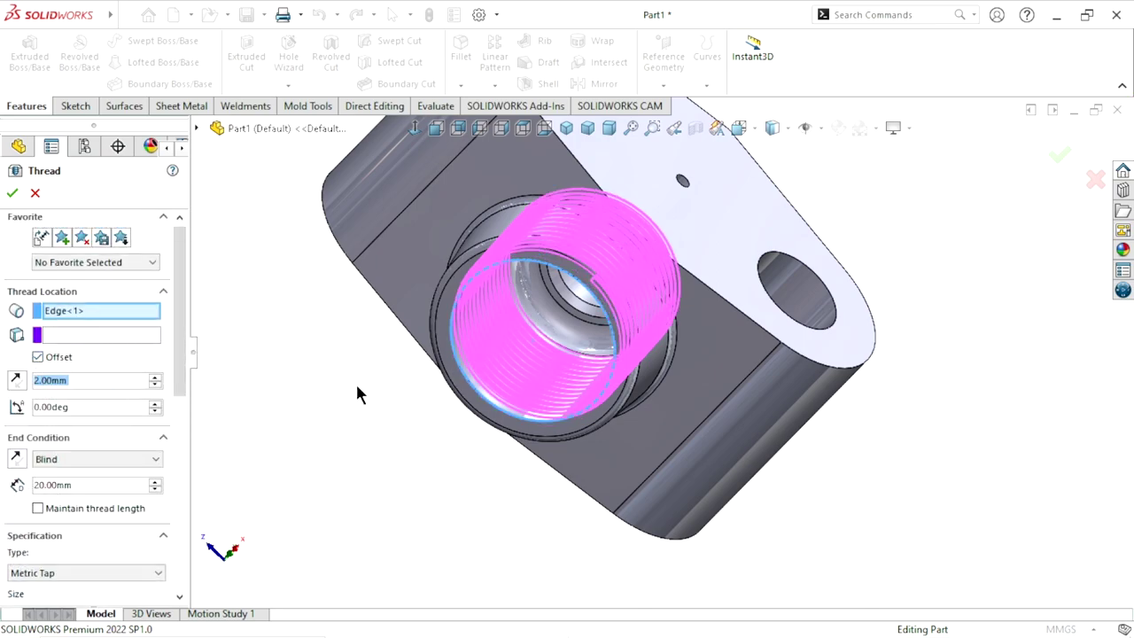
click(24, 378)
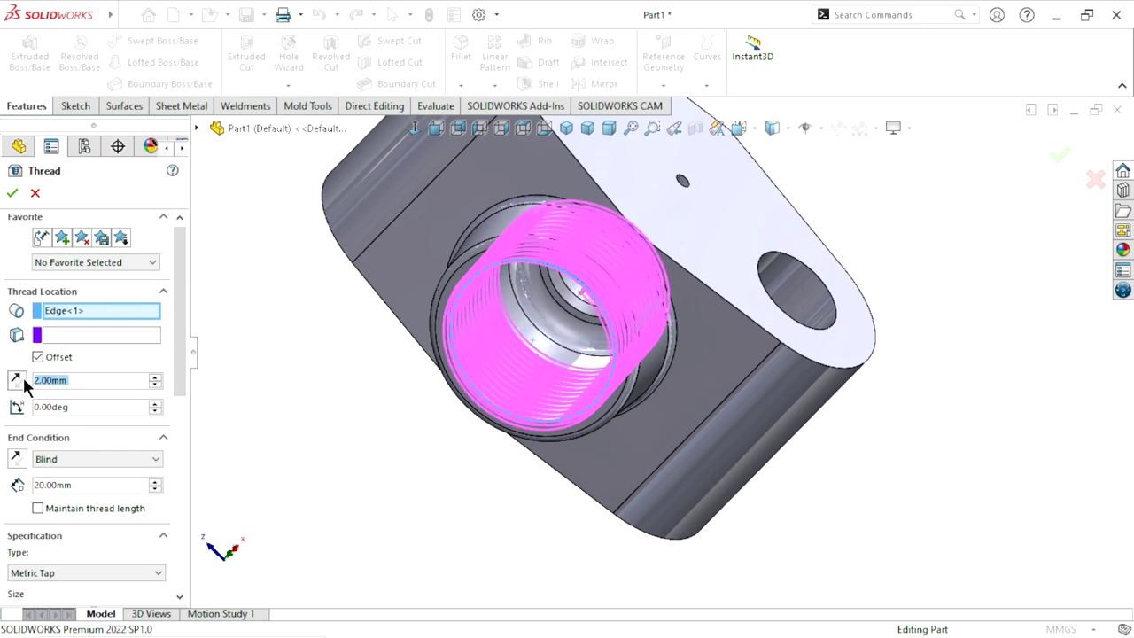
mouse_move(434, 428)
middle_down()
mouse_move(324, 405)
mouse_move(413, 498)
middle_up()
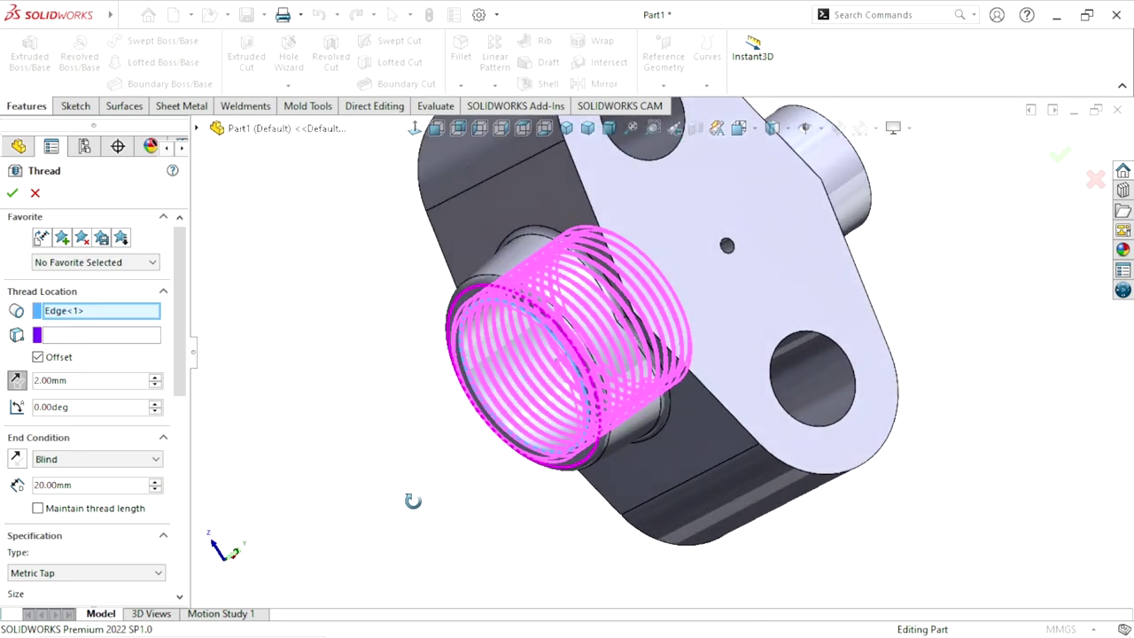
scroll(568, 390, down, 2)
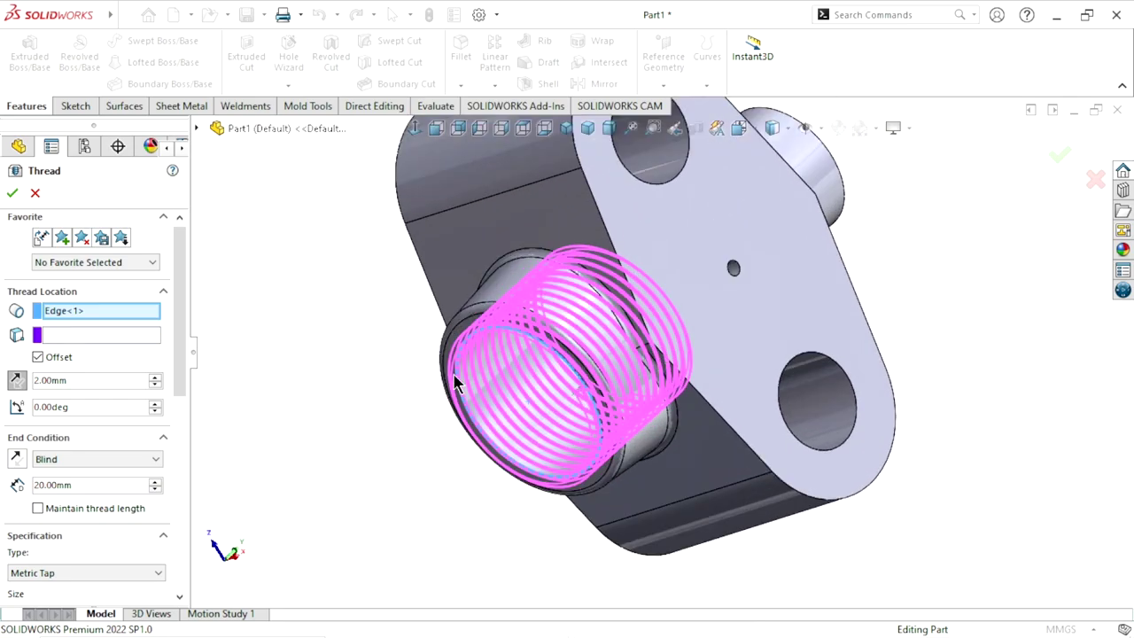
scroll(653, 355, up, 2)
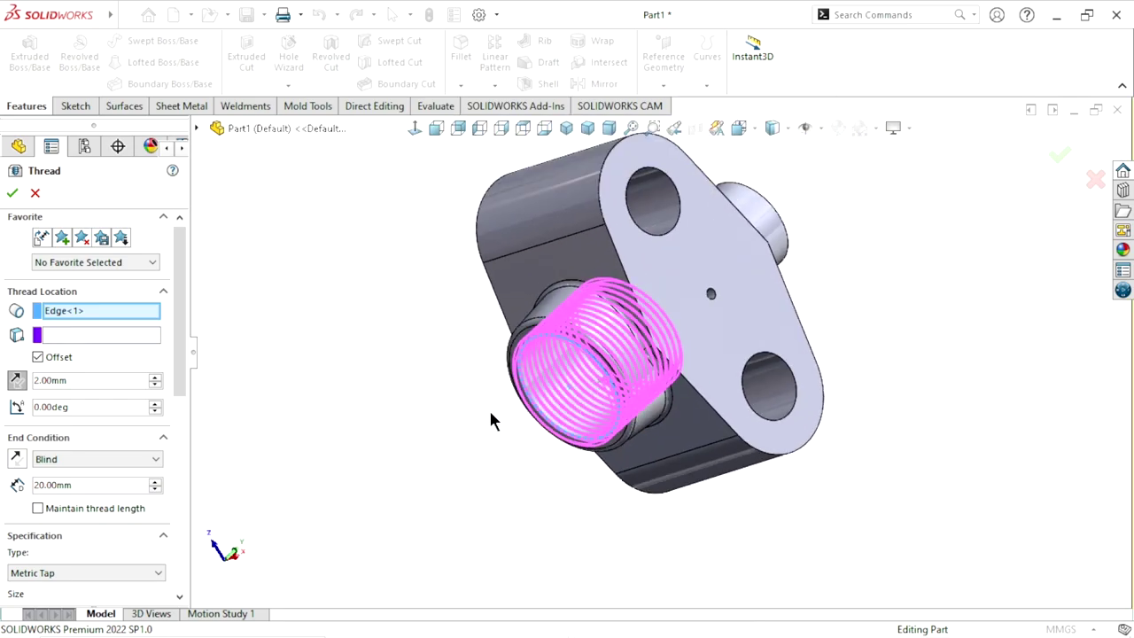
scroll(489, 409, up, 2)
scroll(488, 392, up, 2)
scroll(680, 363, down, 3)
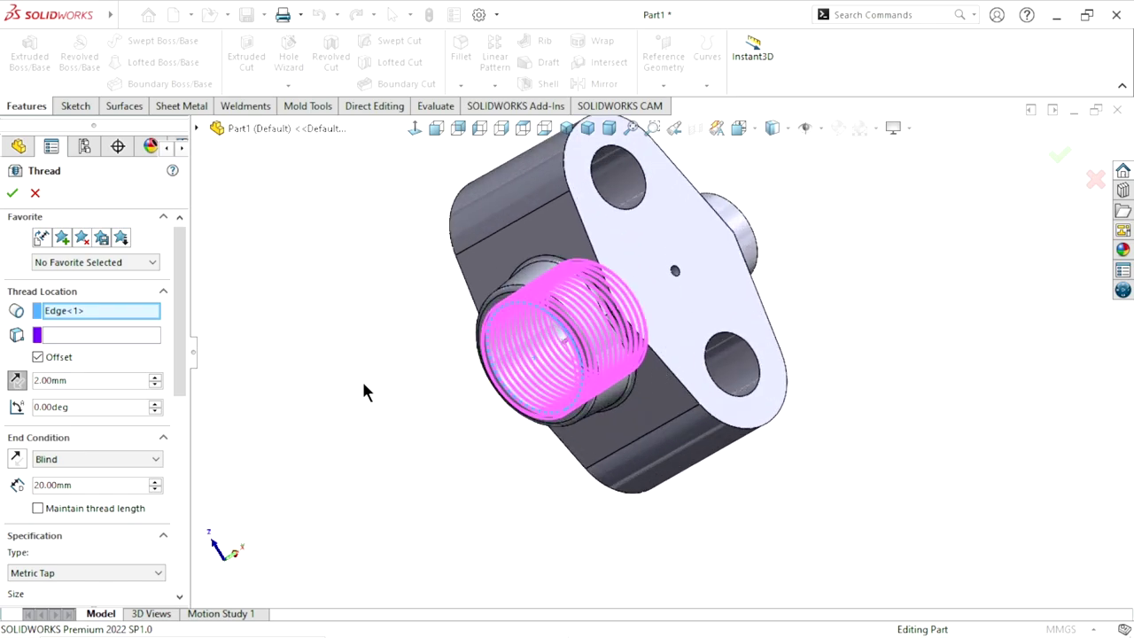
scroll(183, 379, down, 1)
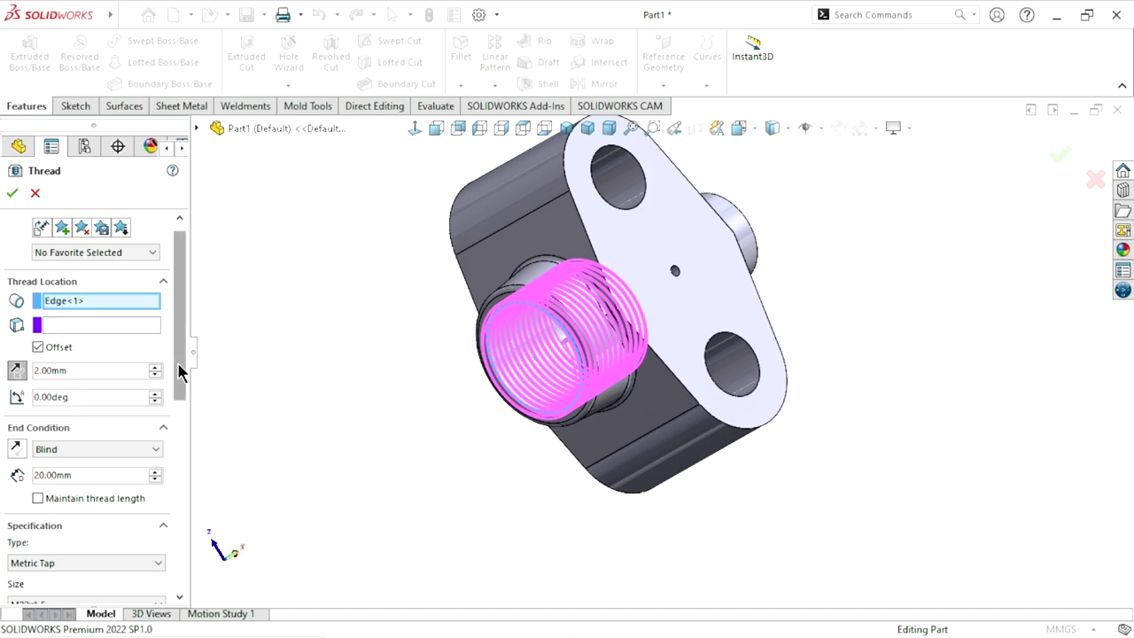
scroll(174, 377, down, 2)
scroll(167, 412, down, 2)
scroll(166, 421, down, 1)
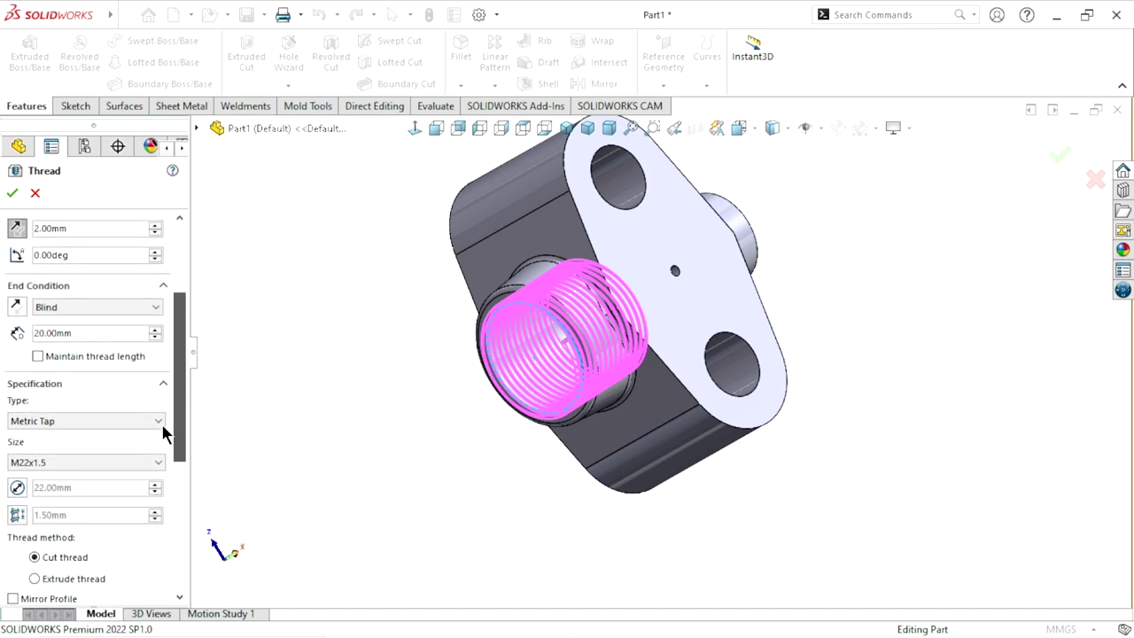
Step: Maintain the thread length, then orbit to inspect the threaded hole and two-hole flange
click(36, 356)
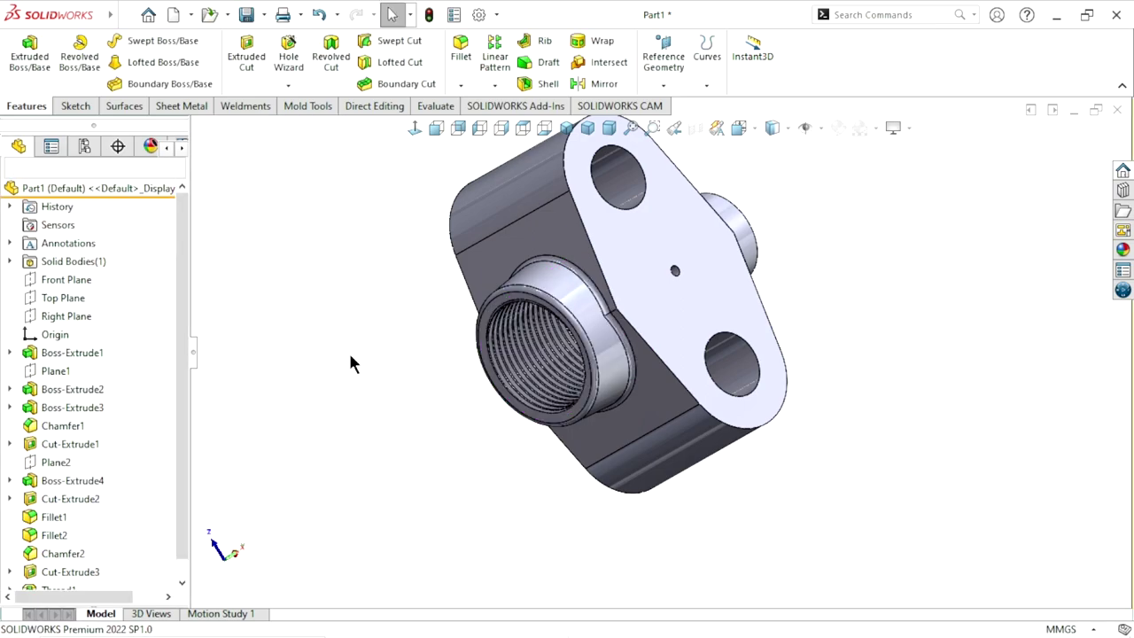
mouse_move(502, 423)
middle_down()
mouse_move(605, 305)
mouse_move(620, 399)
middle_up()
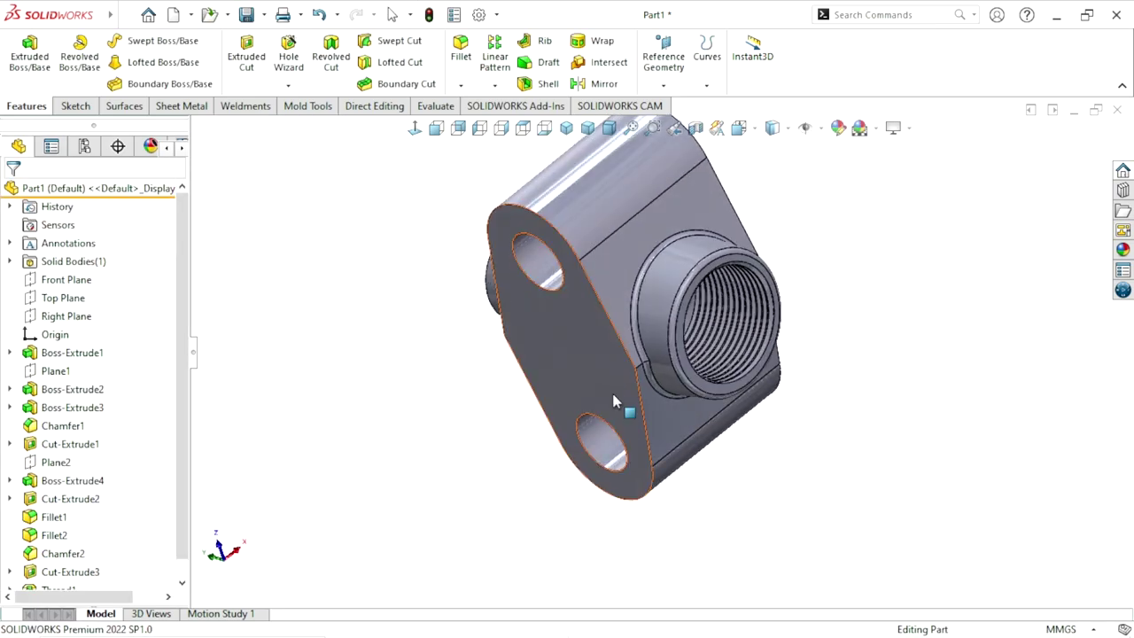
scroll(734, 349, up, 3)
scroll(797, 336, down, 3)
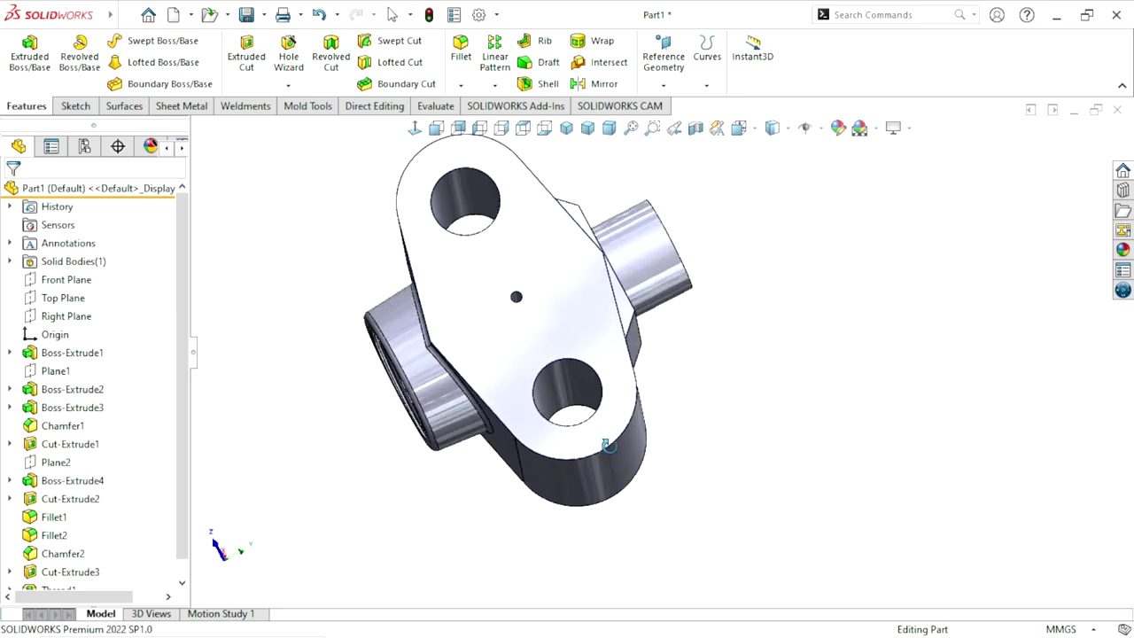
mouse_move(764, 347)
middle_down()
mouse_move(597, 491)
mouse_move(647, 424)
middle_up()
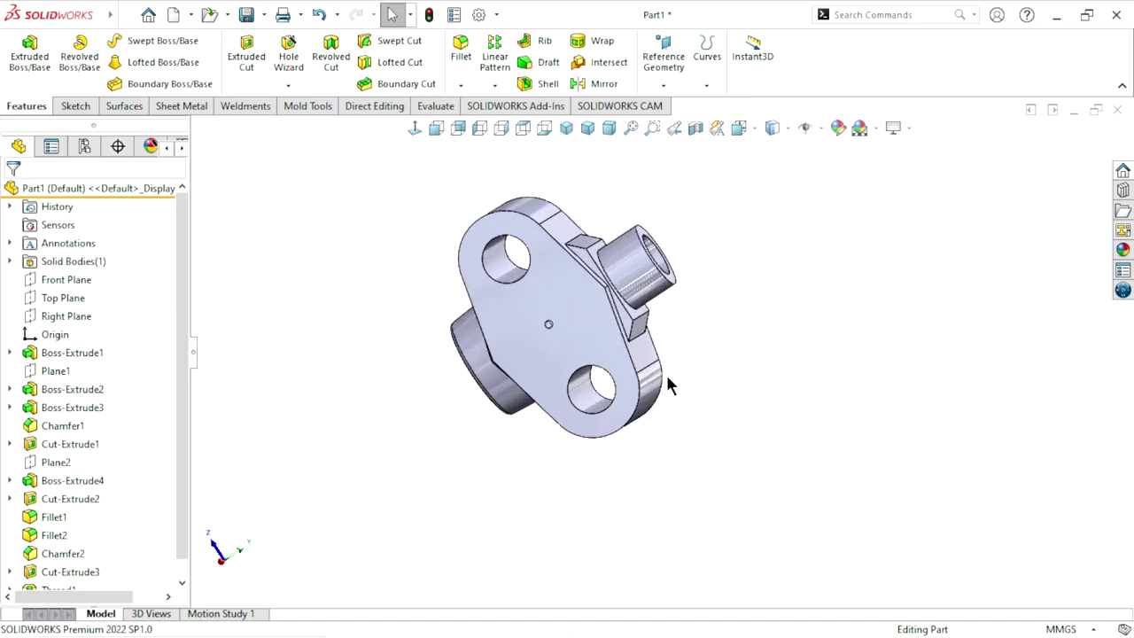
scroll(647, 428, down, 2)
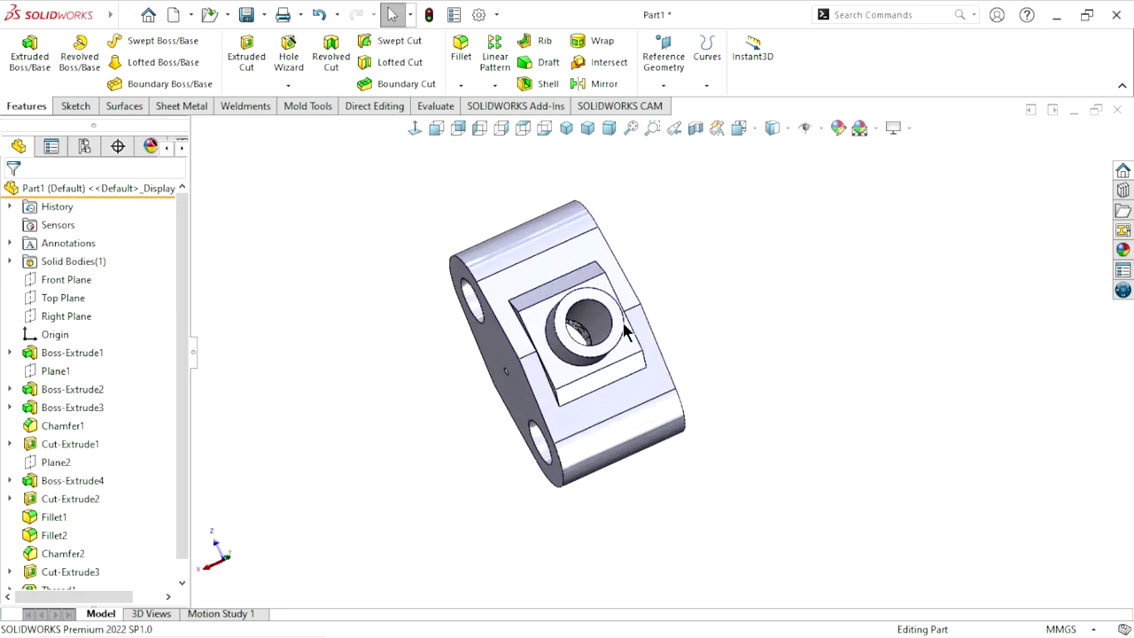
Step: Start a new chamfer with a 0.5 mm distance
click(460, 85)
click(461, 124)
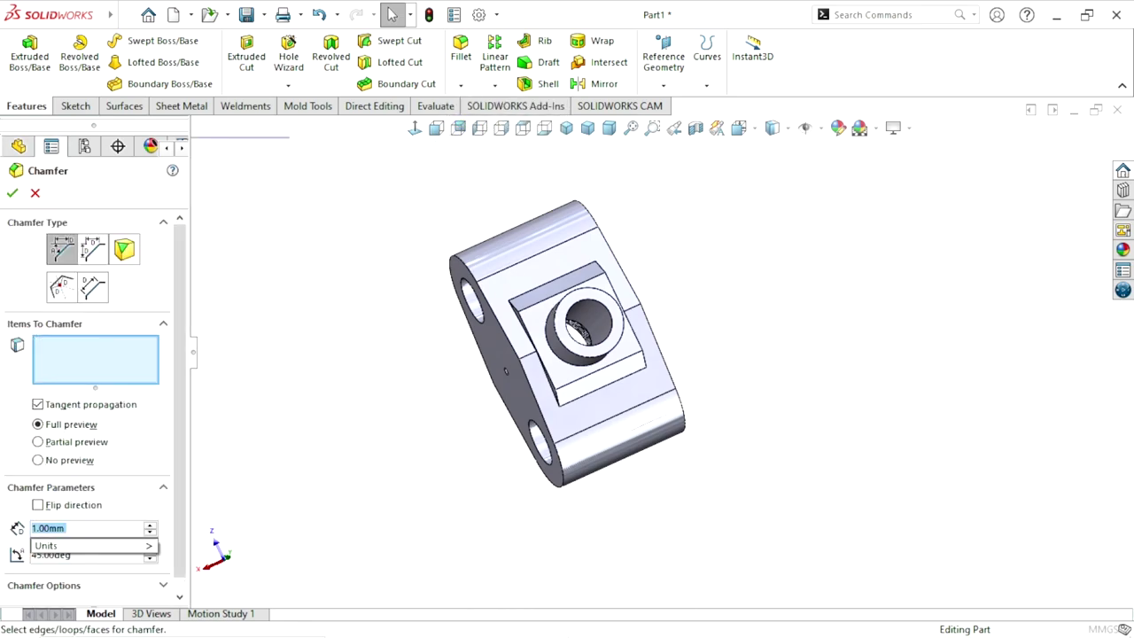
text(0.5)
key(Return)
Step: Apply the 0.5 mm × 45° chamfer to the boss's ring-shaped end face
scroll(713, 394, down, 3)
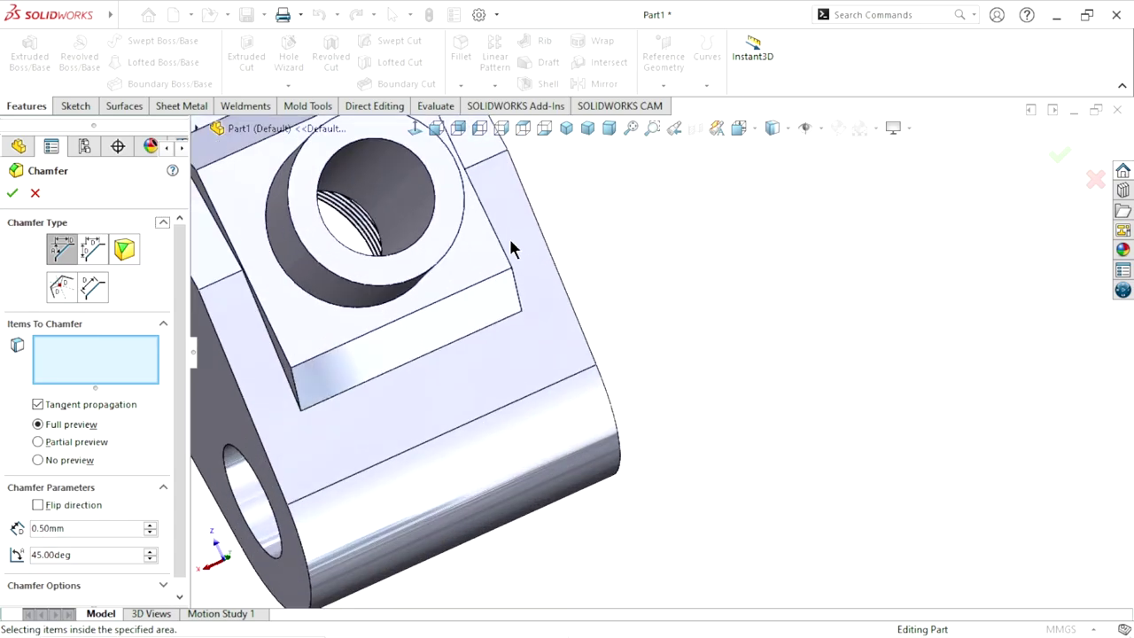
click(496, 301)
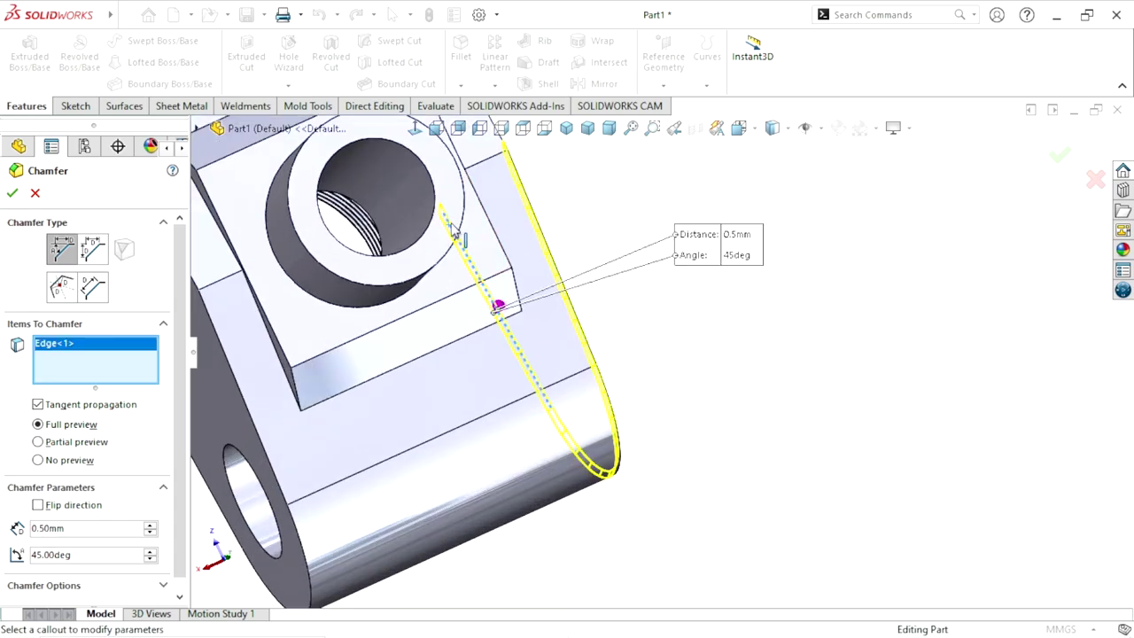
click(499, 304)
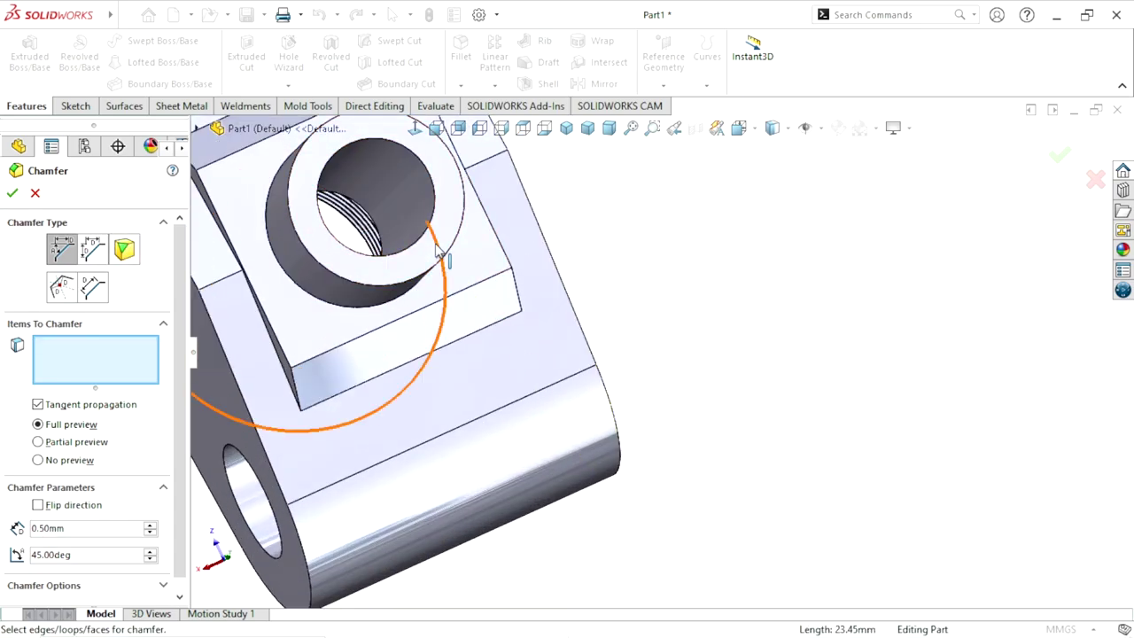
middle_drag(417, 342, 452, 352)
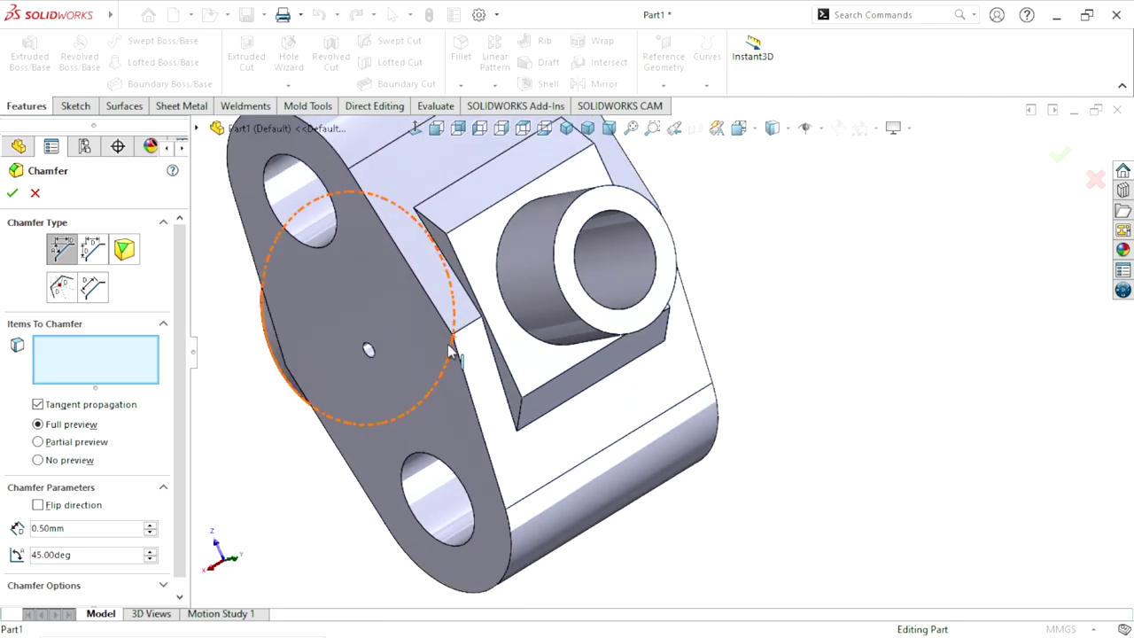
click(641, 221)
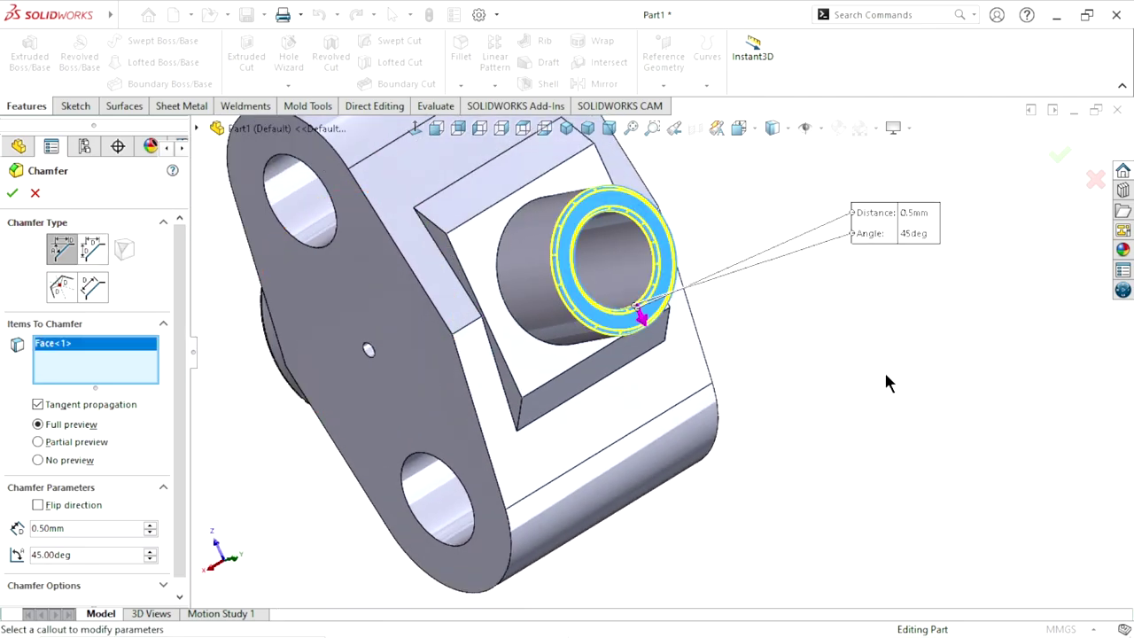
click(12, 192)
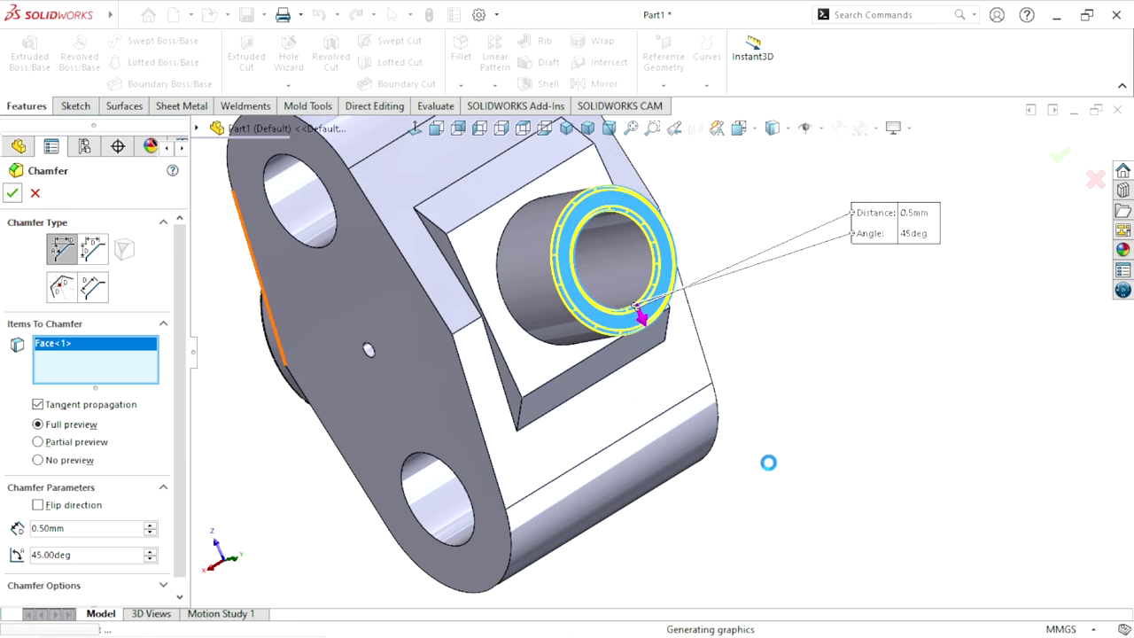
scroll(699, 322, up, 3)
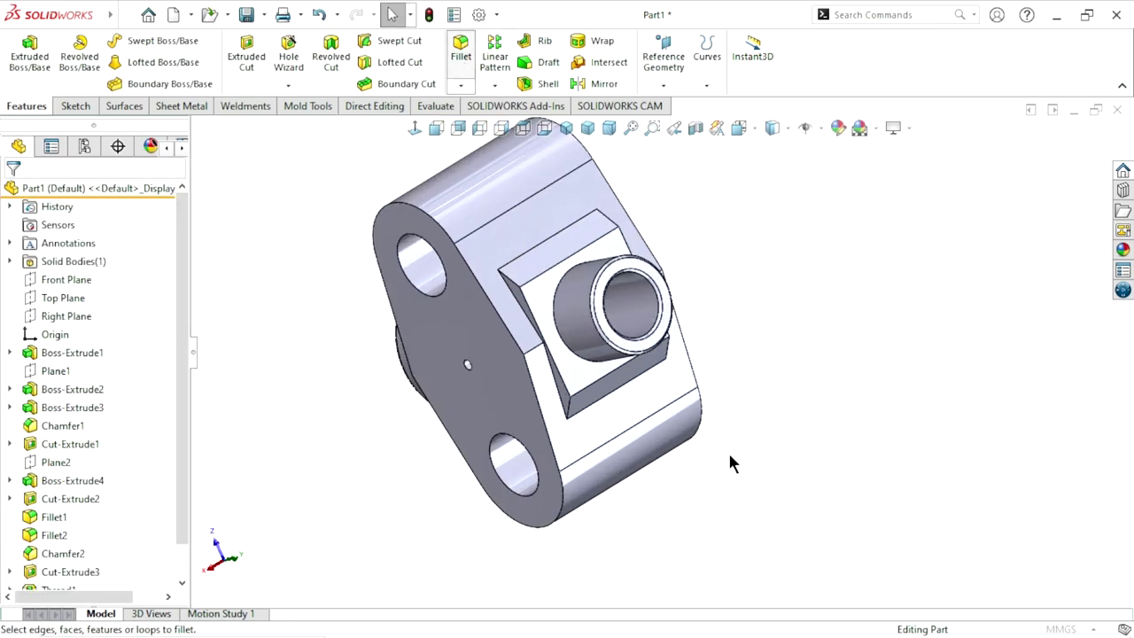
Step: Add a 1 mm fillet to the circular edge at the boss base
text(1.00mm)
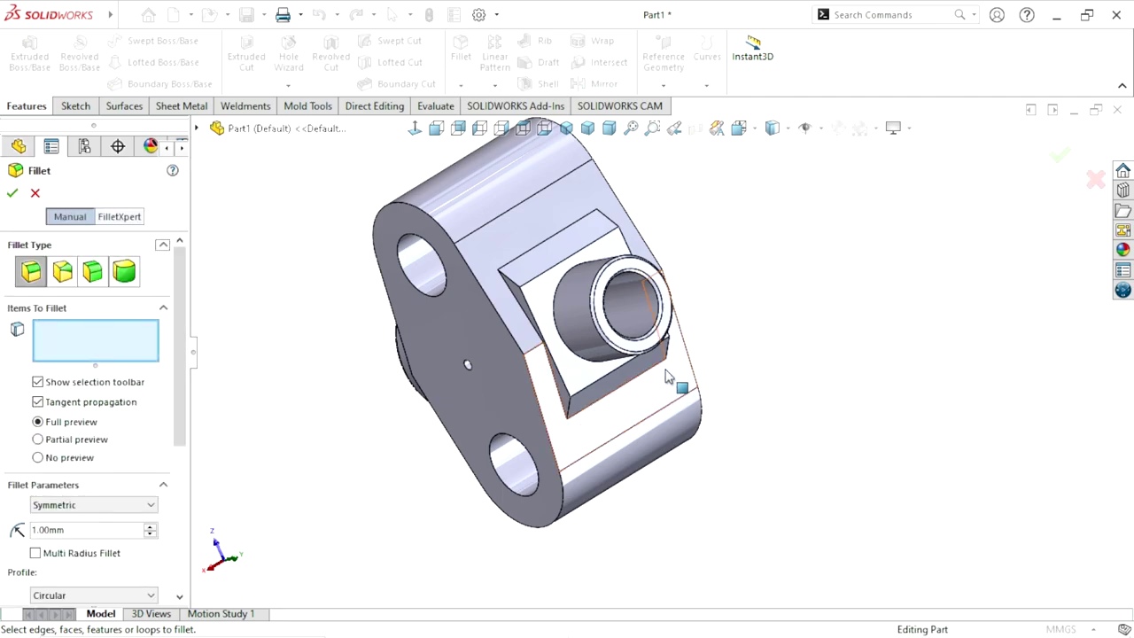
scroll(517, 335, down, 3)
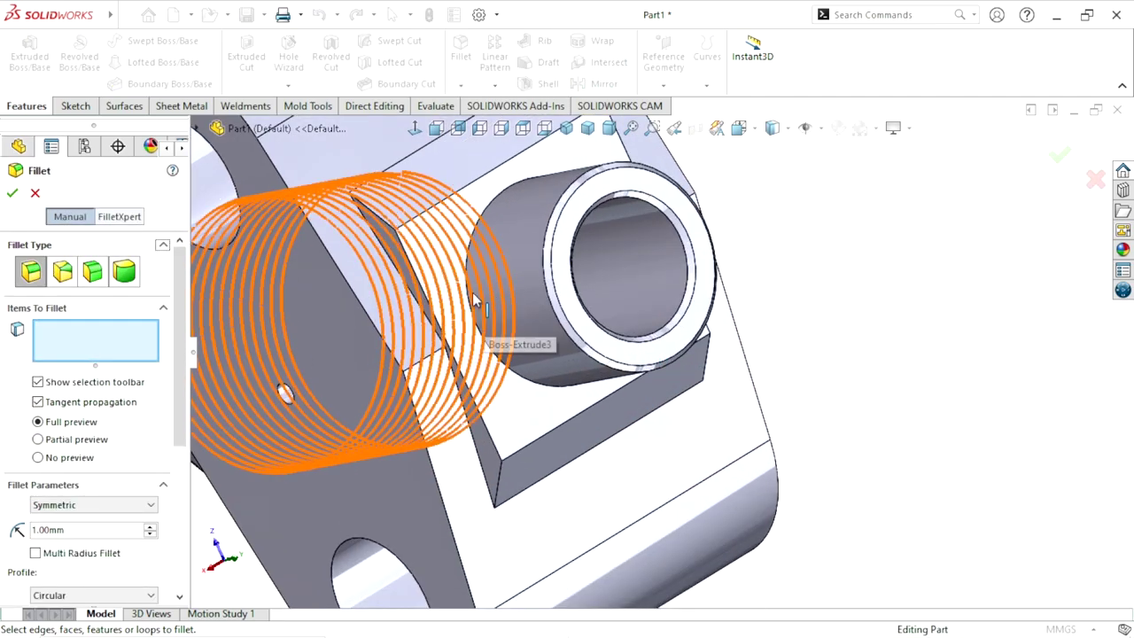
click(483, 212)
click(12, 194)
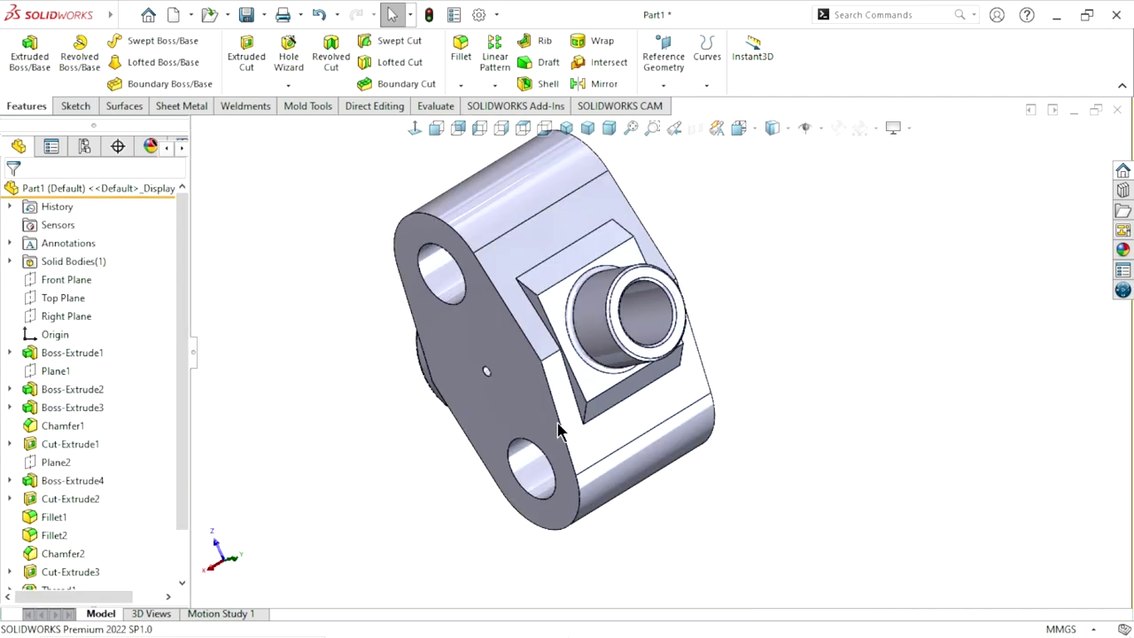
Step: Orbit the part to inspect its back side, threaded boss and flange face
middle_drag(838, 392, 645, 408)
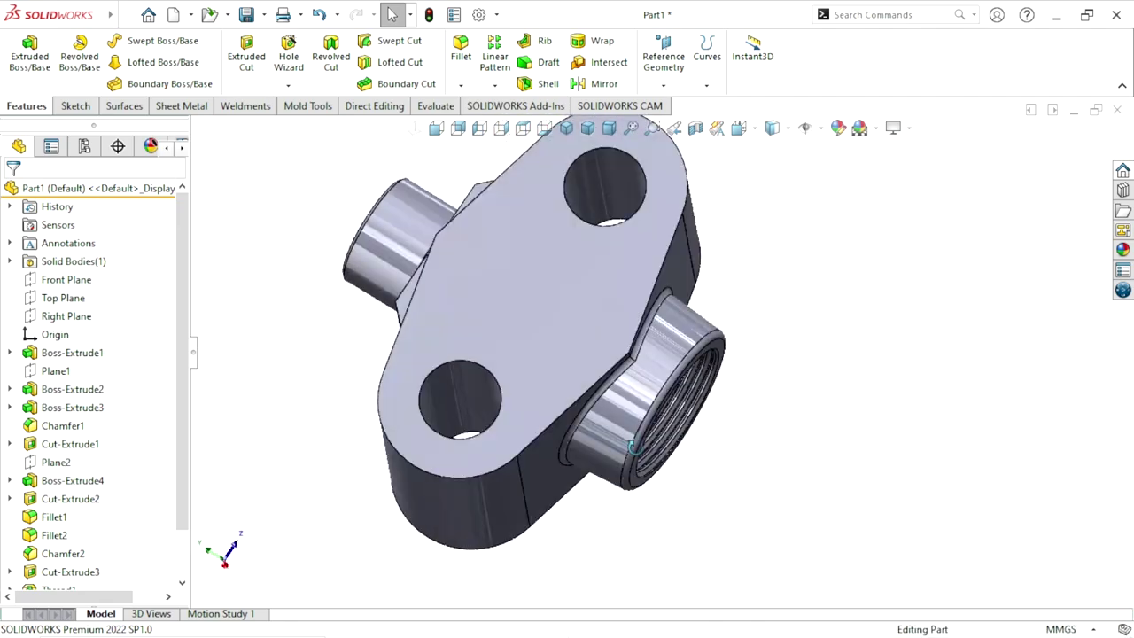
scroll(646, 408, up, 5)
scroll(646, 408, down, 4)
mouse_move(552, 395)
middle_down()
mouse_move(683, 342)
mouse_move(799, 402)
mouse_move(602, 360)
middle_up()
scroll(620, 365, up, 3)
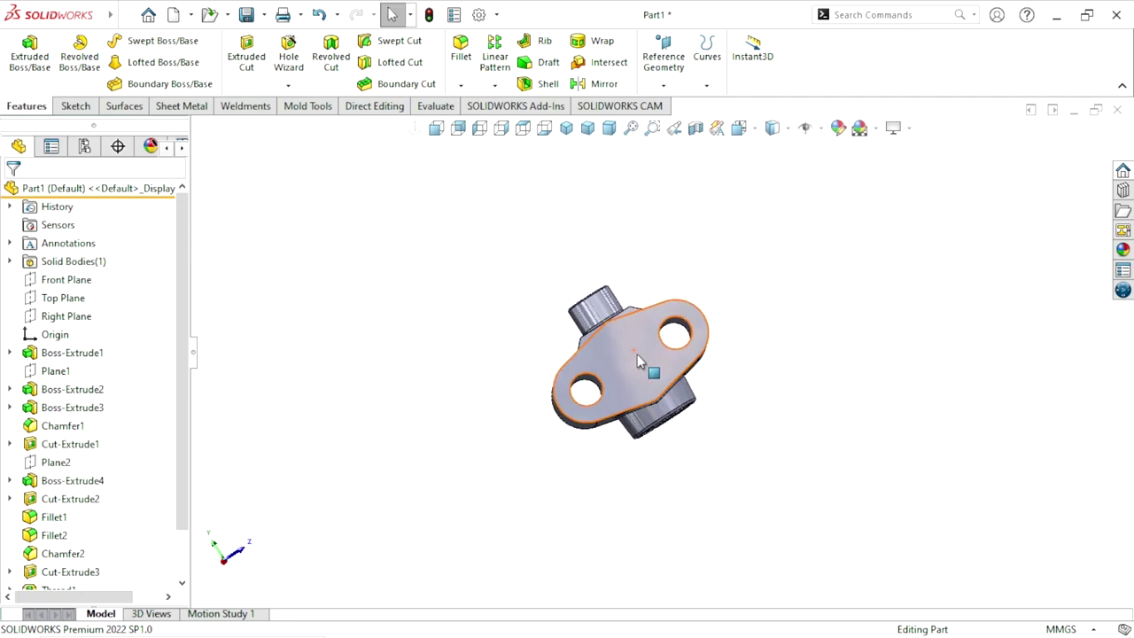
scroll(646, 372, down, 3)
middle_drag(382, 350, 631, 388)
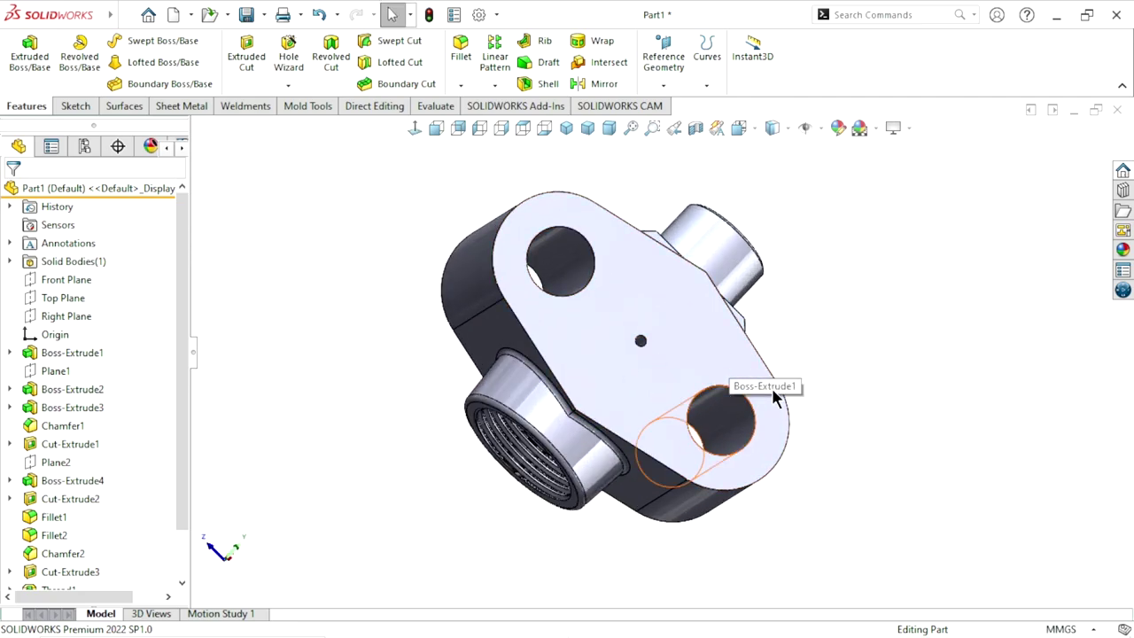
middle_drag(616, 454, 534, 477)
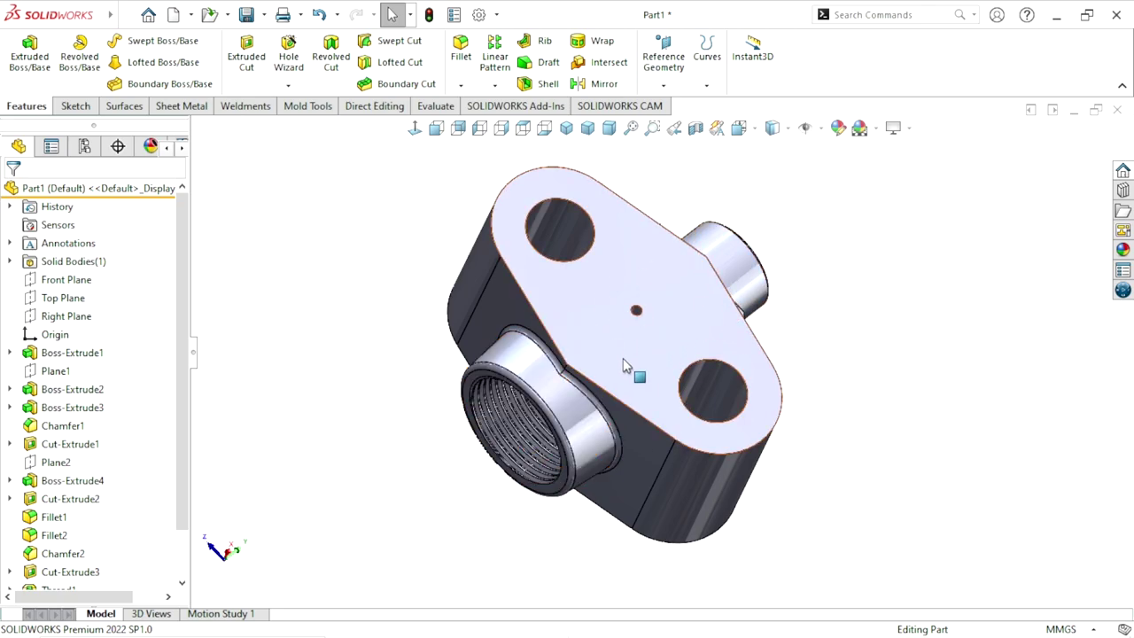
middle_drag(664, 322, 771, 398)
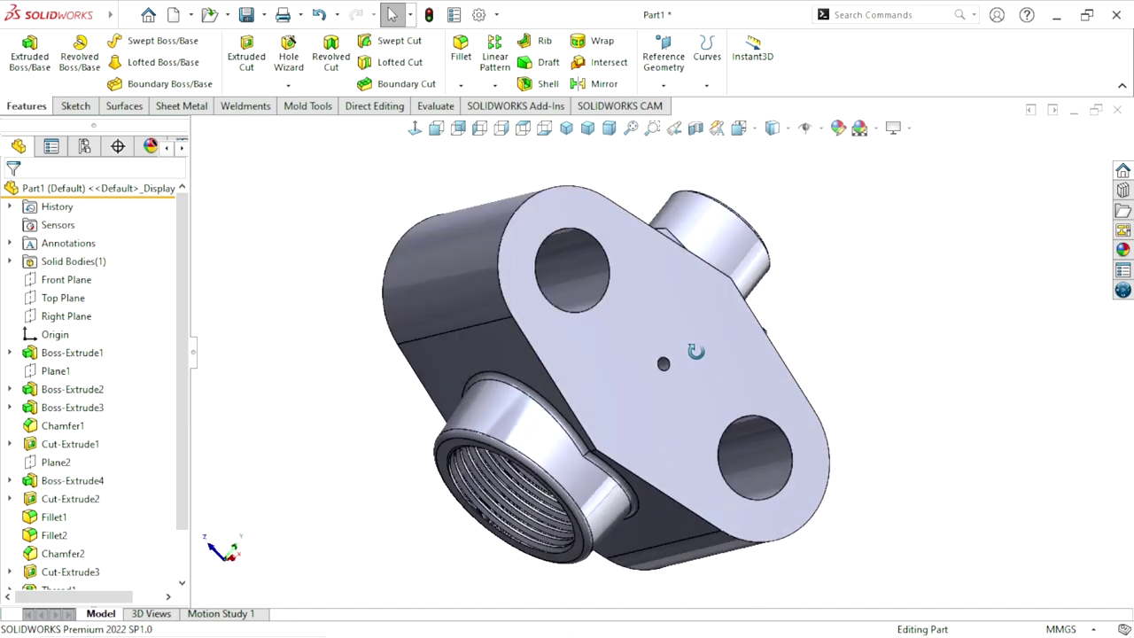
middle_drag(913, 348, 808, 386)
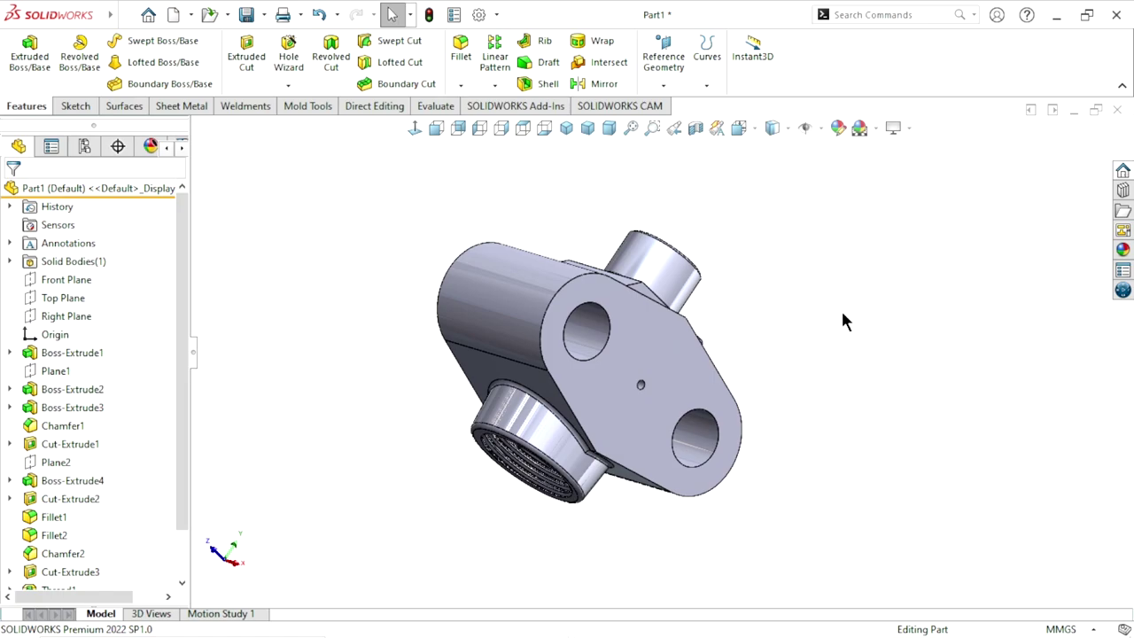
middle_drag(1000, 422, 873, 399)
scroll(729, 417, up, 3)
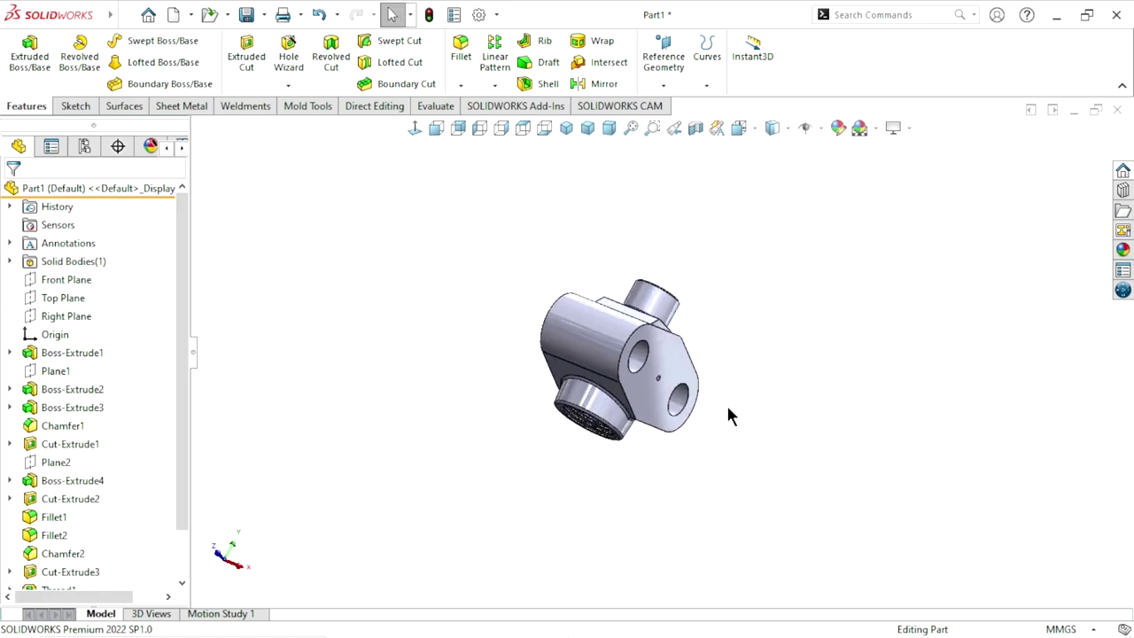
scroll(741, 399, down, 4)
mouse_move(742, 400)
middle_down()
mouse_move(792, 342)
mouse_move(824, 440)
mouse_move(696, 359)
mouse_move(641, 443)
mouse_move(650, 378)
mouse_move(791, 400)
mouse_move(525, 395)
mouse_move(825, 360)
mouse_move(739, 386)
middle_up()
Step: Orbit further to inspect the cylindrical body and threaded port side
scroll(644, 354, down, 2)
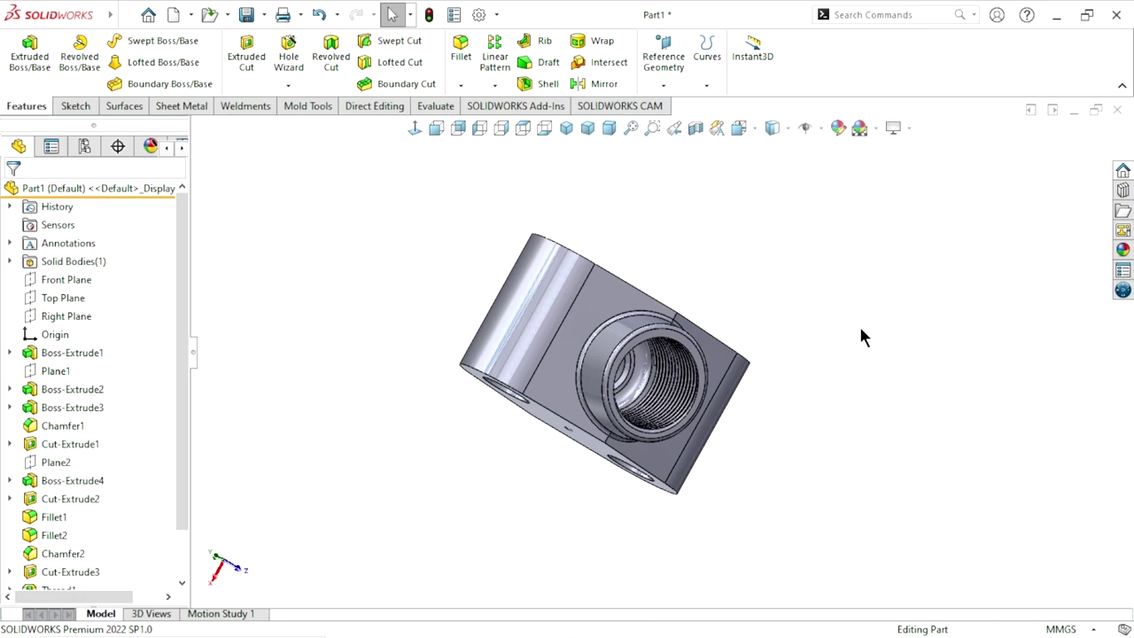
mouse_move(861, 329)
middle_down()
mouse_move(735, 256)
mouse_move(809, 412)
mouse_move(765, 252)
mouse_move(842, 389)
mouse_move(692, 420)
middle_up()
scroll(855, 412, down, 2)
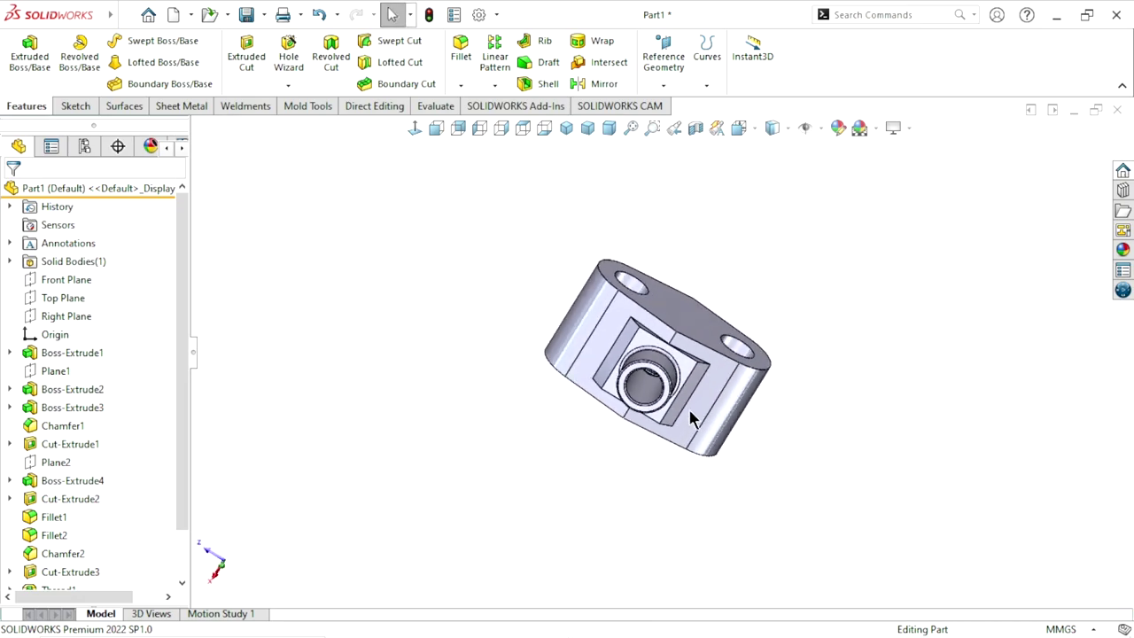
scroll(779, 390, down, 3)
scroll(856, 427, up, 1)
scroll(719, 342, up, 1)
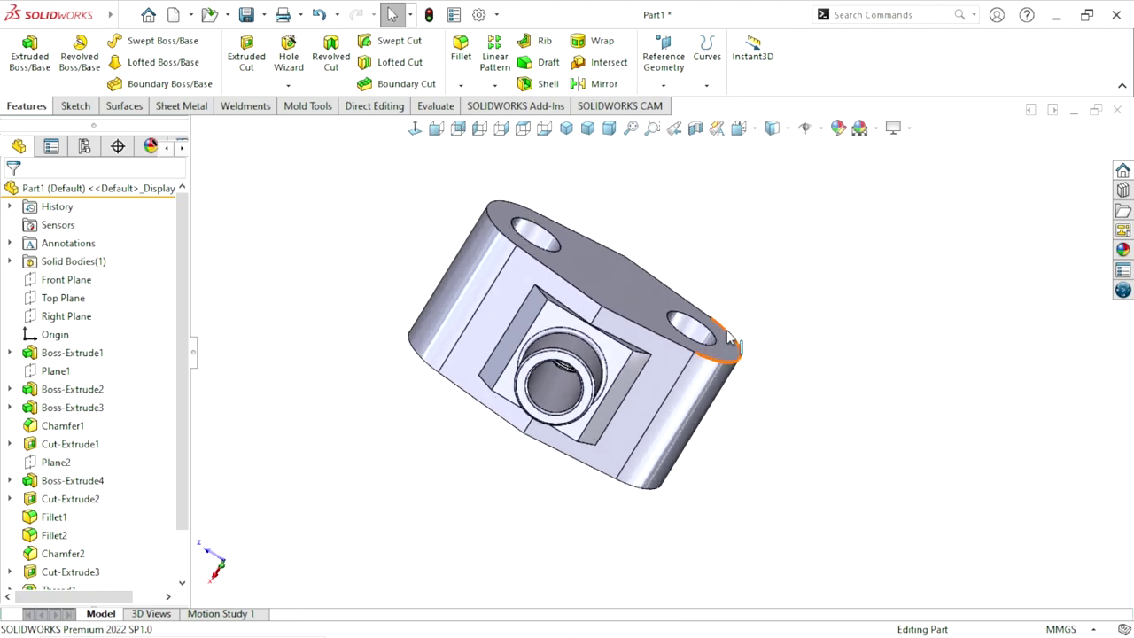
scroll(735, 337, up, 1)
scroll(729, 340, down, 1)
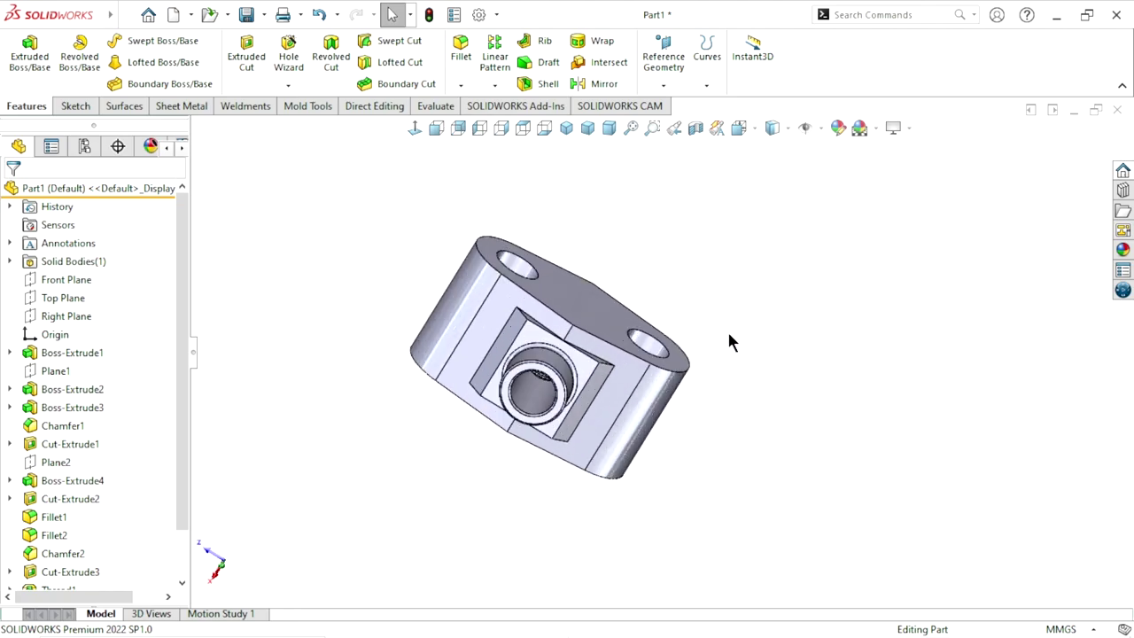
scroll(804, 410, down, 1)
scroll(562, 393, up, 2)
mouse_move(561, 393)
middle_down()
mouse_move(800, 334)
mouse_move(708, 455)
middle_up()
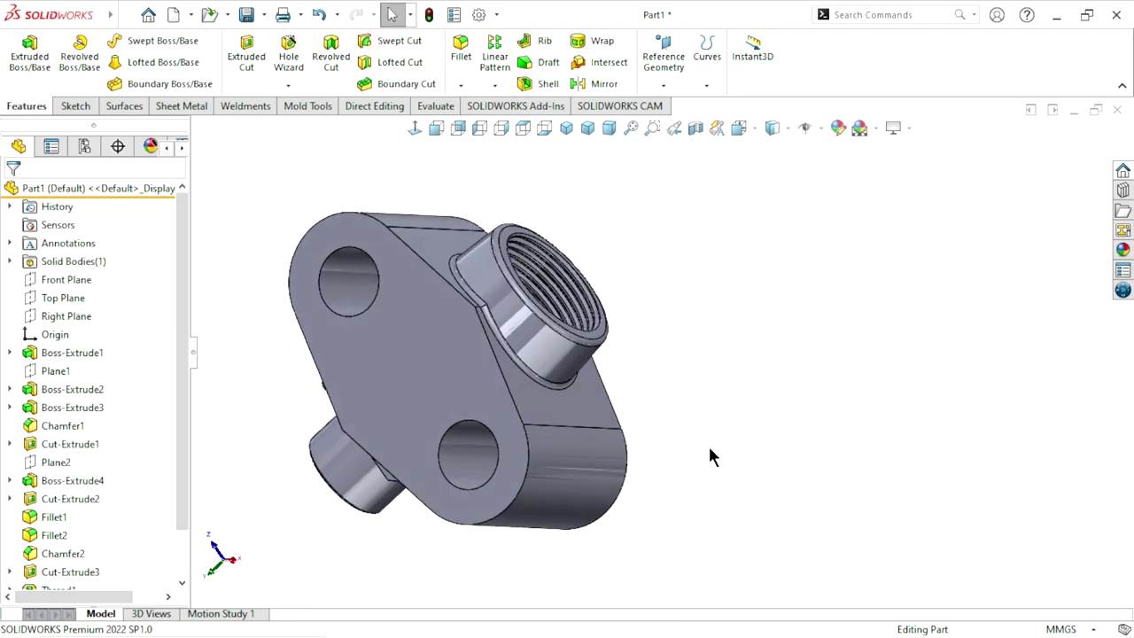
scroll(539, 375, down, 3)
scroll(682, 369, up, 2)
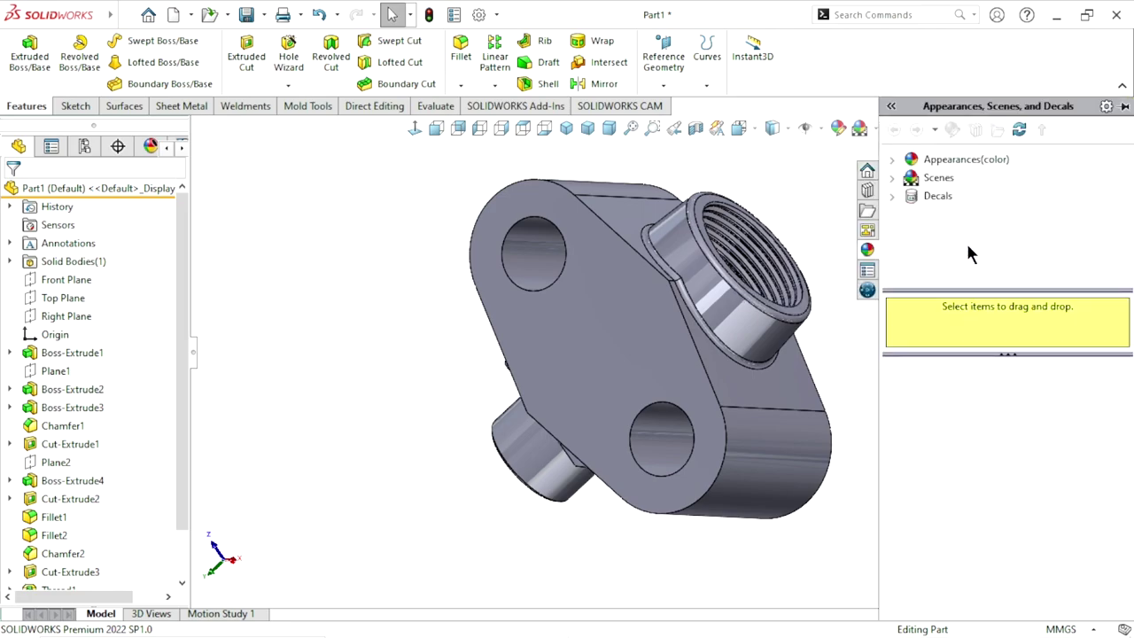
Step: Apply the cast carbon steel appearance from the metal appearances library
click(968, 158)
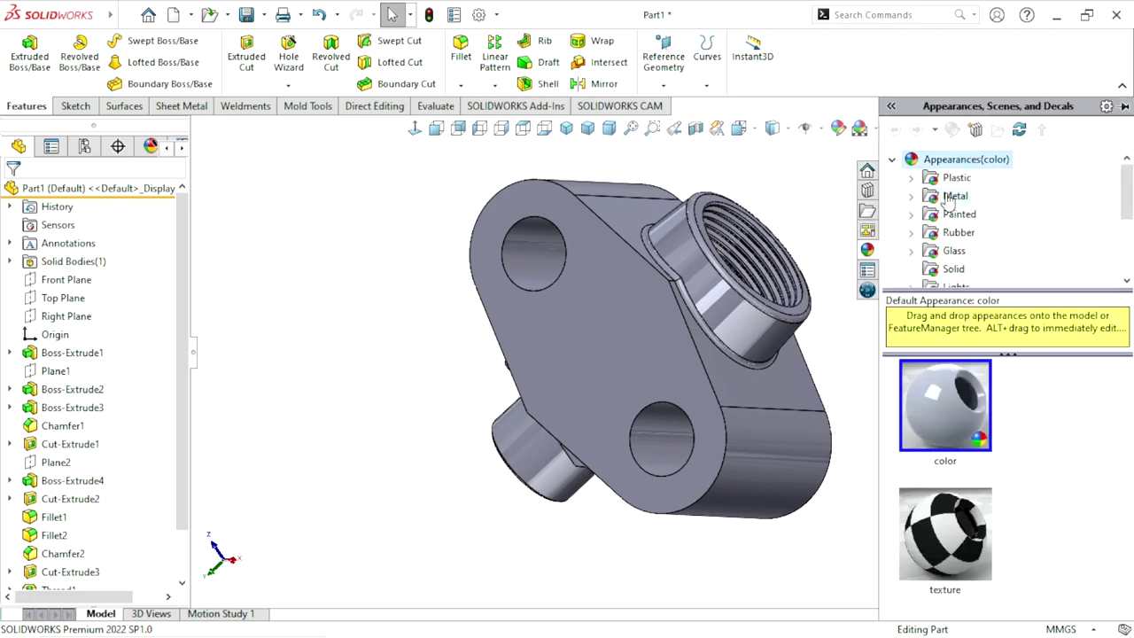
click(947, 198)
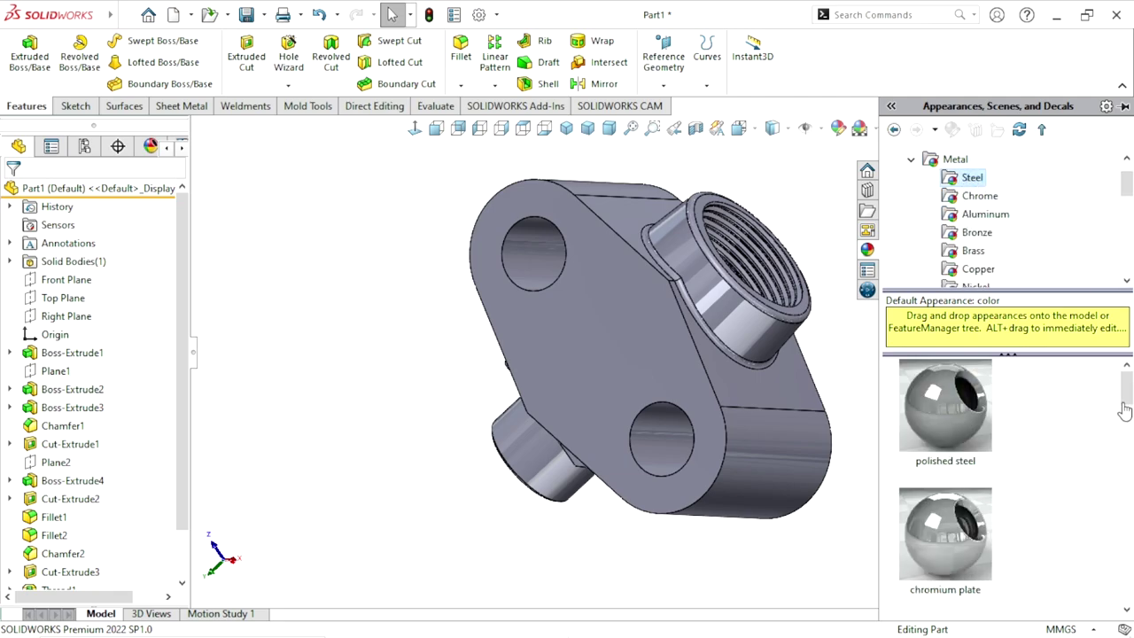
drag(1126, 396, 1115, 515)
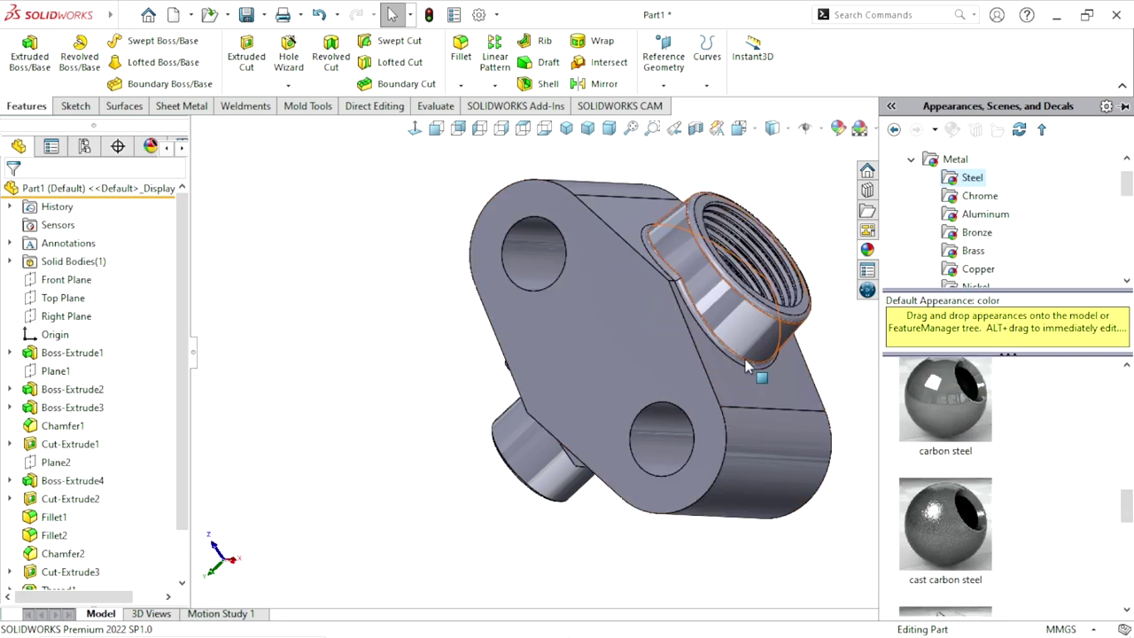
double_click(934, 540)
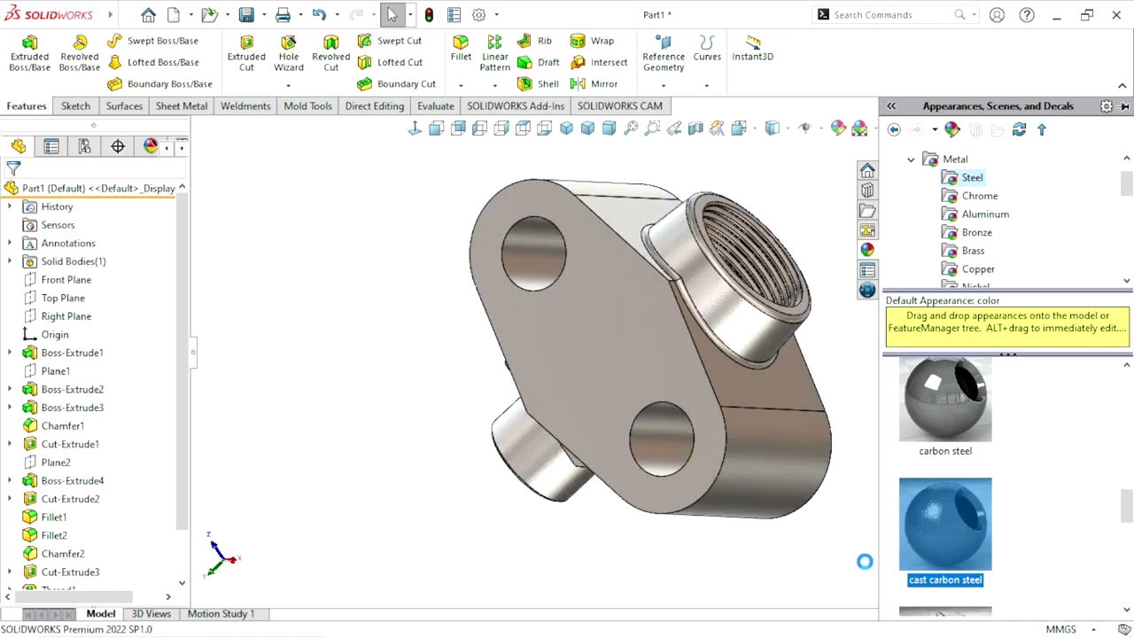
scroll(815, 443, up, 2)
scroll(775, 358, down, 2)
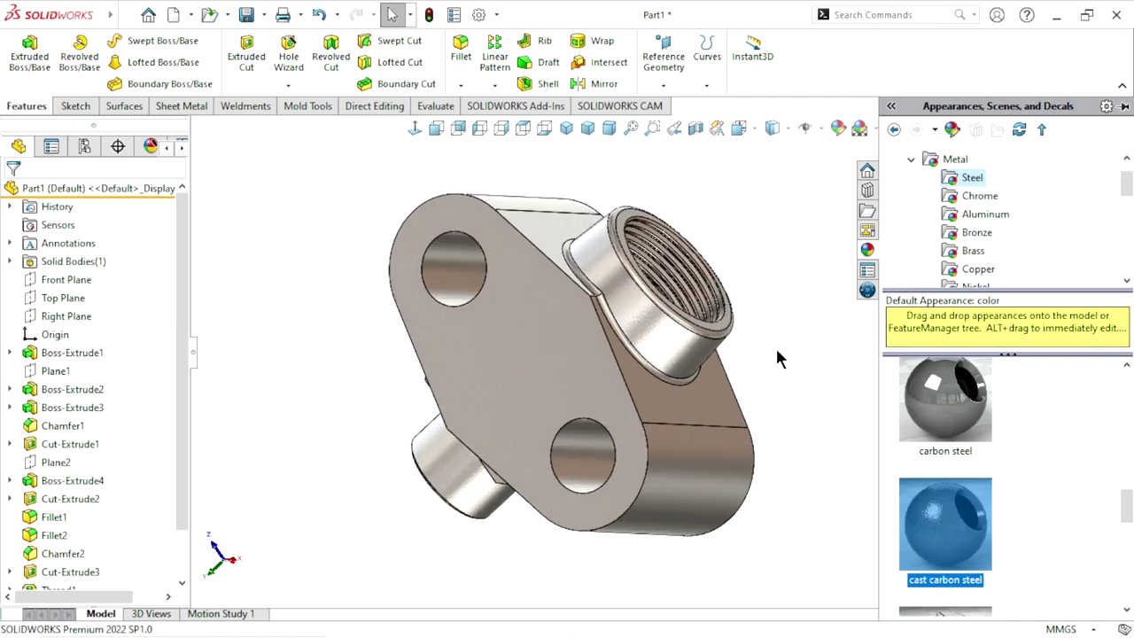
Step: Close the appearances library and orbit the part so the threaded boss faces forward
right_click(81, 188)
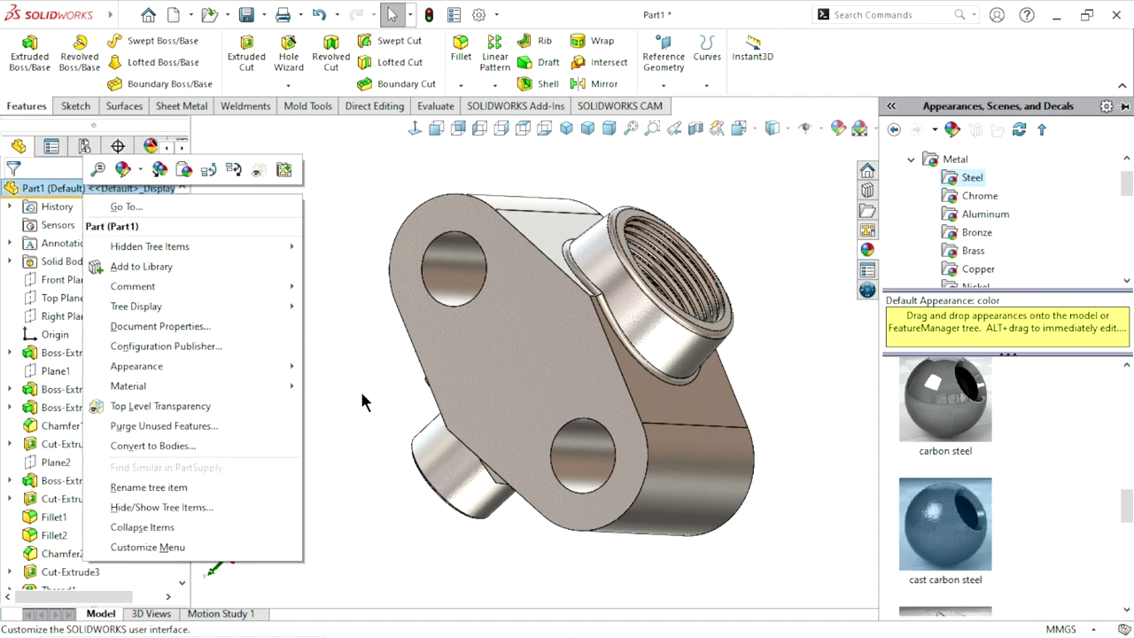
click(425, 403)
middle_drag(504, 425, 832, 338)
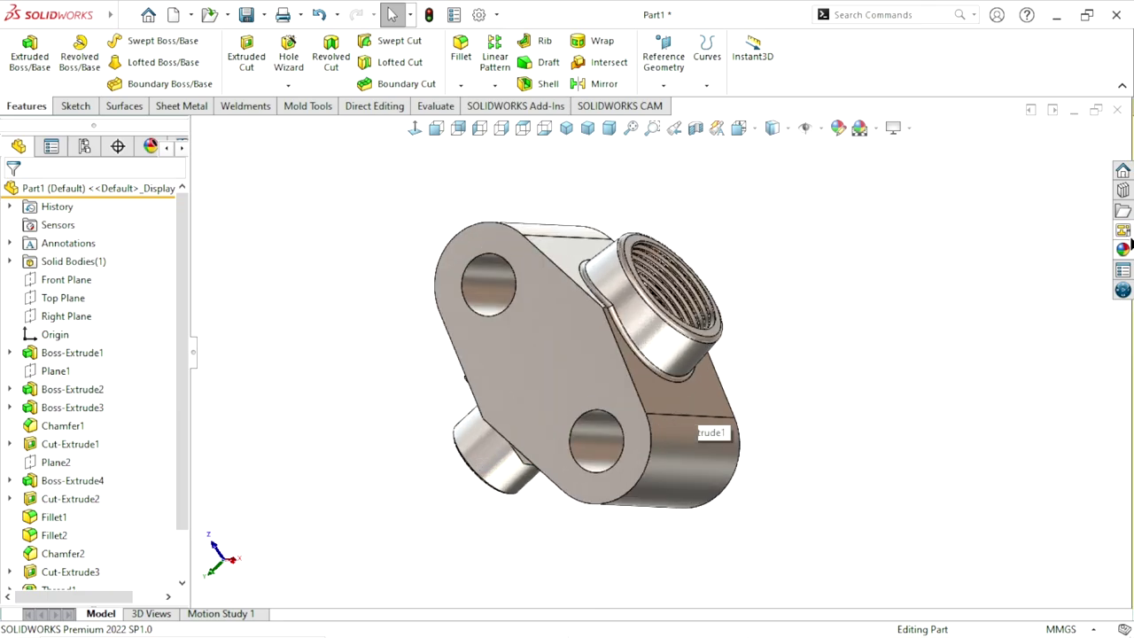
click(1123, 249)
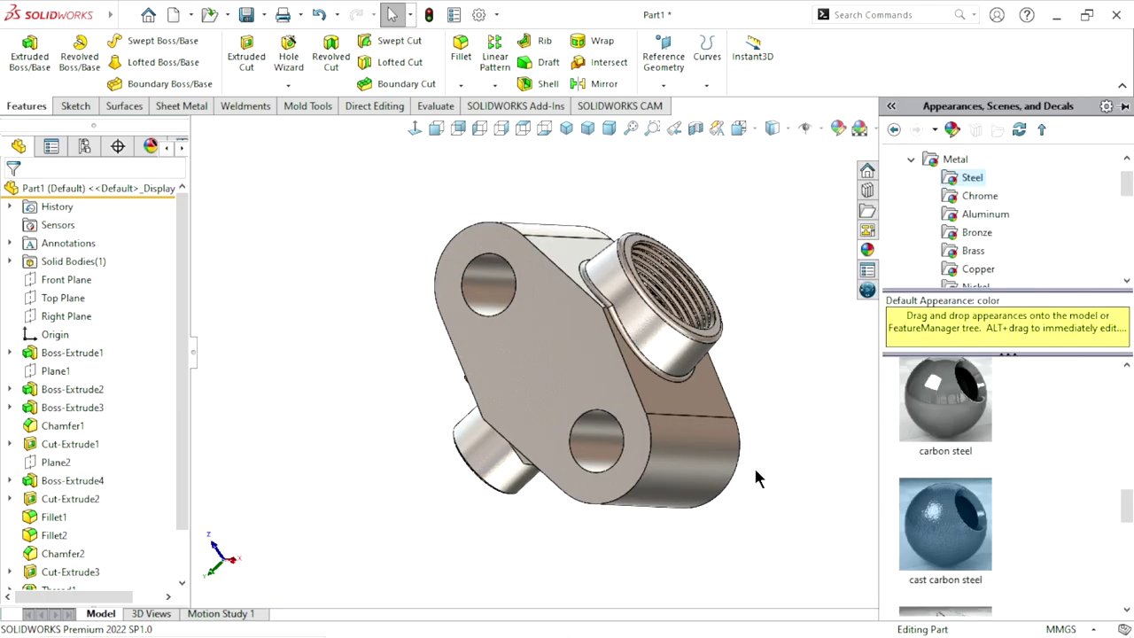
click(743, 521)
middle_drag(853, 407, 676, 404)
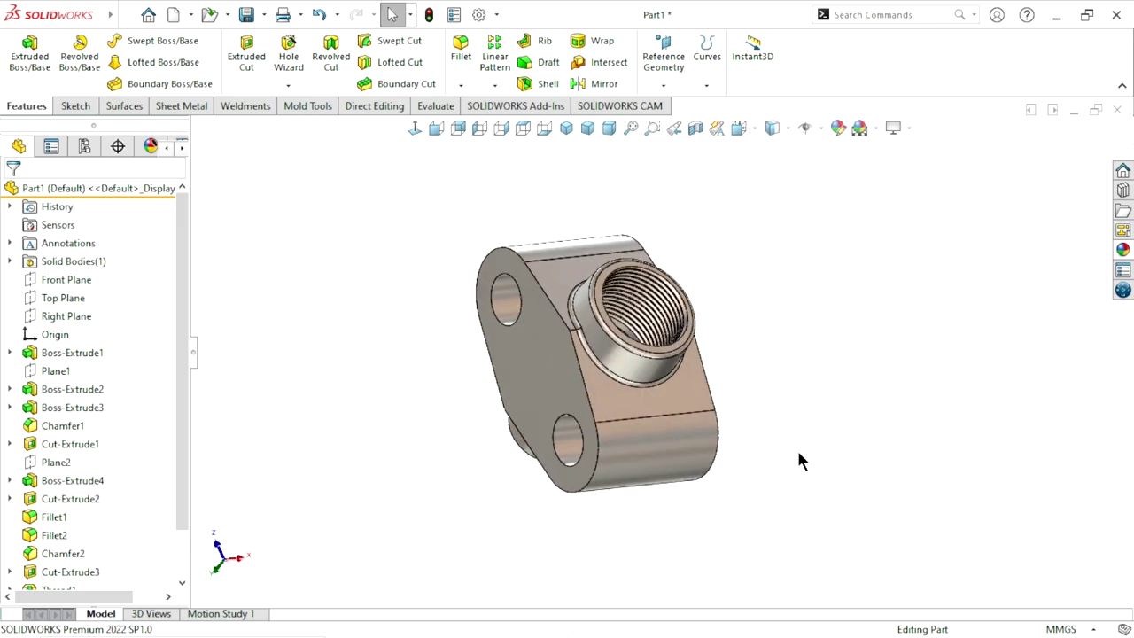
Step: Select Thread1 and Cut-Extrude1, 2 and 3 in the feature tree
scroll(675, 409, down, 3)
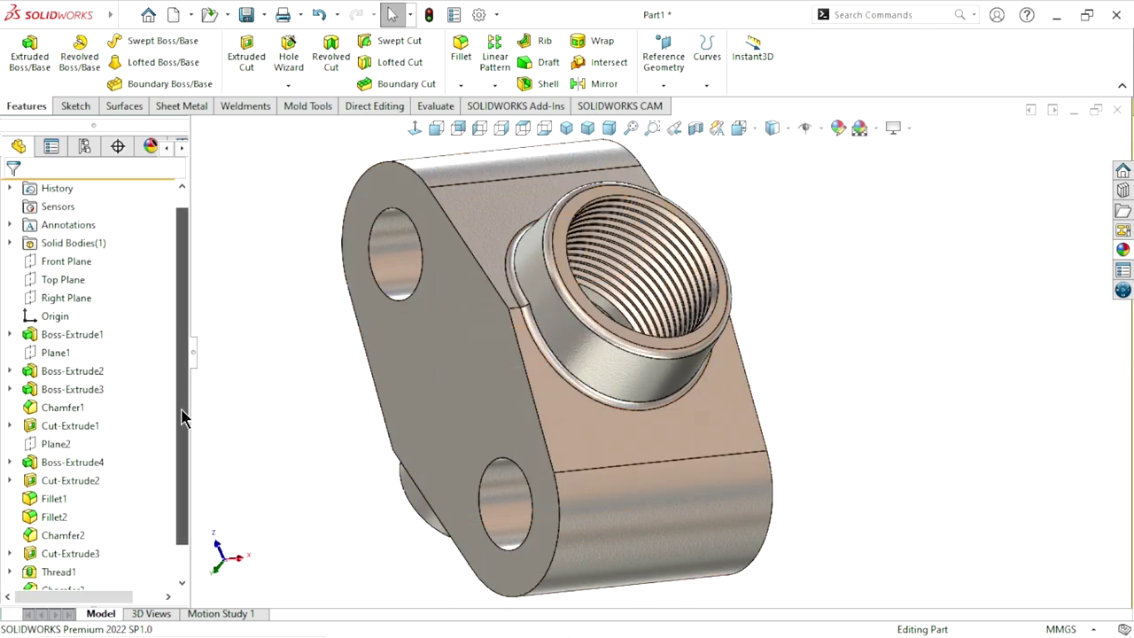
scroll(186, 443, down, 1)
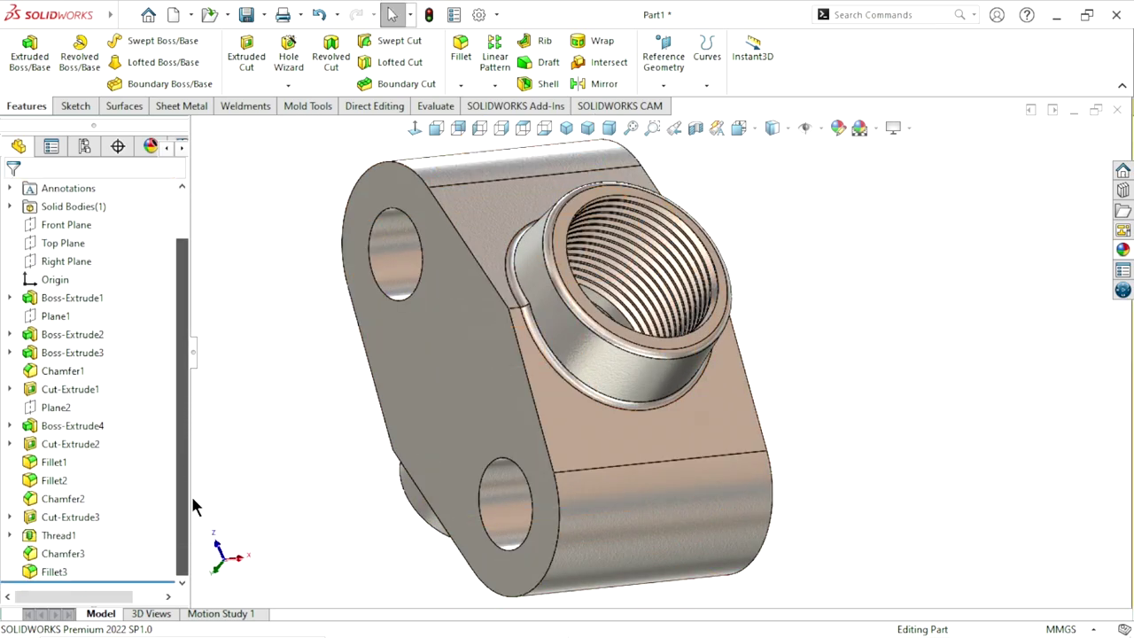
click(58, 537)
ctrl+click(50, 517)
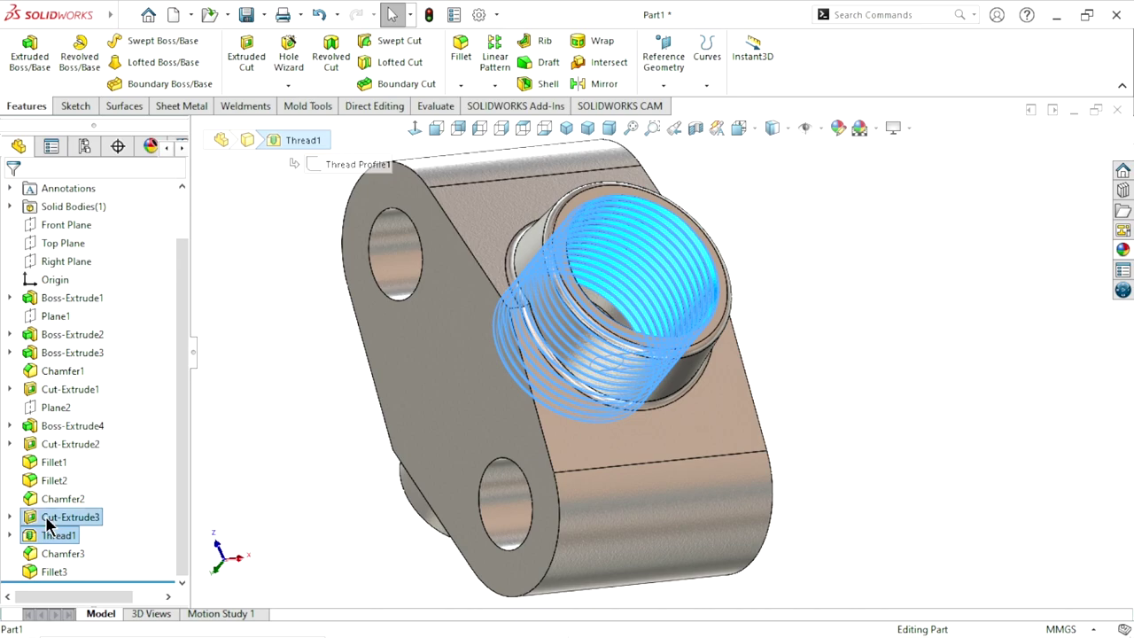
ctrl+click(55, 447)
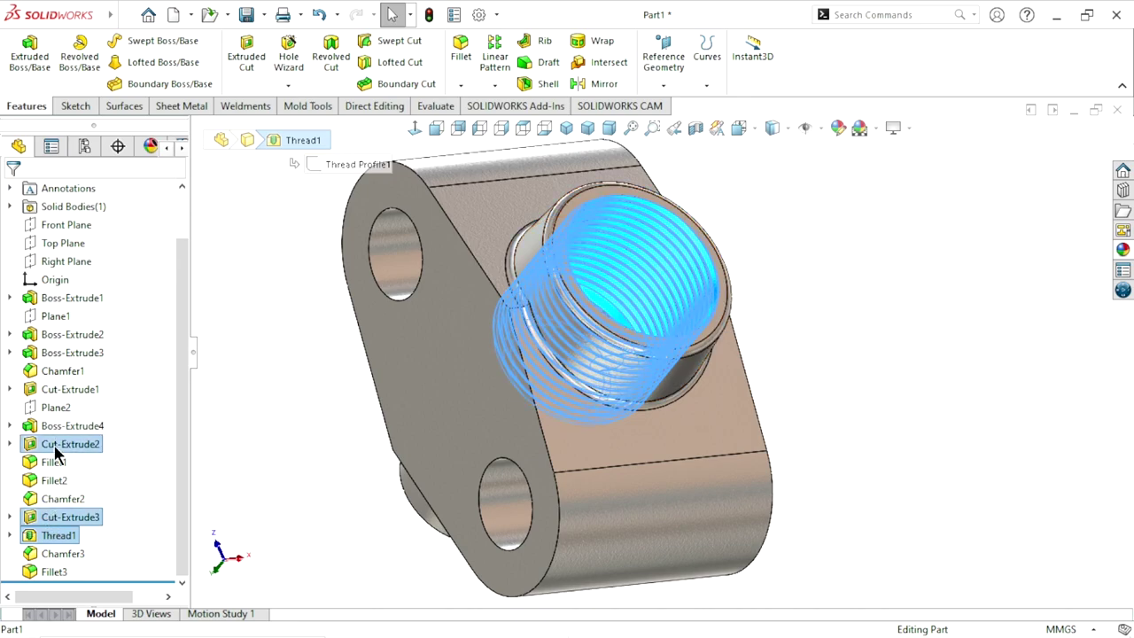
ctrl+click(67, 390)
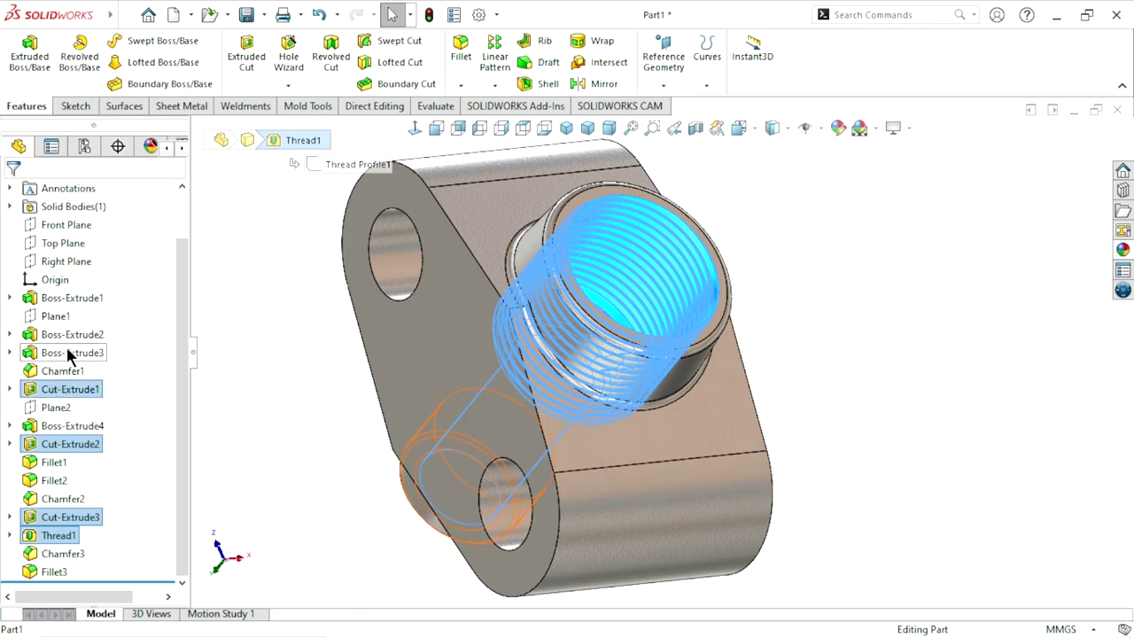
Step: Add the flange hole faces, Boss-Extrude2 and 3, Fillet3 and both chamfer faces to the selection
ctrl+click(377, 284)
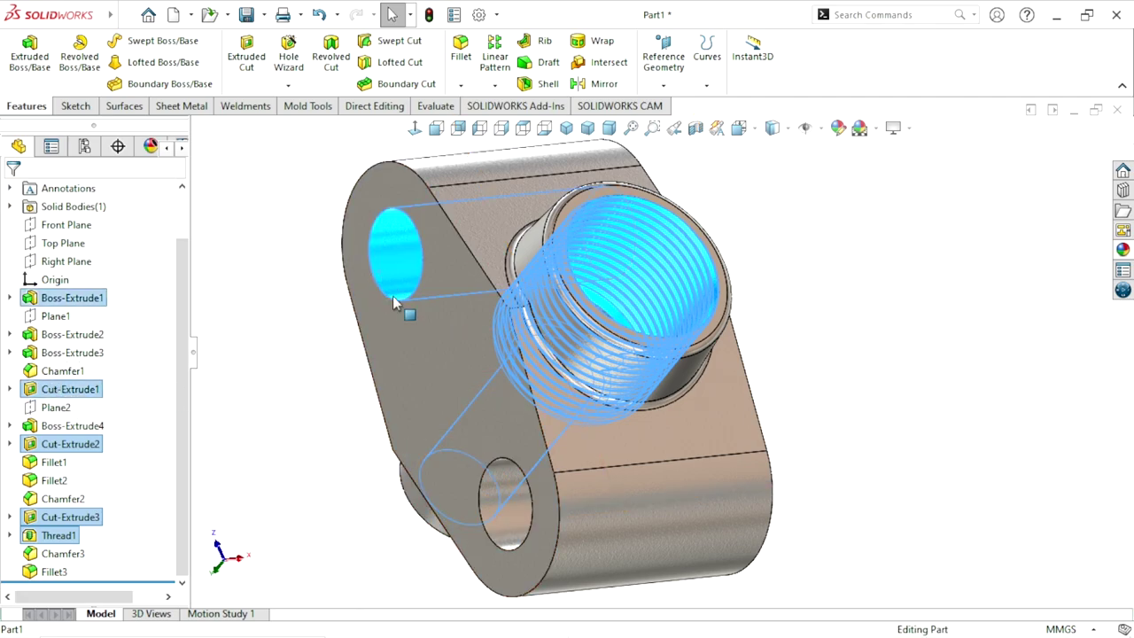
ctrl+click(497, 505)
middle_drag(357, 452, 584, 367)
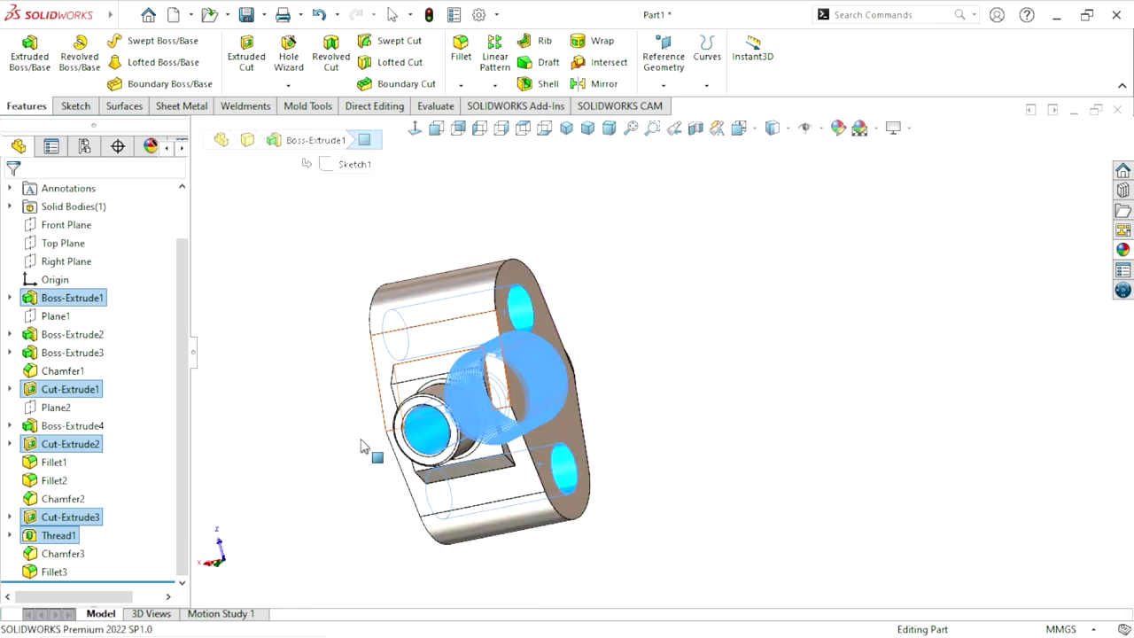
scroll(585, 367, down, 4)
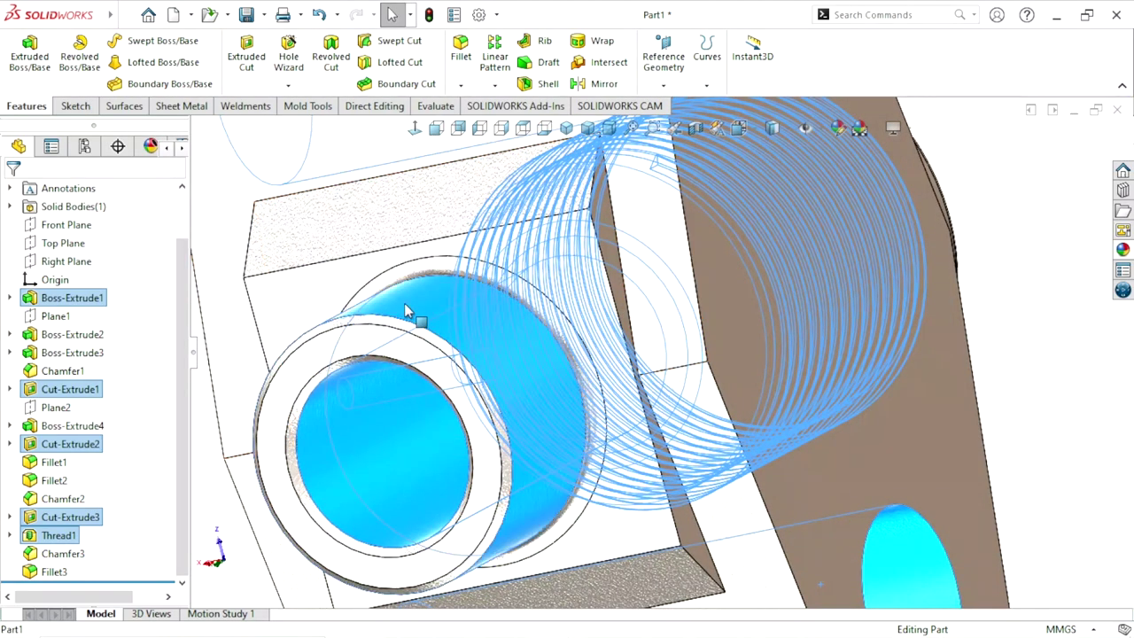
ctrl+click(404, 303)
ctrl+click(377, 302)
ctrl+click(374, 299)
scroll(438, 374, up, 2)
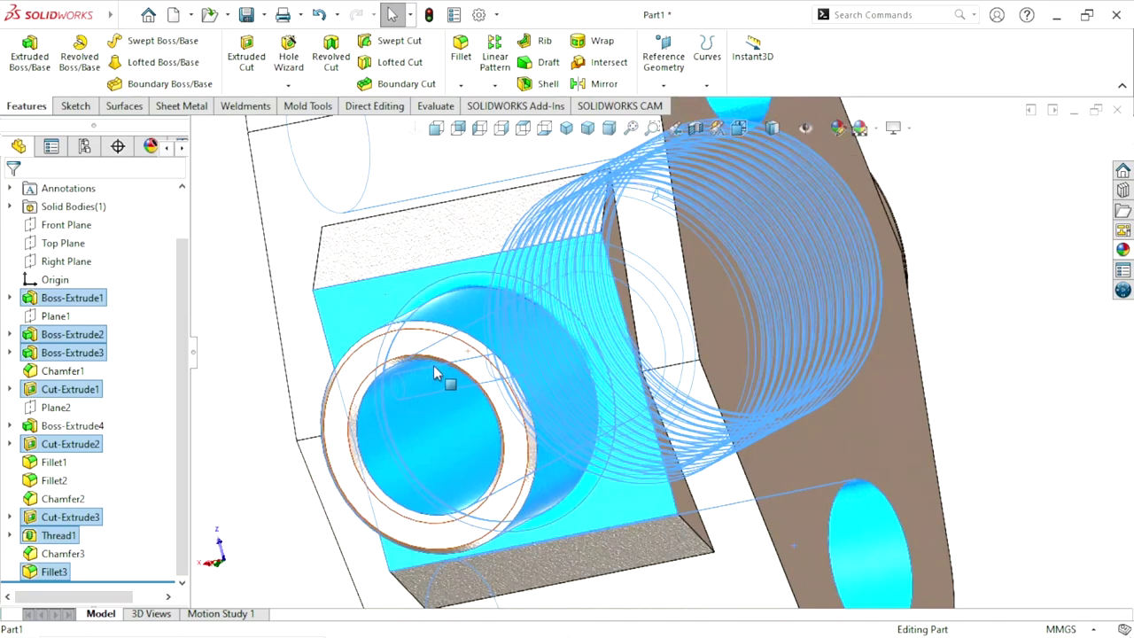
scroll(519, 380, up, 2)
scroll(563, 376, down, 2)
scroll(544, 372, down, 2)
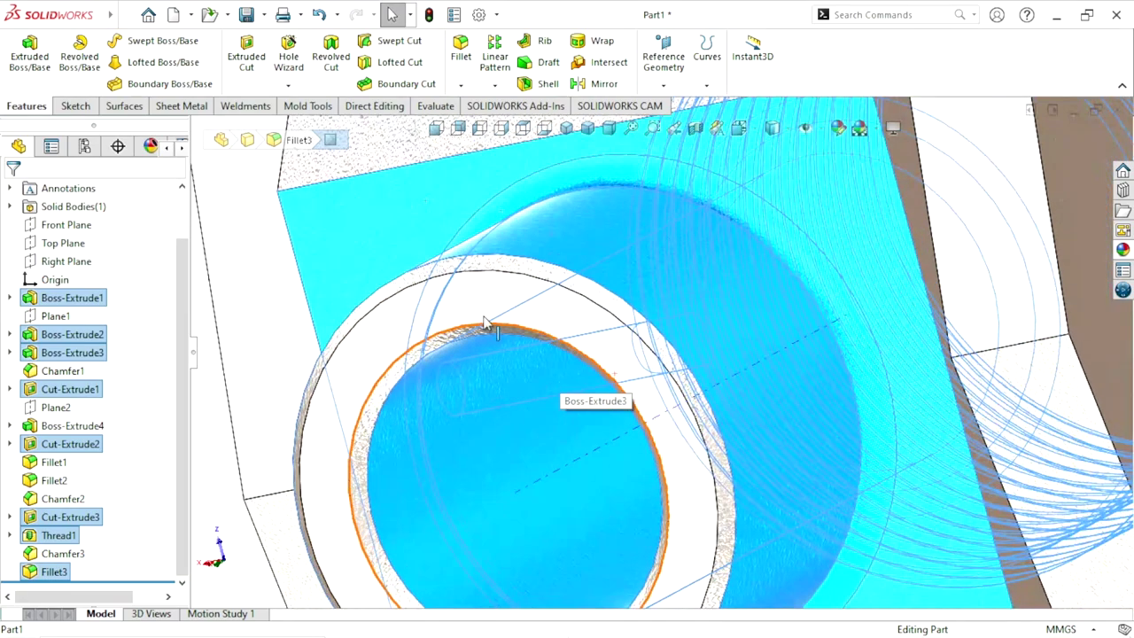
ctrl+click(517, 269)
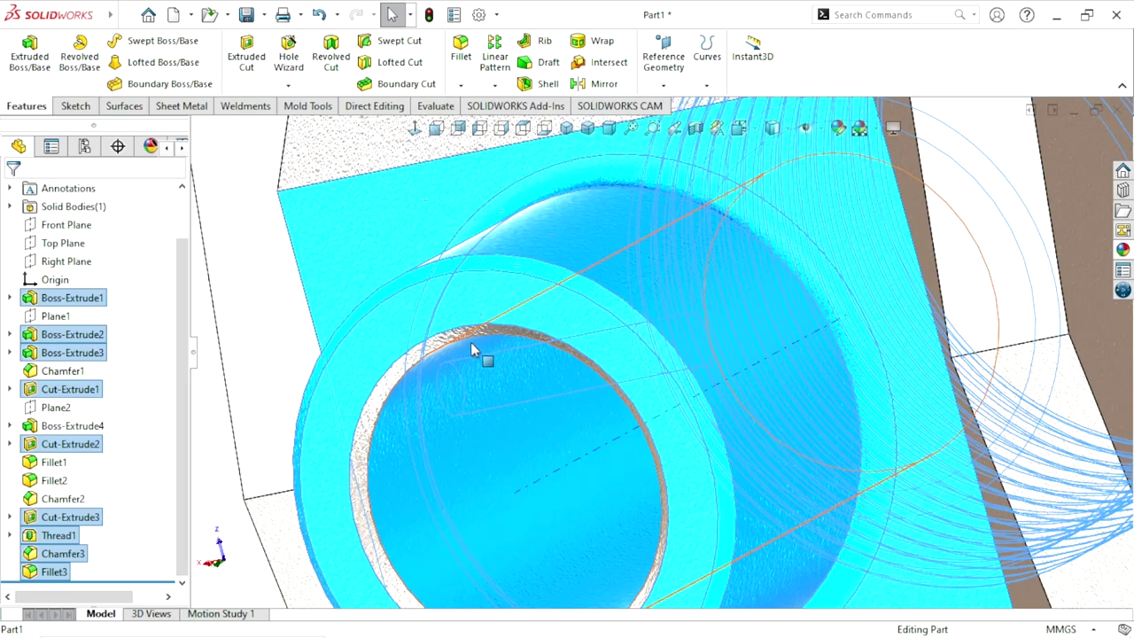
ctrl+click(452, 344)
scroll(452, 345, up, 3)
scroll(532, 372, up, 1)
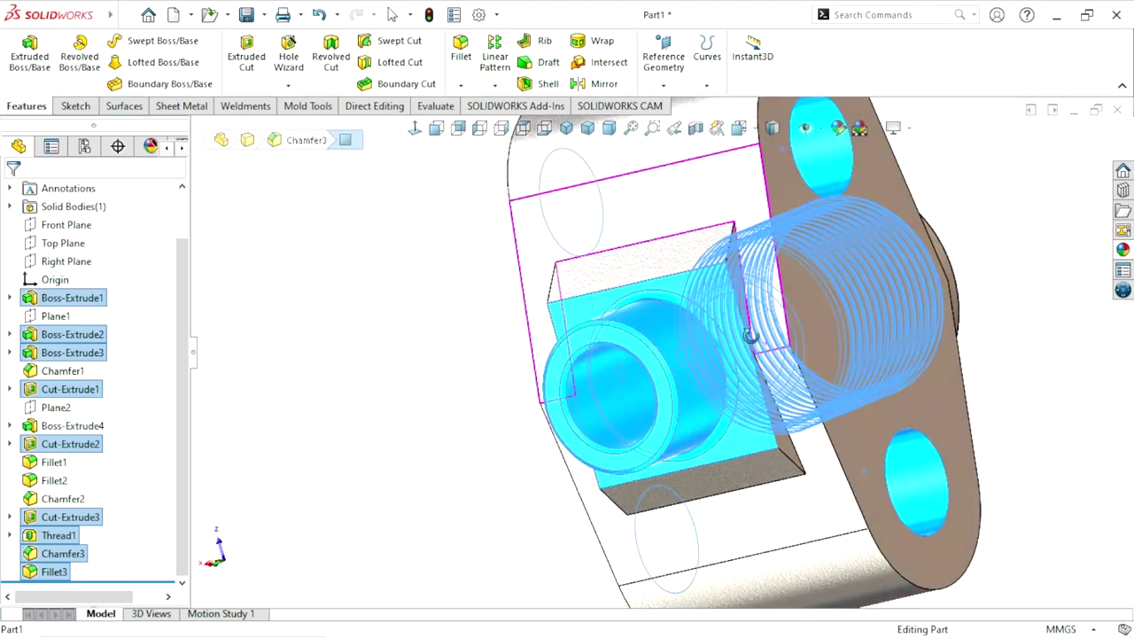
scroll(620, 389, down, 2)
scroll(660, 396, down, 1)
scroll(661, 395, up, 3)
scroll(708, 354, down, 2)
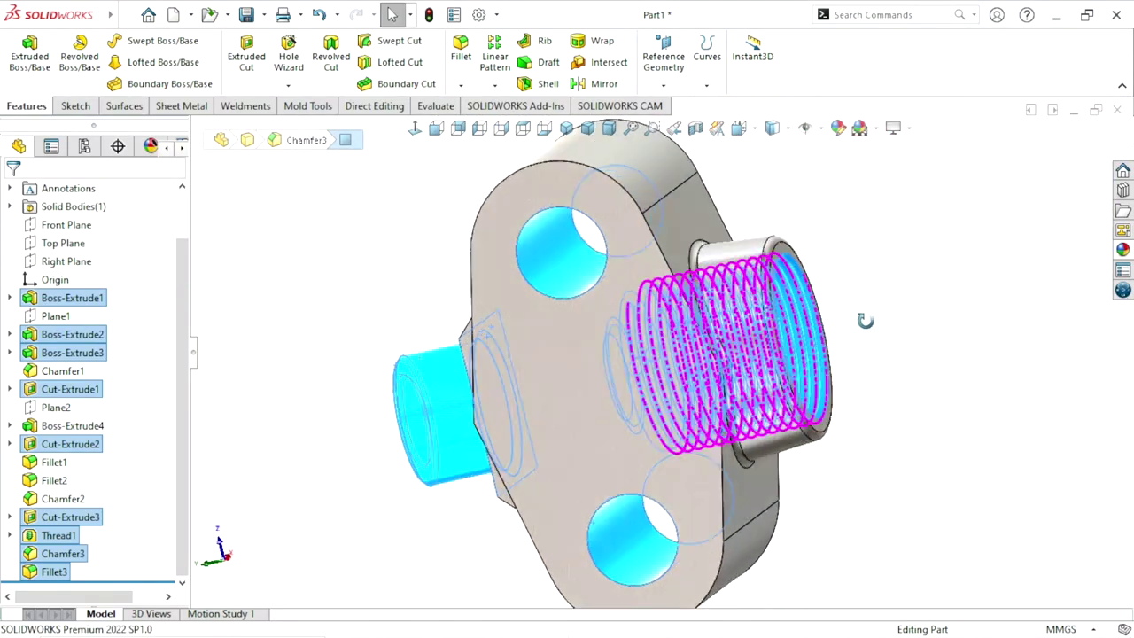
Step: Apply the carbon steel appearance to all the selected features and faces
middle_drag(708, 354, 851, 450)
scroll(793, 346, up, 3)
scroll(793, 345, down, 3)
mouse_move(803, 322)
middle_down()
mouse_move(625, 454)
mouse_move(691, 239)
mouse_move(651, 416)
middle_up()
scroll(651, 417, down, 3)
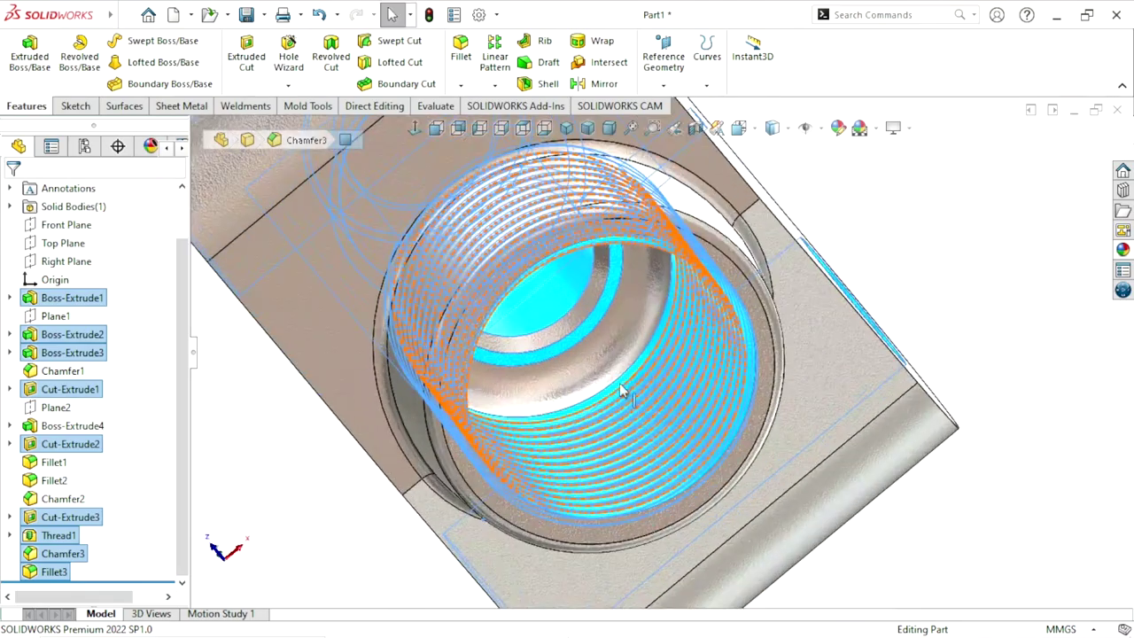
scroll(619, 382, down, 3)
scroll(559, 300, up, 1)
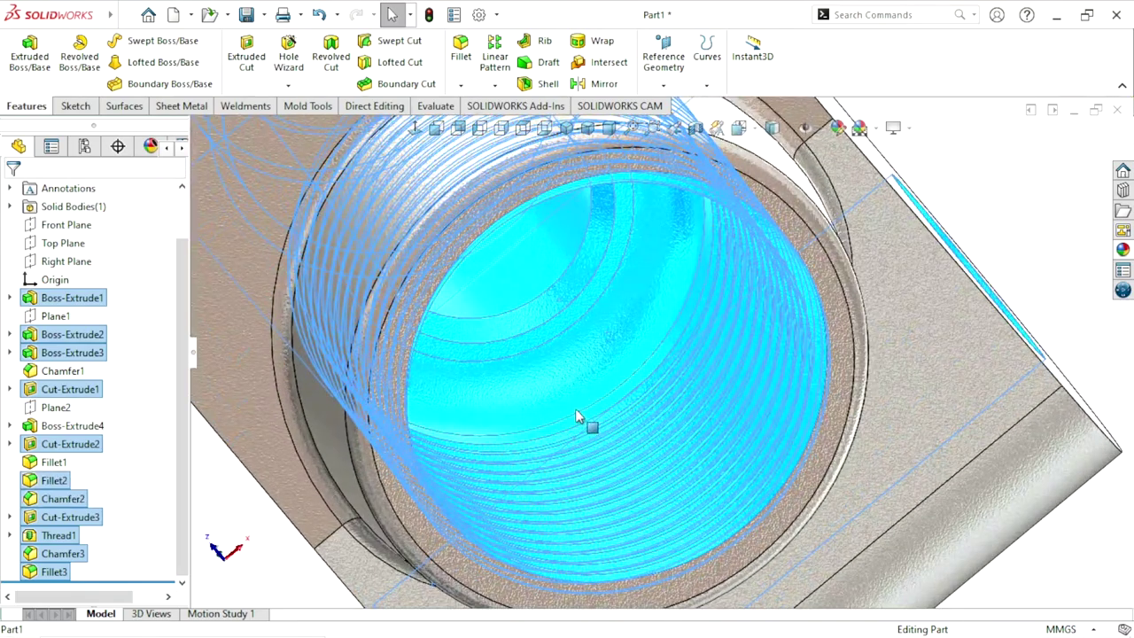
scroll(576, 310, up, 5)
click(1123, 251)
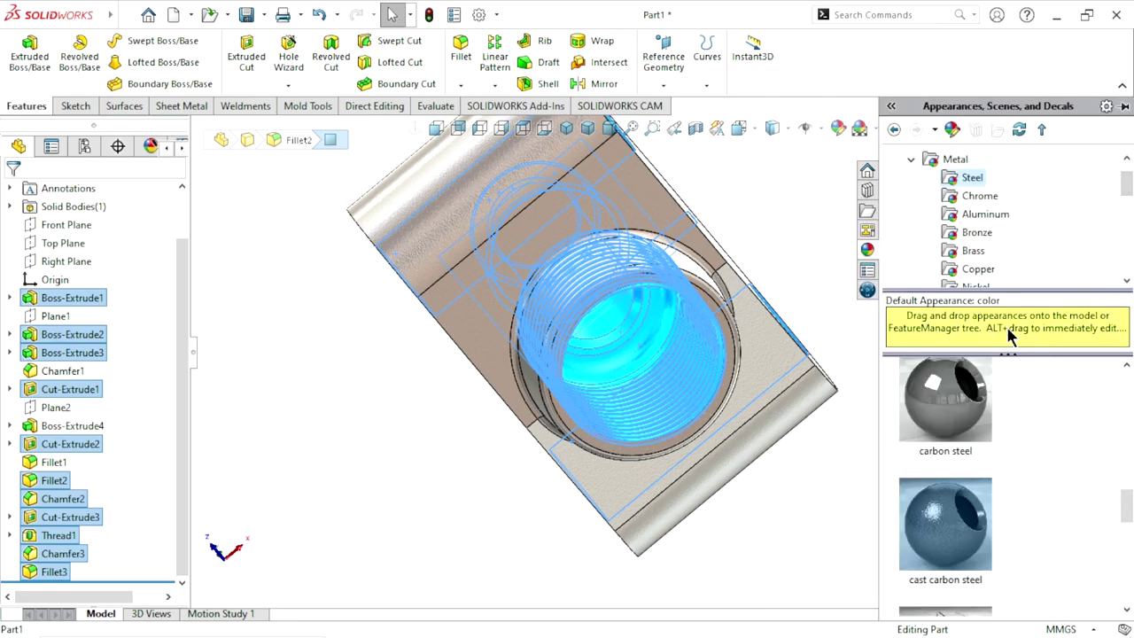
click(952, 416)
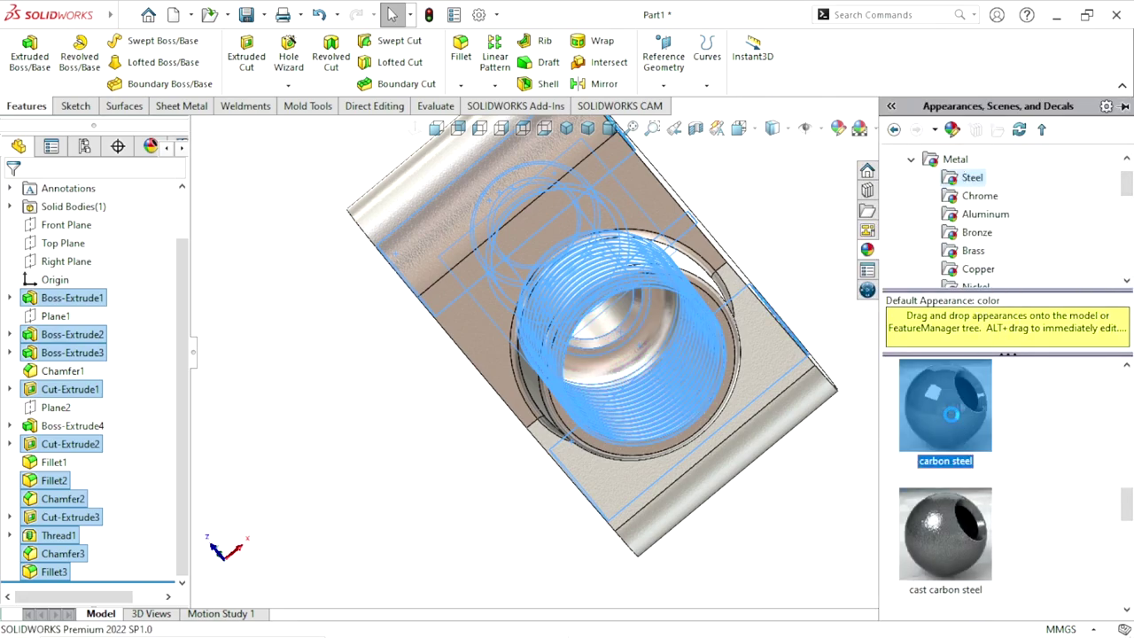
scroll(786, 467, up, 2)
click(785, 468)
middle_drag(774, 366, 641, 397)
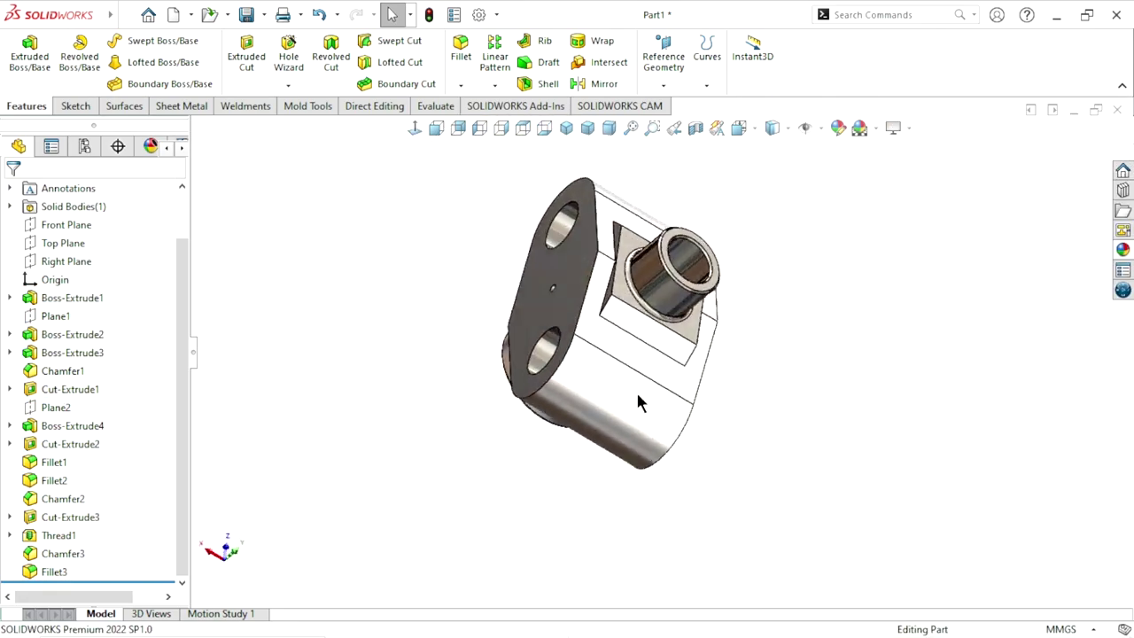
Step: Zoom and orbit to inspect the threaded hole, then snap back to the isometric view
scroll(685, 317, down, 3)
scroll(725, 307, down, 3)
mouse_move(725, 307)
middle_down()
mouse_move(643, 286)
mouse_move(653, 366)
mouse_move(768, 304)
mouse_move(703, 278)
middle_up()
scroll(653, 367, up, 3)
scroll(768, 304, down, 2)
scroll(937, 334, up, 3)
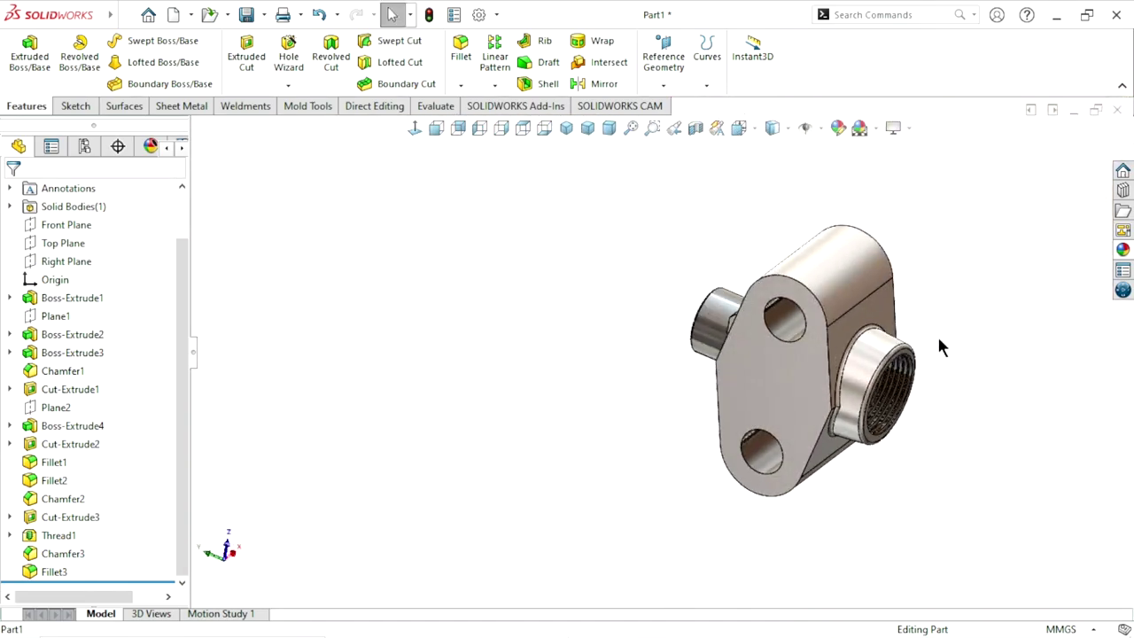
scroll(942, 388, down, 3)
mouse_move(942, 388)
middle_down()
mouse_move(851, 288)
mouse_move(860, 499)
middle_up()
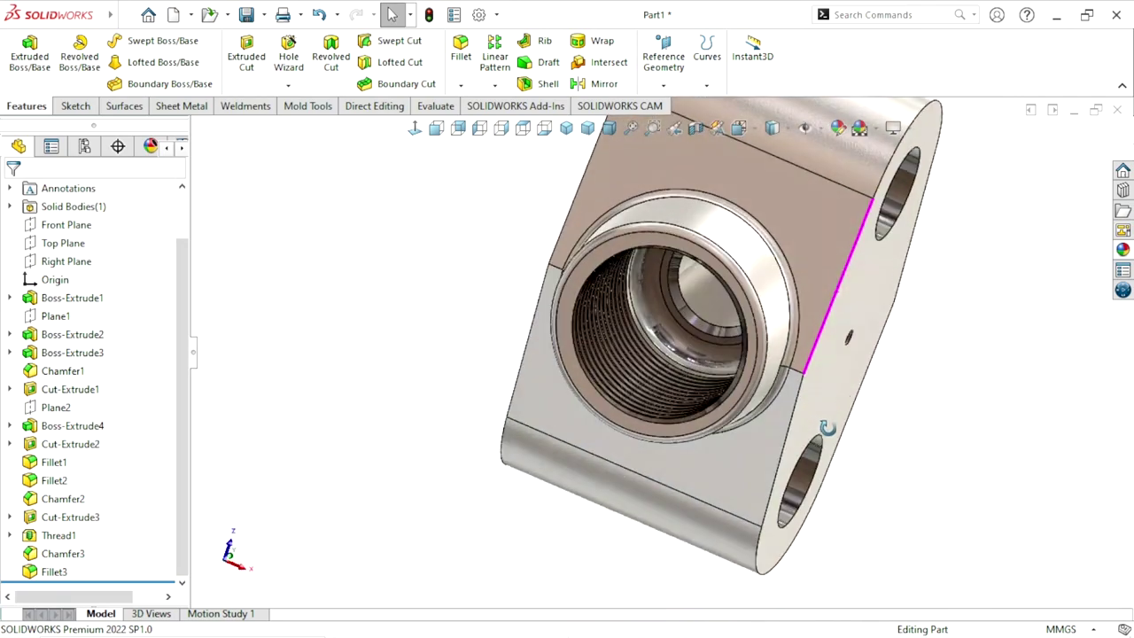
scroll(723, 298, up, 3)
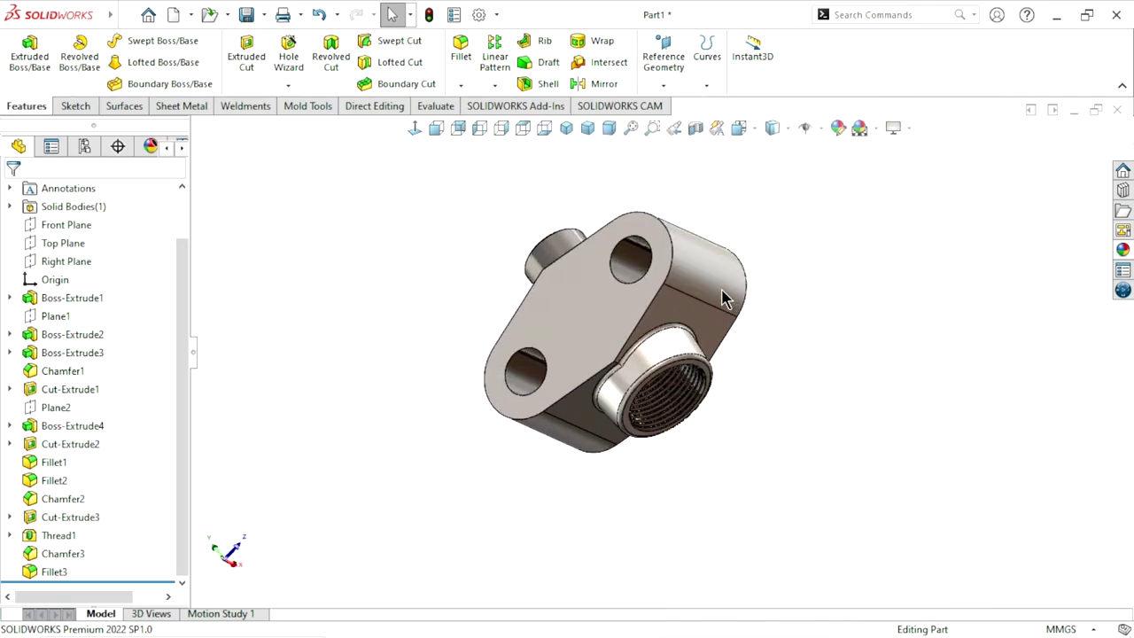
click(566, 128)
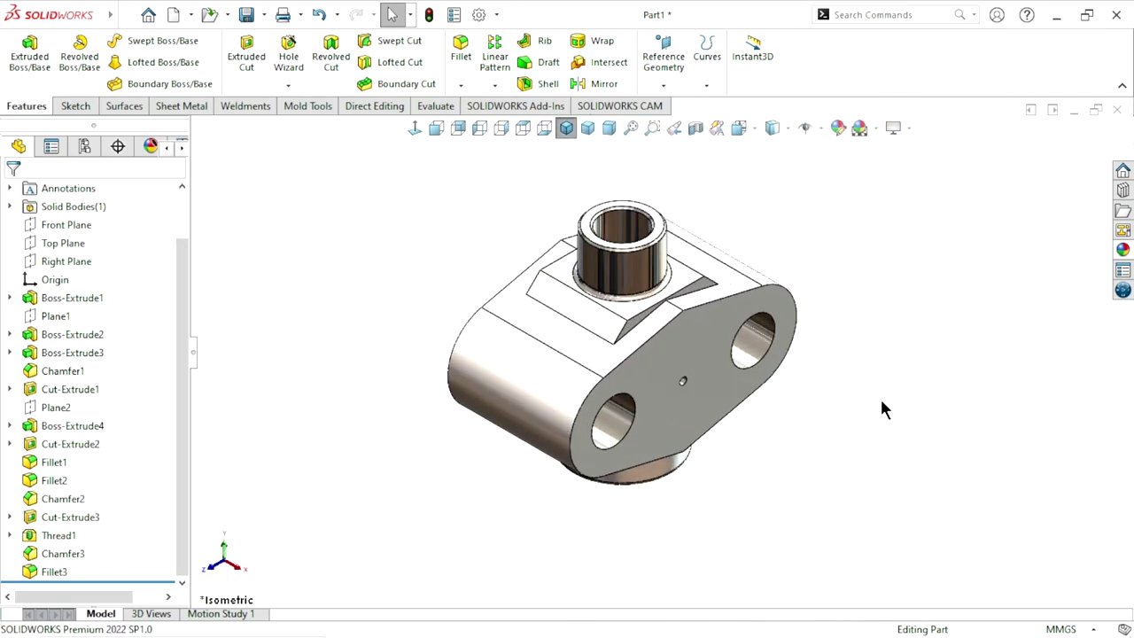
scroll(881, 409, up, 1)
scroll(888, 387, down, 2)
scroll(625, 354, up, 1)
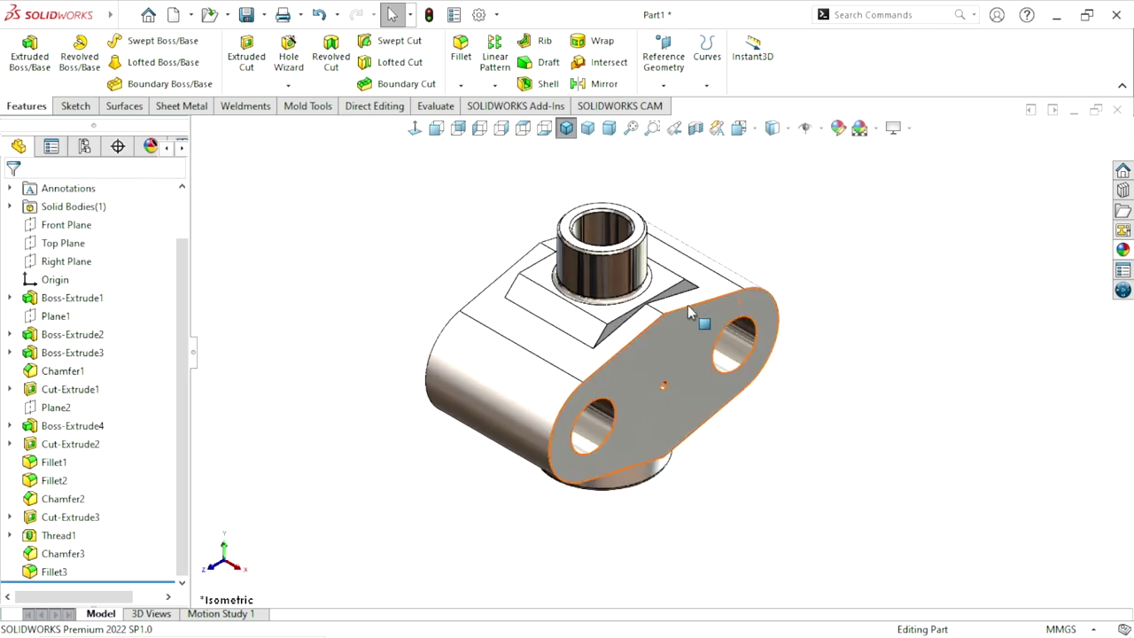
scroll(689, 310, down, 1)
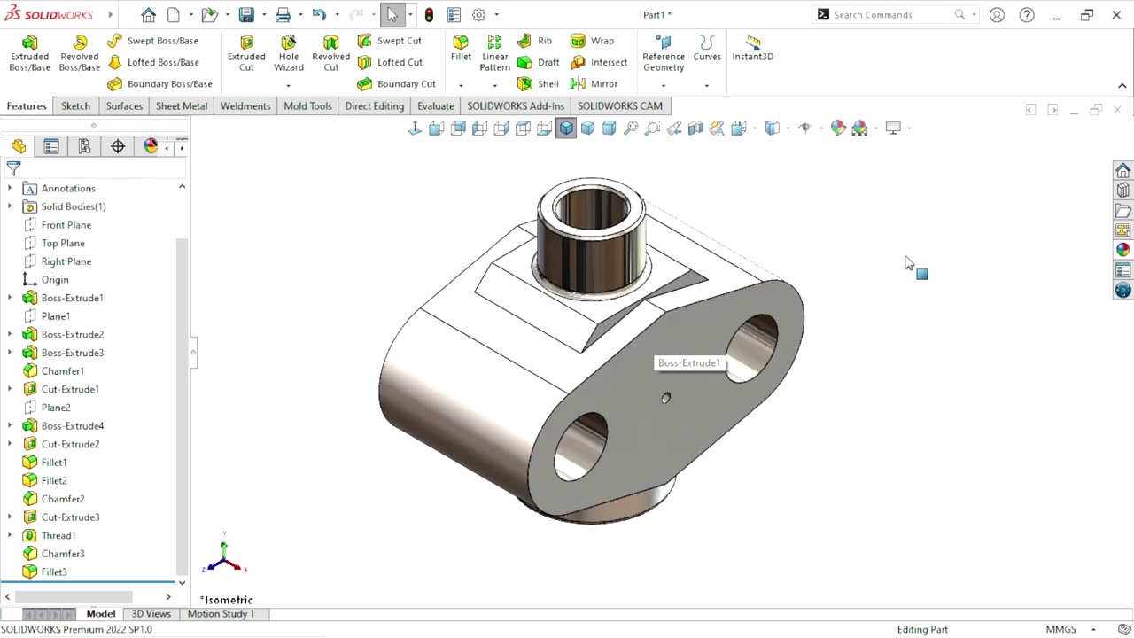
Step: Toggle RealView Graphics off and back on, leaving shiny realistic metallic shading enabled
click(909, 131)
click(912, 153)
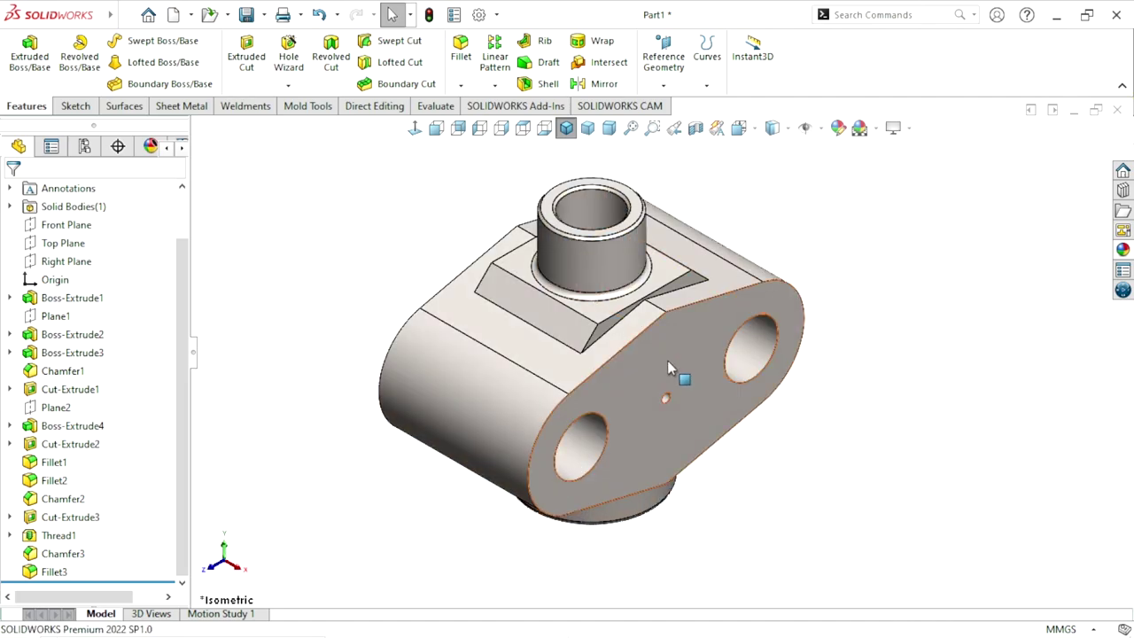
mouse_move(668, 361)
middle_down()
mouse_move(737, 402)
mouse_move(855, 369)
mouse_move(812, 408)
mouse_move(683, 405)
mouse_move(637, 335)
middle_up()
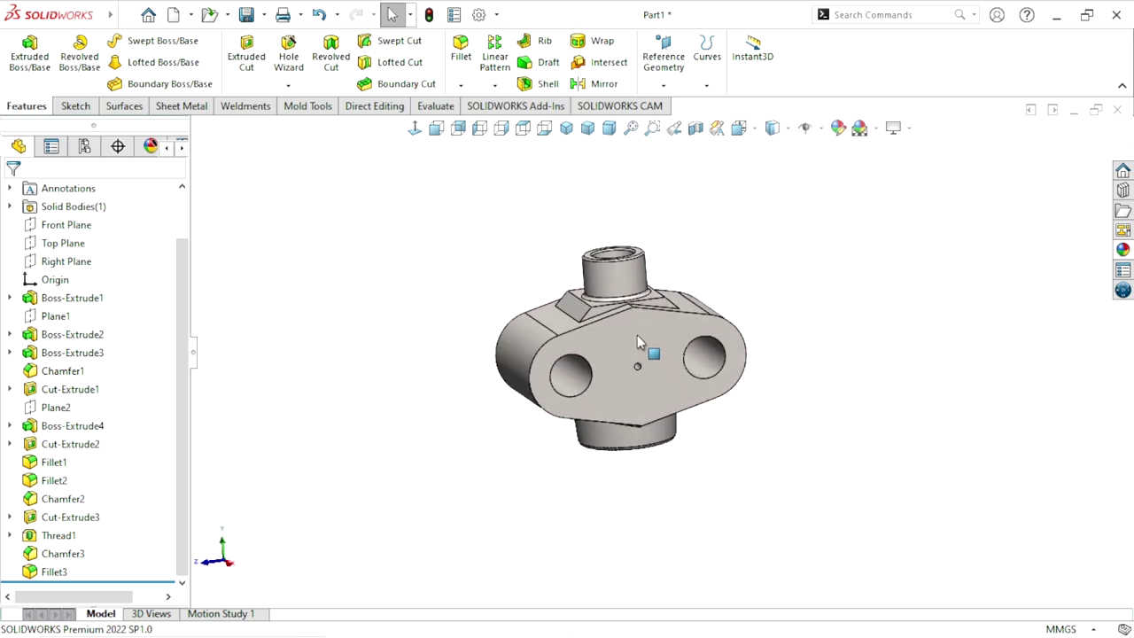
click(910, 131)
click(906, 157)
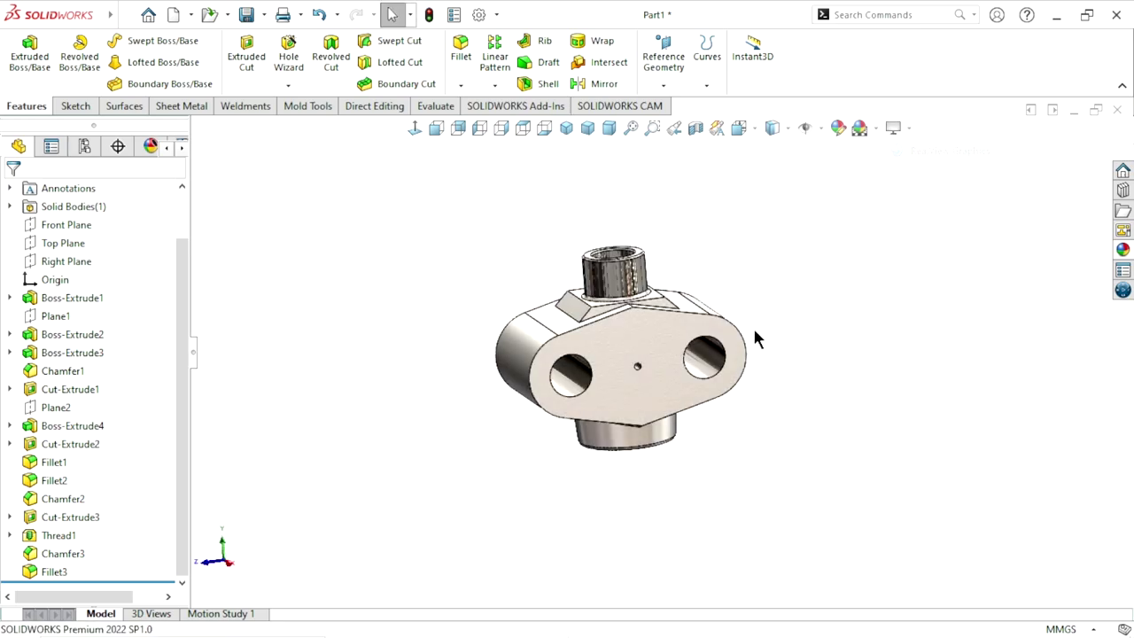
scroll(753, 326, down, 3)
middle_drag(691, 354, 715, 395)
scroll(746, 411, down, 2)
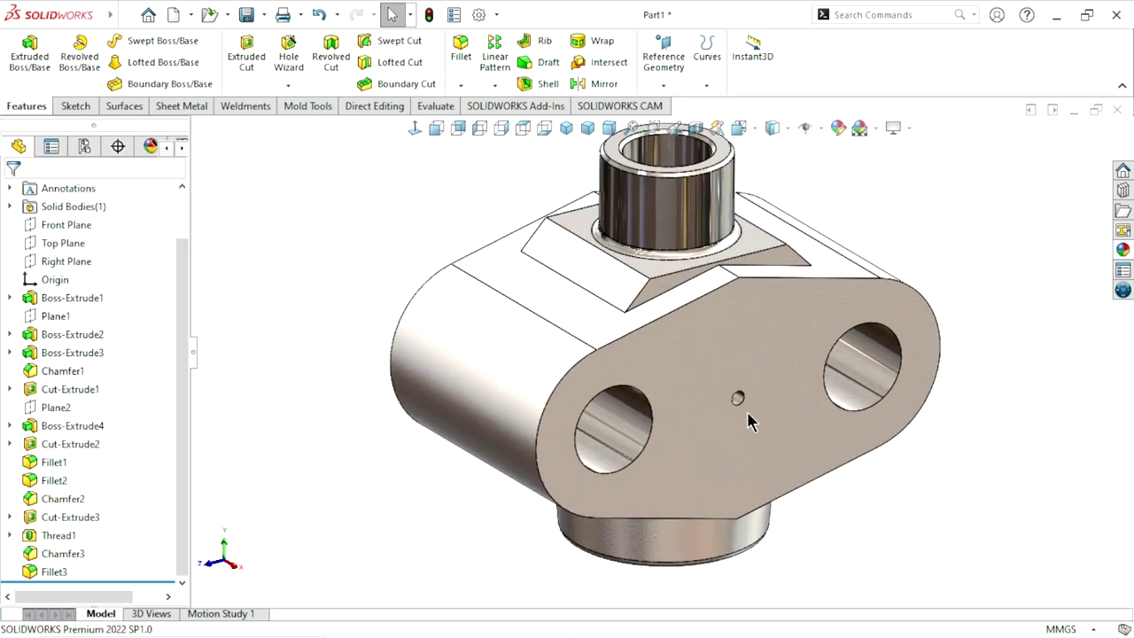
click(761, 348)
Step: Apply the Metal > Steel > carbon steel appearance from the Appearances library to the part
scroll(686, 391, up, 3)
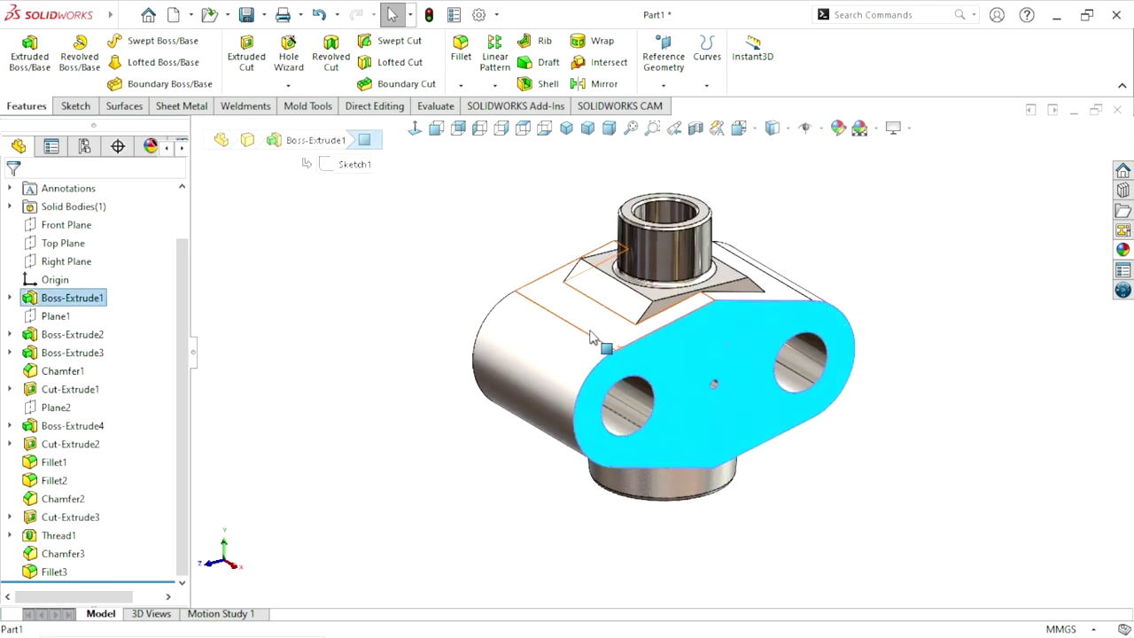
middle_drag(585, 341, 688, 426)
click(564, 354)
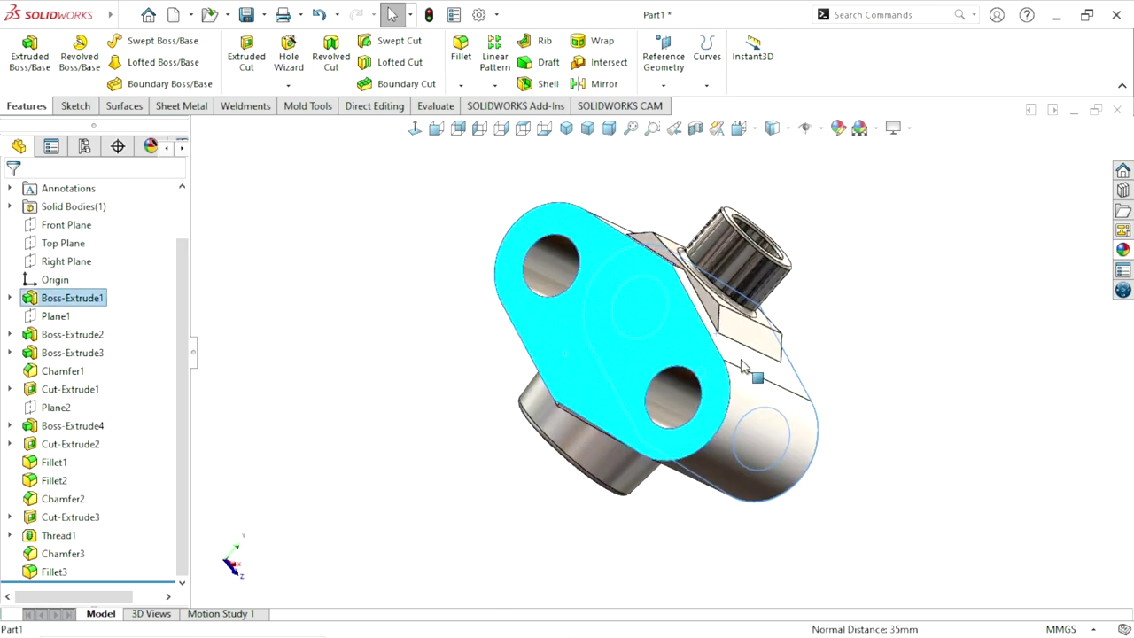
click(1122, 251)
drag(945, 405, 757, 428)
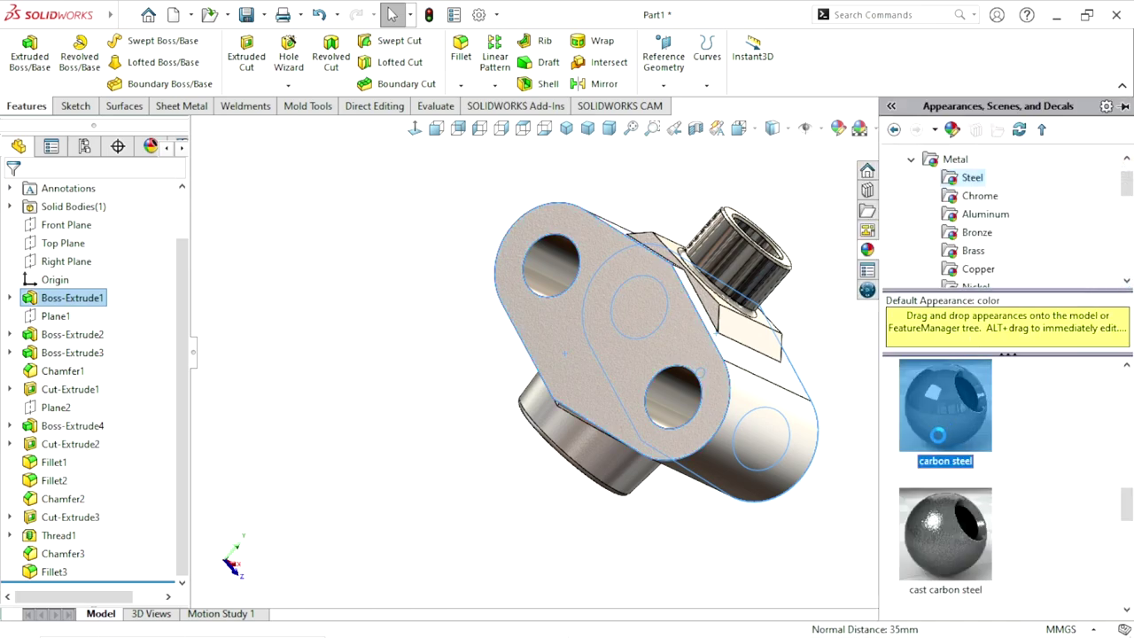
Step: Orbit to check the steel finish, then show Dimetric and finally Isometric orientation
mouse_move(757, 427)
middle_down()
mouse_move(726, 416)
mouse_move(686, 372)
mouse_move(764, 462)
mouse_move(729, 446)
middle_up()
scroll(684, 370, up, 5)
scroll(726, 393, up, 2)
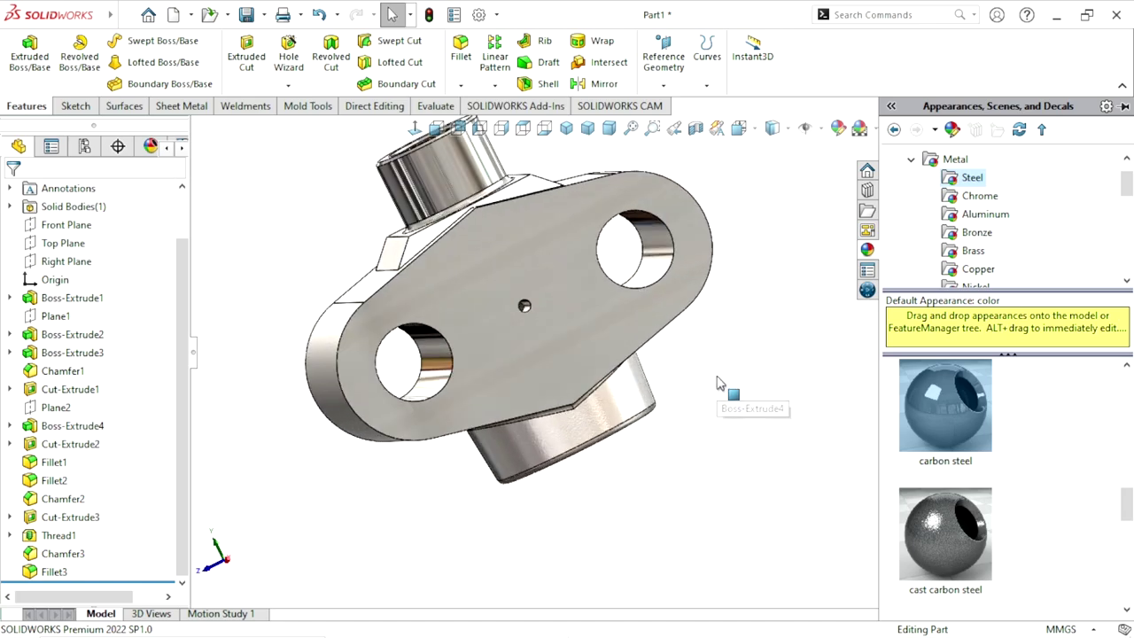
middle_drag(727, 392, 689, 456)
scroll(642, 376, down, 2)
scroll(641, 375, up, 3)
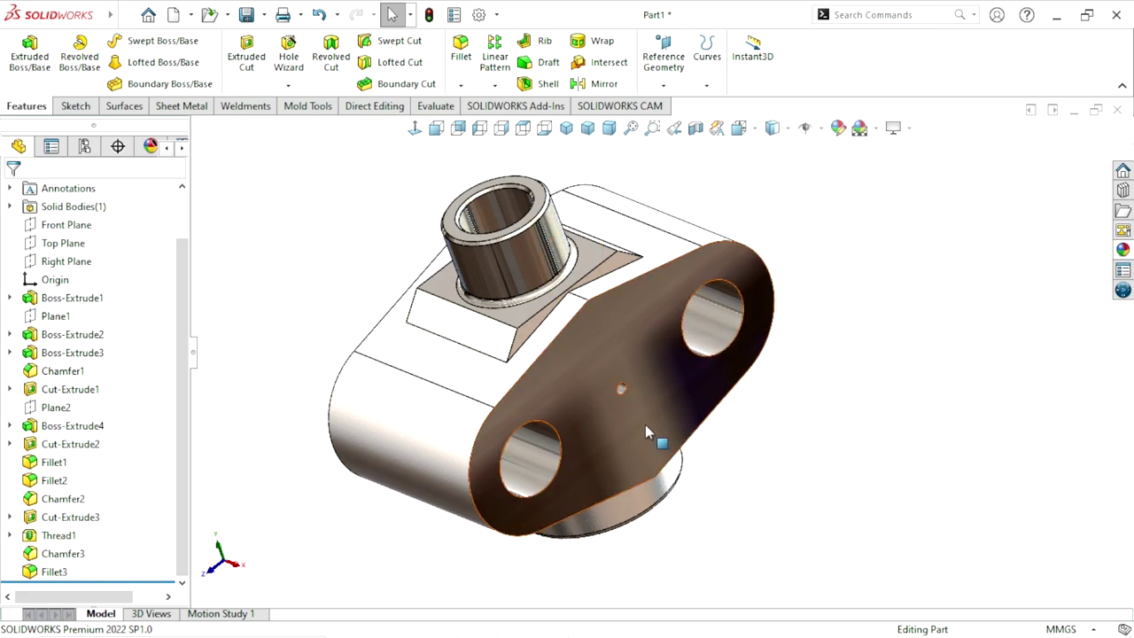
mouse_move(760, 439)
middle_down()
mouse_move(903, 392)
mouse_move(811, 436)
mouse_move(716, 446)
mouse_move(693, 256)
middle_up()
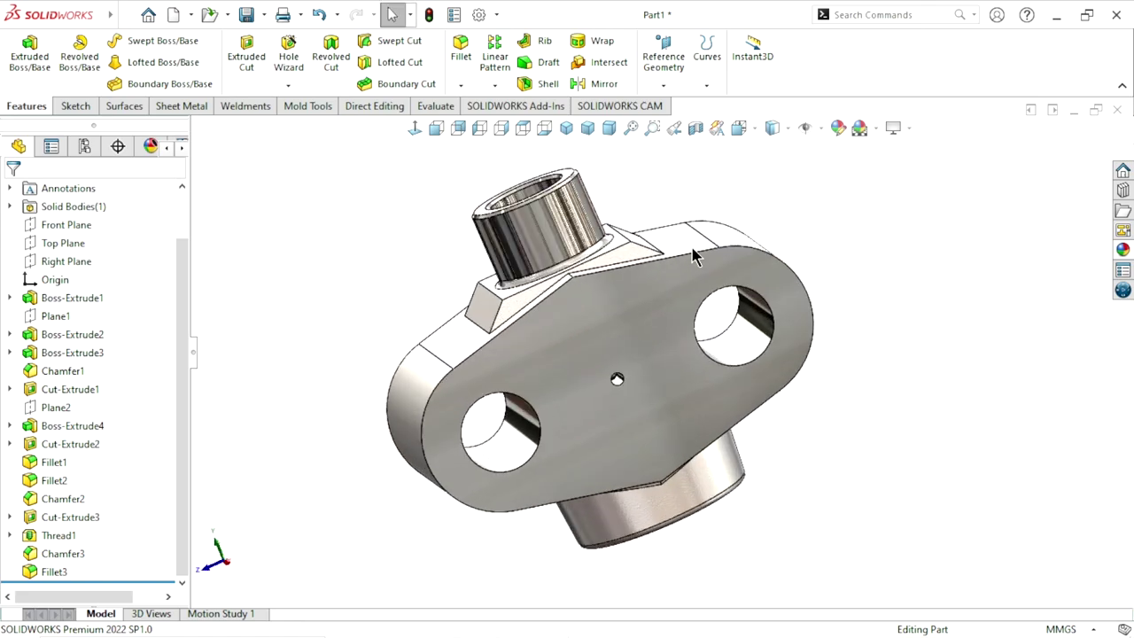
click(608, 130)
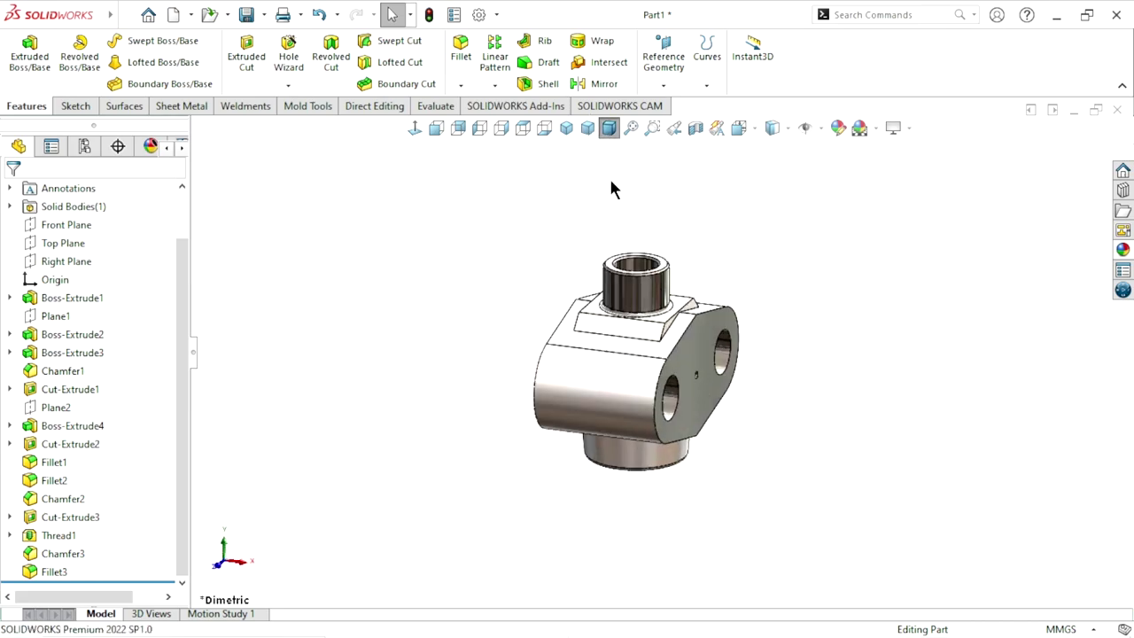
click(565, 129)
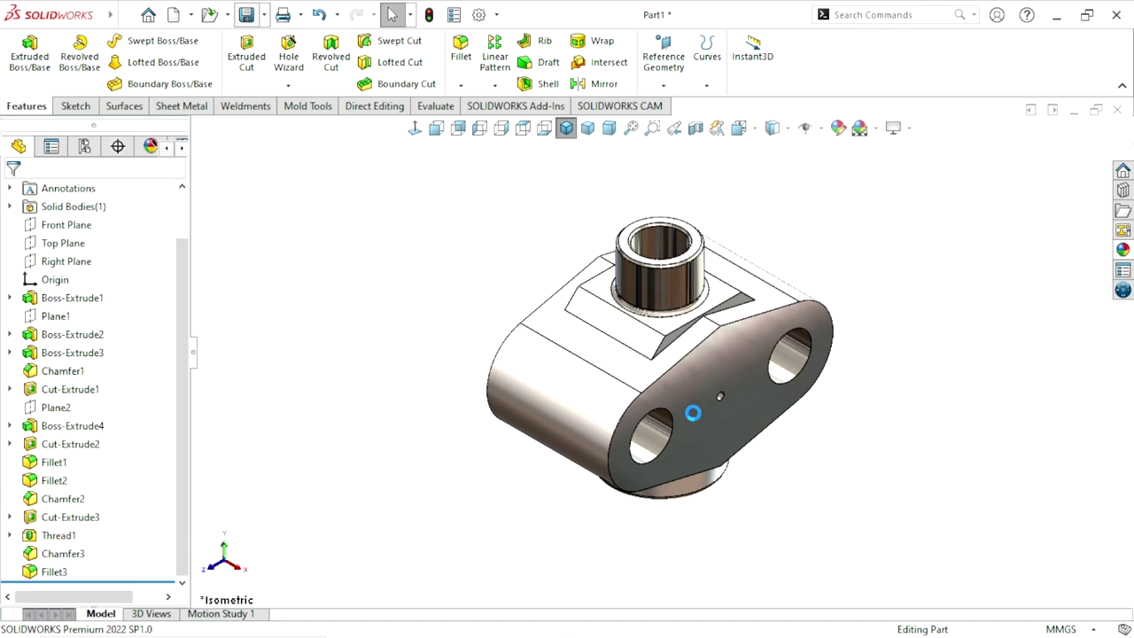
Step: Use Ctrl+S to save the part as 'Plunger' inside the Radial piston pump folder
key(ctrl+s)
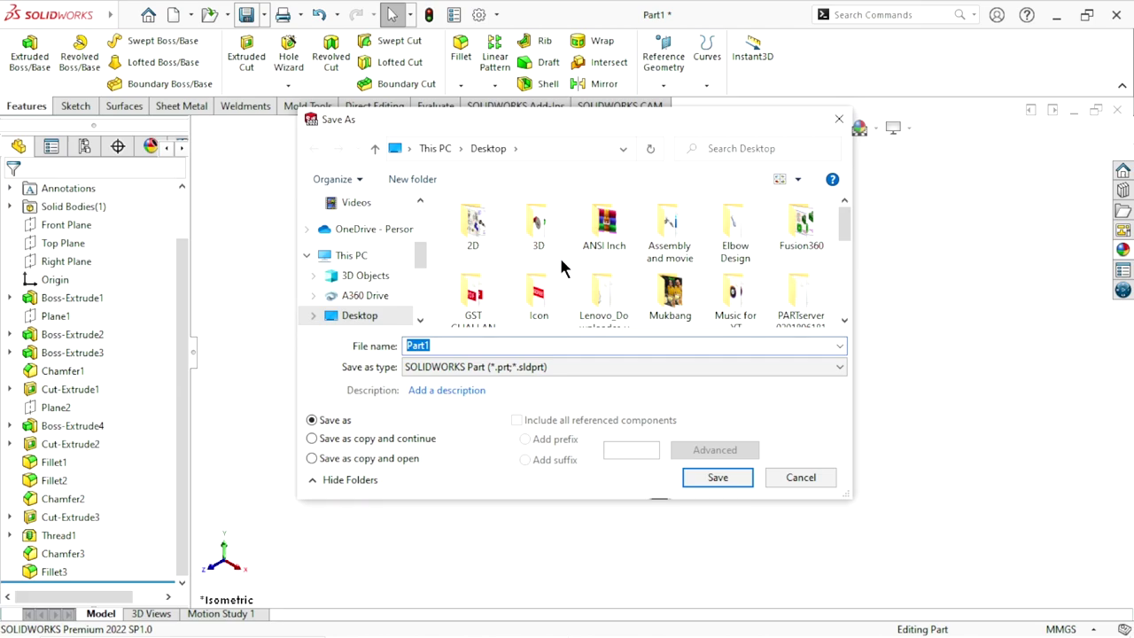
drag(412, 253, 412, 220)
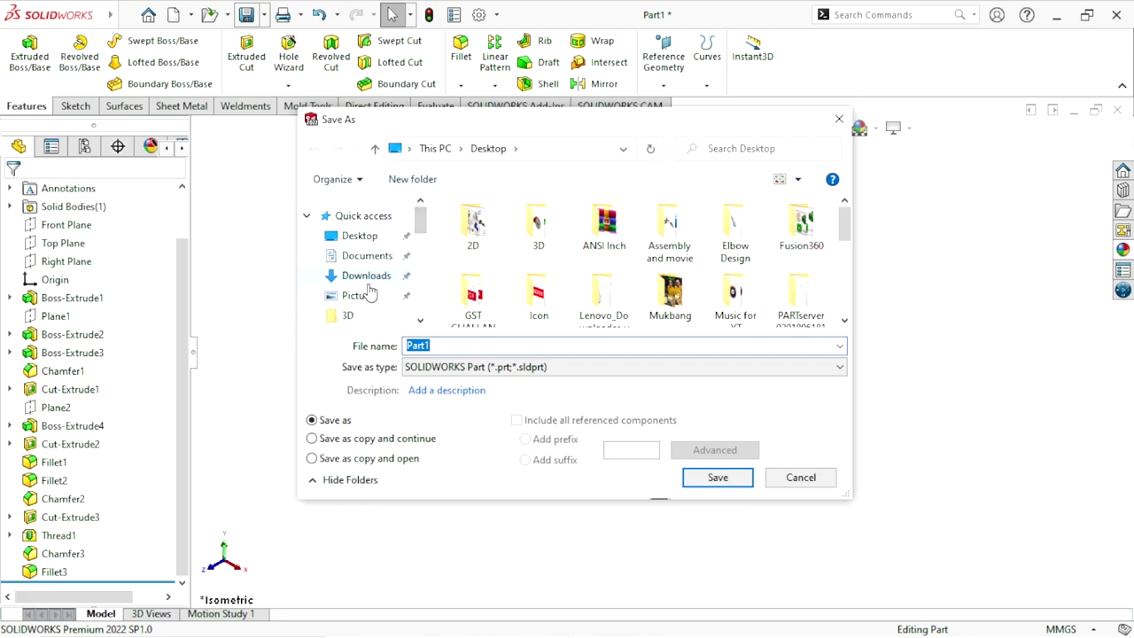
scroll(412, 239, down, 1)
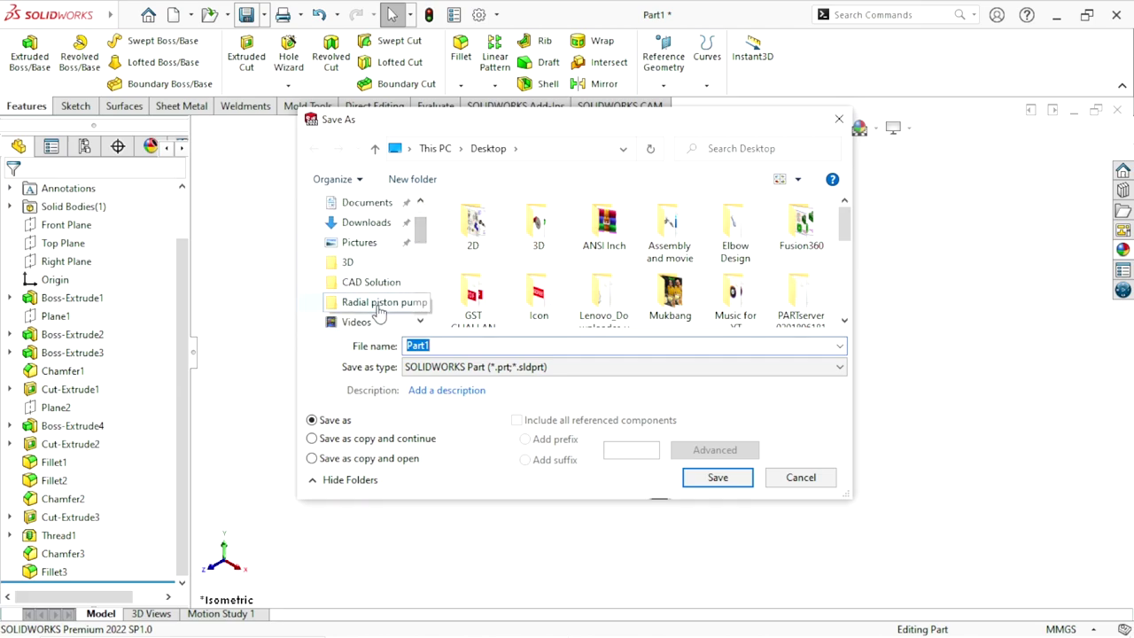
click(376, 303)
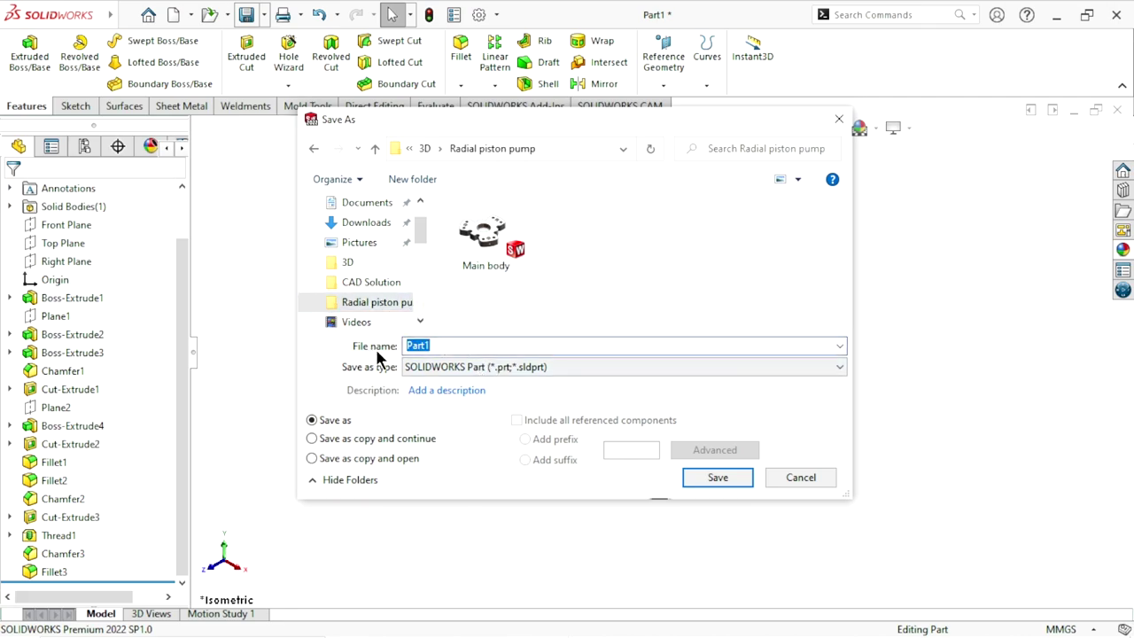
text(Pl)
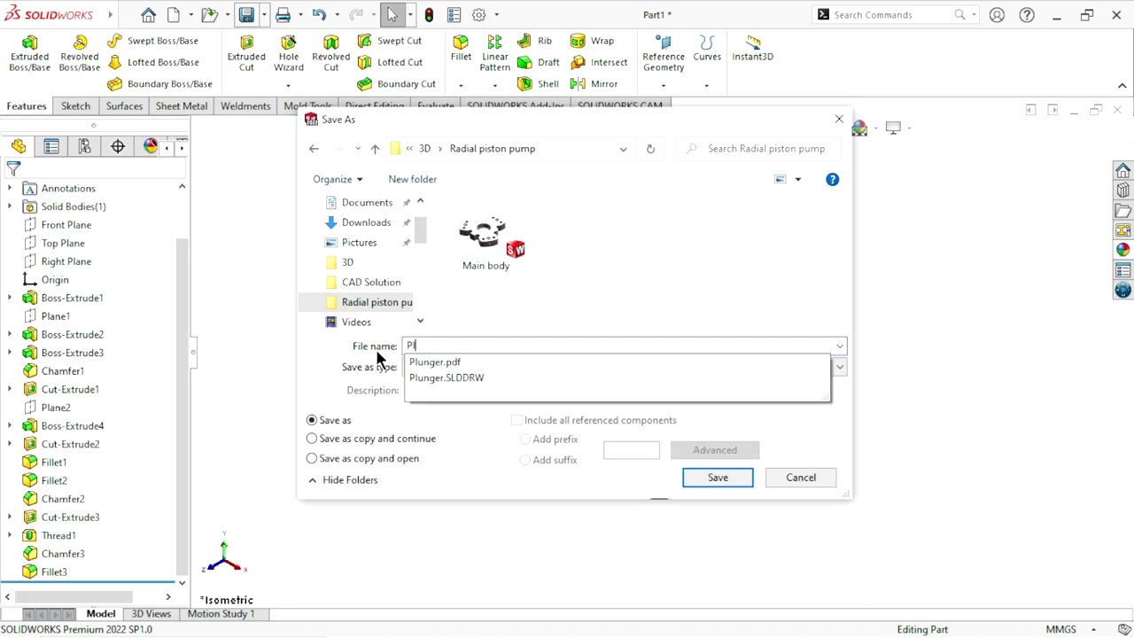
text(unger)
click(722, 478)
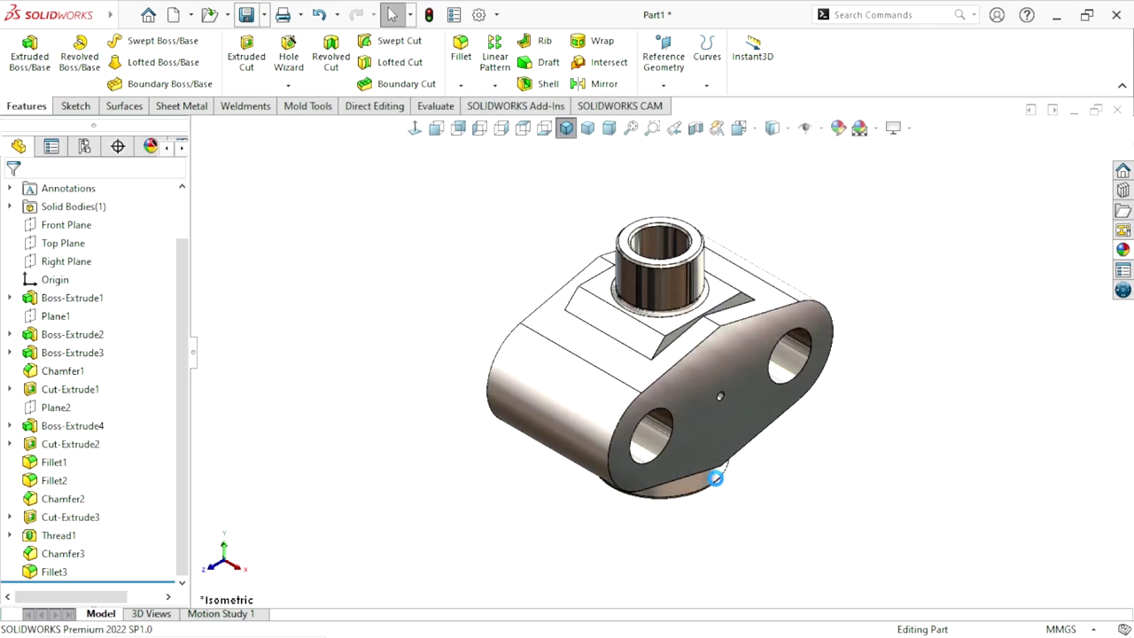
scroll(773, 355, up, 3)
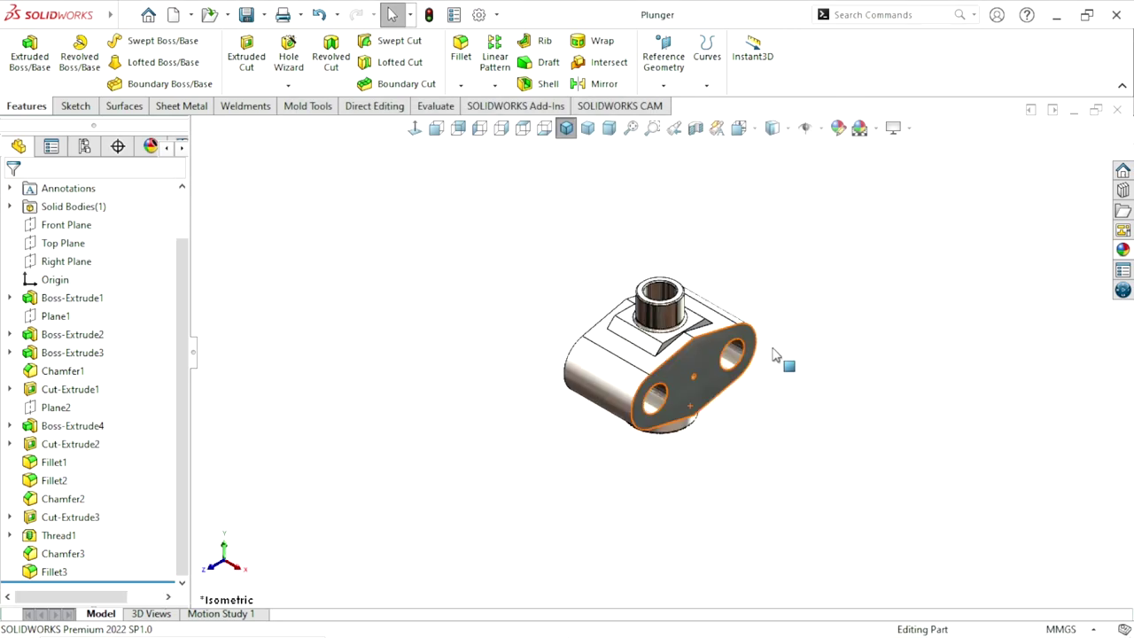
scroll(781, 306, down, 2)
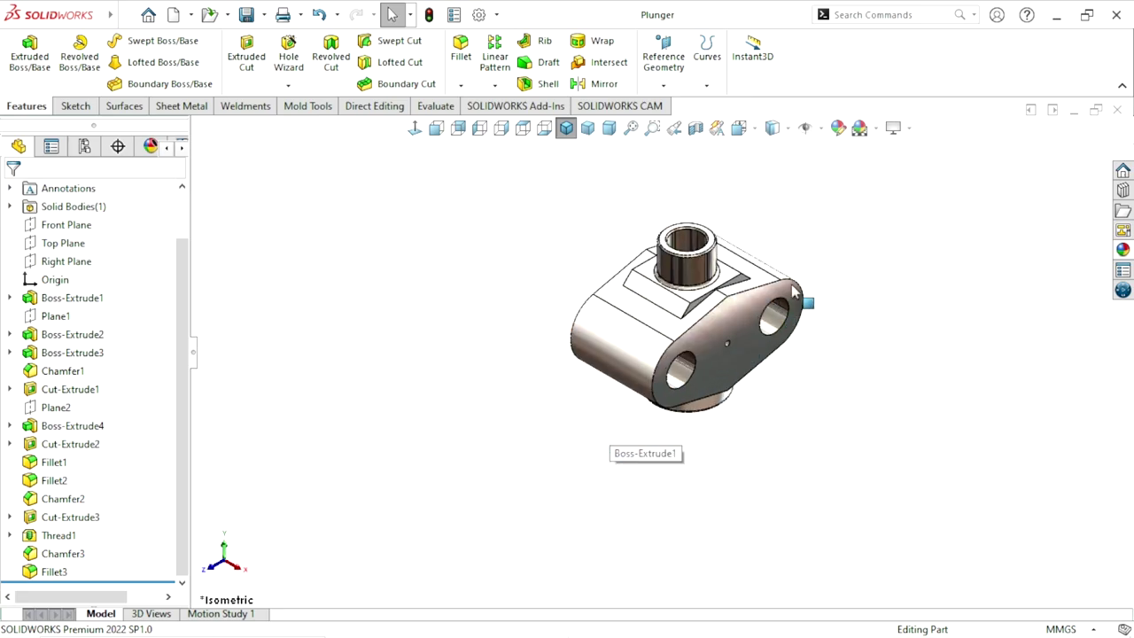
ctrl+middle_drag(835, 355, 775, 367)
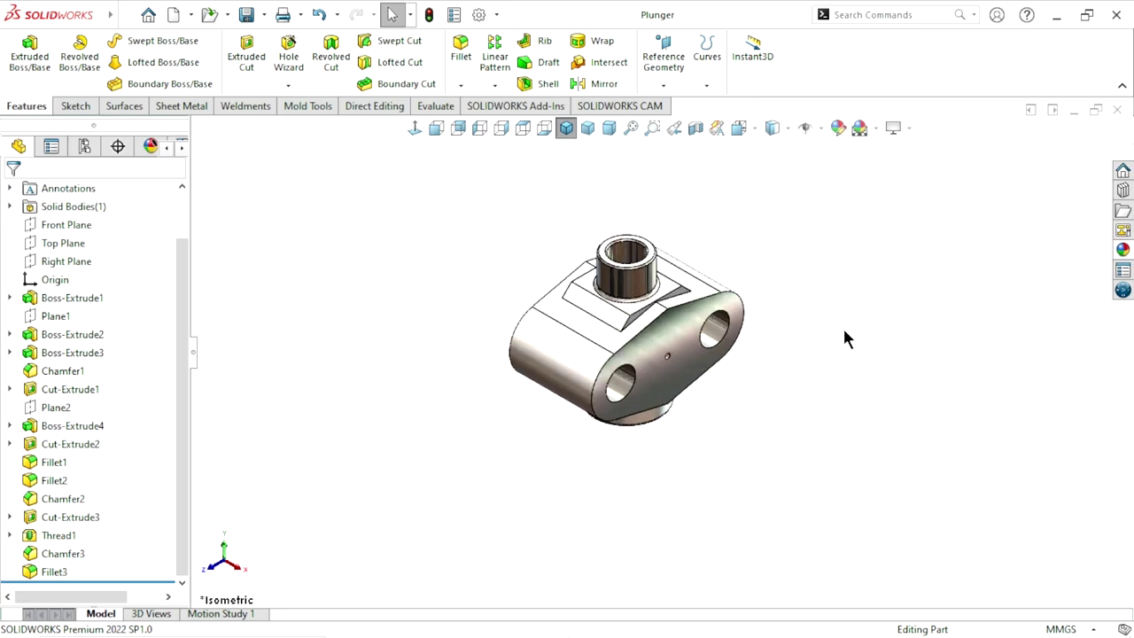
scroll(660, 306, down, 3)
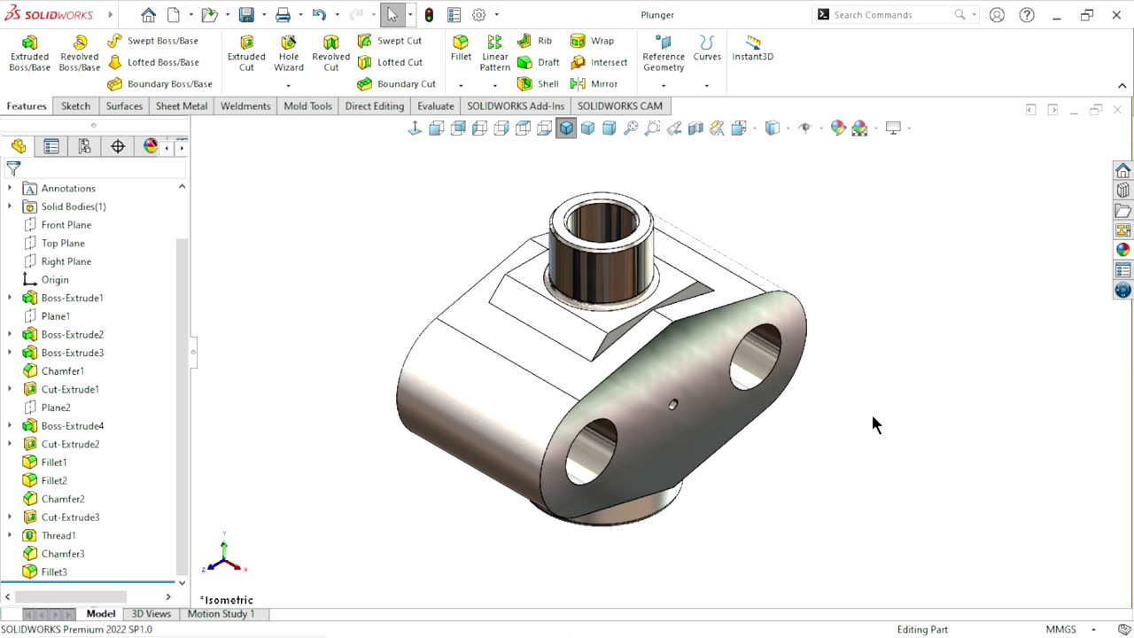
scroll(866, 414, up, 1)
scroll(885, 377, down, 1)
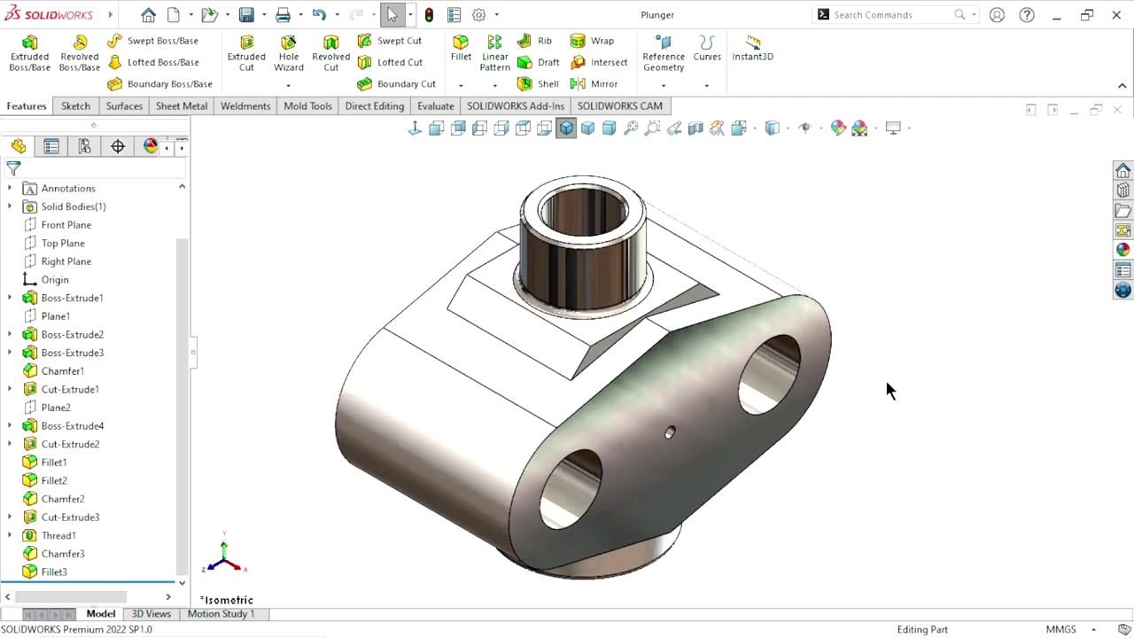
scroll(784, 463, up, 1)
scroll(717, 415, down, 1)
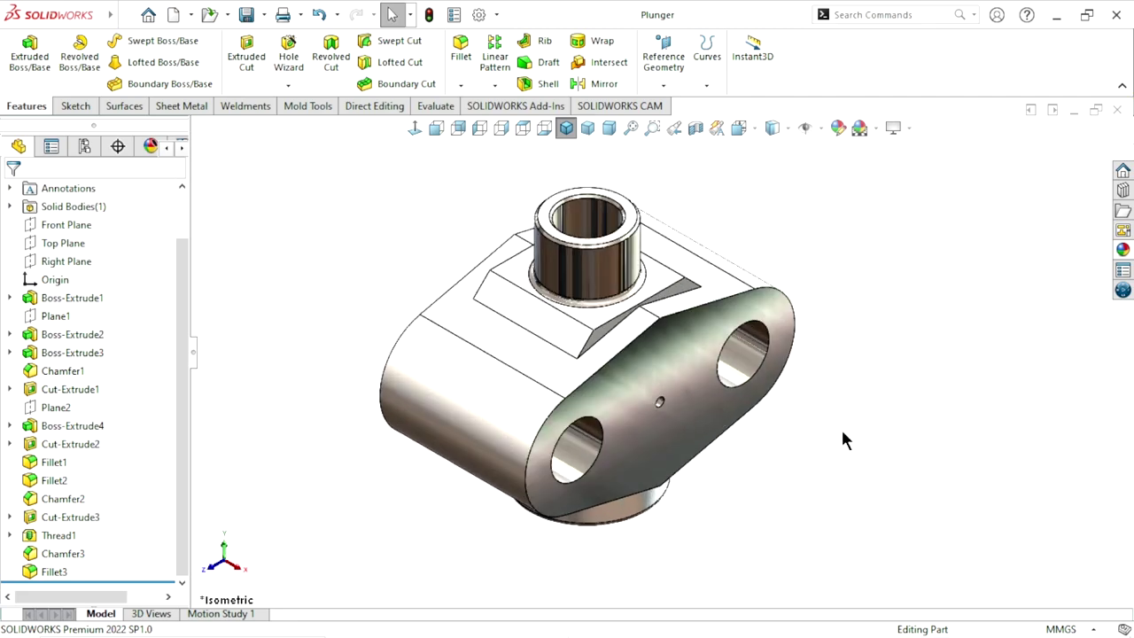
scroll(841, 434, up, 1)
scroll(610, 348, down, 1)
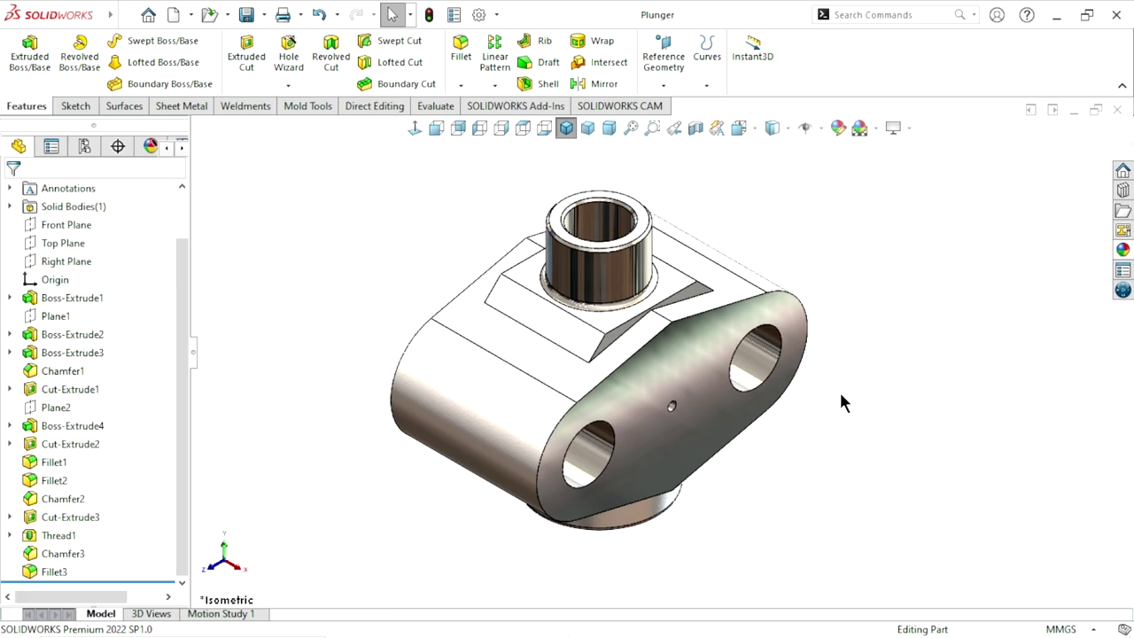
scroll(837, 397, up, 1)
scroll(722, 363, down, 1)
mouse_move(819, 399)
middle_down()
mouse_move(843, 392)
mouse_move(800, 411)
middle_up()
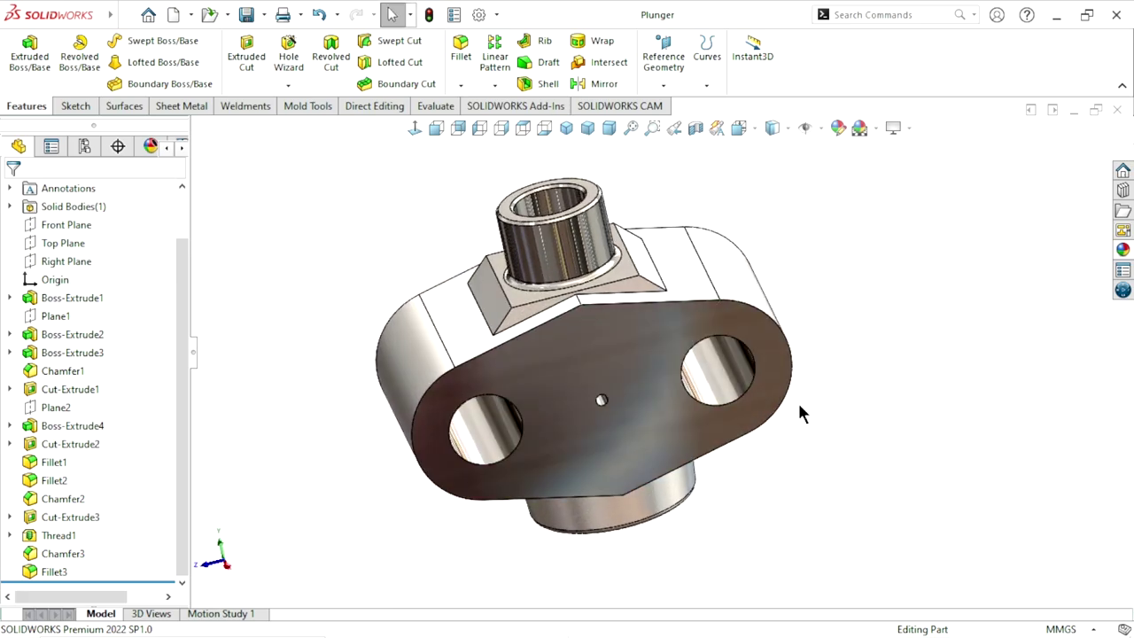